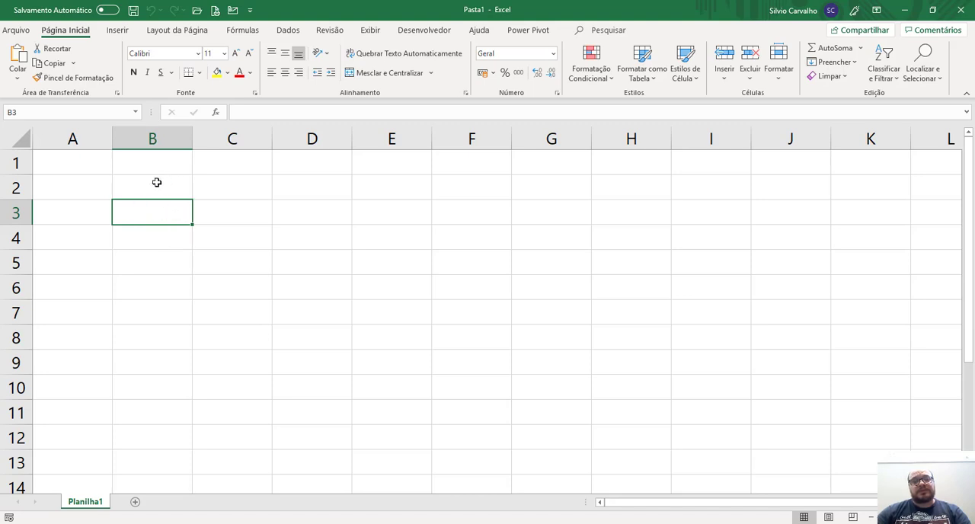
pyautogui.click(157, 184)
pyautogui.click(157, 214)
pyautogui.click(159, 190)
pyautogui.moveTo(144, 264); pyautogui.dragTo(438, 444)
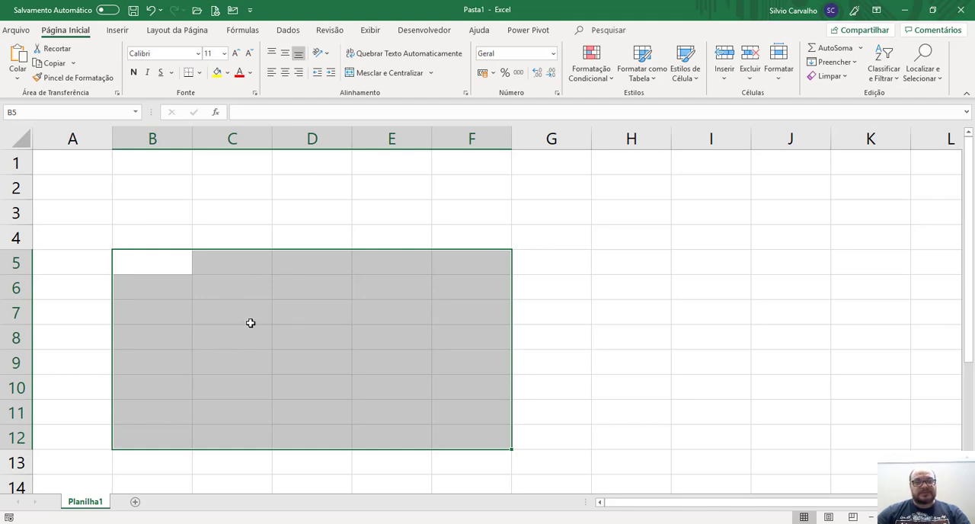
pyautogui.click(157, 192)
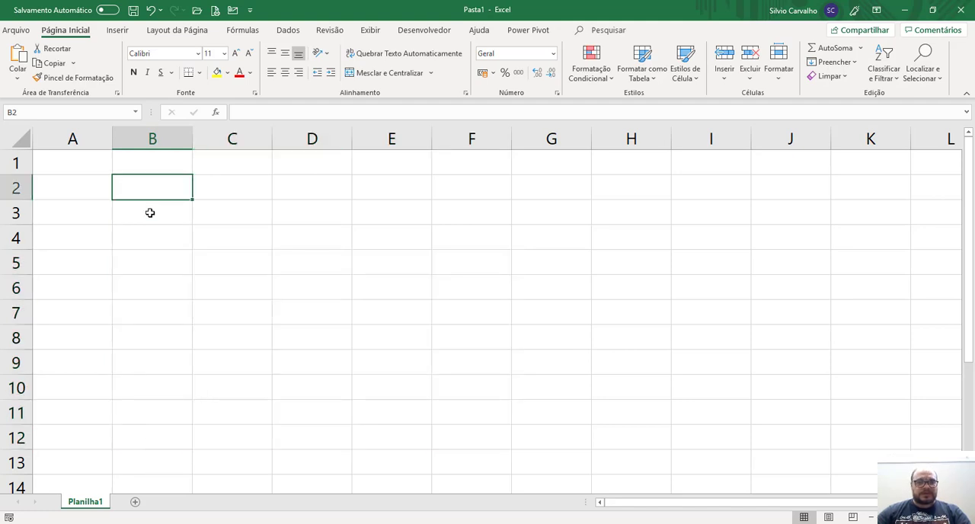
pyautogui.click(150, 212)
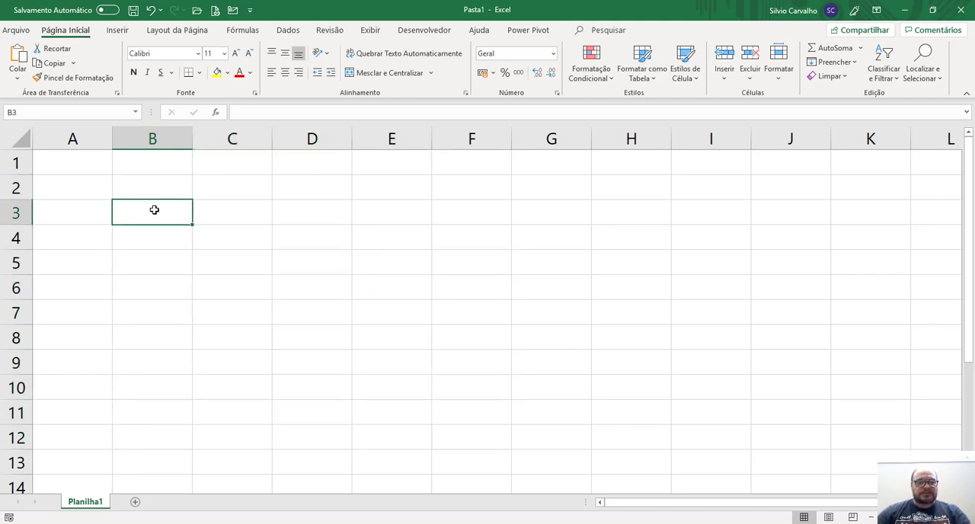
pyautogui.click(153, 187)
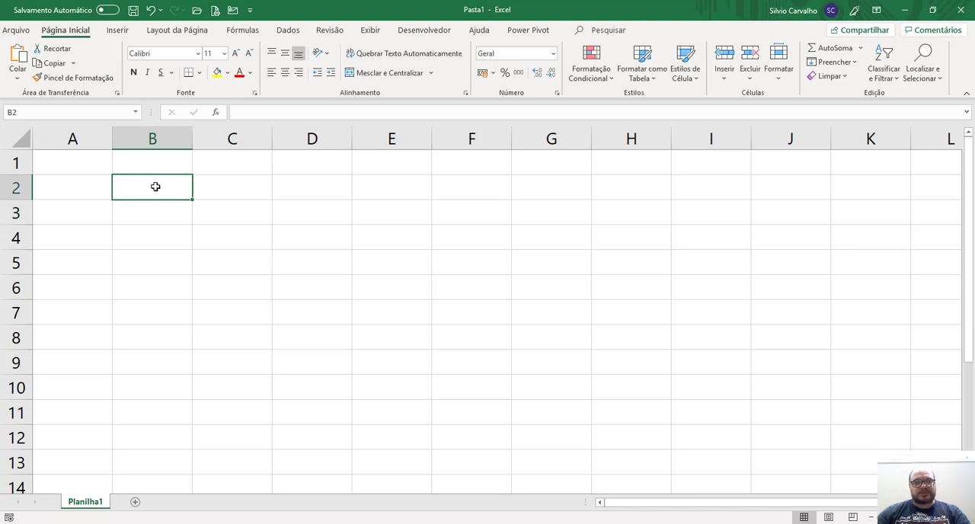
pyautogui.click(152, 214)
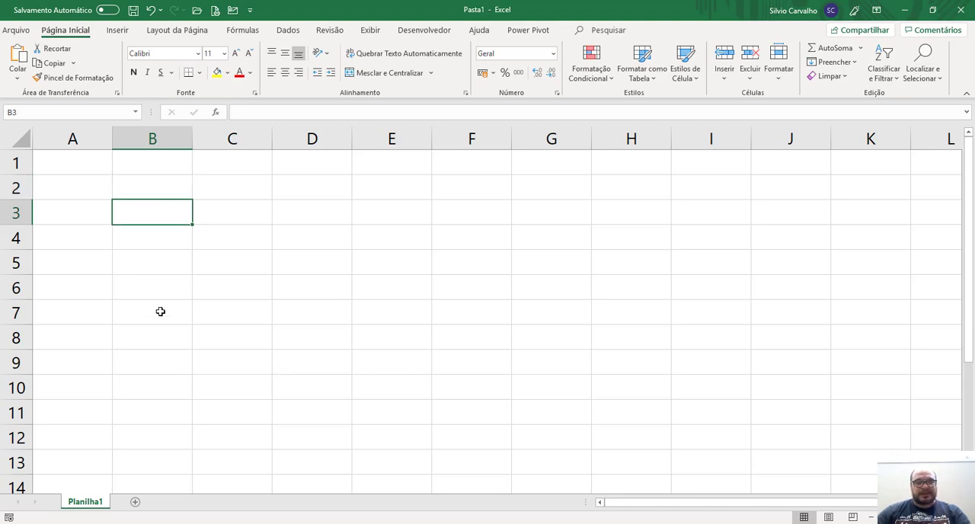
# Select cell B2 and rename the sheet Planilha1 as Config.
pyautogui.click(150, 196)
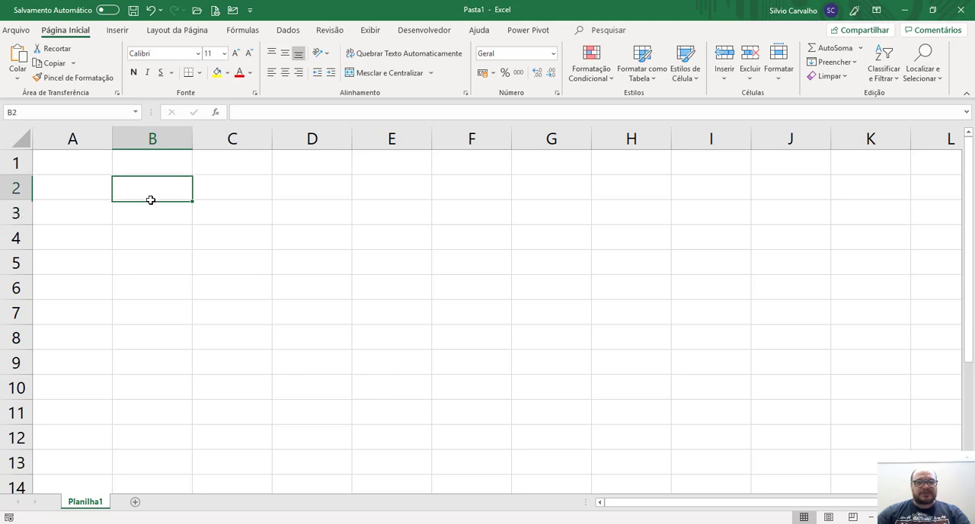
pyautogui.doubleClick(88, 500)
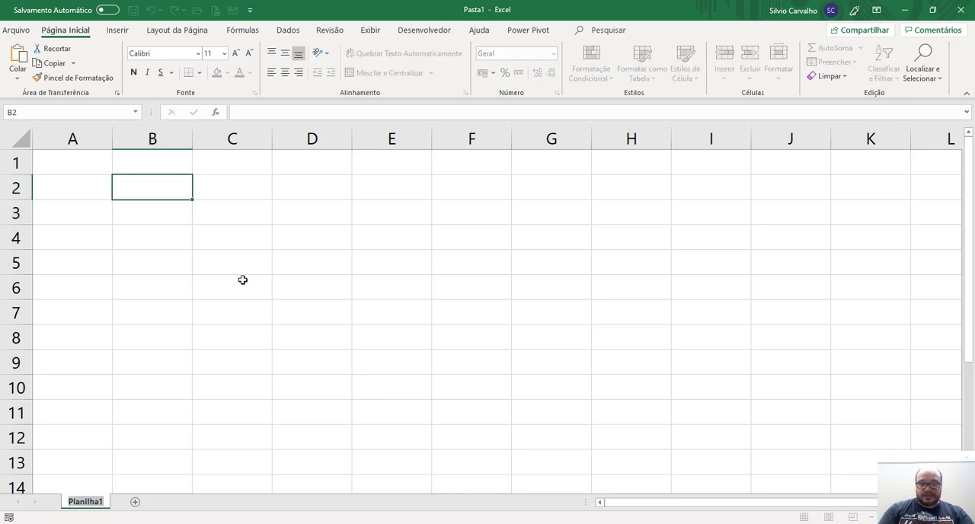
pyautogui.write('Con')
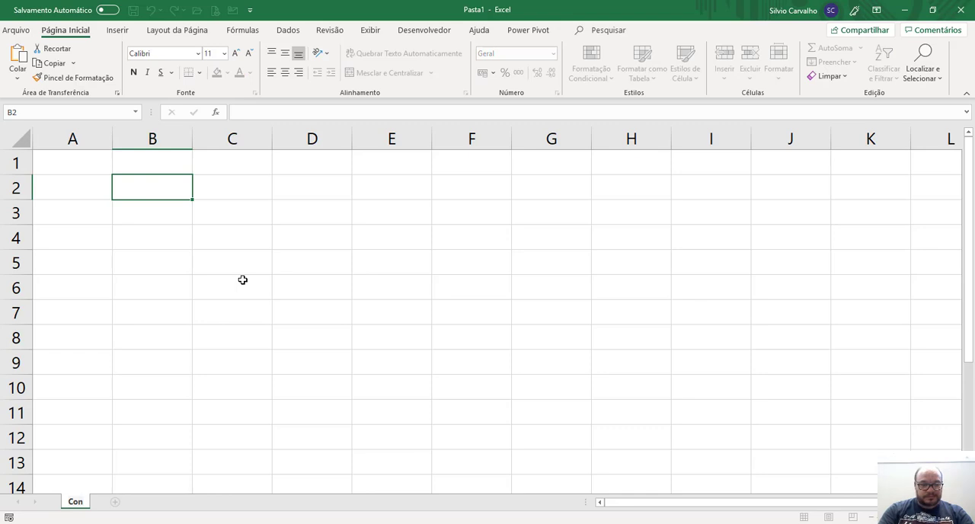
pyautogui.write('fig')
pyautogui.press('Return')
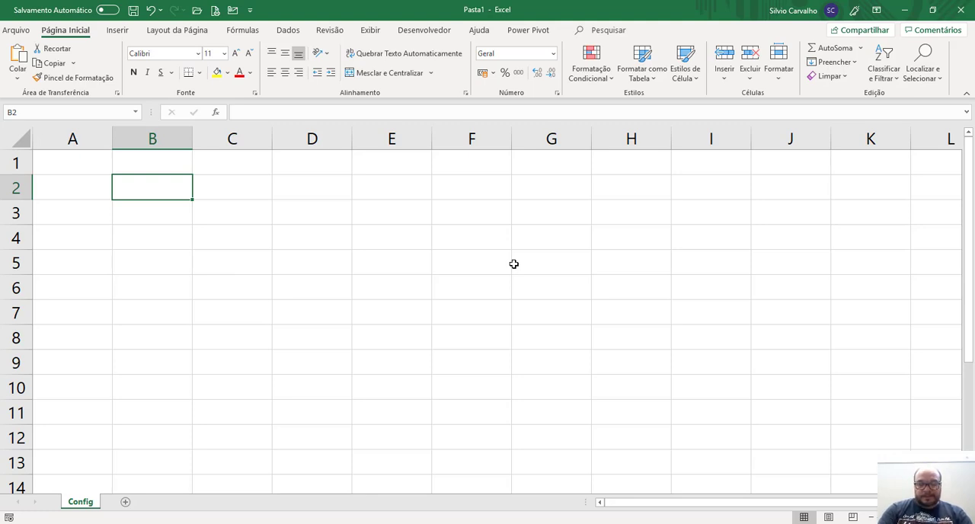
# Enter the heading Produtos in cell B2 and make it bold.
pyautogui.write('Produtos')
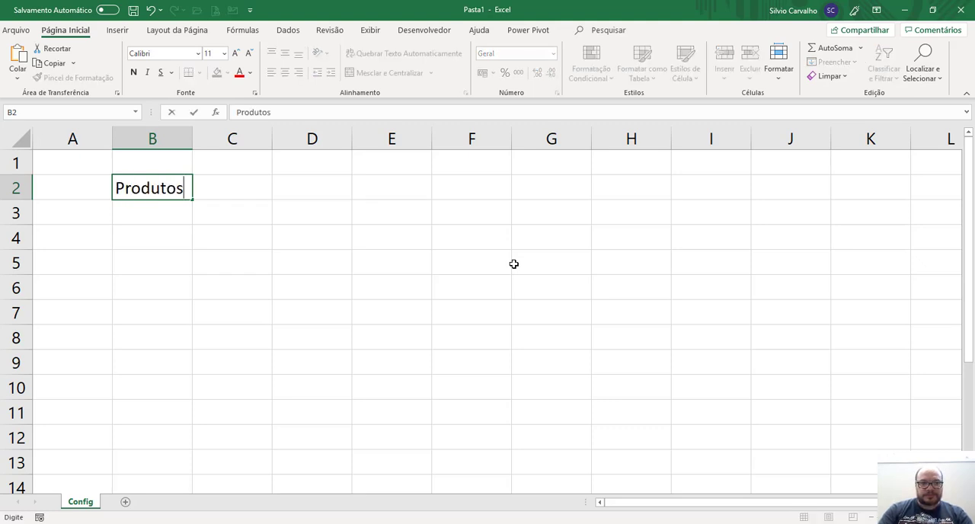
pyautogui.press('Return')
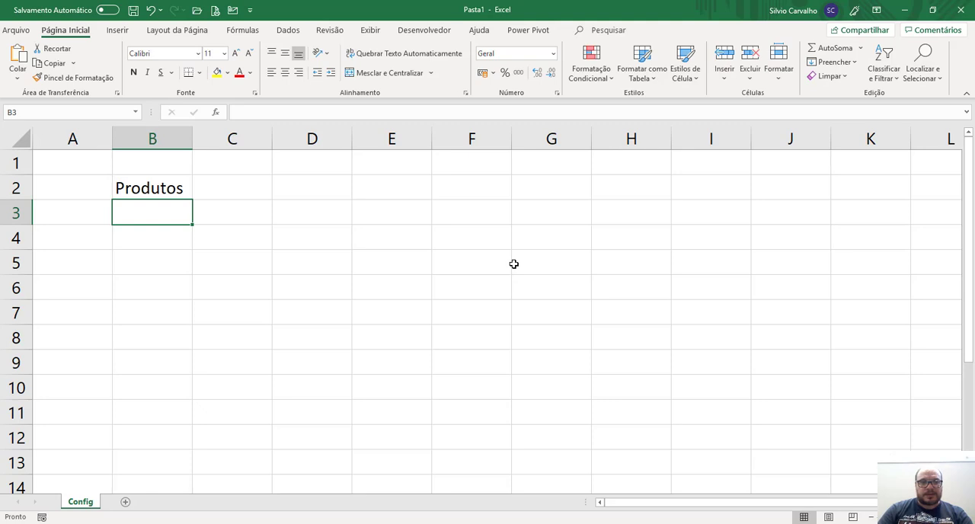
pyautogui.press('Up')
pyautogui.hotkey('ctrl', 'n')
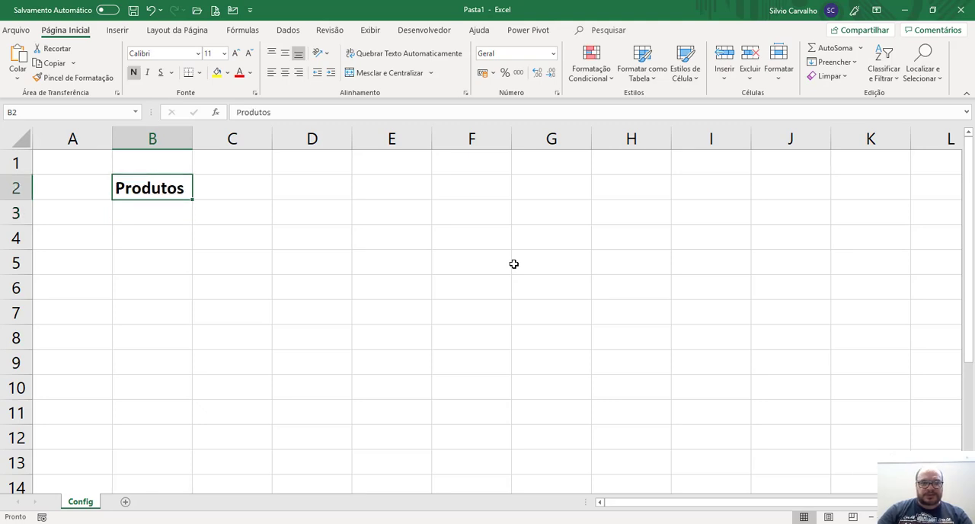
# List the categories Alimentos, Carros and Móveis below the Produtos heading in cells B3 to B5.
pyautogui.press('Down')
pyautogui.write('Aliemtn')
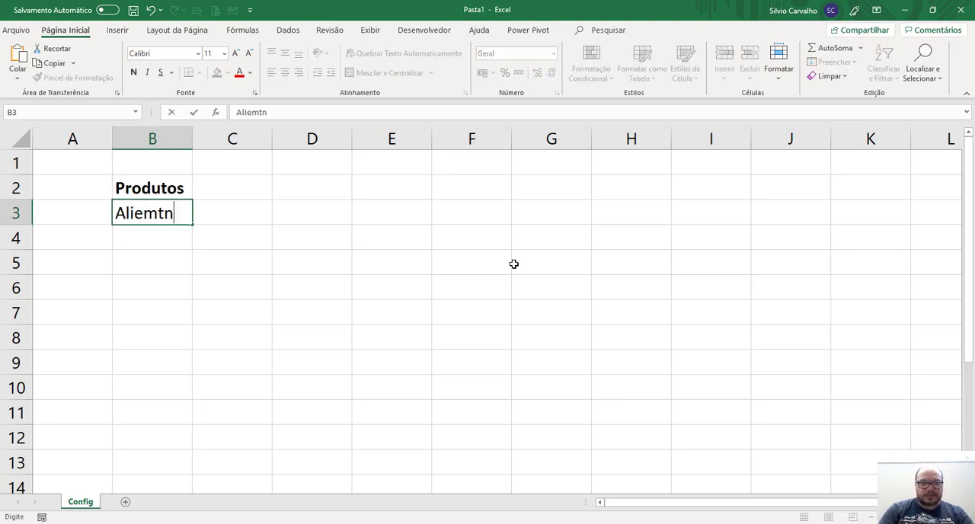
pyautogui.press('BackSpace')
pyautogui.press('BackSpace')
pyautogui.press('BackSpace')
pyautogui.press('BackSpace')
pyautogui.write('mentos')
pyautogui.press('Return')
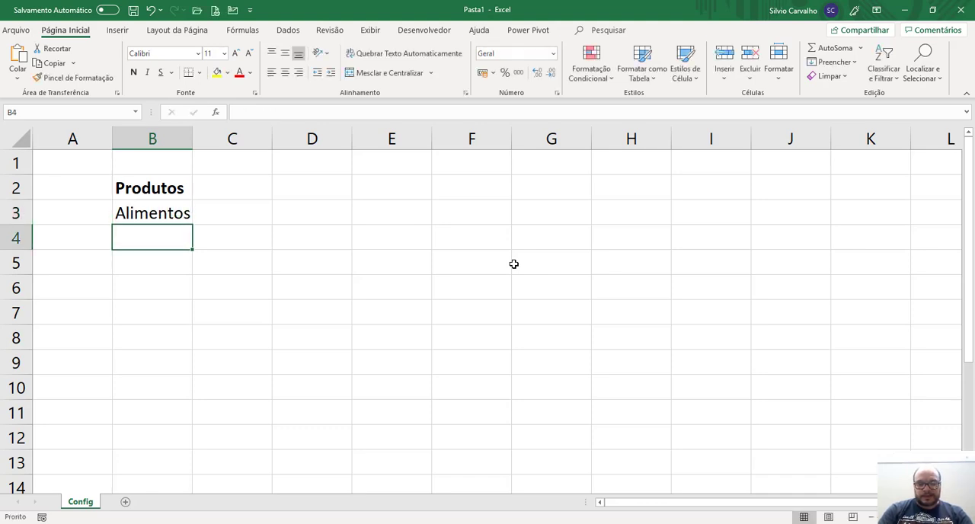
pyautogui.write('Carros')
pyautogui.press('Return')
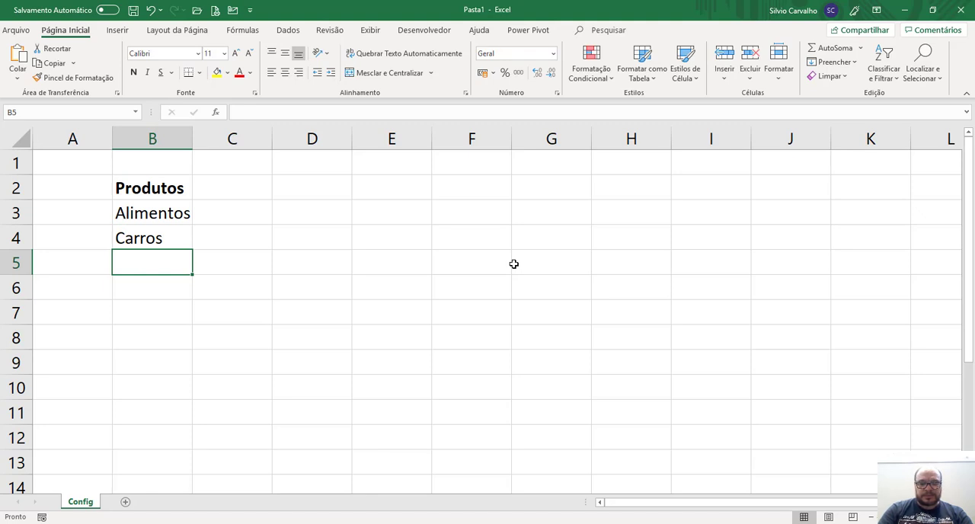
pyautogui.write('Móveis')
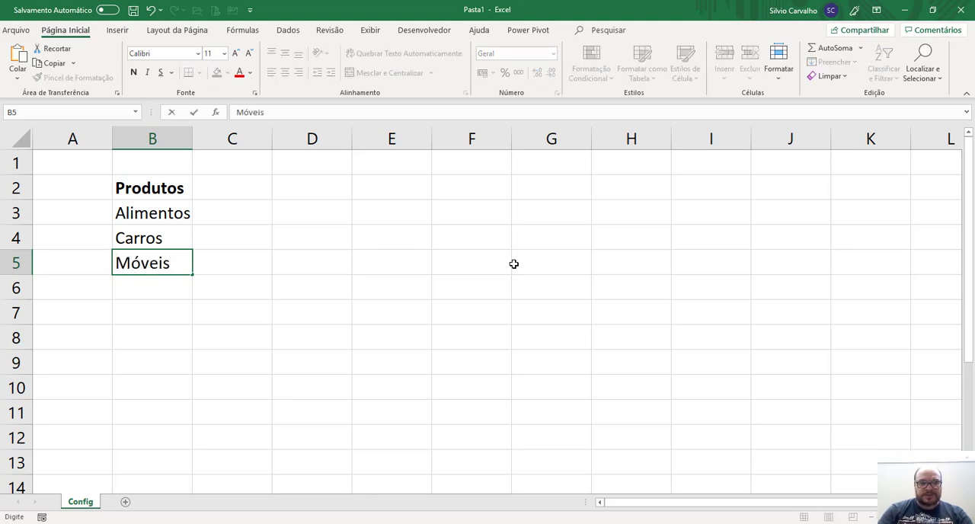
pyautogui.press('Return')
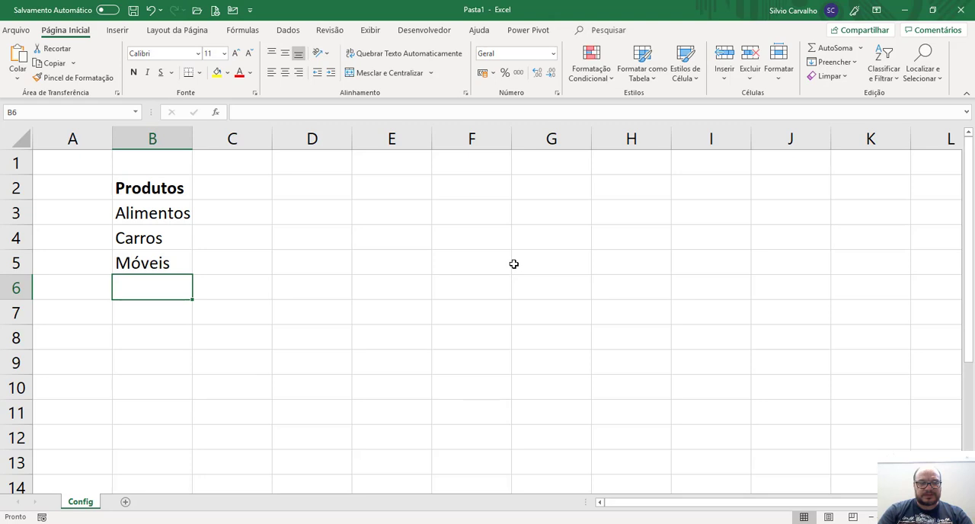
# Copy the Alimentos category from cell B3 into cell D2 as the heading of a new list.
pyautogui.press('Up')
pyautogui.press('Up')
pyautogui.press('Up')
pyautogui.press('Up')
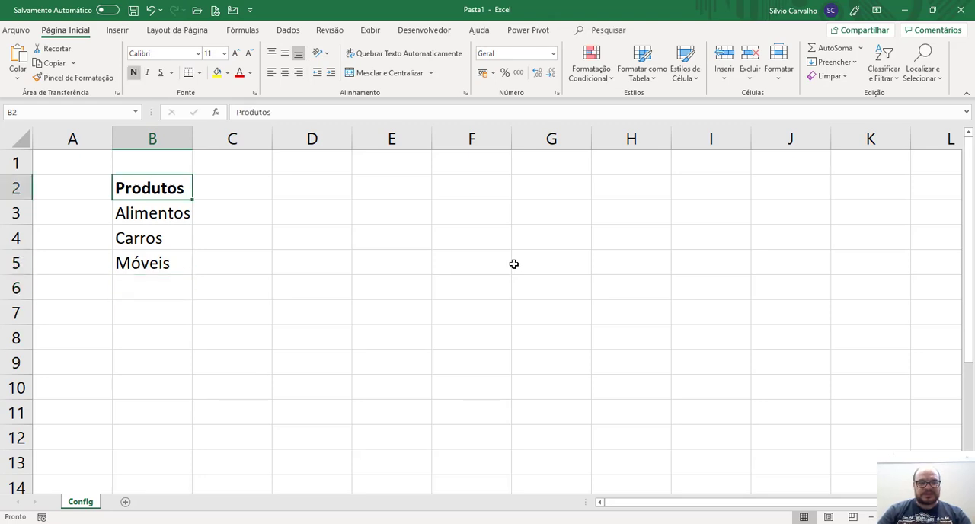
pyautogui.press('Down')
pyautogui.hotkey('ctrl', 'c')
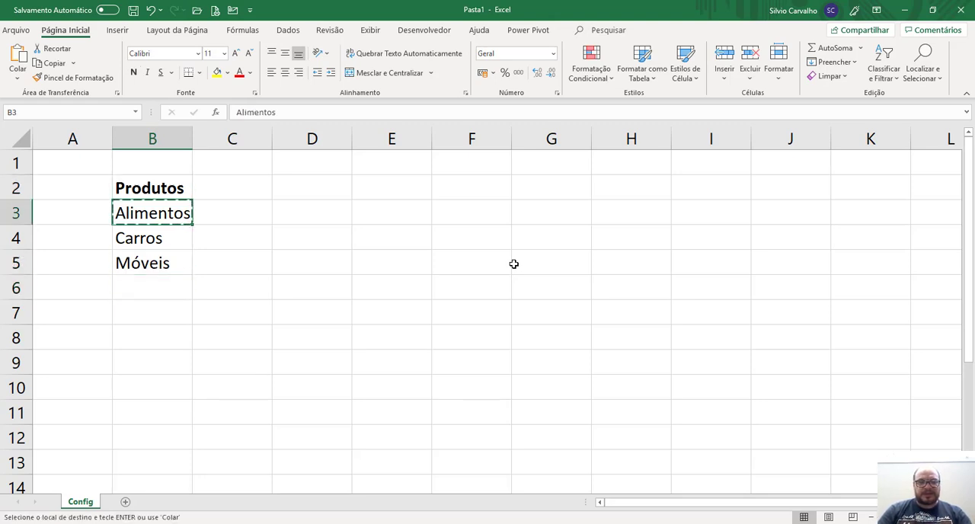
pyautogui.press('Up')
pyautogui.press('Right')
pyautogui.press('Right')
pyautogui.press('Down')
pyautogui.press('Left')
# List Tomate, Cebola, Picanha, Fraudinha and Pão below the Alimentos heading in cells D3 to D7.
pyautogui.press('Left')
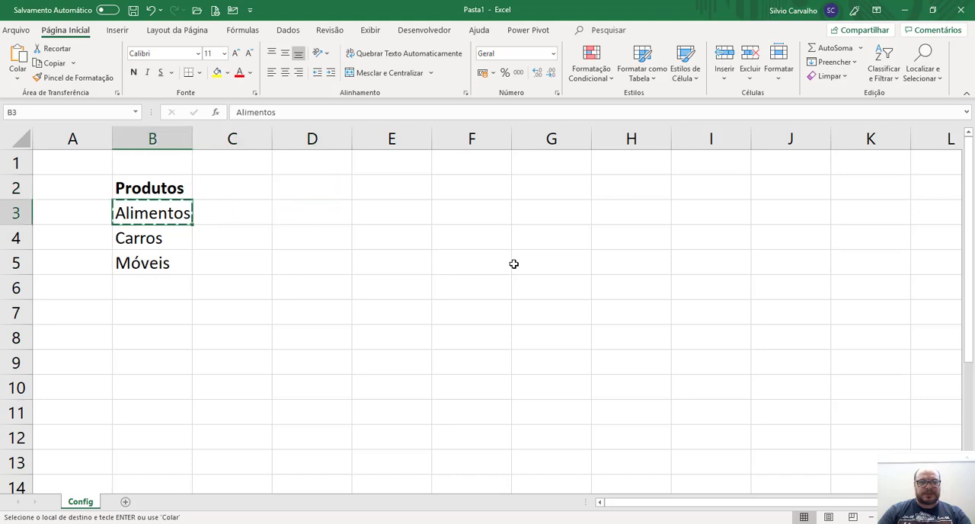
pyautogui.press('Up')
pyautogui.press('Right')
pyautogui.press('Right')
pyautogui.press('Return')
pyautogui.press('Down')
pyautogui.press('Left')
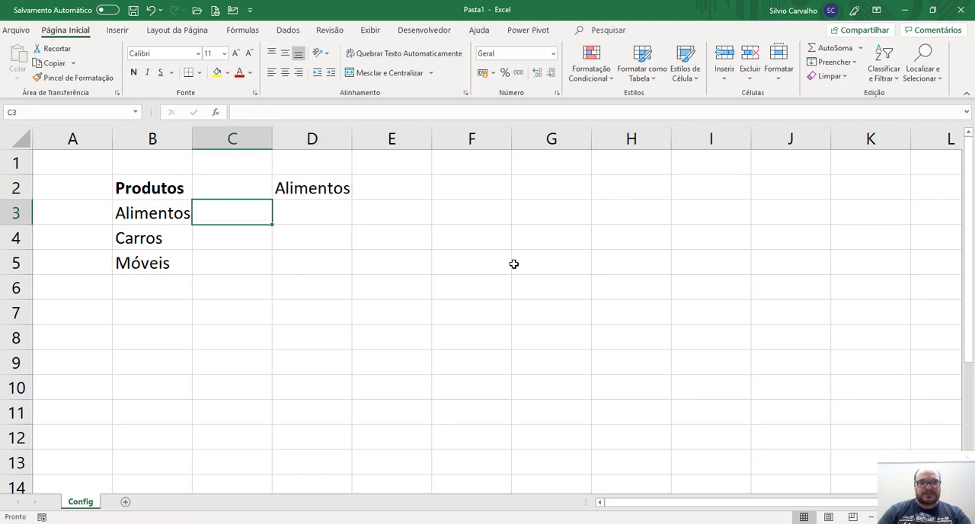
pyautogui.press('Left')
pyautogui.press('Right')
pyautogui.press('Up')
pyautogui.press('Right')
pyautogui.press('Down')
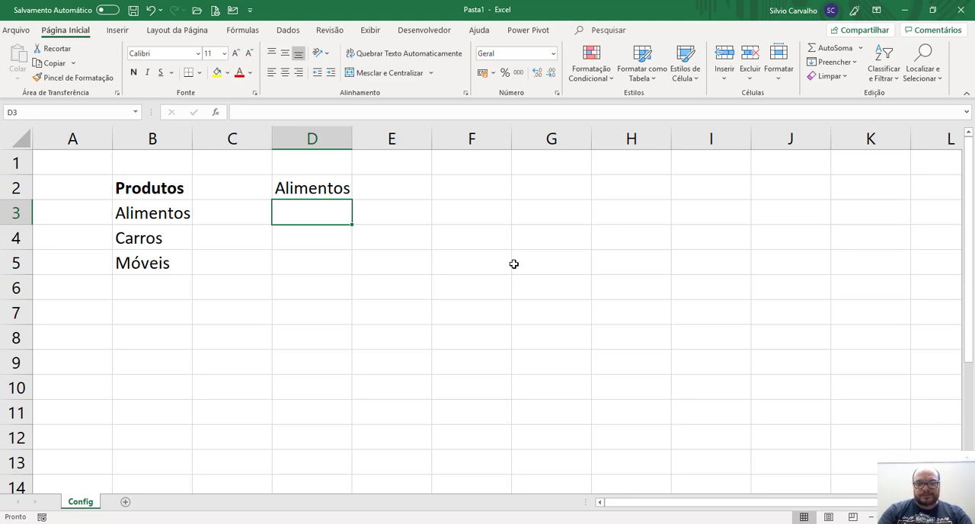
pyautogui.write('Tomate')
pyautogui.press('Return')
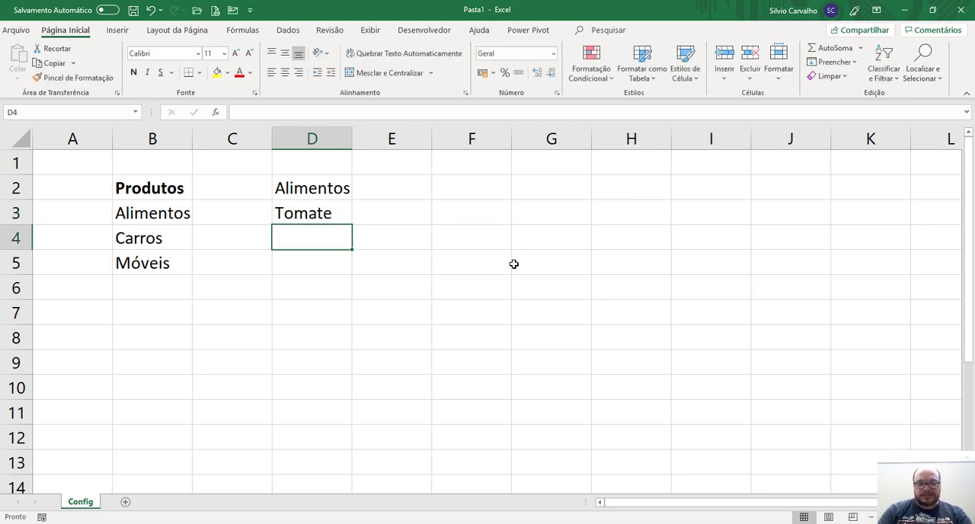
pyautogui.write('Cebola')
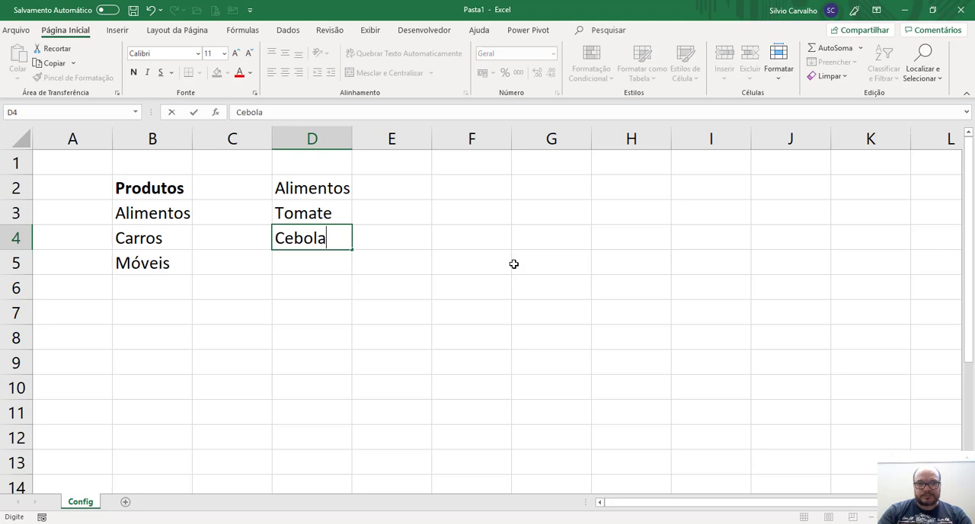
pyautogui.press('Return')
pyautogui.write('Picanha')
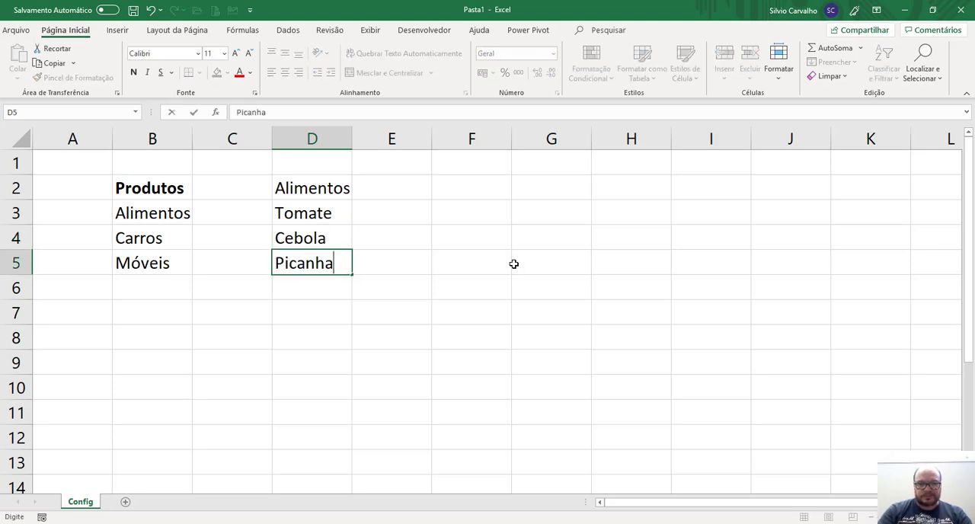
pyautogui.press('Return')
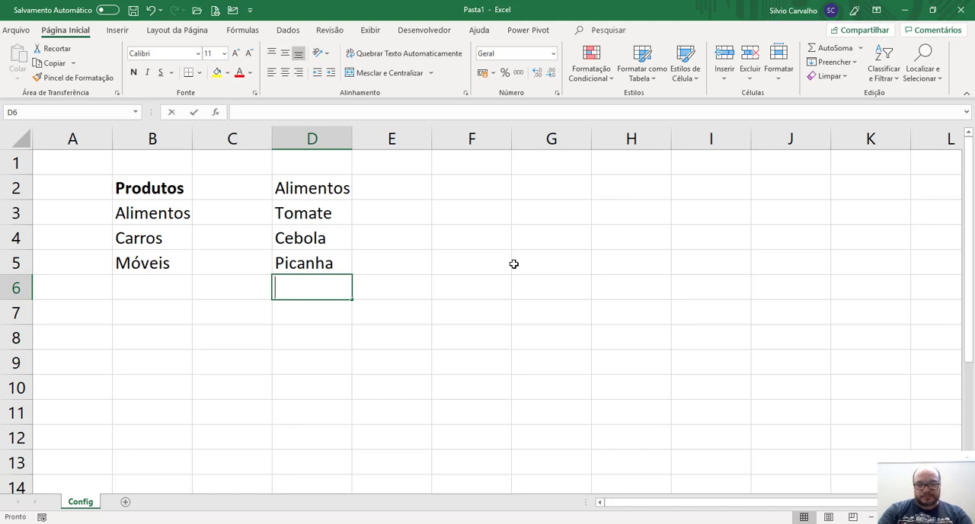
pyautogui.write('Fraudinha')
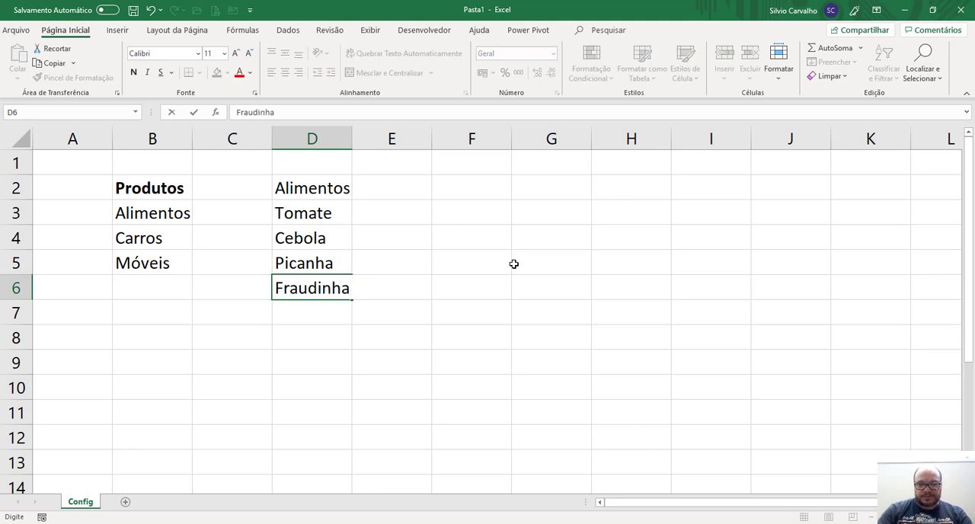
pyautogui.press('Return')
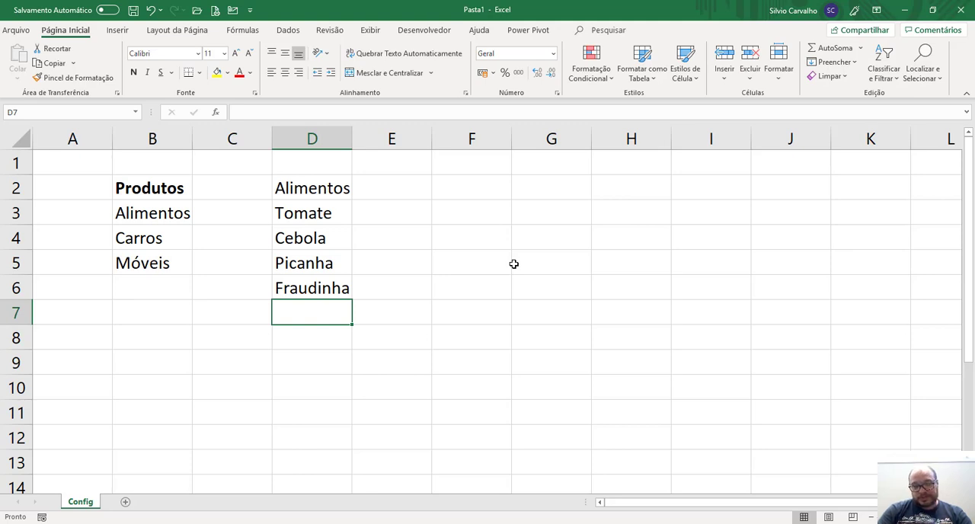
pyautogui.write('Pão')
pyautogui.press('Return')
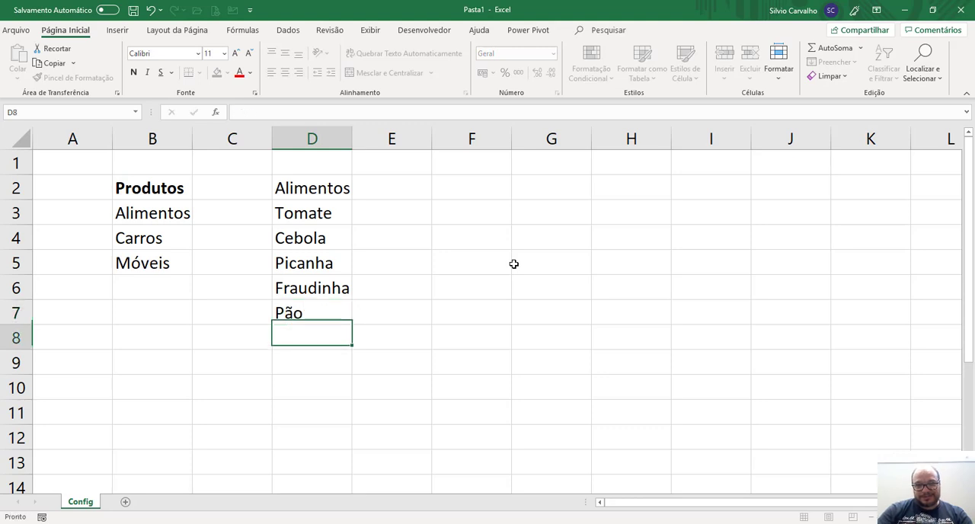
# Make the Alimentos heading in cell D2 bold.
pyautogui.press('Up')
pyautogui.hotkey('ctrl', 'Up')
pyautogui.hotkey('ctrl', 'n')
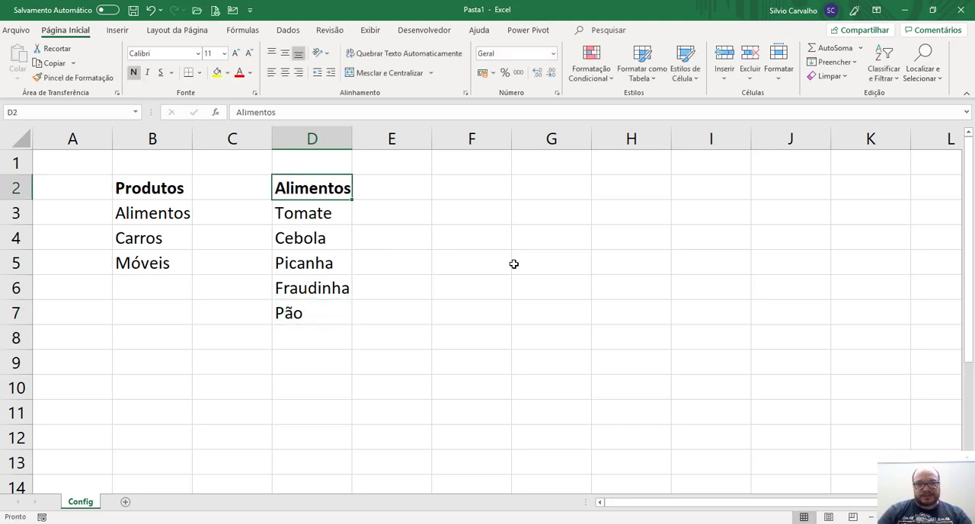
# Copy the Carros category from cell B4 into cell F2 and make the new heading bold.
pyautogui.press('Down')
pyautogui.press('Down')
pyautogui.press('Left')
pyautogui.press('Left')
pyautogui.hotkey('ctrl', 'c')
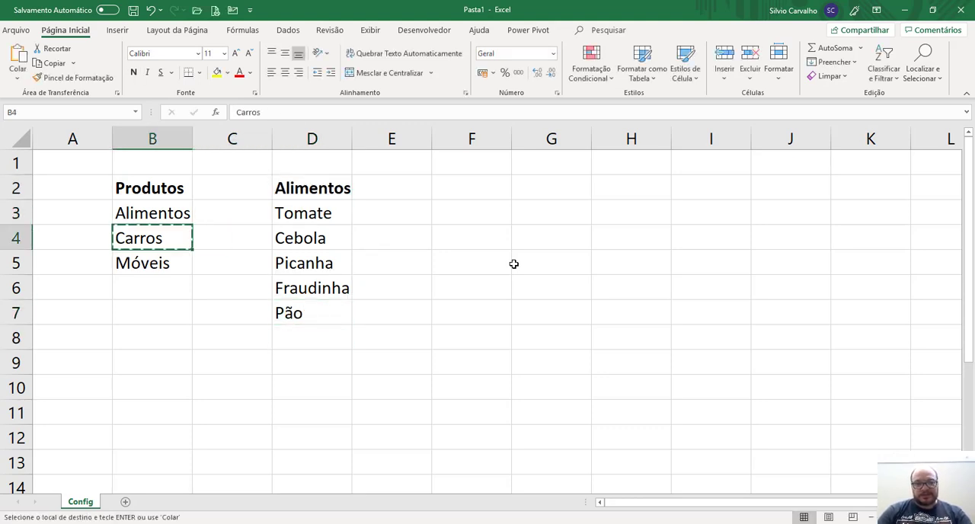
pyautogui.press('Up')
pyautogui.press('Right')
pyautogui.press('Up')
pyautogui.press('Right')
pyautogui.press('Right')
pyautogui.press('Right')
pyautogui.press('Return')
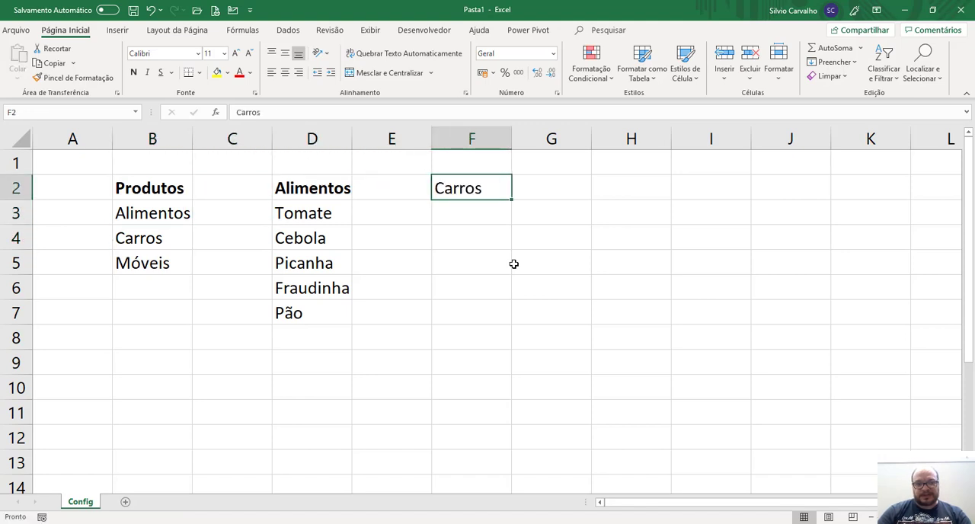
pyautogui.hotkey('ctrl', 'n')
# List Fusca, Vectra, Astra, Cruze, Onix, Celta and Ferrari below the Carros heading in cells F3 to F9.
pyautogui.press('Down')
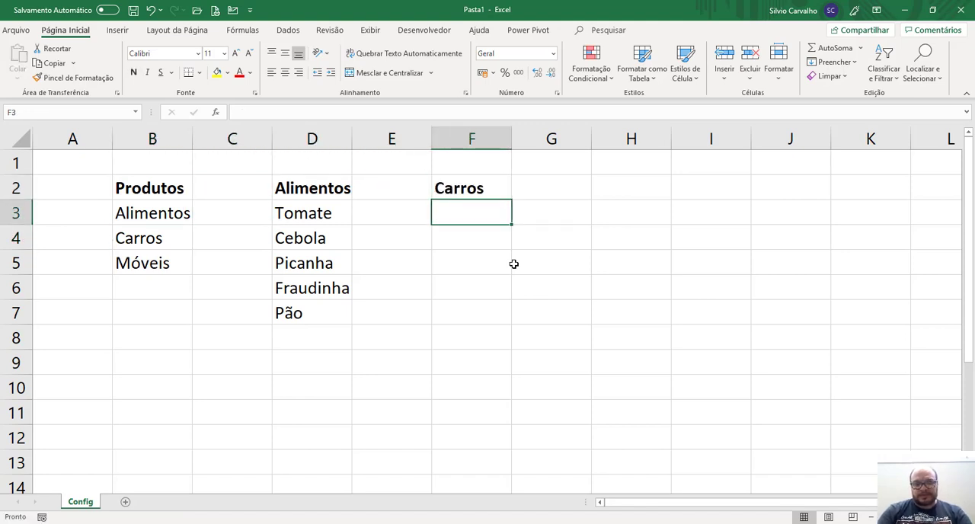
pyautogui.write('Fusca')
pyautogui.press('Return')
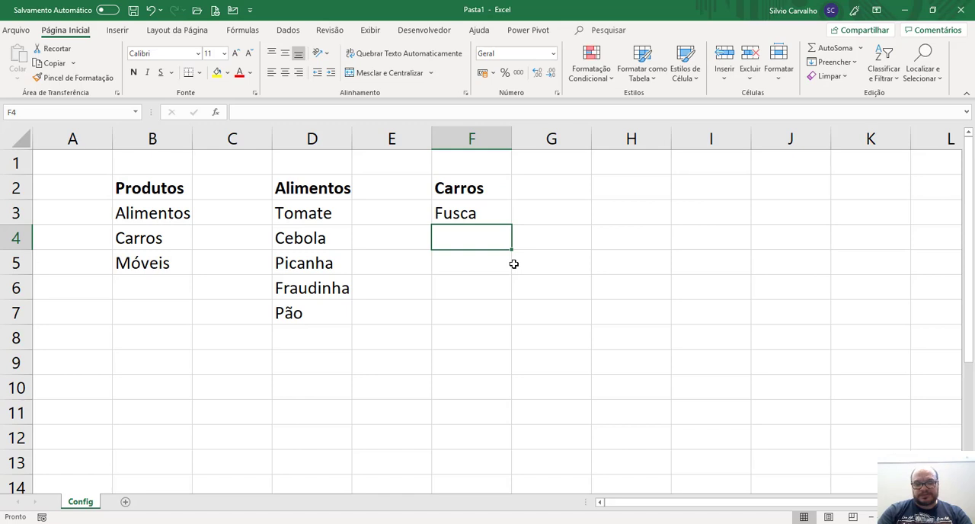
pyautogui.write('Vectra')
pyautogui.press('Return')
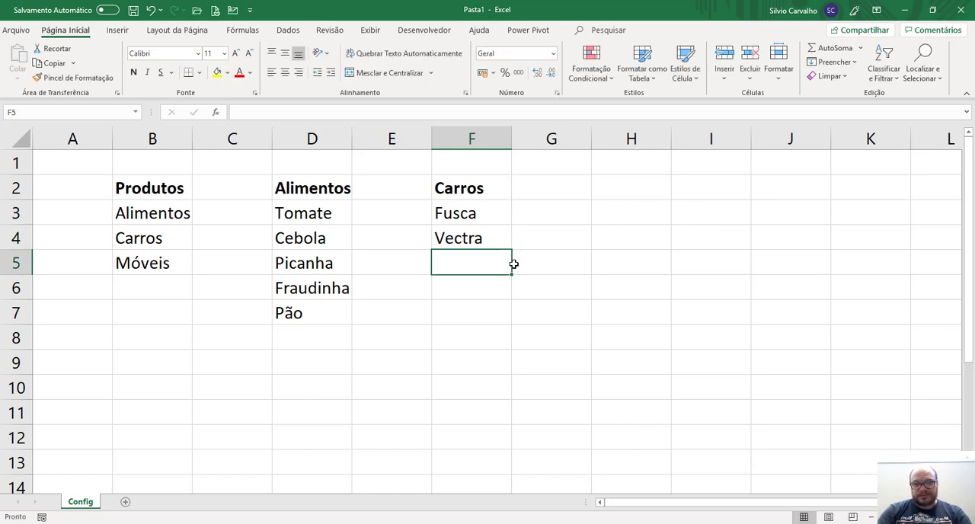
pyautogui.write('Astra')
pyautogui.press('Return')
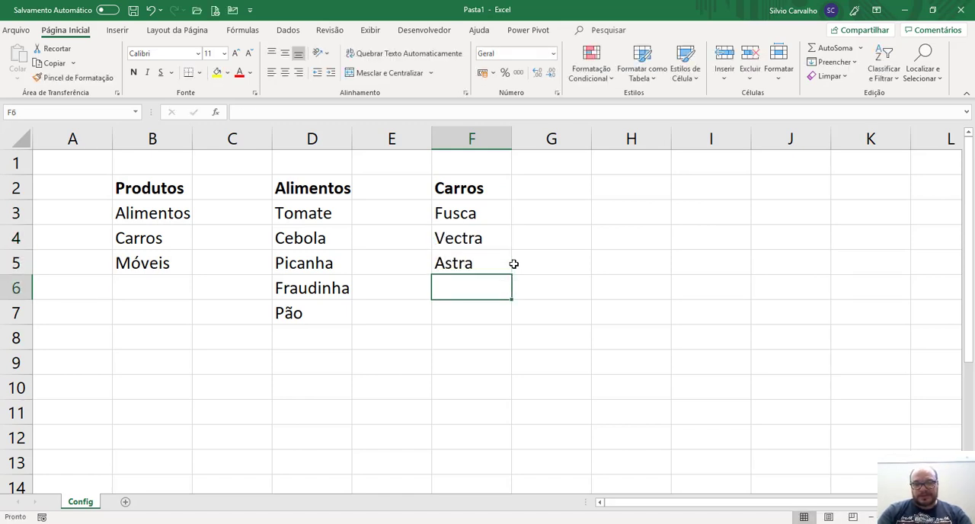
pyautogui.write('Cruze')
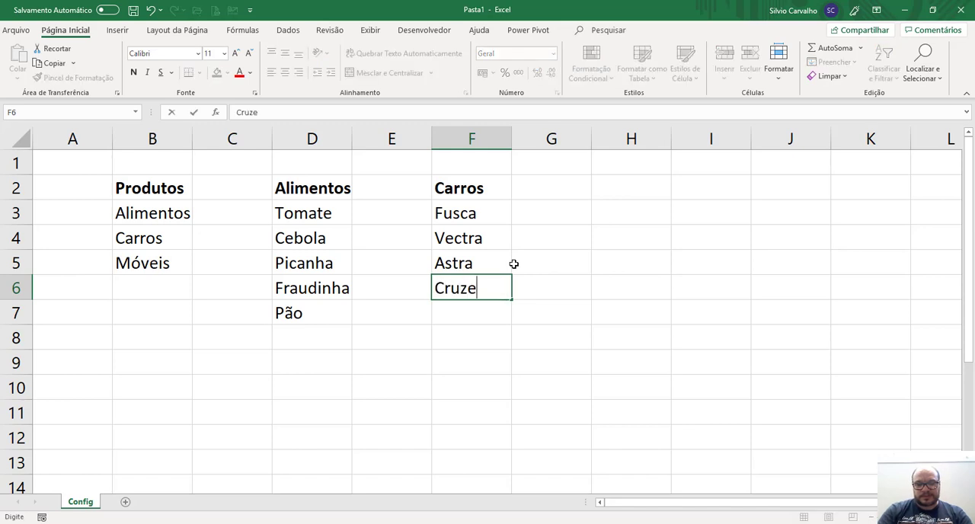
pyautogui.press('Return')
pyautogui.write('Onix')
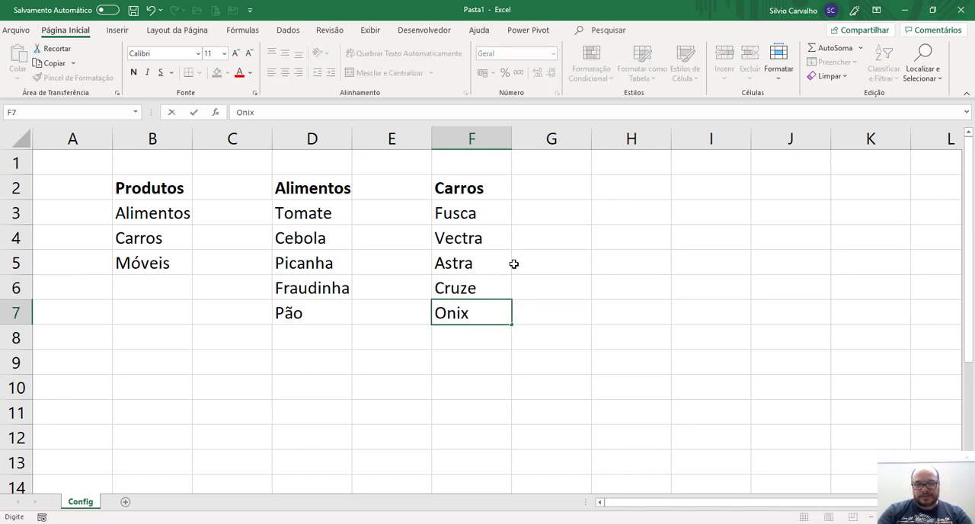
pyautogui.press('Return')
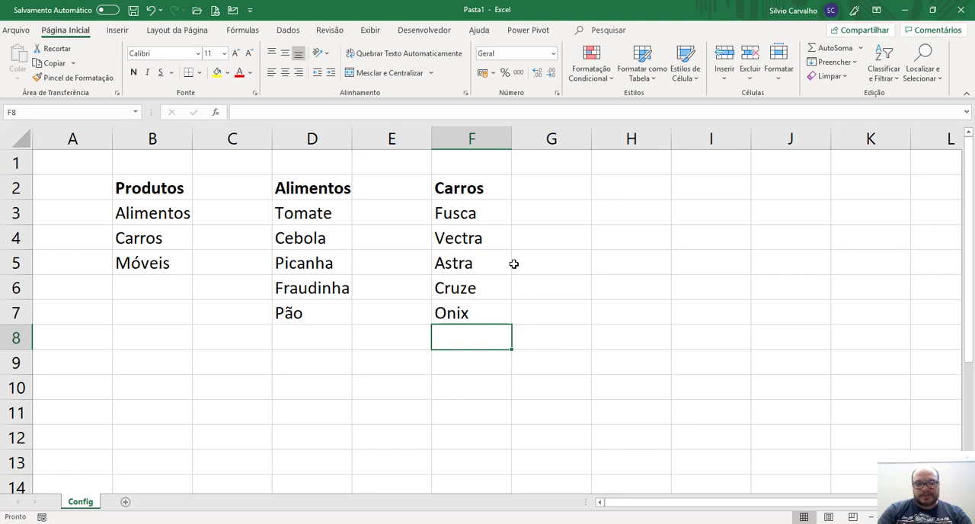
pyautogui.write('Celta')
pyautogui.press('Return')
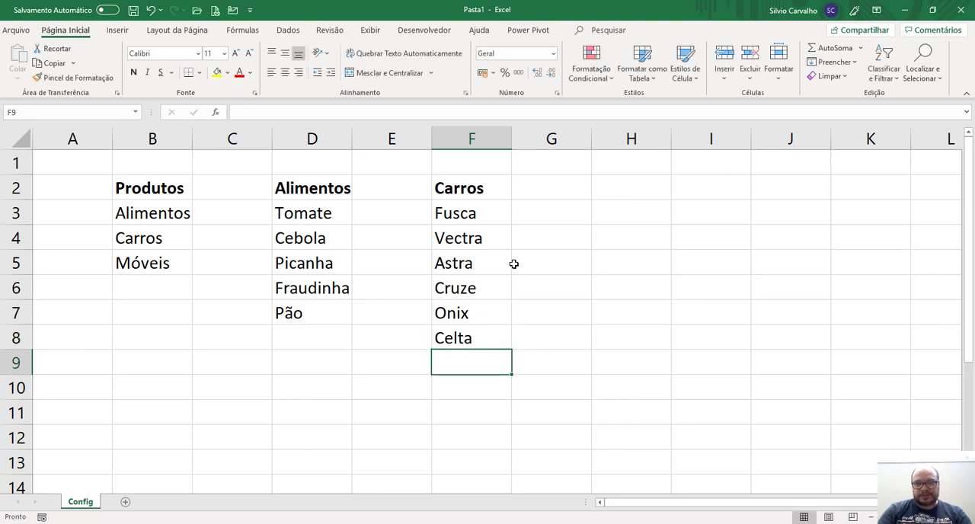
pyautogui.write('Ferra')
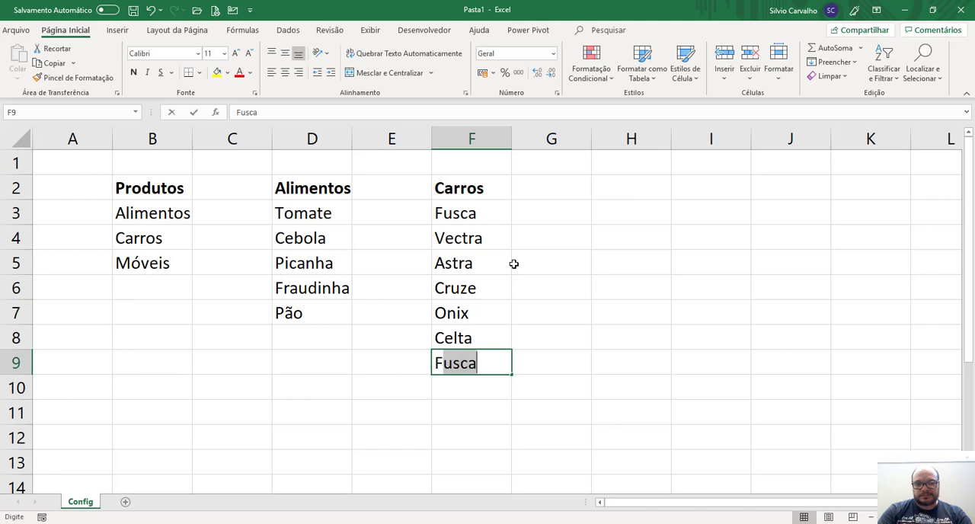
pyautogui.press('Return')
# Copy the Móveis category from cell B5 into cell H2 and make the new heading bold.
pyautogui.hotkey('ctrl', 'Up')
pyautogui.hotkey('ctrl', 'Up')
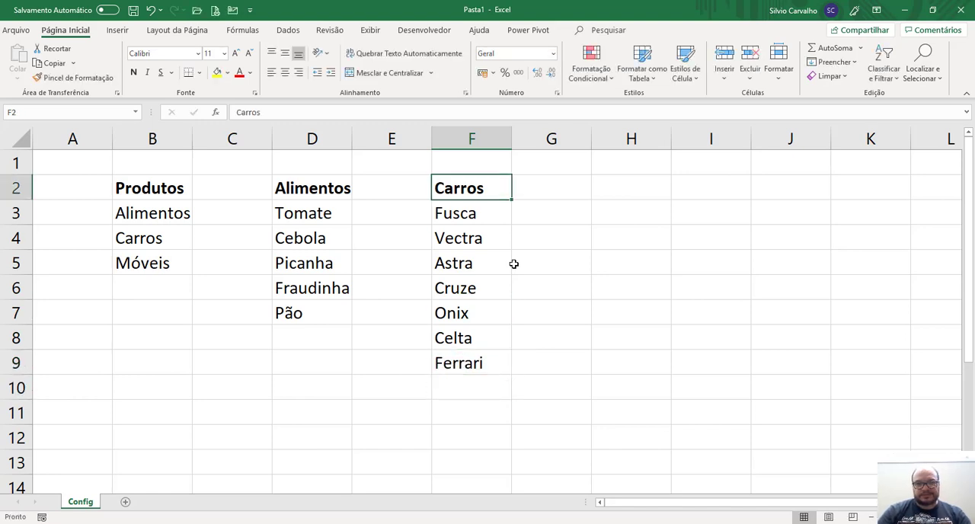
pyautogui.press('Down')
pyautogui.press('Left')
pyautogui.press('Down')
pyautogui.press('Left')
pyautogui.press('Left')
pyautogui.press('Left')
pyautogui.press('Down')
pyautogui.press('Left')
pyautogui.press('Right')
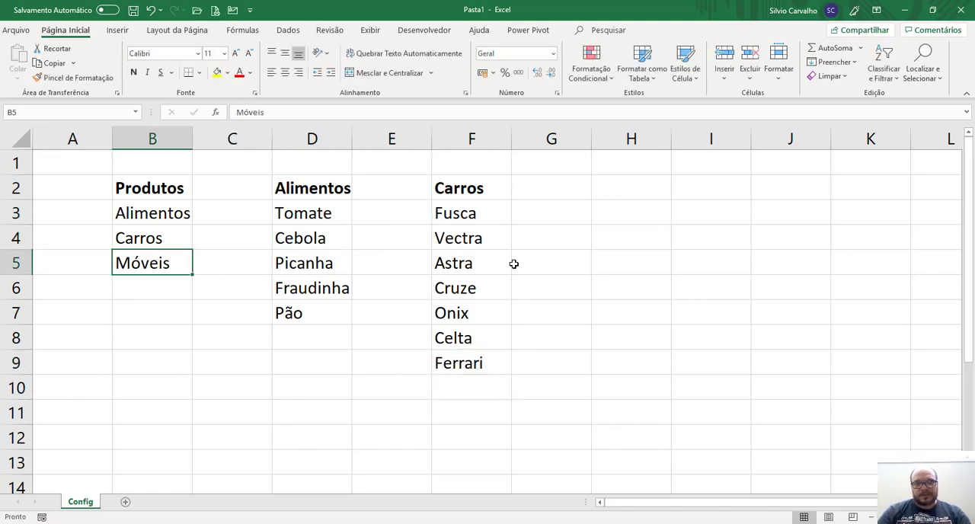
pyautogui.hotkey('ctrl', 'c')
pyautogui.press('Right')
pyautogui.press('Up')
pyautogui.press('Right')
pyautogui.press('Up')
pyautogui.press('Right')
pyautogui.press('Up')
pyautogui.press('Right')
pyautogui.press('Right')
pyautogui.press('Right')
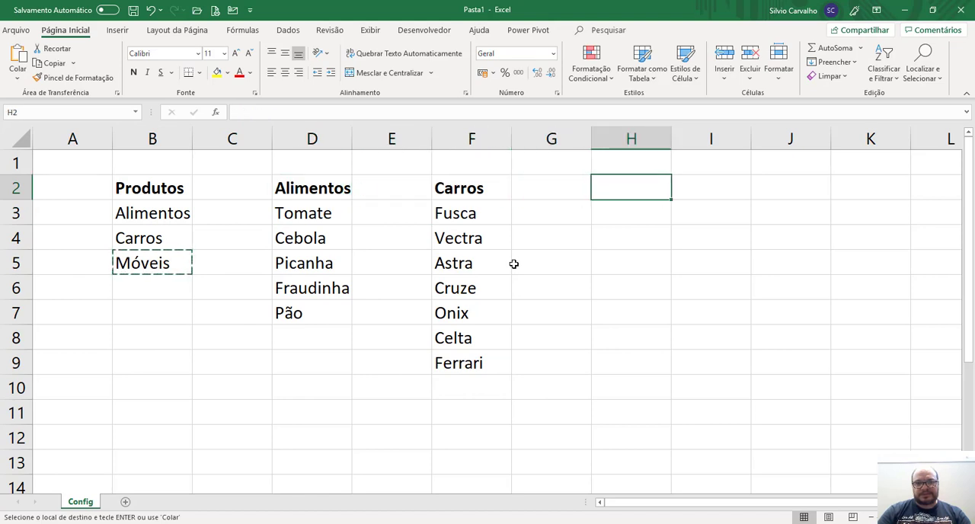
pyautogui.press('Return')
pyautogui.hotkey('ctrl', 'n')
# List Mesa, Cadeira, Sofá and Cama below the Móveis heading in cells H3 to H6.
pyautogui.press('Down')
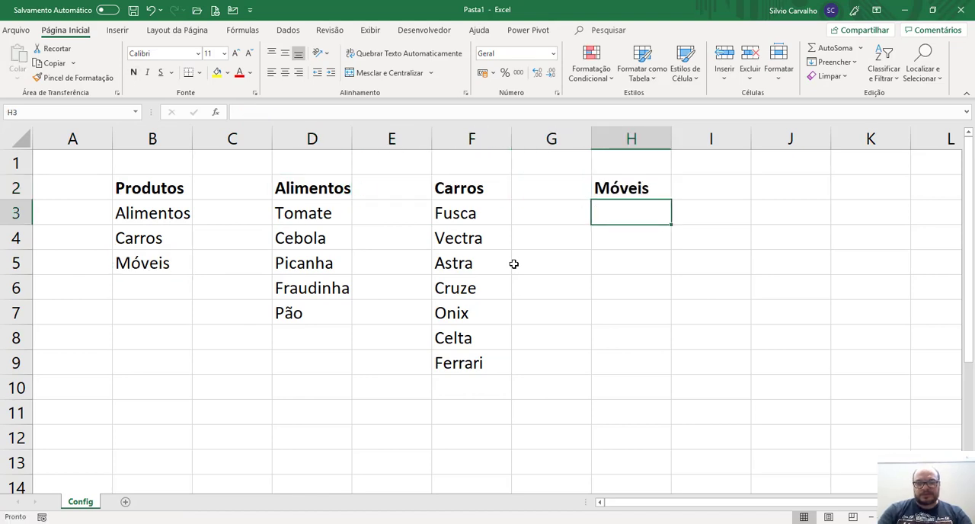
pyautogui.write('Mesa')
pyautogui.press('Return')
pyautogui.write('Ca')
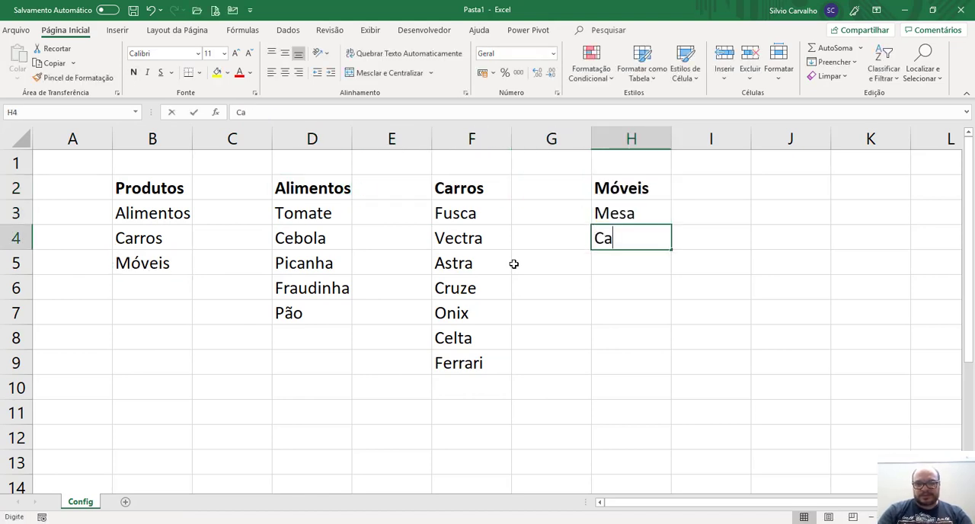
pyautogui.write('deitra')
pyautogui.press('BackSpace')
pyautogui.write('ra')
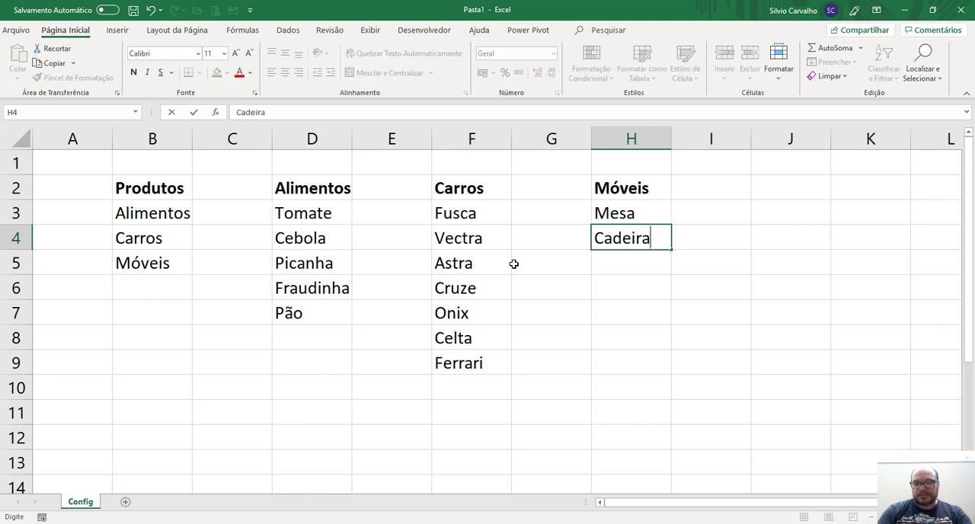
pyautogui.press('Return')
pyautogui.write('Sof')
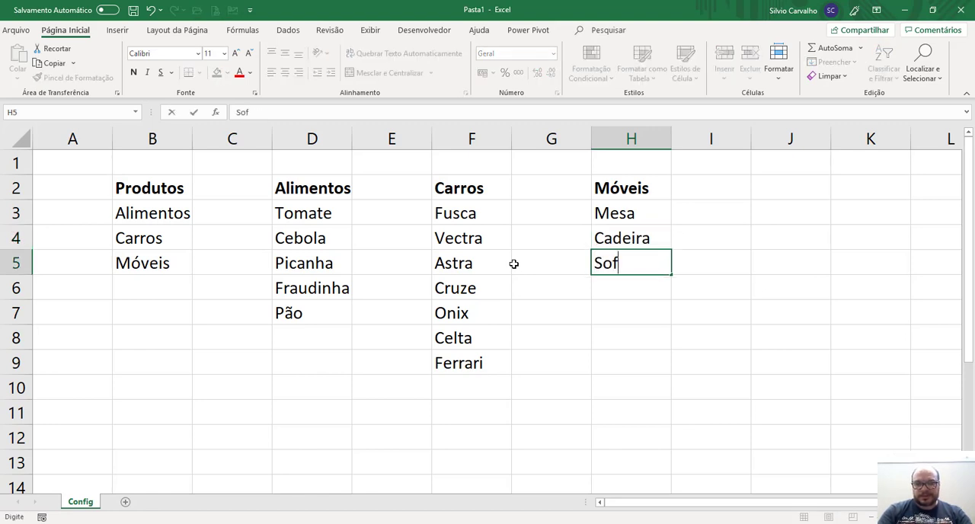
pyautogui.press('Return')
pyautogui.press('Up')
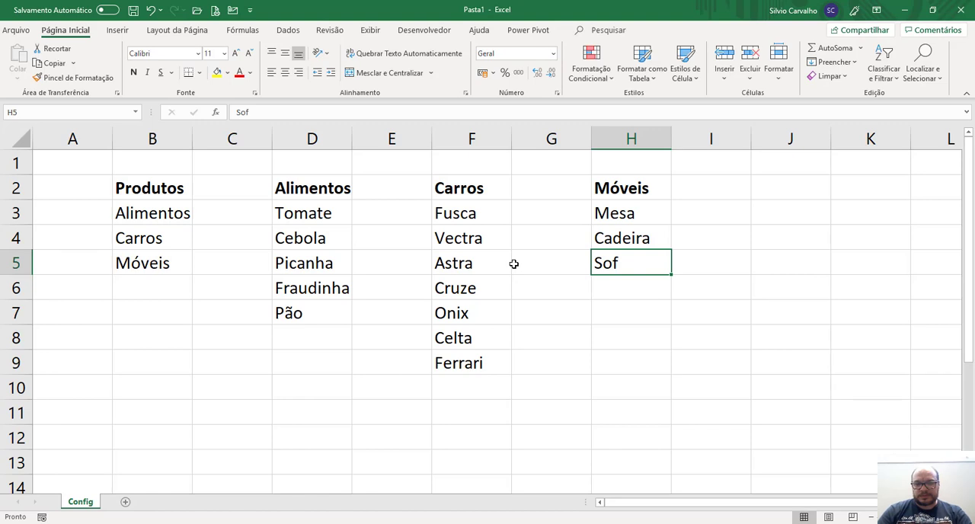
pyautogui.press('F2')
pyautogui.write('á')
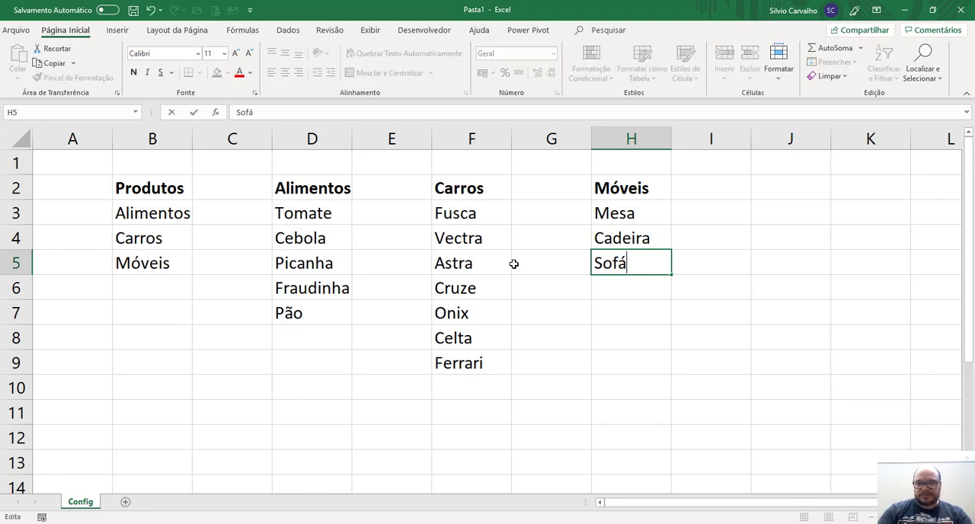
pyautogui.press('Return')
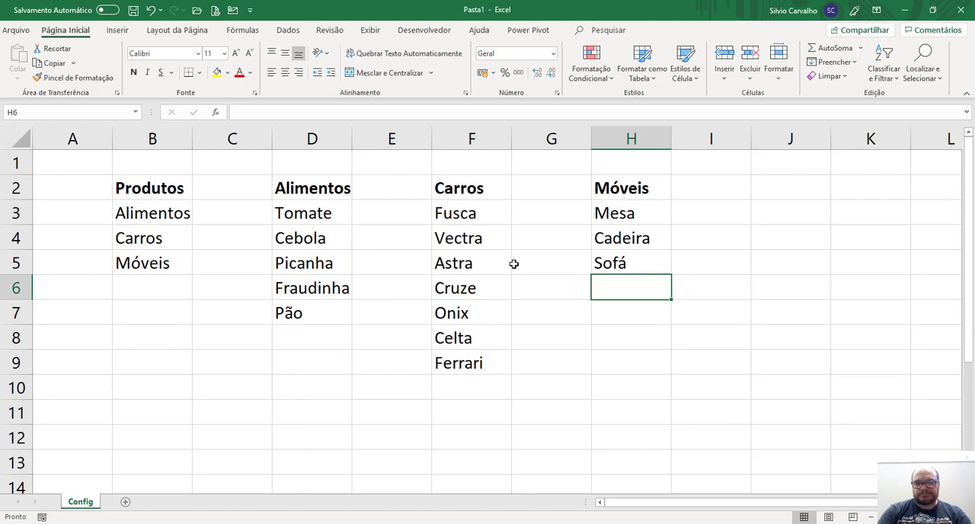
pyautogui.write('Cama')
pyautogui.press('Return')
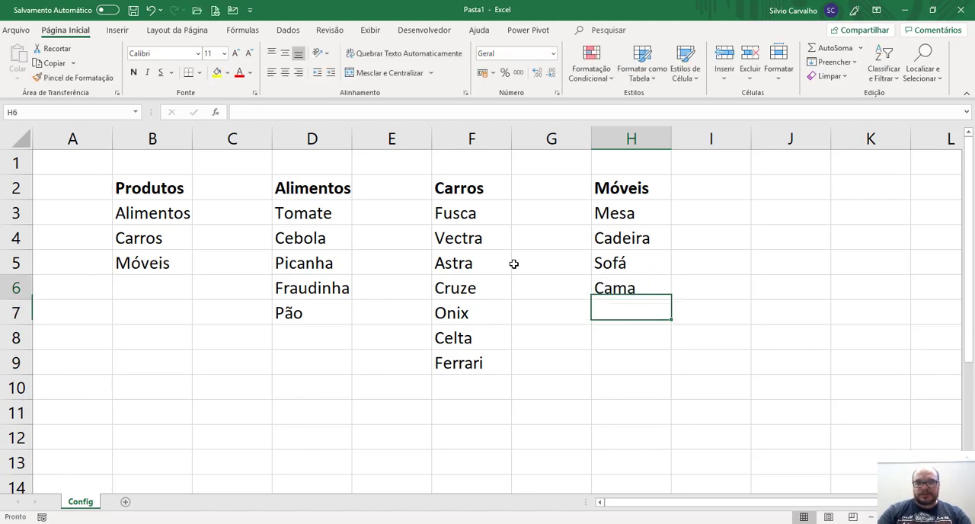
# Convert the Produtos list in cells B2 to B5 into a table with headers.
pyautogui.hotkey('ctrl', 'Up')
pyautogui.hotkey('ctrl', 'Up')
pyautogui.hotkey('ctrl', 'Left')
pyautogui.hotkey('ctrl', 'Left')
pyautogui.hotkey('ctrl', 'Left')
pyautogui.hotkey('ctrl', 'shift', 'Down')
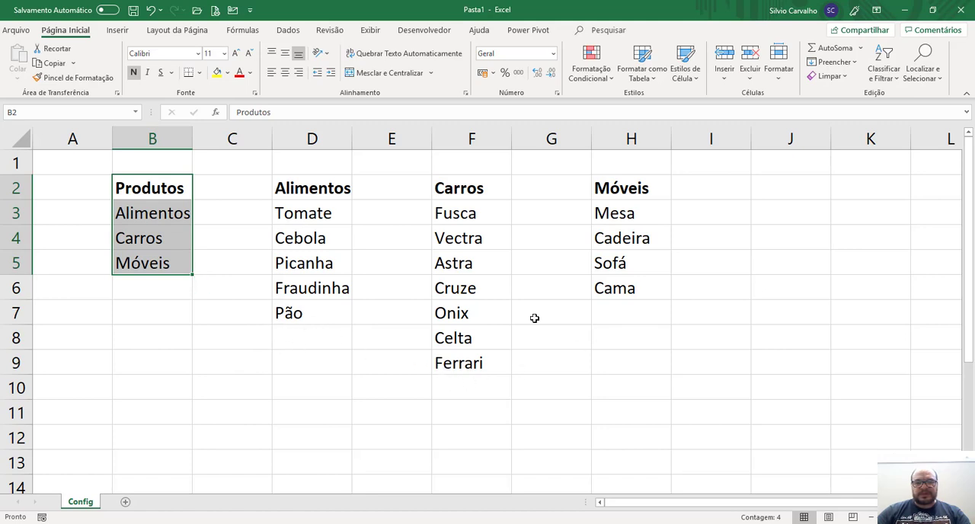
pyautogui.click(124, 31)
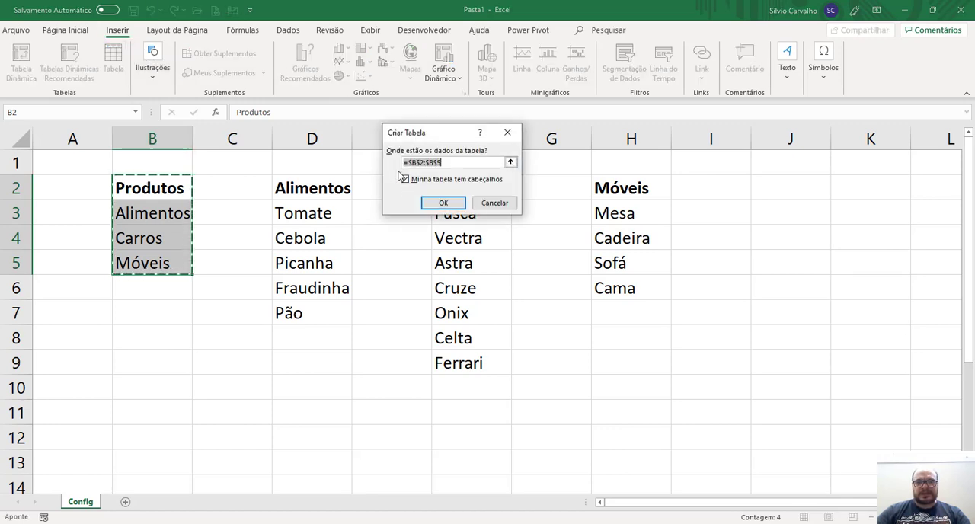
pyautogui.click(440, 202)
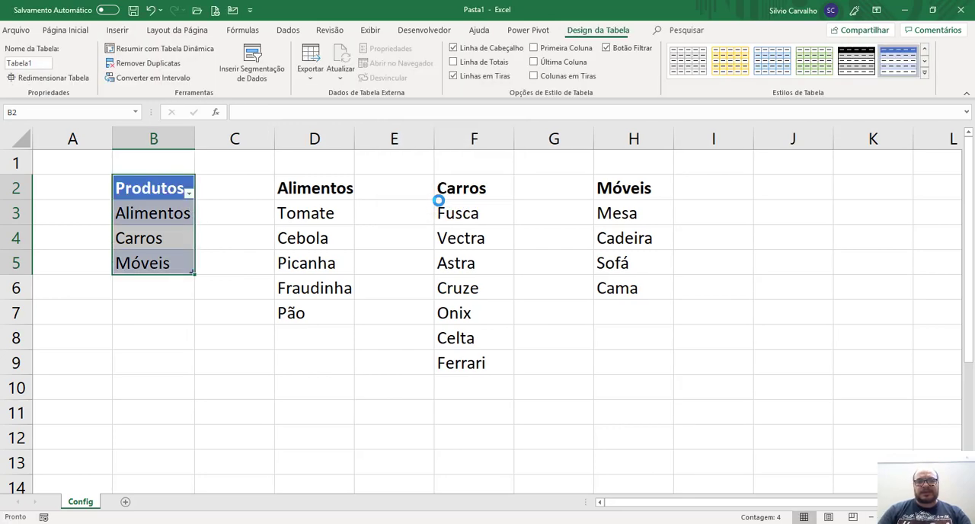
# Convert the Alimentos list in cells D2 to D7 into a table with headers.
pyautogui.press('Right')
pyautogui.press('Right')
pyautogui.hotkey('ctrl', 'shift', 'Down')
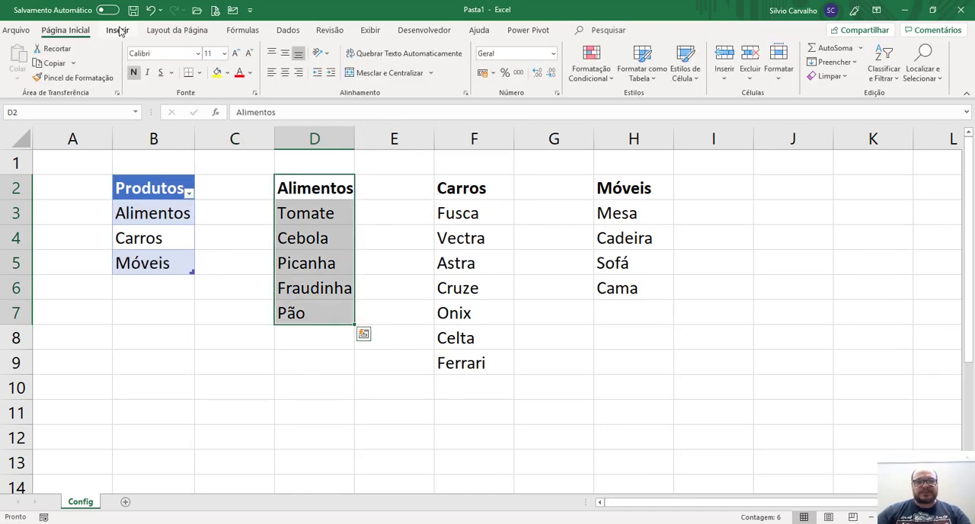
pyautogui.click(118, 30)
pyautogui.hotkey('ctrl', 't')
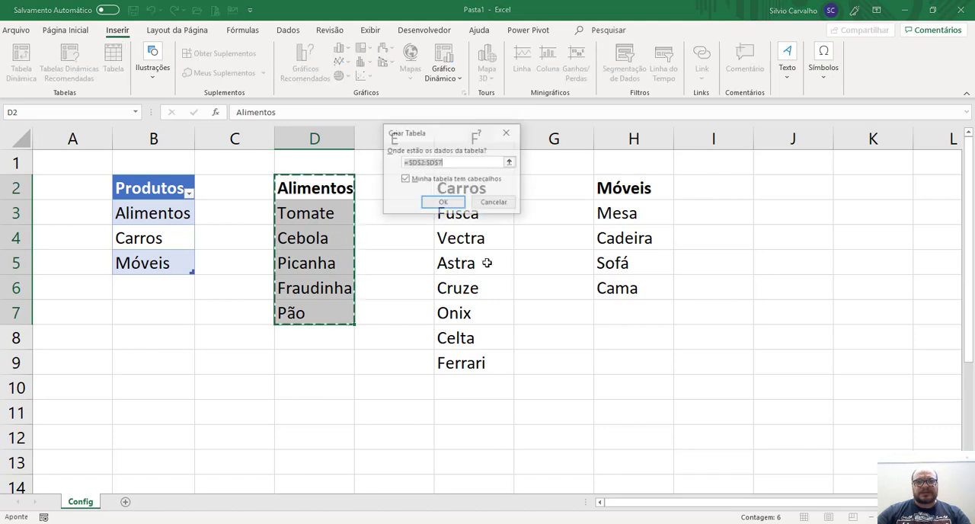
pyautogui.click(450, 203)
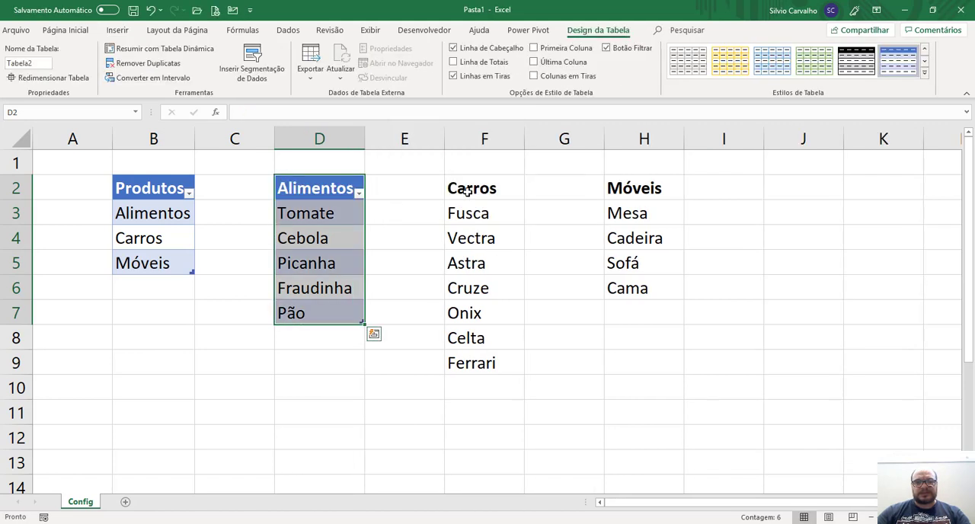
# Convert the Carros list in cells F2 to F9 into a table with headers.
pyautogui.press('Right')
pyautogui.press('Right')
pyautogui.hotkey('ctrl', 'shift', 'Down')
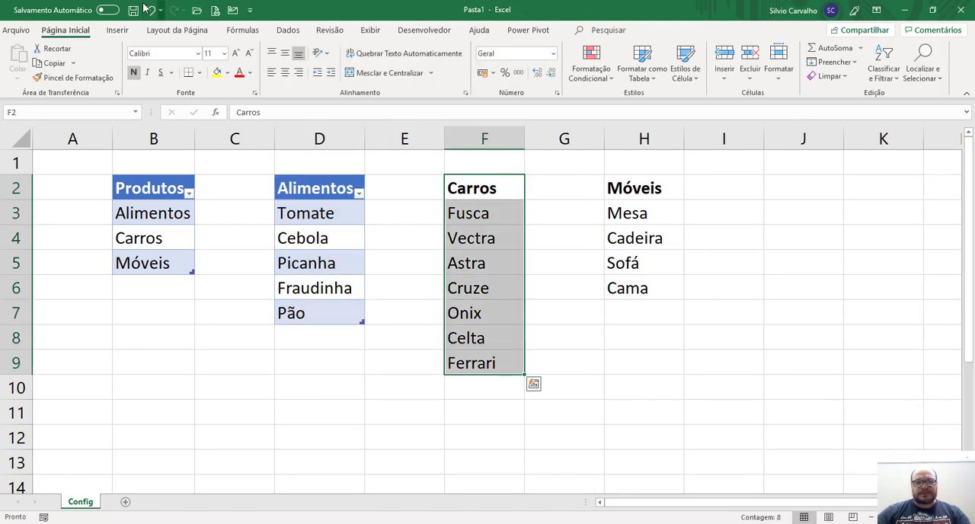
pyautogui.click(117, 29)
pyautogui.click(107, 57)
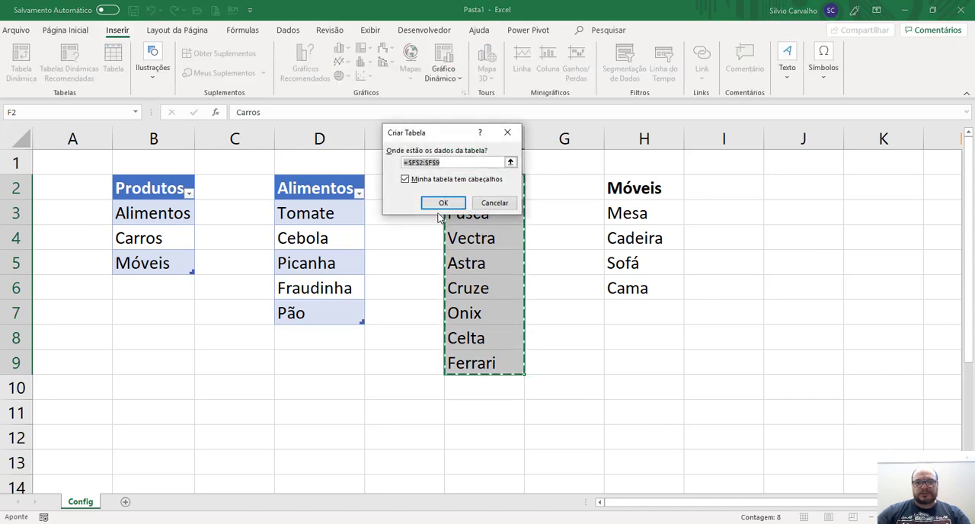
pyautogui.click(443, 202)
# Convert the Móveis list in cells H2 to H6 into a table with headers.
pyautogui.press('Right')
pyautogui.press('Right')
pyautogui.hotkey('shift', 'Down')
pyautogui.hotkey('shift', 'Down')
pyautogui.hotkey('shift', 'Down')
pyautogui.hotkey('shift', 'Down')
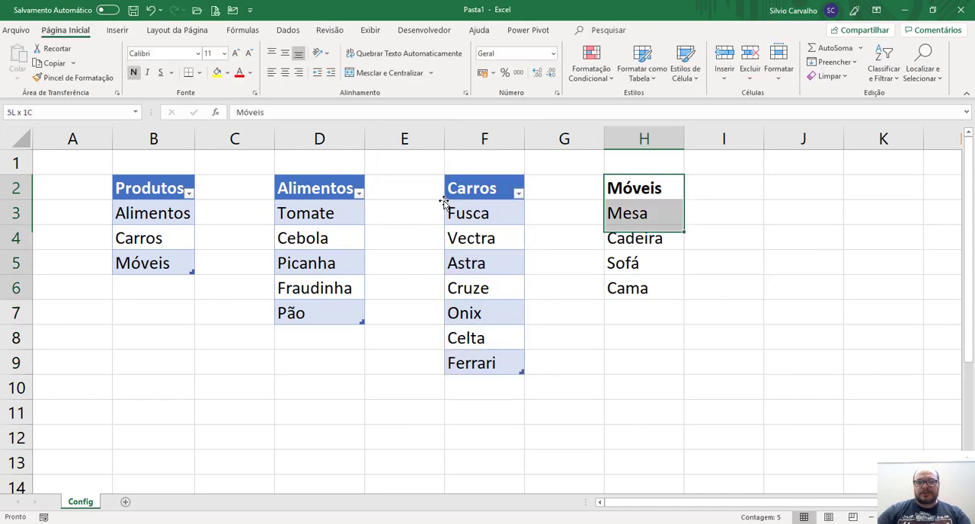
pyautogui.click(117, 30)
pyautogui.click(123, 61)
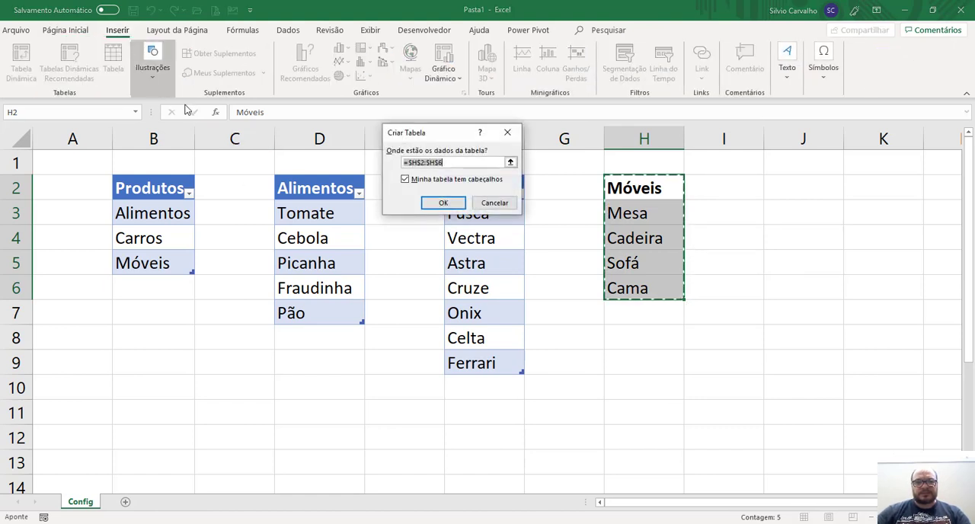
pyautogui.click(434, 200)
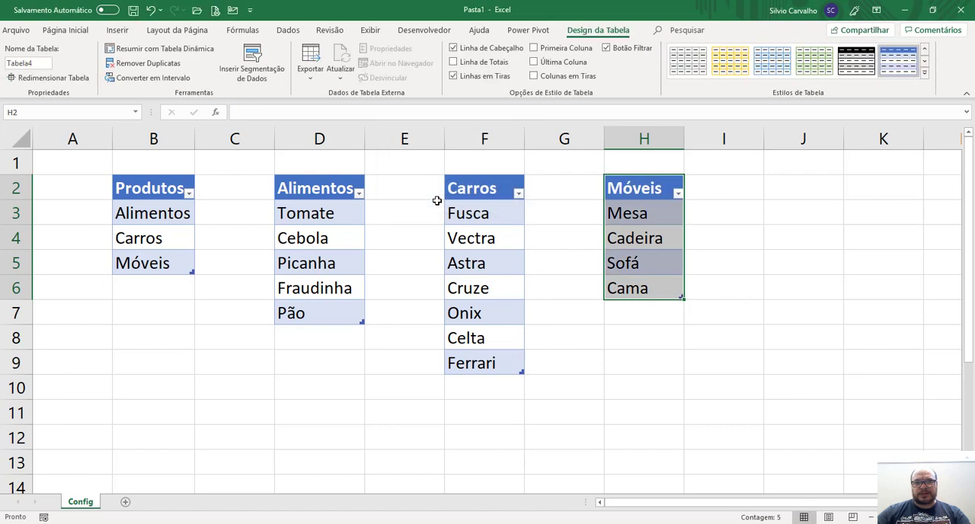
# Name the range of category items in cells B3 to B5 Produtos.
pyautogui.click(141, 213)
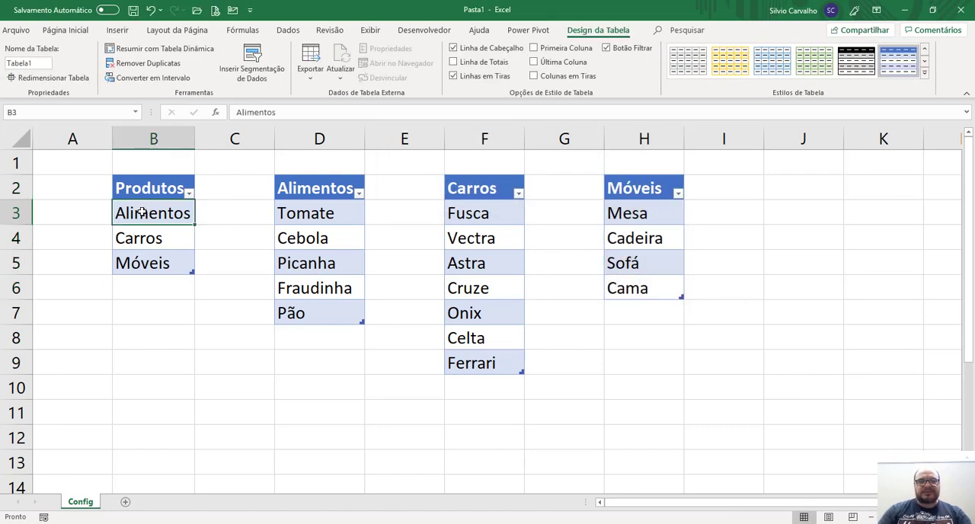
pyautogui.hotkey('ctrl', 'shift', 'Down')
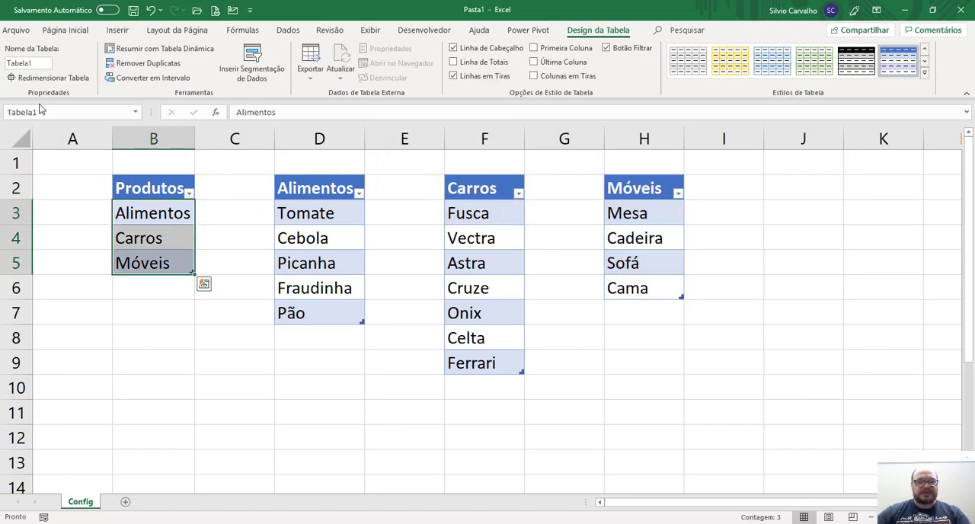
pyautogui.click(46, 111)
pyautogui.write('Produtos')
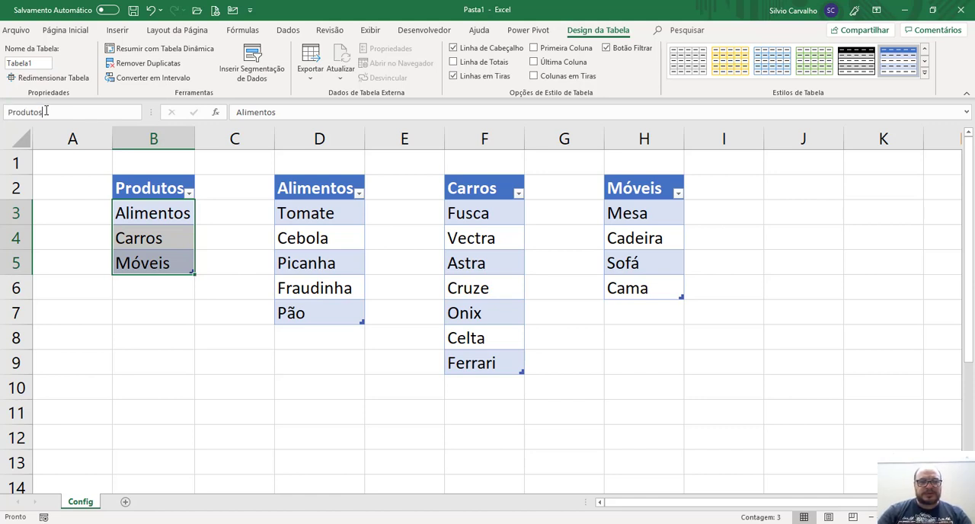
pyautogui.press('Return')
# Name the range of food items in cells D3 to D7 Alimentos.
pyautogui.press('Right')
pyautogui.press('Right')
pyautogui.hotkey('ctrl', 'shift', 'Down')
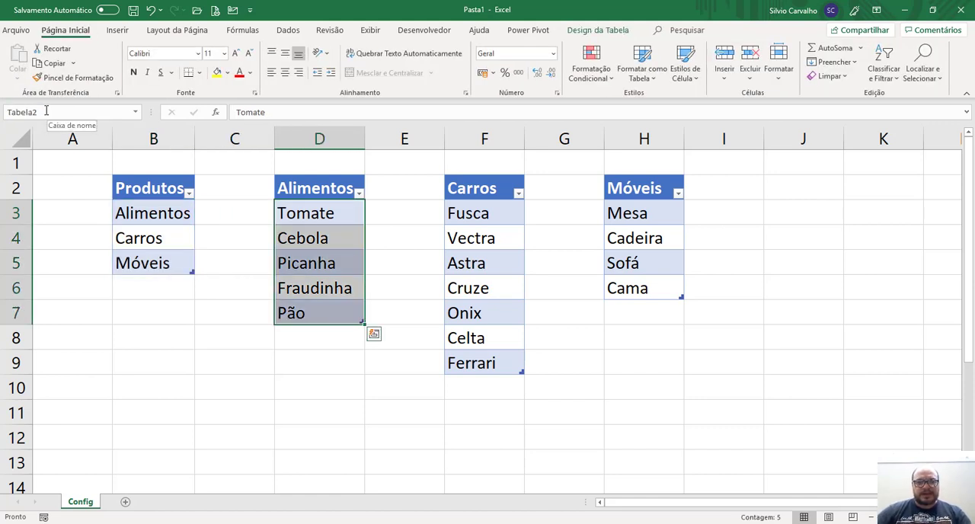
pyautogui.click(46, 111)
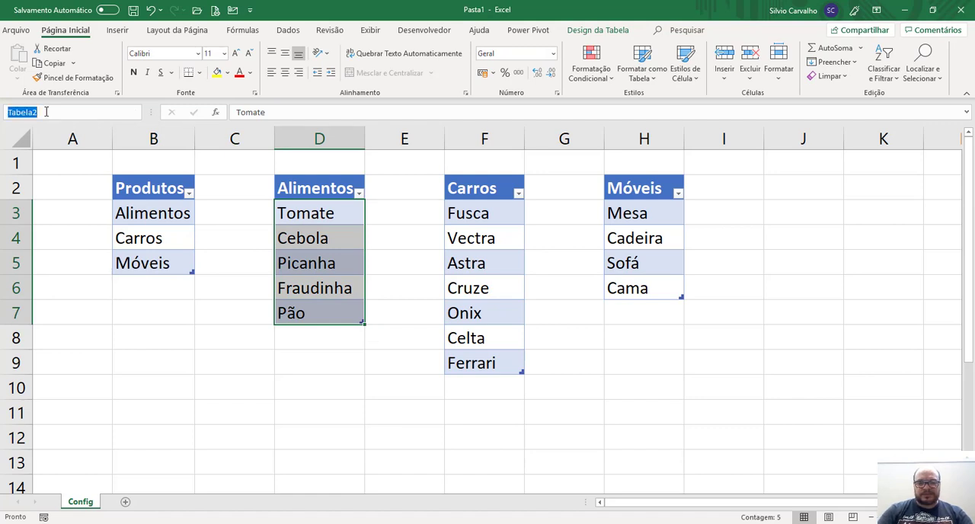
pyautogui.write('Alimentos')
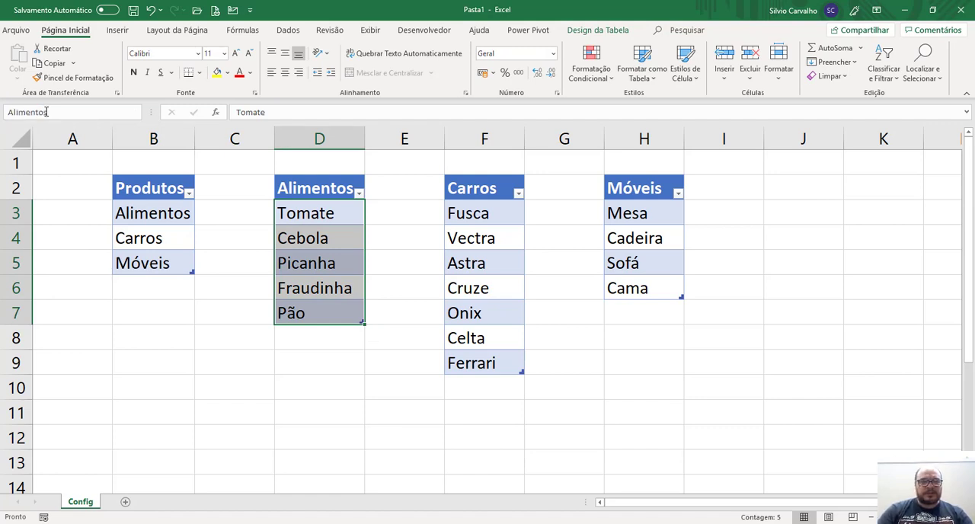
pyautogui.press('Return')
# Name the range of car items in cells F3 to F9 Carros.
pyautogui.press('Right')
pyautogui.press('Right')
pyautogui.hotkey('ctrl', 'shift', 'Down')
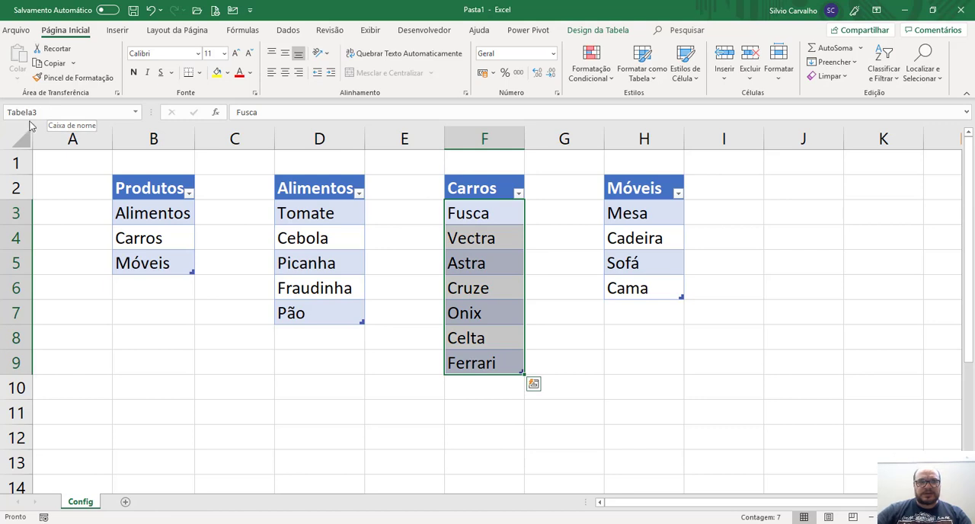
pyautogui.click(38, 114)
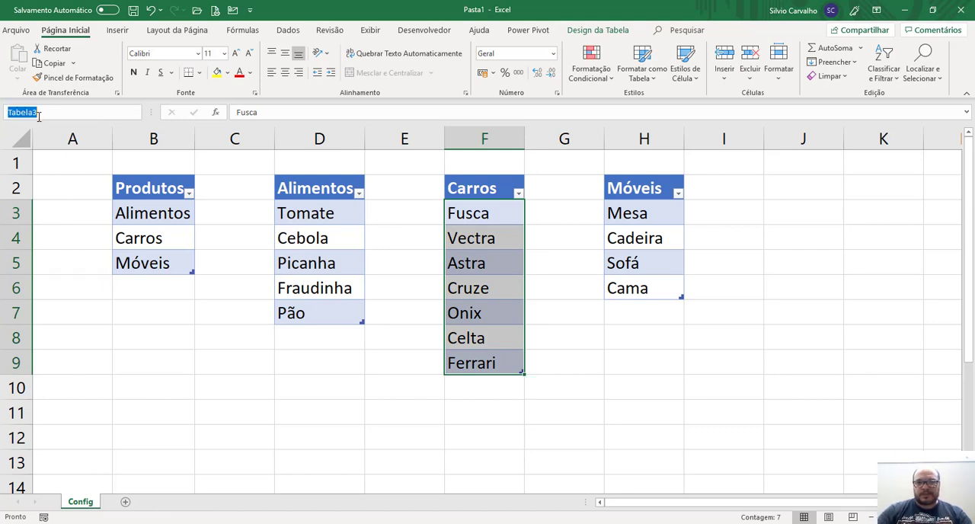
pyautogui.write('Carros')
pyautogui.press('Return')
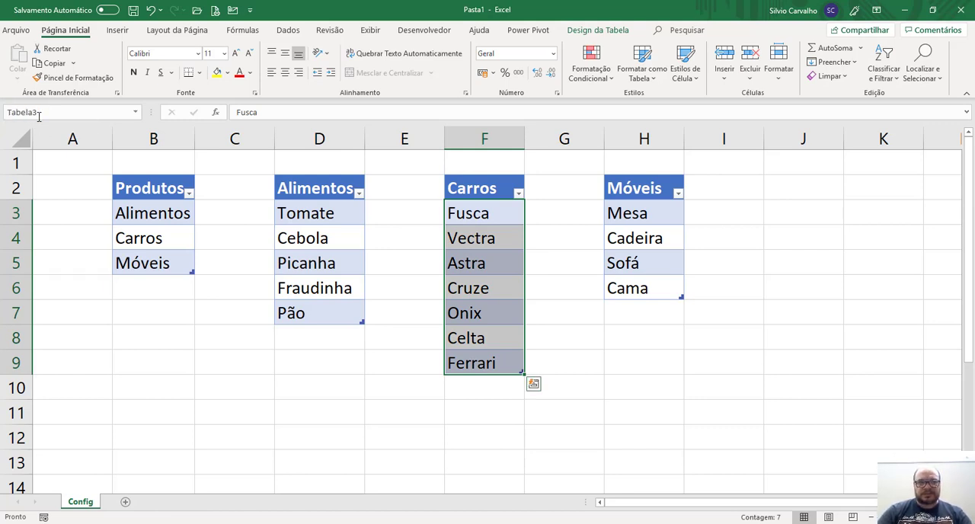
# Name the range of furniture items in cells H3 to H6 Móveis.
pyautogui.hotkey('ctrl', 'Right')
pyautogui.hotkey('ctrl', 'shift', 'Down')
pyautogui.click(38, 114)
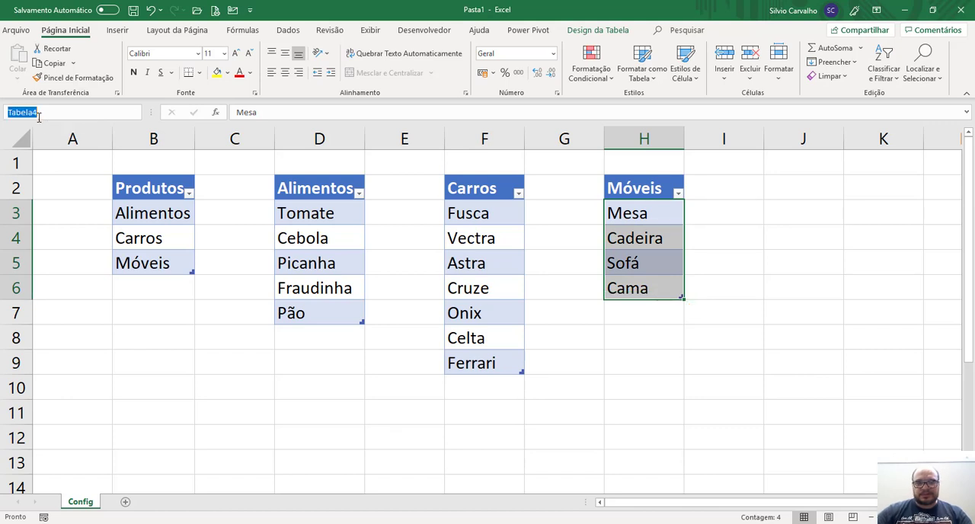
pyautogui.write('M')
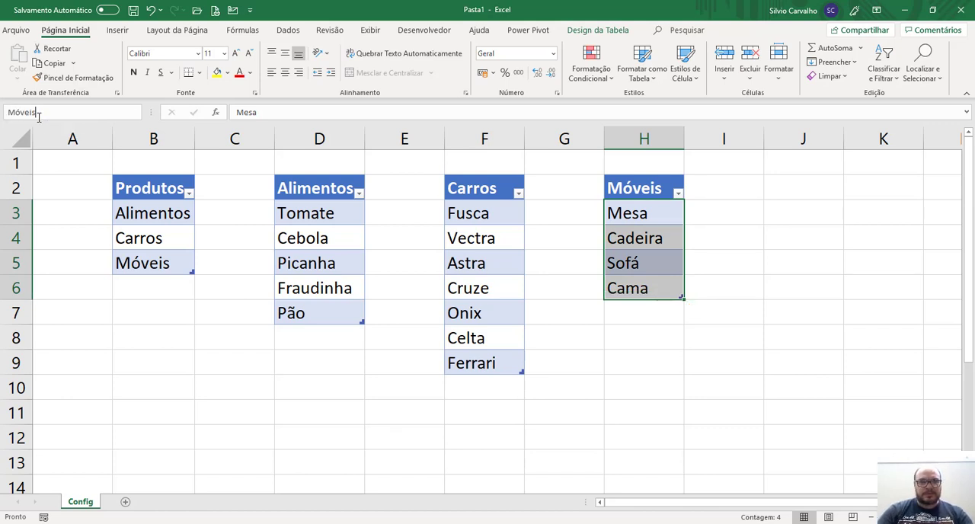
pyautogui.write('óveis')
pyautogui.press('Return')
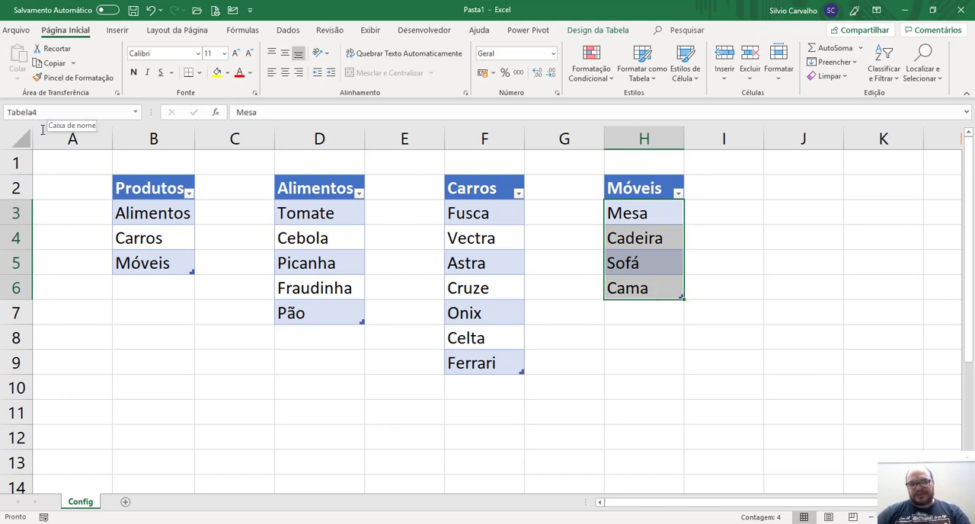
pyautogui.click(158, 217)
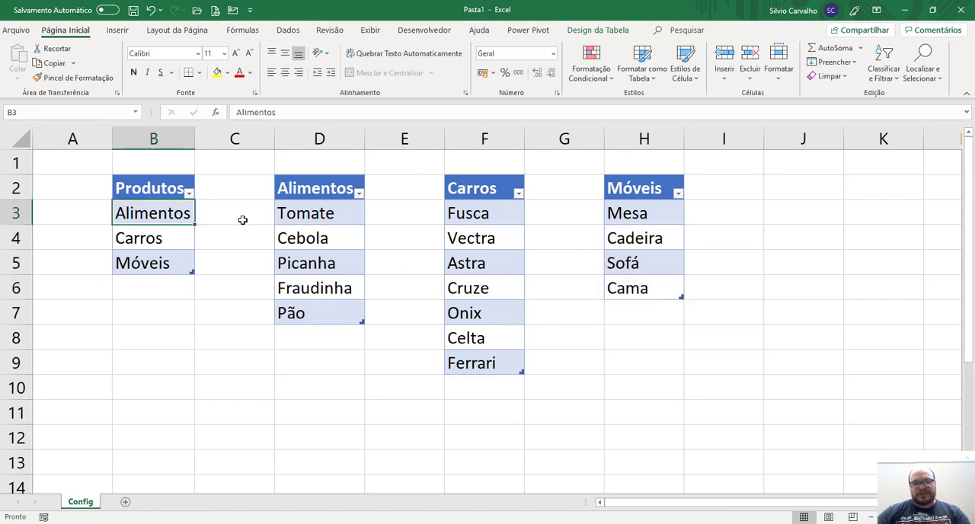
pyautogui.click(310, 191)
pyautogui.moveTo(305, 213); pyautogui.dragTo(299, 311)
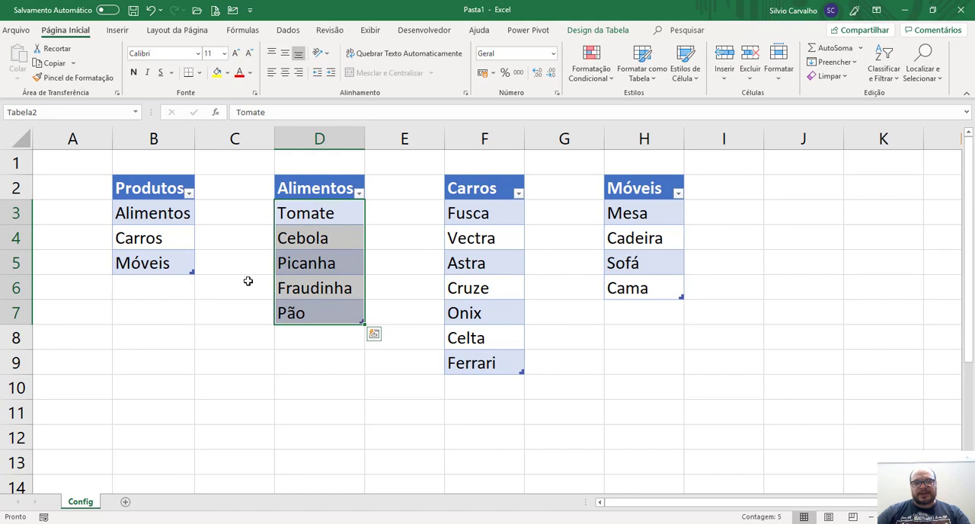
pyautogui.click(245, 307)
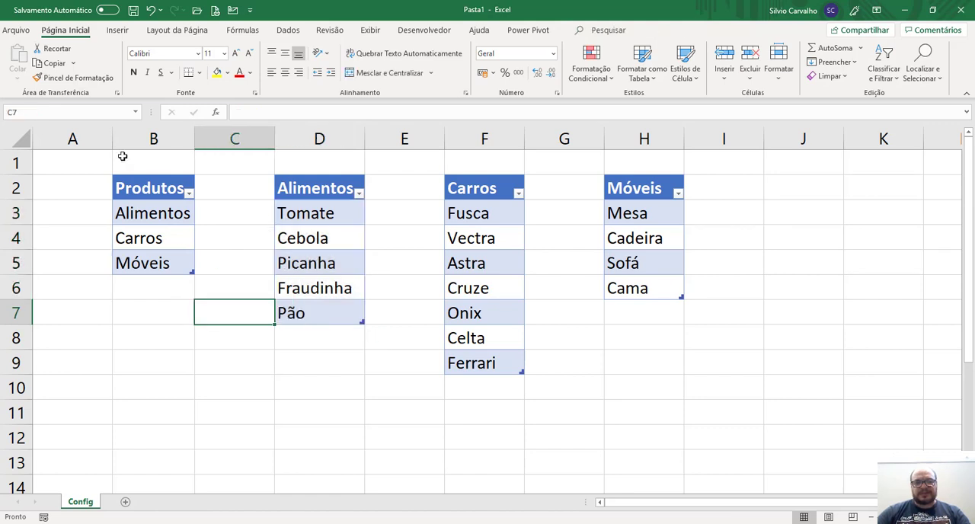
# Narrow the empty spacer columns A, C, E, G and I together to thin gaps around the tables.
pyautogui.click(87, 138)
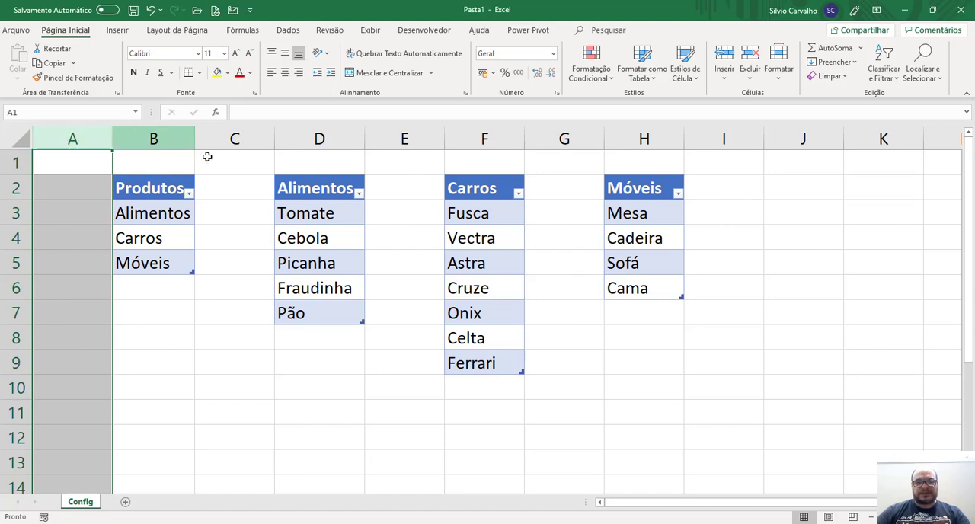
pyautogui.keyDown('ctrl'); pyautogui.click(235, 138); pyautogui.keyUp('ctrl')
pyautogui.keyDown('ctrl'); pyautogui.click(402, 139); pyautogui.keyUp('ctrl')
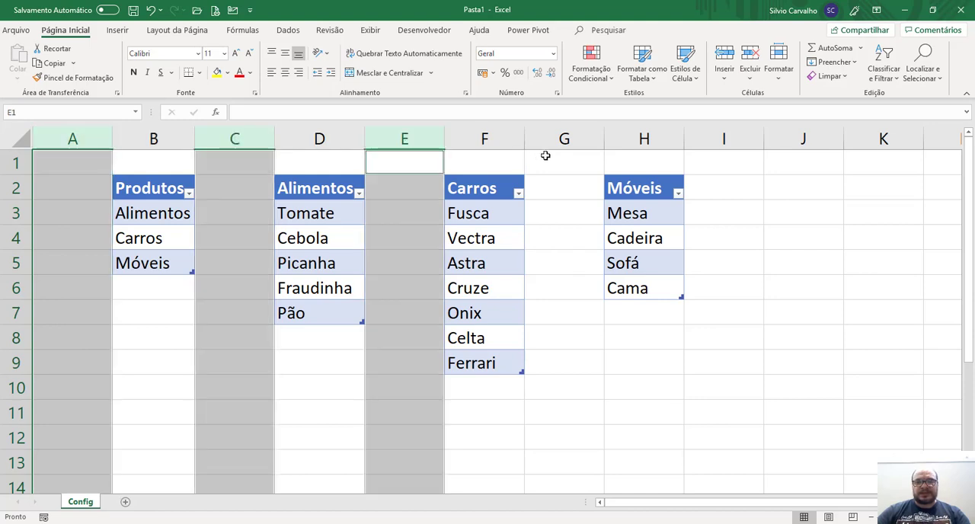
pyautogui.keyDown('ctrl'); pyautogui.click(562, 137); pyautogui.keyUp('ctrl')
pyautogui.keyDown('ctrl'); pyautogui.click(726, 138); pyautogui.keyUp('ctrl')
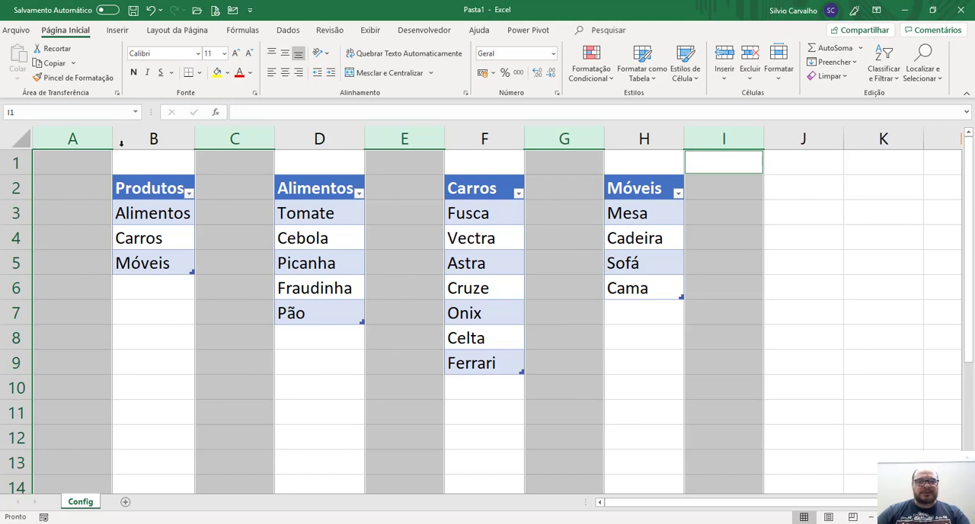
pyautogui.moveTo(114, 140); pyautogui.dragTo(48, 139)
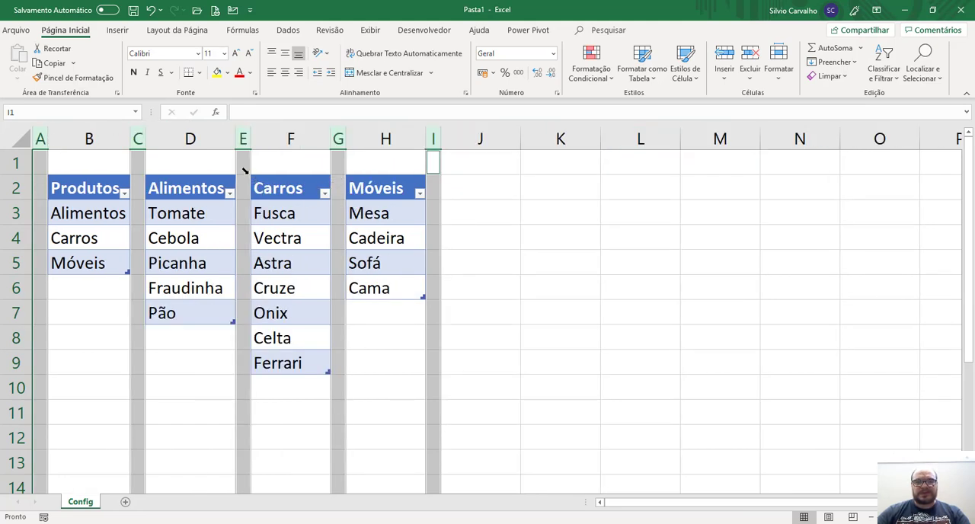
pyautogui.click(566, 191)
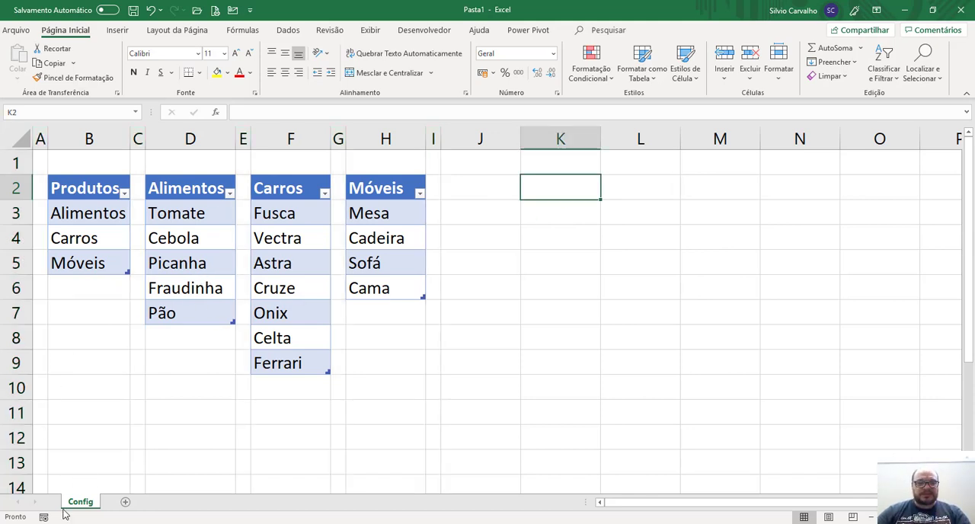
# Add a new sheet named Inserção de Dados and select cell B5 on it.
pyautogui.click(126, 504)
pyautogui.doubleClick(126, 503)
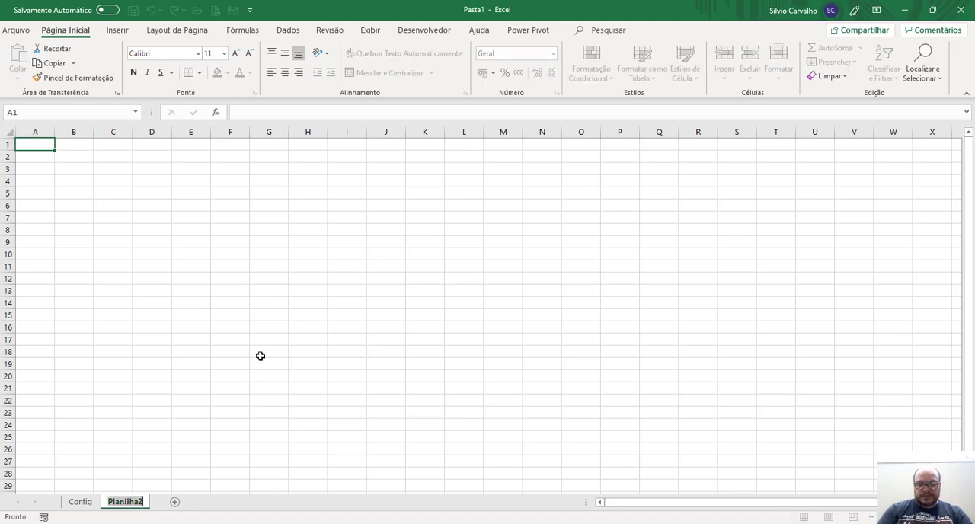
pyautogui.write('Inserç')
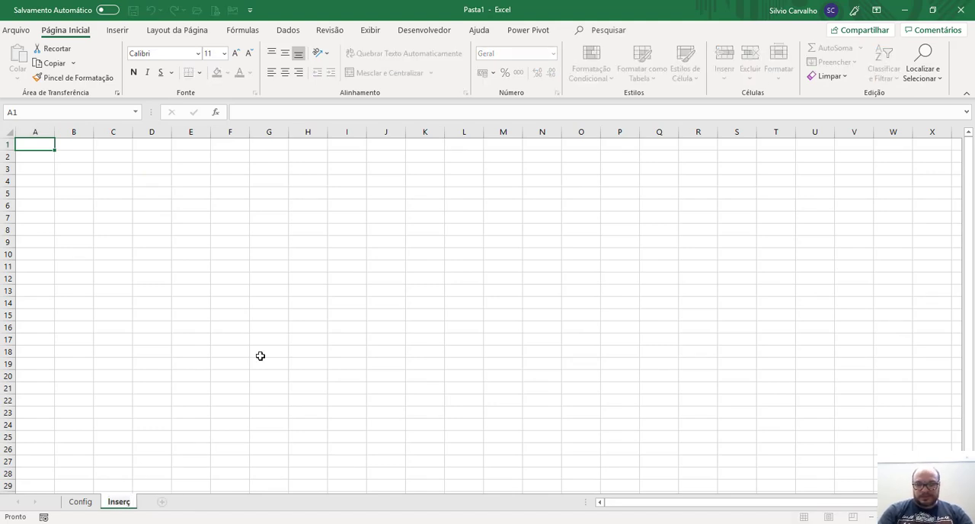
pyautogui.write('ão de Dados')
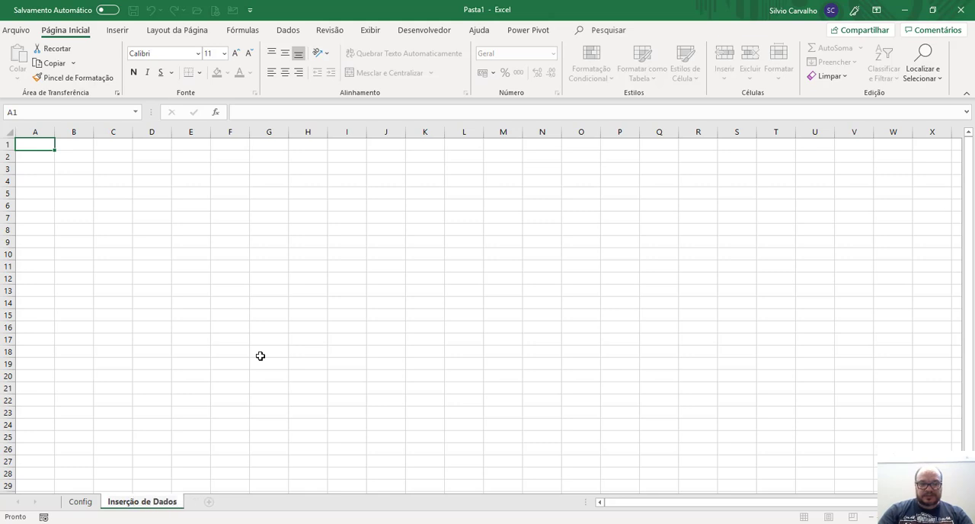
pyautogui.press('Return')
pyautogui.scroll(5, 160, 267)
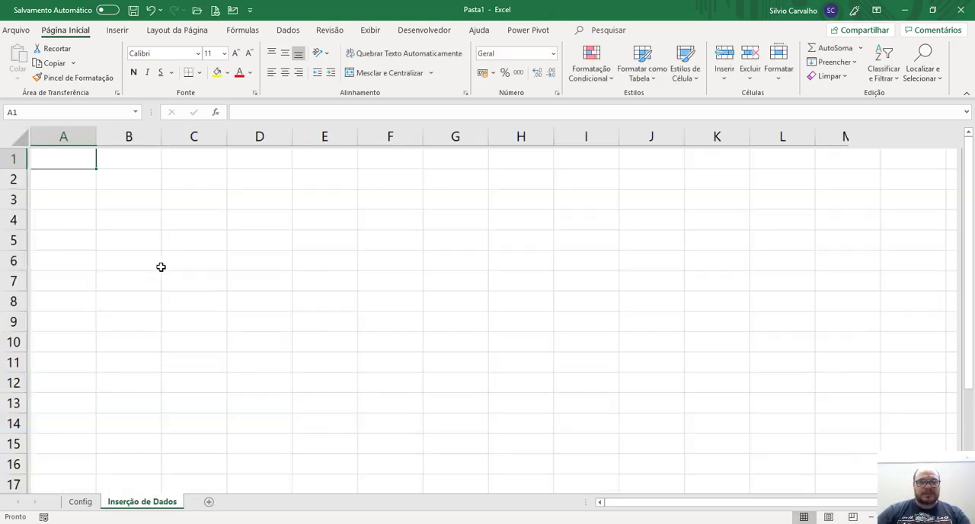
pyautogui.scroll(1, 180, 245)
pyautogui.scroll(2, 186, 244)
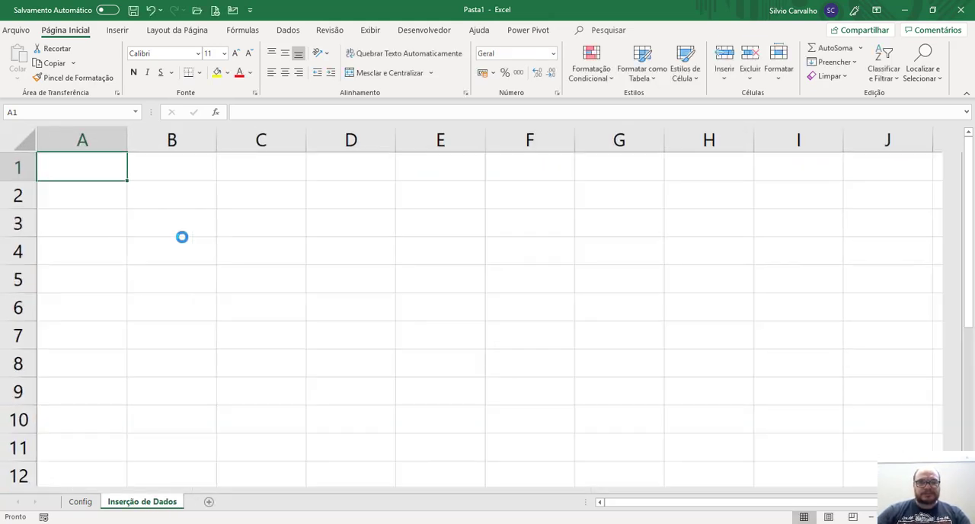
pyautogui.click(192, 262)
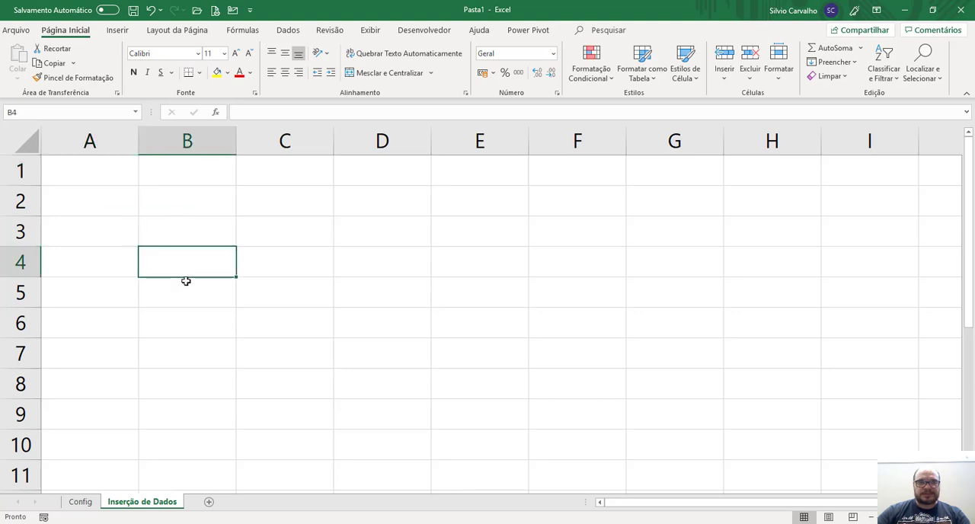
pyautogui.click(185, 282)
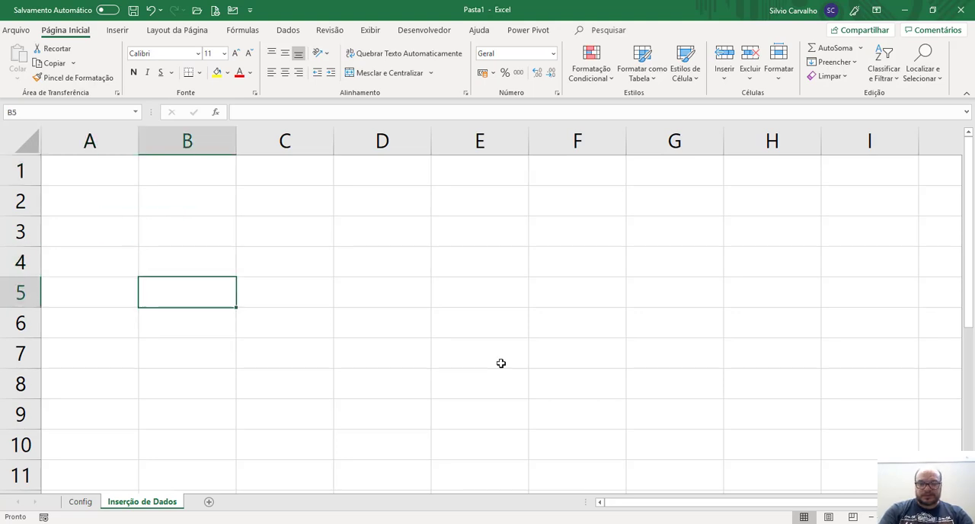
pyautogui.write('Código')
pyautogui.press('Return')
pyautogui.press('Up')
pyautogui.press('Right')
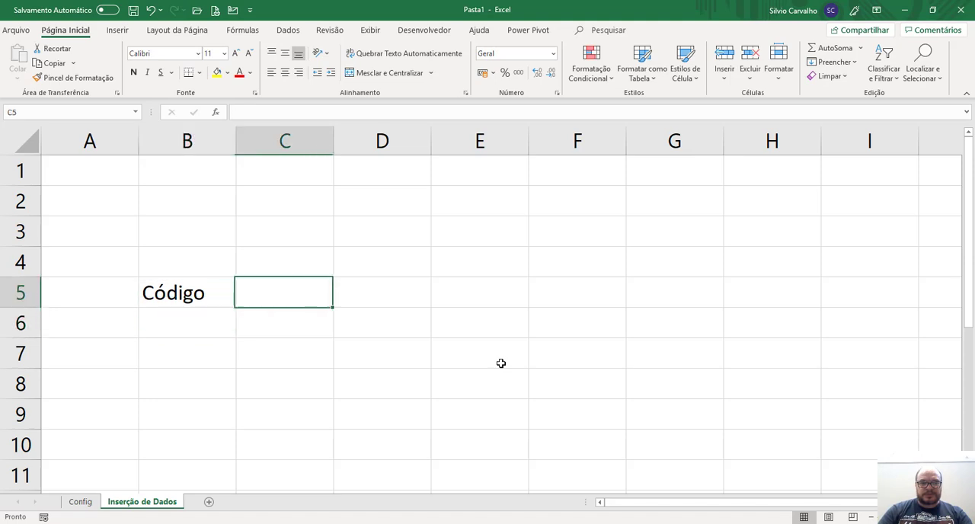
pyautogui.press('Left')
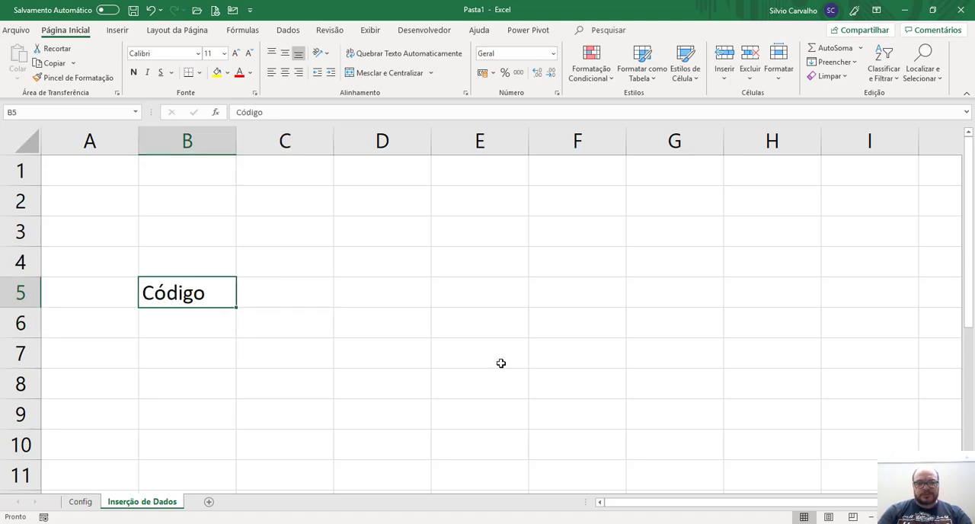
# Enter the headers Seq. in cell B5 and Produto in cell C5 of the Inserção de Dados sheet.
pyautogui.write('Seq.')
pyautogui.press('Return')
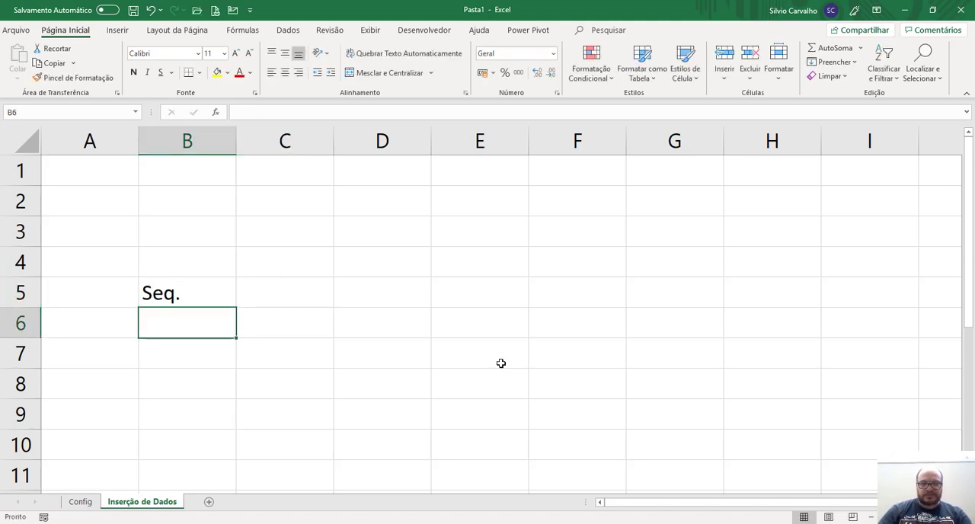
pyautogui.press('Up')
pyautogui.press('Right')
pyautogui.write('Produto')
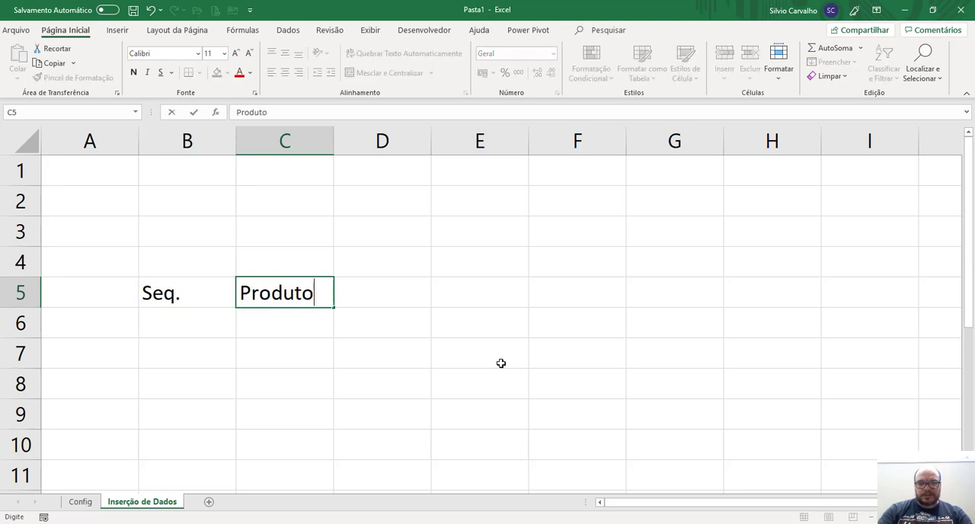
pyautogui.press('Return')
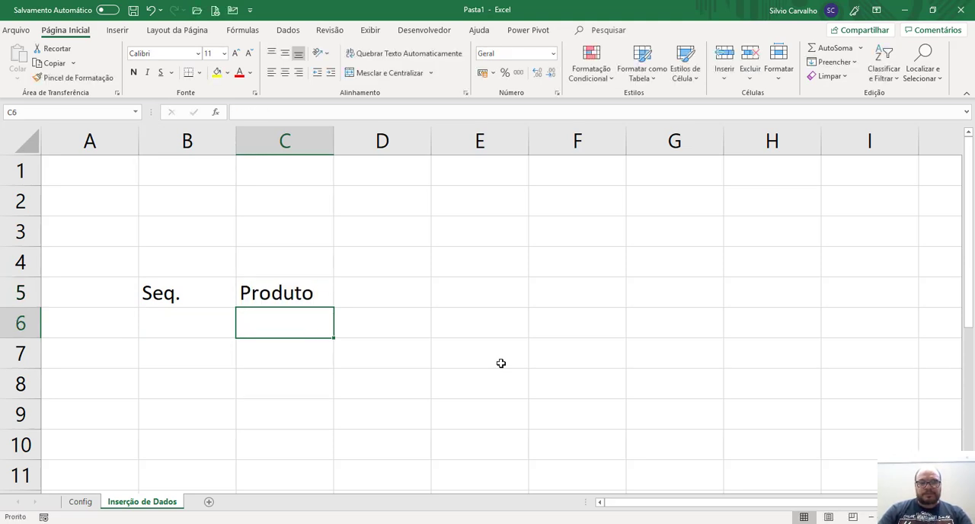
pyautogui.press('Up')
pyautogui.press('Right')
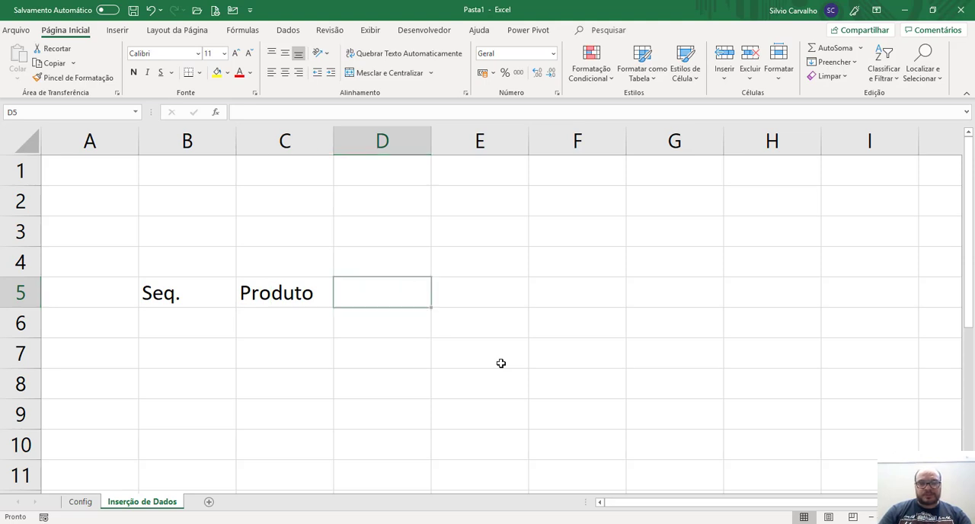
# On the Config sheet, add the category Cor in cell B6, directly below Móveis in the Produtos table.
pyautogui.hotkey('ctrl', 'pageup')
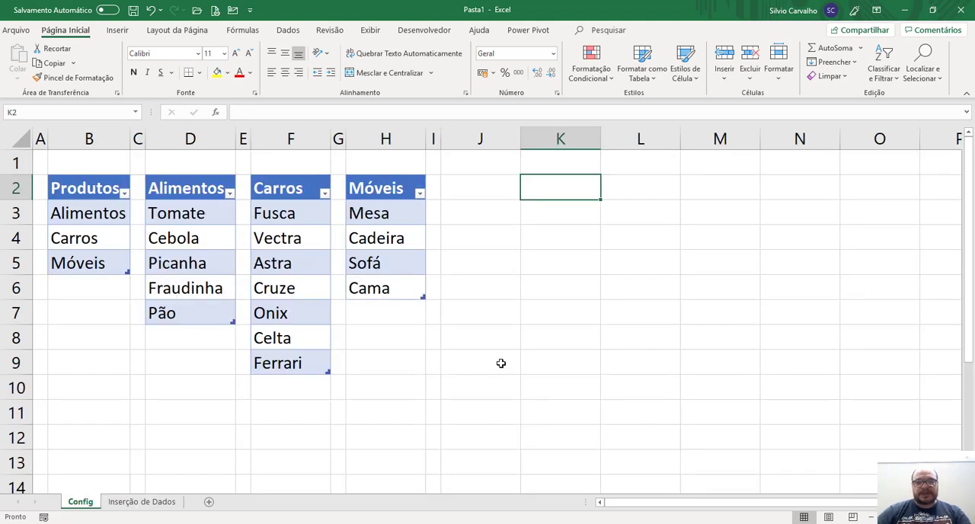
pyautogui.click(113, 285)
pyautogui.write('Carr')
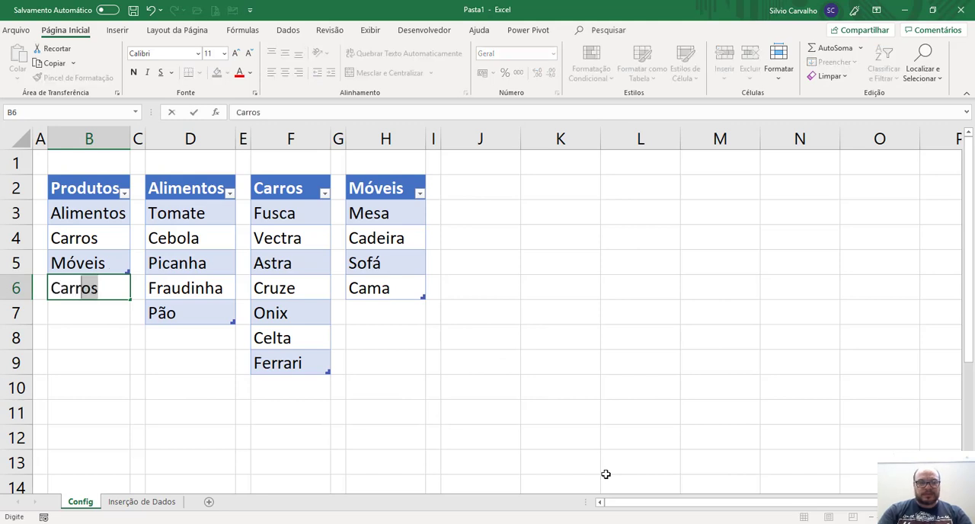
pyautogui.press('BackSpace')
pyautogui.write('or')
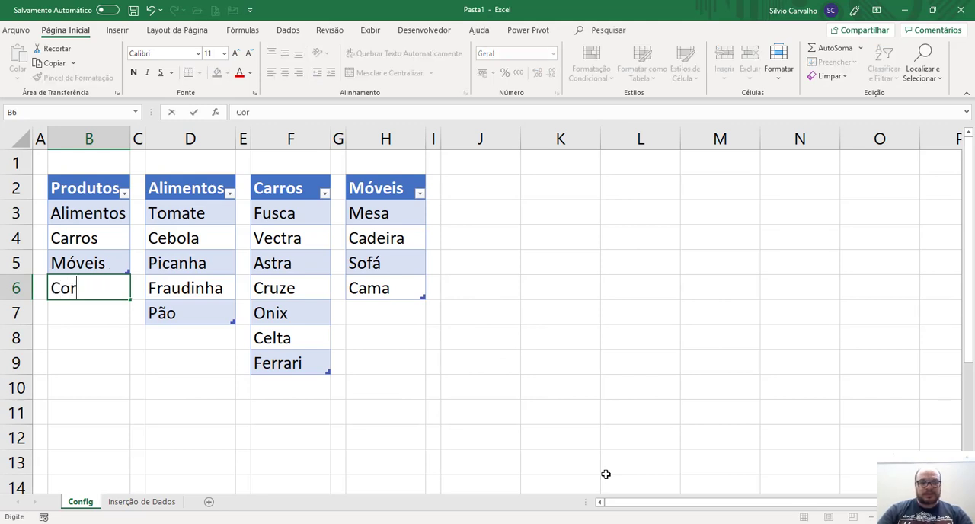
pyautogui.press('Return')
pyautogui.press('Return')
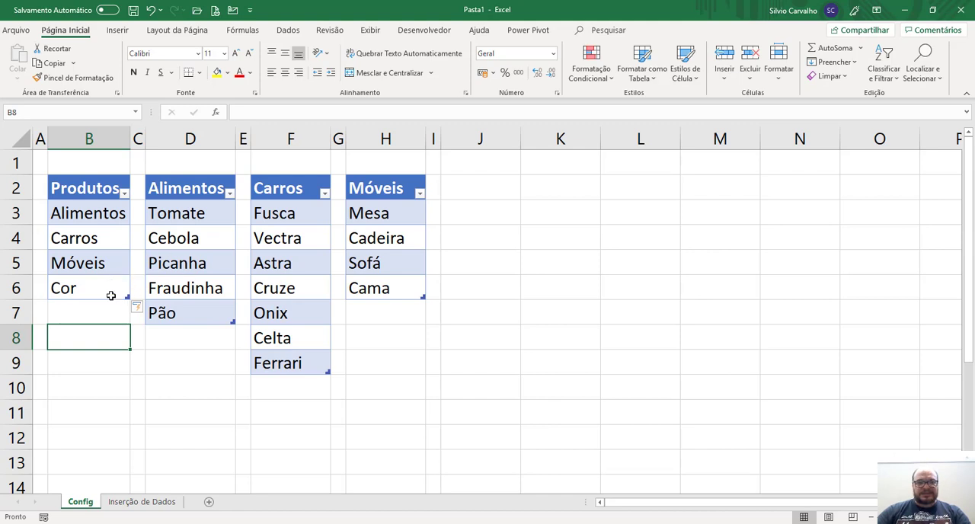
# On the Config sheet, enter the header Cor in cell J2 with Amarelo, Preto and Lilás in the cells below it.
pyautogui.click(535, 187)
pyautogui.click(473, 183)
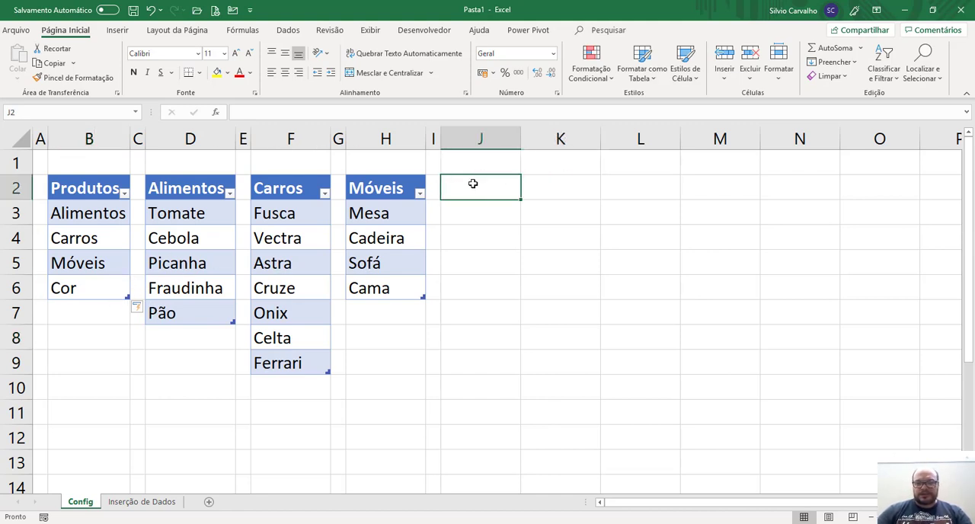
pyautogui.write('Cor')
pyautogui.press('Return')
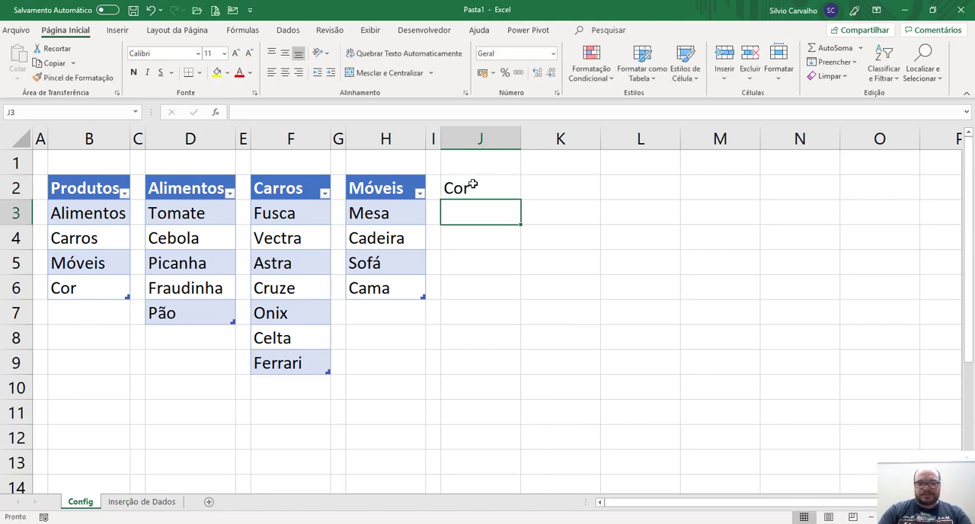
pyautogui.write('Amarelo')
pyautogui.press('Return')
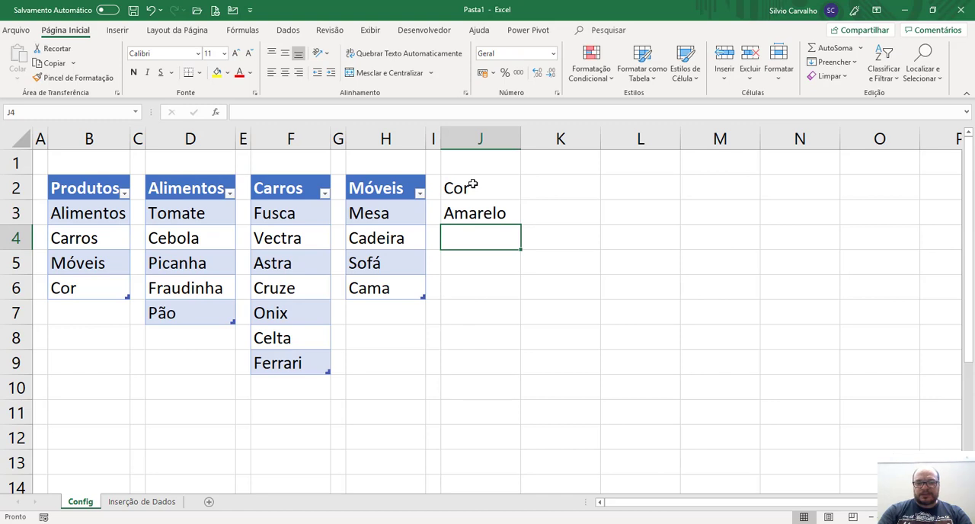
pyautogui.write('Preto')
pyautogui.press('Return')
pyautogui.write('Lilás')
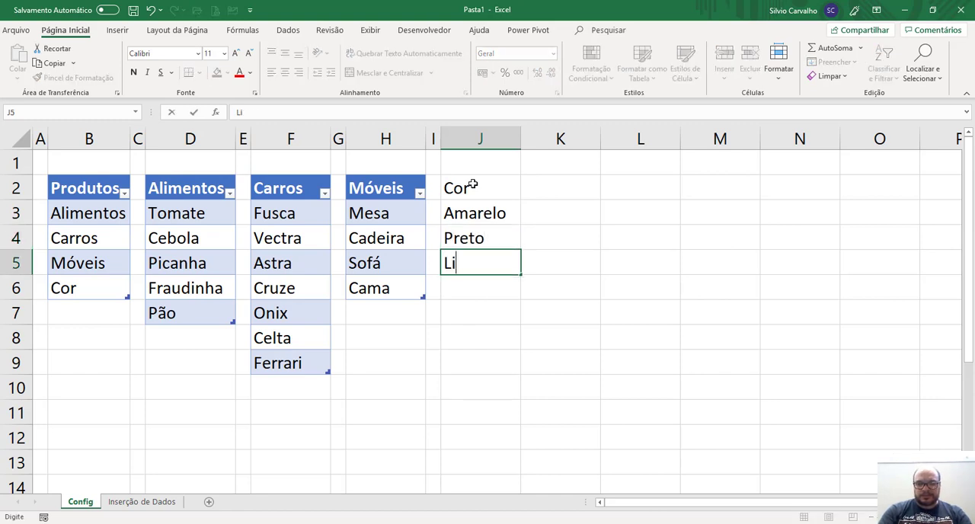
pyautogui.press('Return')
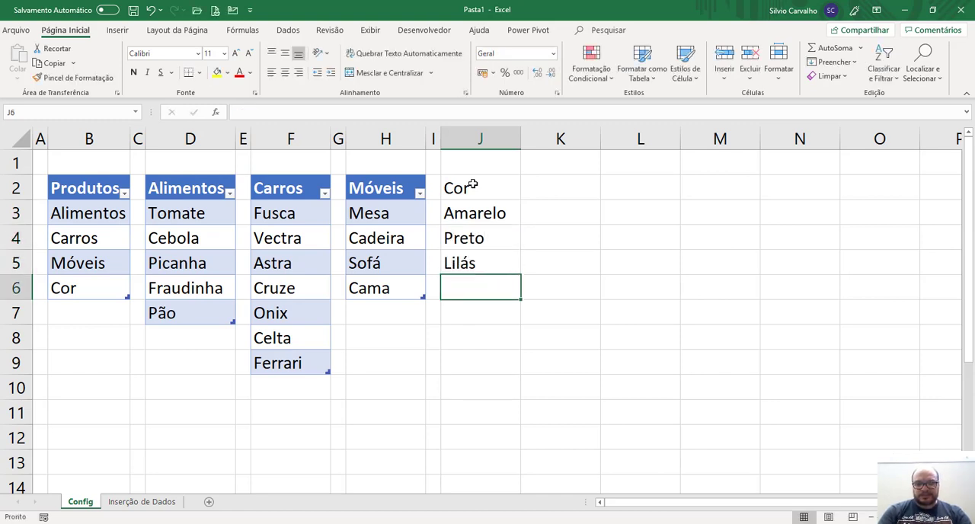
# Complete the color list with Vermelho, Verde and Branco in cells J6 to J8.
pyautogui.write('Vermelho')
pyautogui.press('Return')
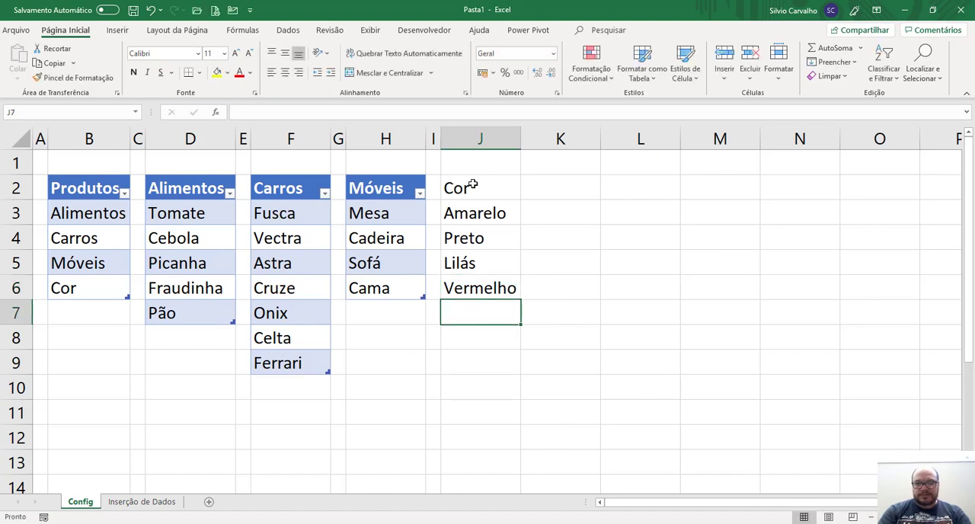
pyautogui.write('Verde')
pyautogui.press('Return')
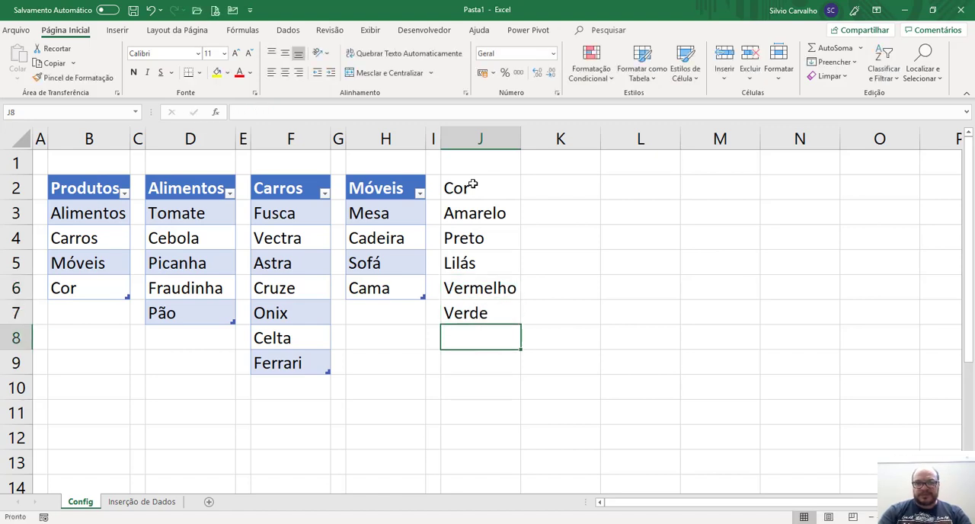
pyautogui.write('branco')
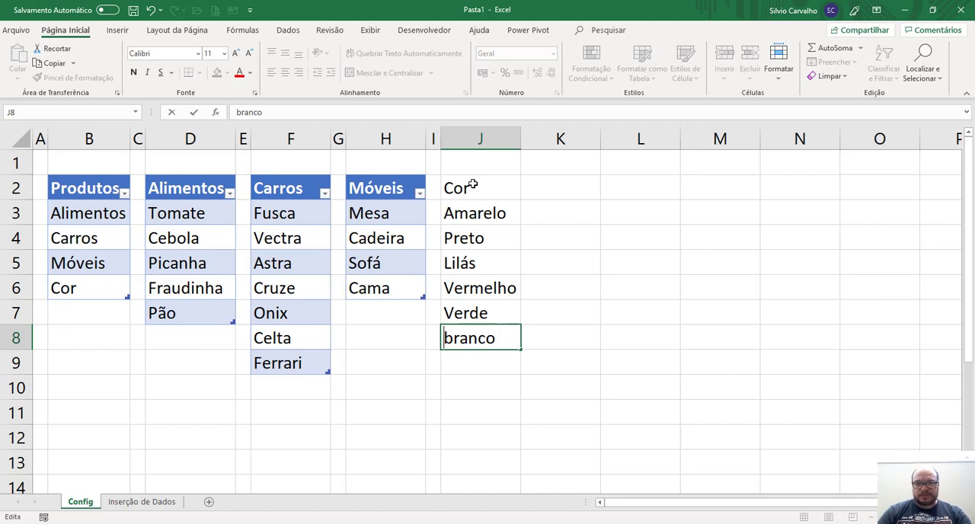
pyautogui.hotkey('shift', 'Right')
pyautogui.write('B')
pyautogui.hotkey('ctrl', 'Return')
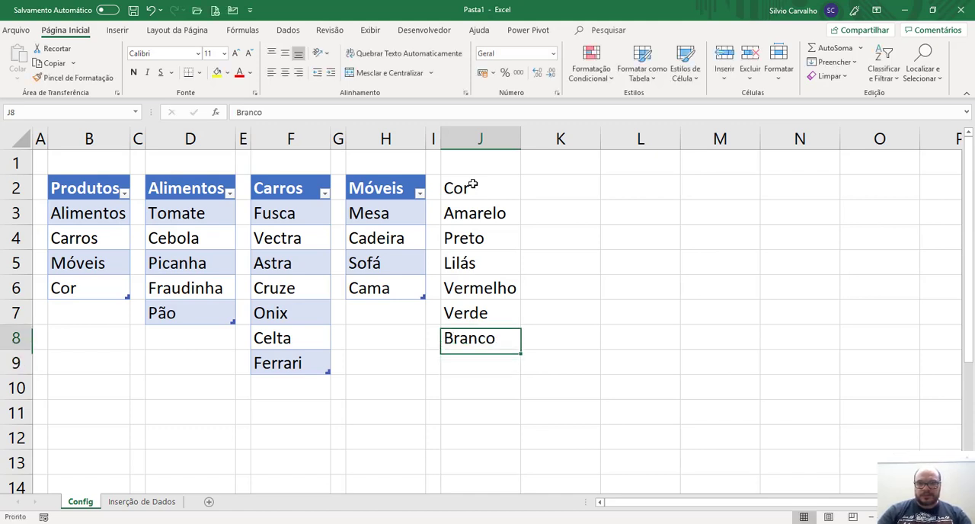
# Make the Cor header bold and convert the range J2:J8 into a table with headers.
pyautogui.click(473, 186)
pyautogui.hotkey('ctrl', 'n')
pyautogui.hotkey('ctrl', 'shift', 'Down')
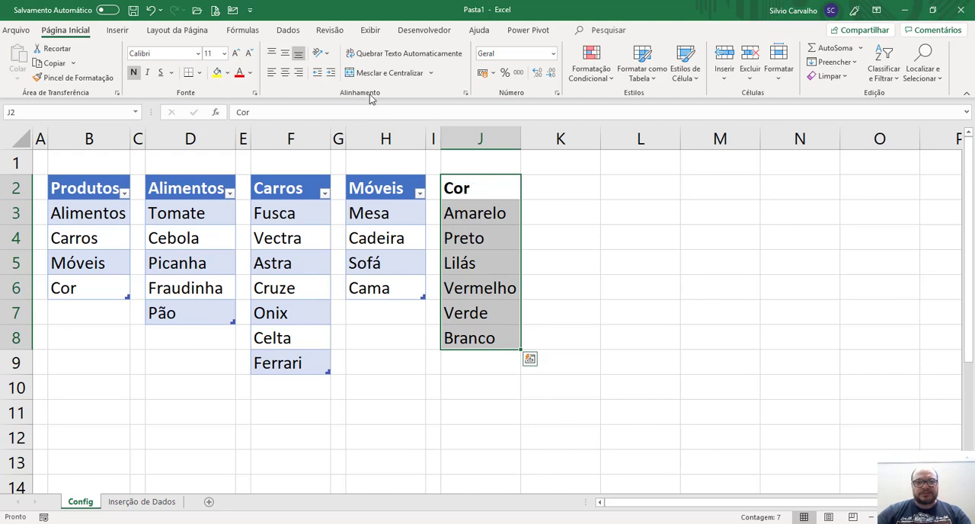
pyautogui.click(121, 30)
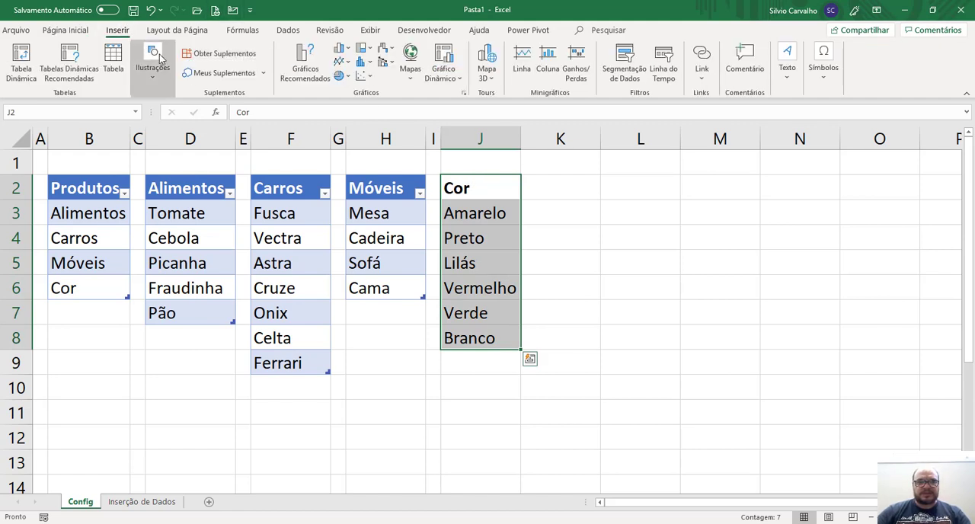
pyautogui.click(113, 60)
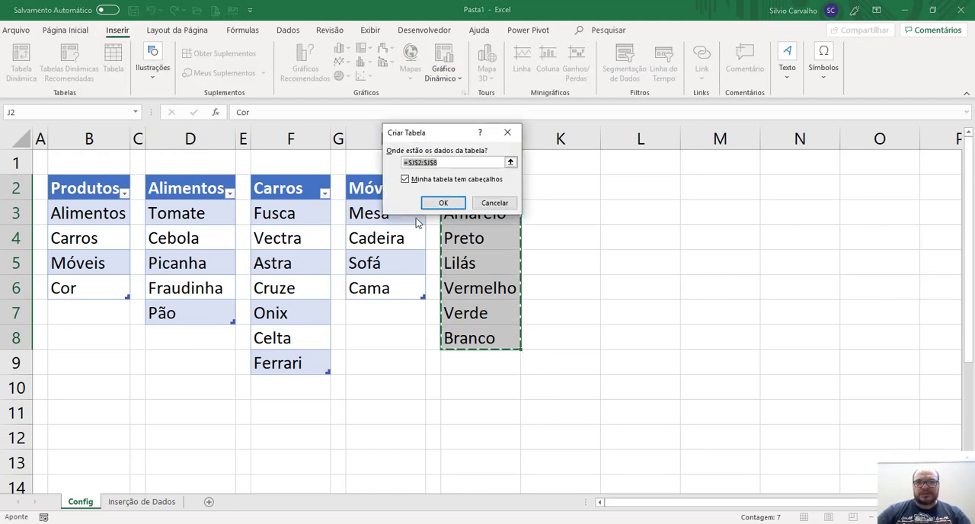
pyautogui.click(441, 203)
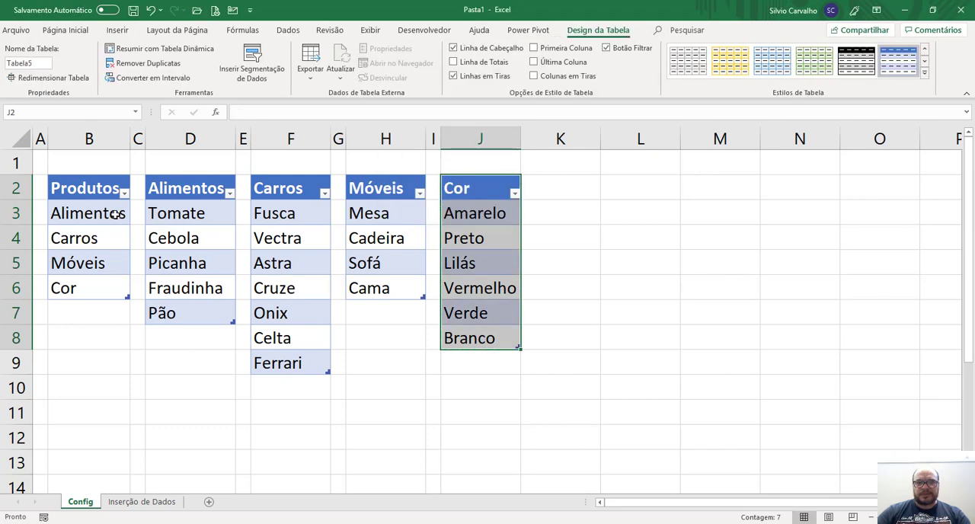
pyautogui.click(115, 367)
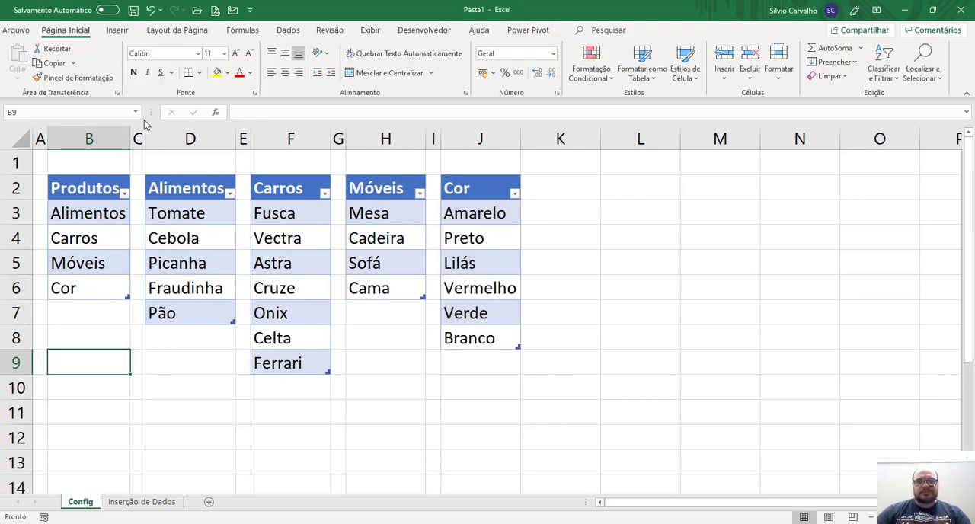
# Name the color cells J3:J8 of the new table Cor.
pyautogui.click(478, 216)
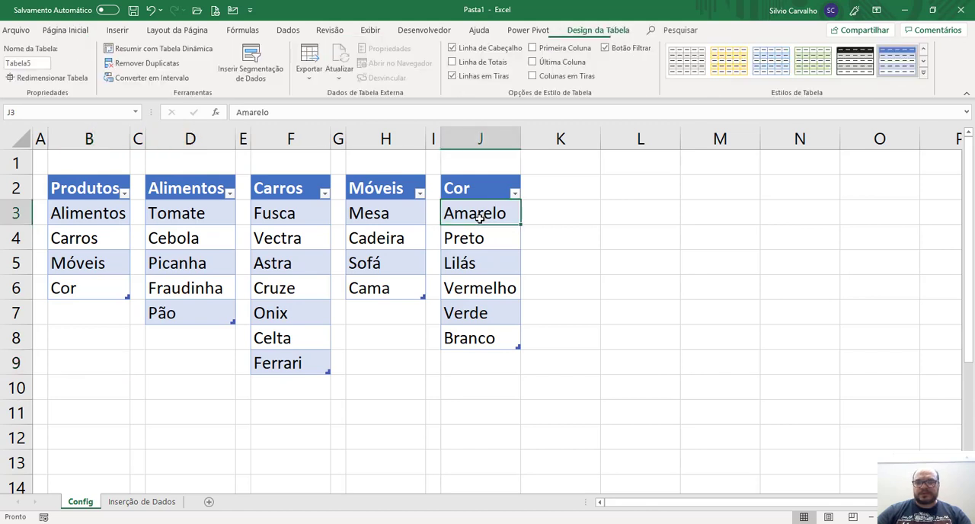
pyautogui.hotkey('ctrl', 'shift', 'Down')
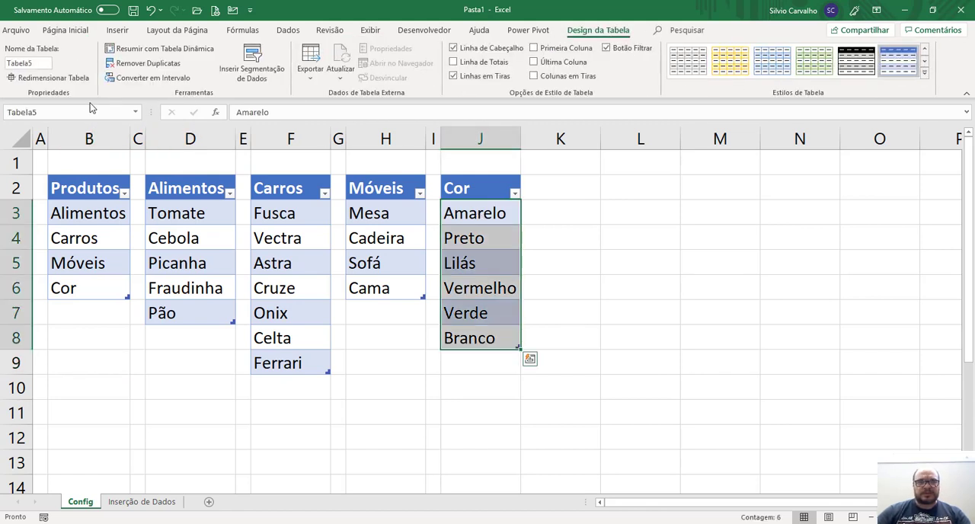
pyautogui.click(88, 110)
pyautogui.write('Cor')
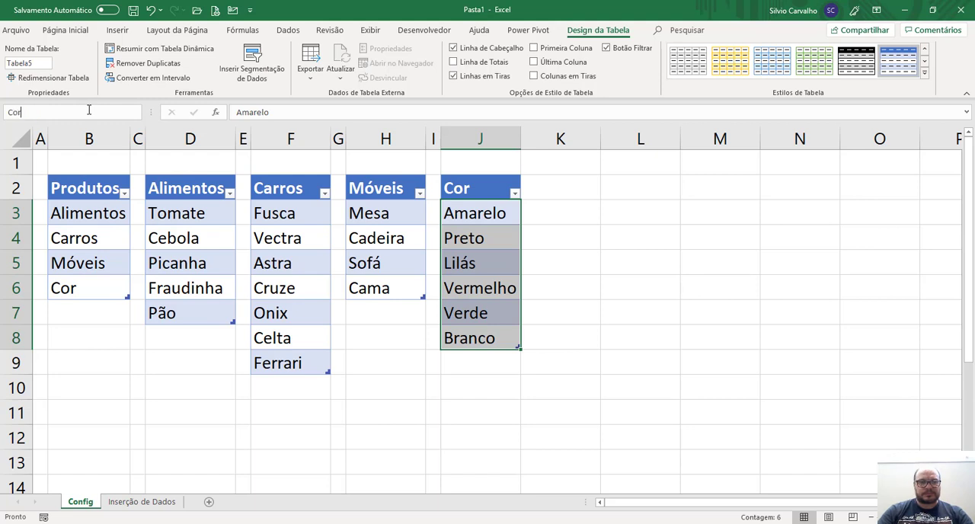
pyautogui.press('Return')
# Check which cells the named ranges Cor and Produtos cover on the Config sheet.
pyautogui.moveTo(686, 331); pyautogui.dragTo(644, 311)
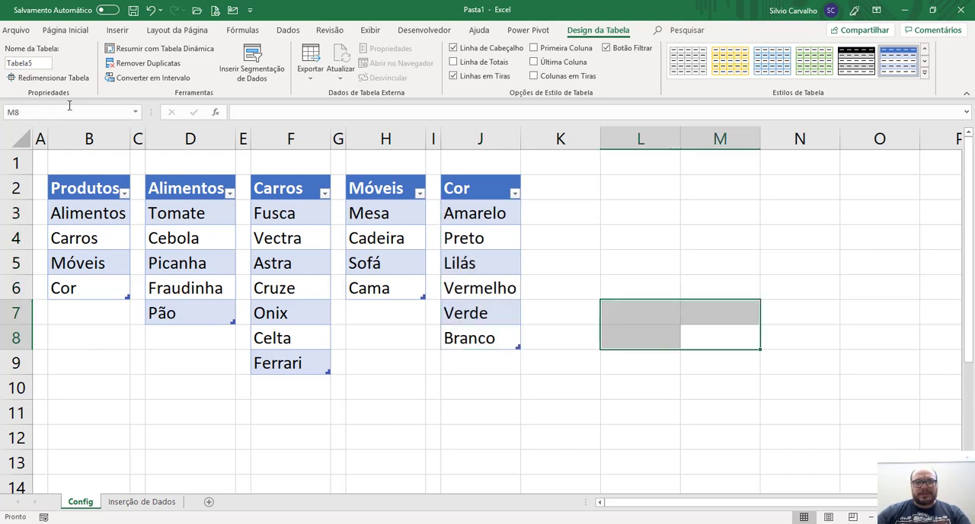
pyautogui.click(137, 114)
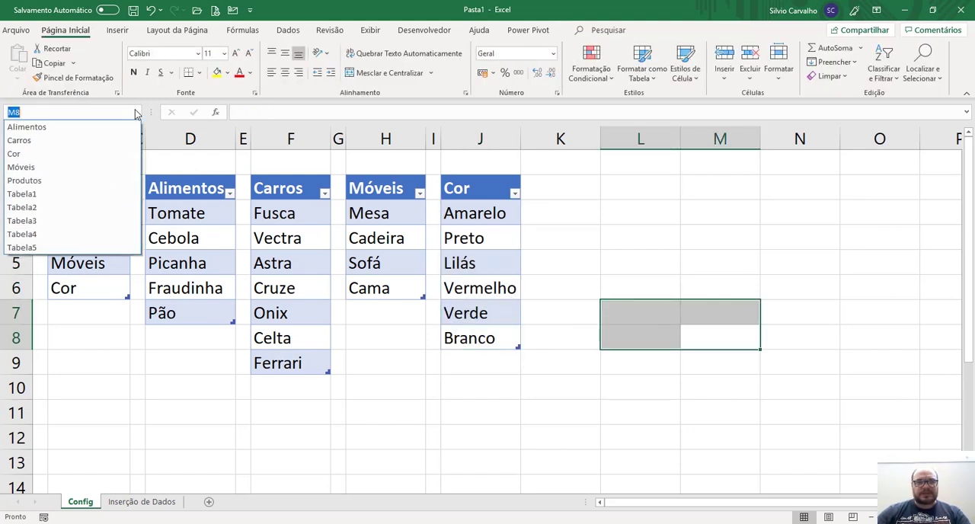
pyautogui.click(36, 157)
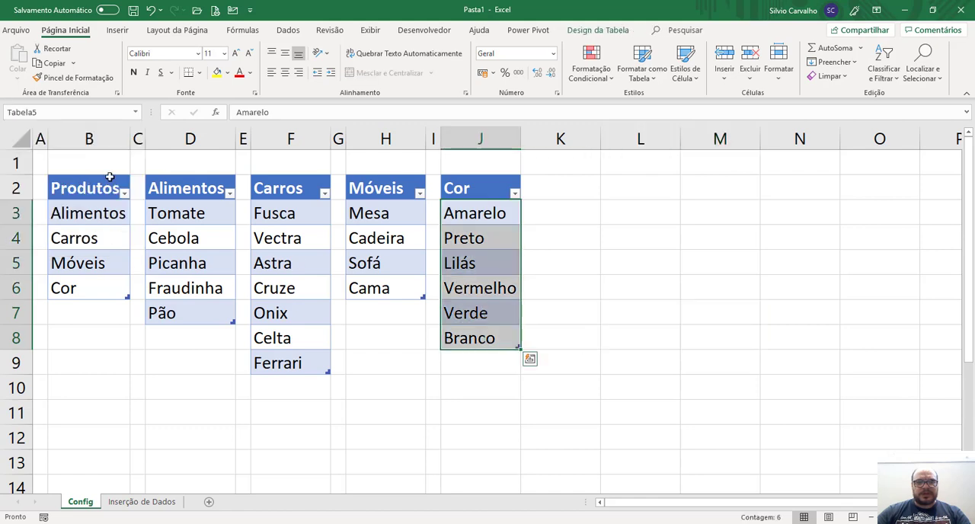
pyautogui.click(137, 112)
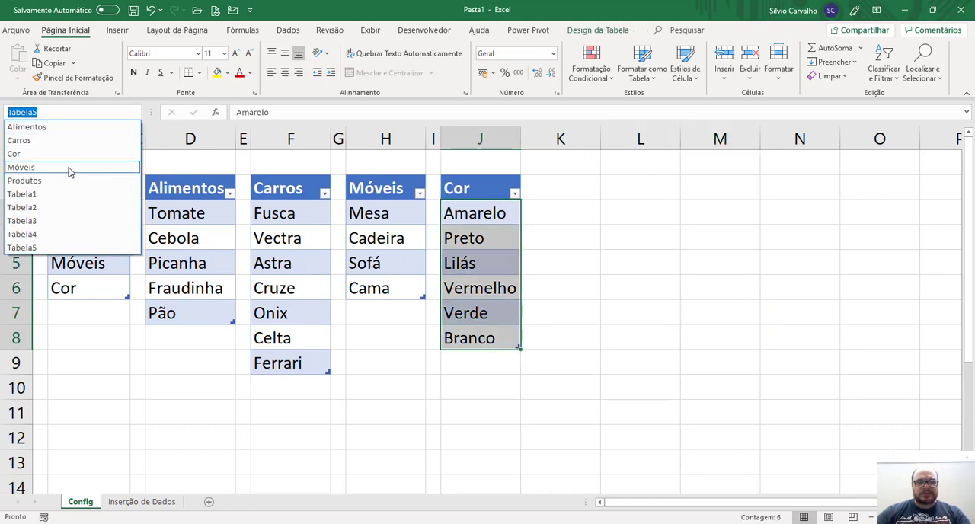
pyautogui.click(52, 181)
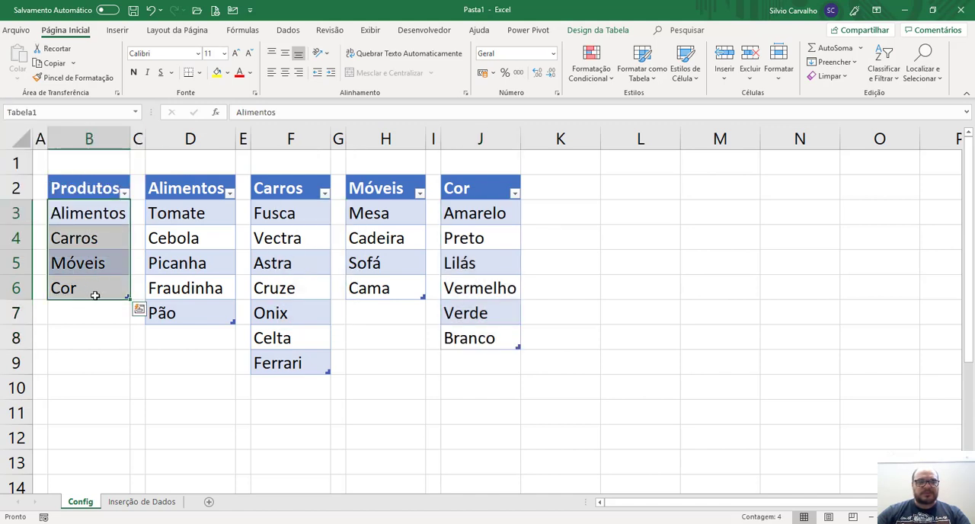
pyautogui.click(173, 413)
# On the Inserção de Dados sheet, enter the headers Cor in cell D5 and Custo in cell E5.
pyautogui.click(145, 502)
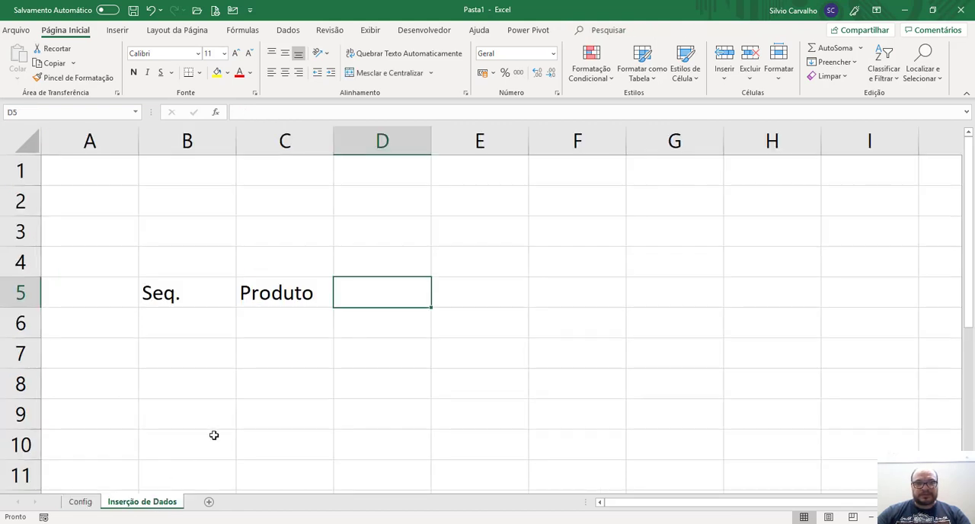
pyautogui.write('Cor')
pyautogui.press('Return')
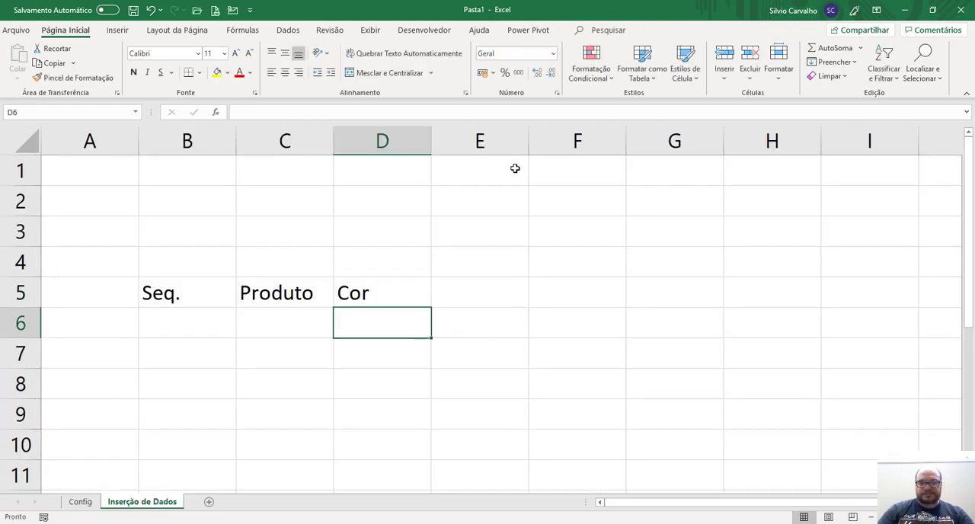
pyautogui.press('Up')
pyautogui.press('Right')
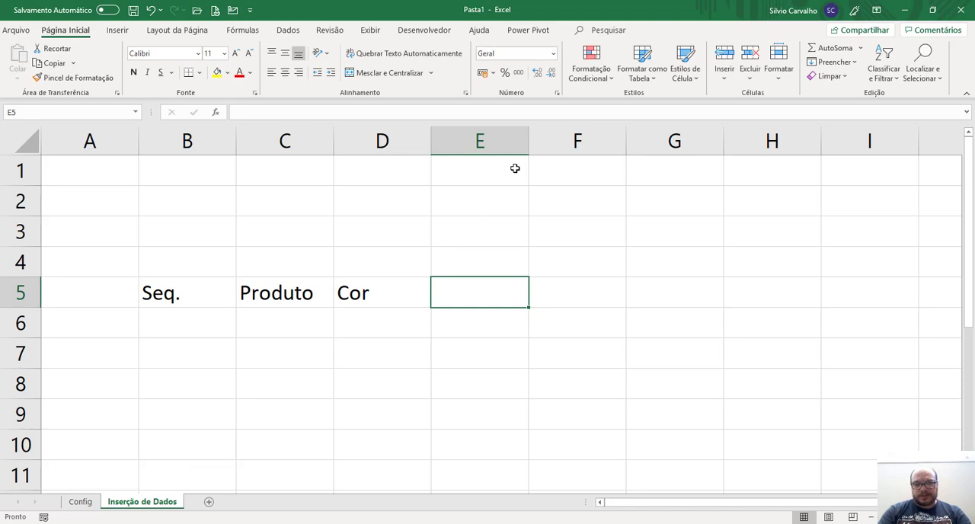
pyautogui.write('Cu')
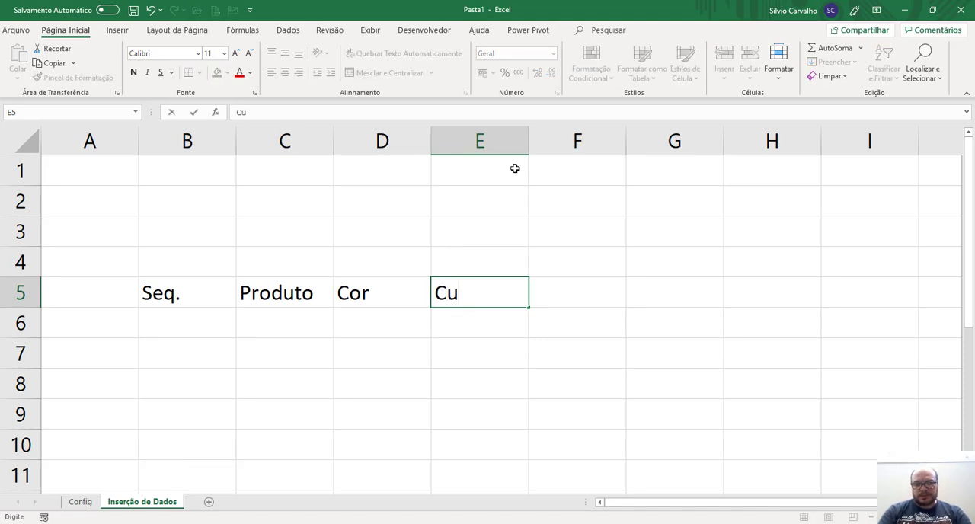
pyautogui.write('sto')
pyautogui.press('Return')
# Make the headers in cells B5:E5 bold.
pyautogui.press('Up')
pyautogui.hotkey('ctrl', 'Left')
pyautogui.hotkey('ctrl', 'shift', 'Right')
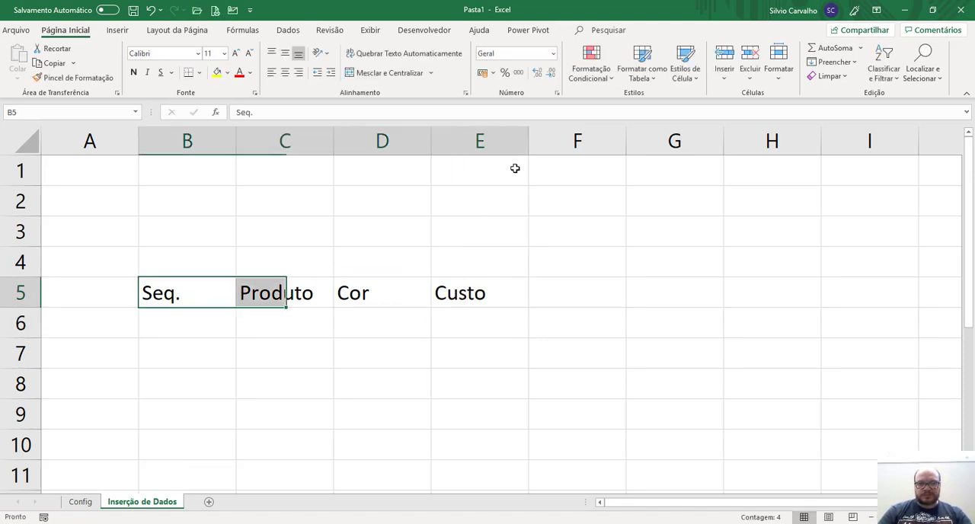
pyautogui.hotkey('ctrl', 'n')
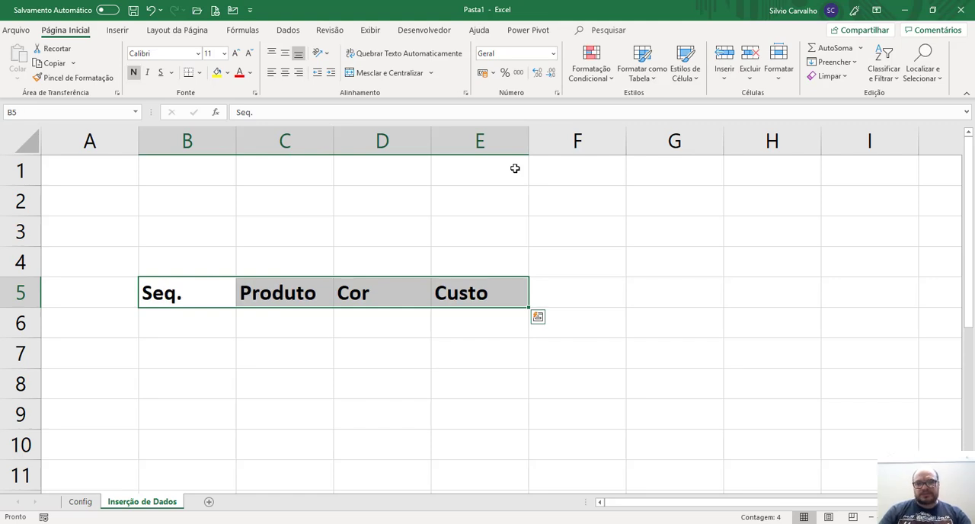
pyautogui.hotkey('shift', 'Down')
pyautogui.hotkey('shift', 'Down')
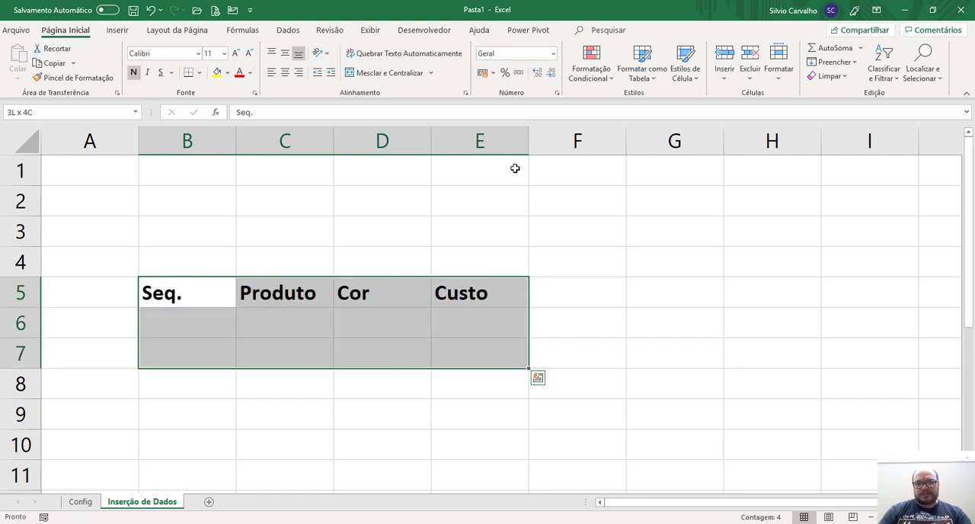
pyautogui.hotkey('shift', 'Up')
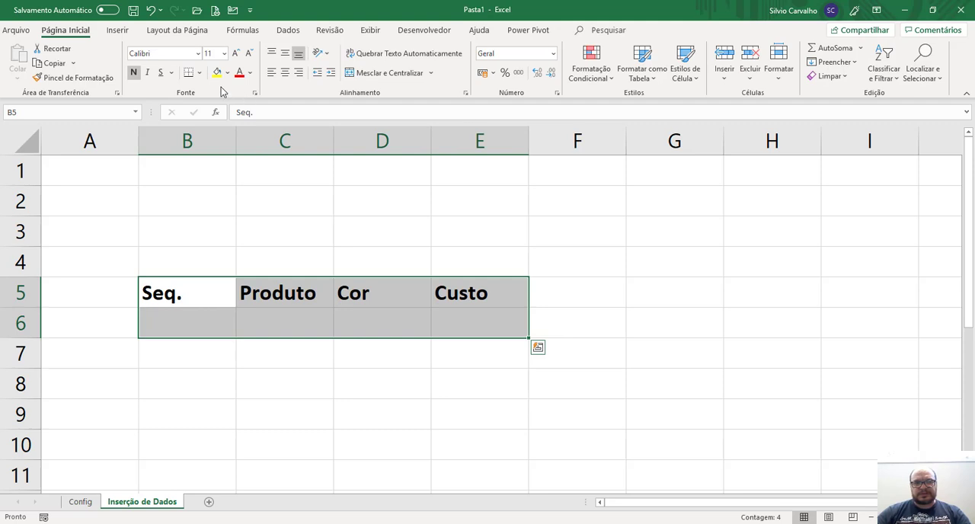
# Add the header Vlr. Total in cell F5, after Custo.
pyautogui.press('Right')
pyautogui.press('Right')
pyautogui.press('Right')
pyautogui.press('Right')
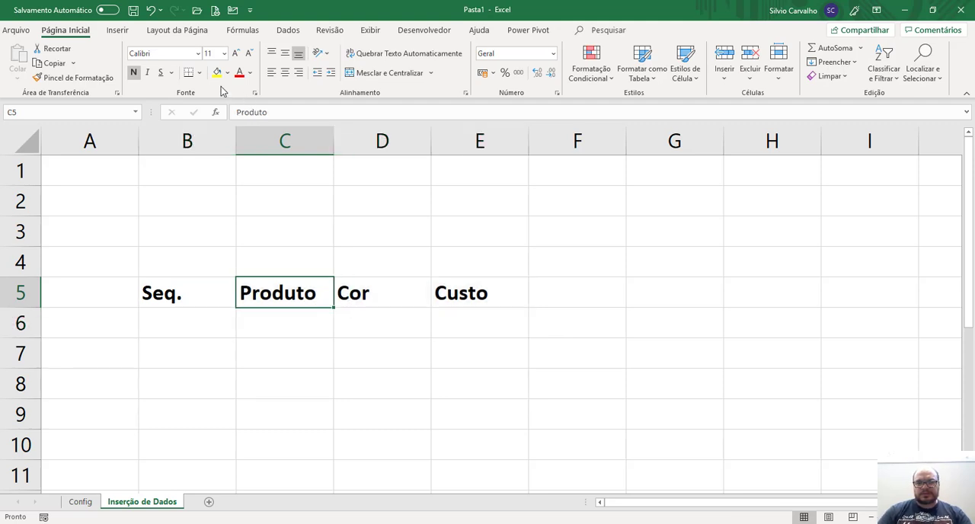
pyautogui.press('F2')
pyautogui.write('Vlr. Total')
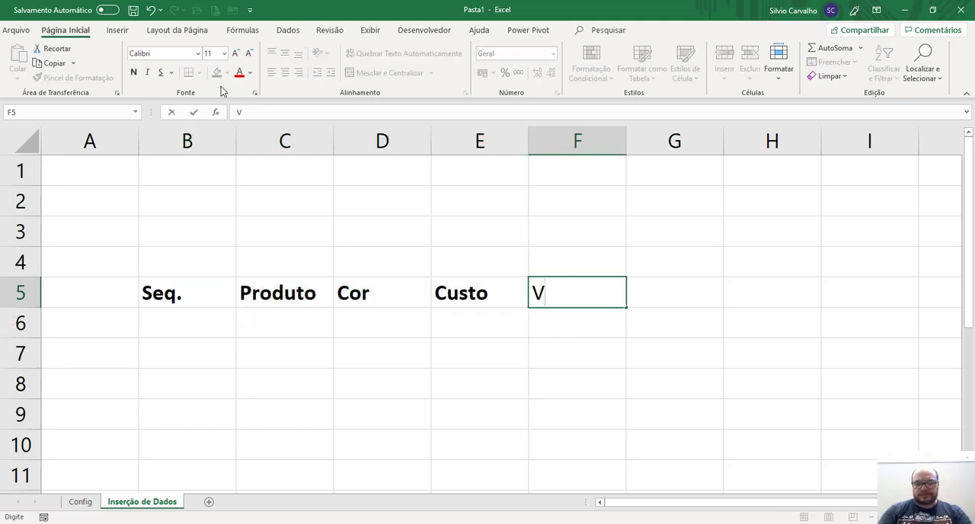
pyautogui.press('Return')
pyautogui.press('Up')
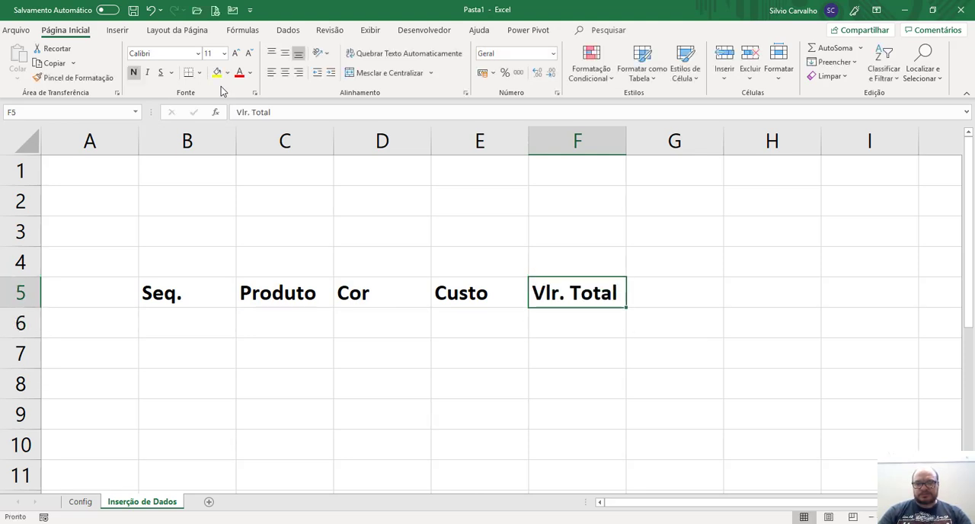
pyautogui.press('Left')
pyautogui.press('Left')
pyautogui.press('Left')
pyautogui.hotkey('ctrl', 'shift', '+')
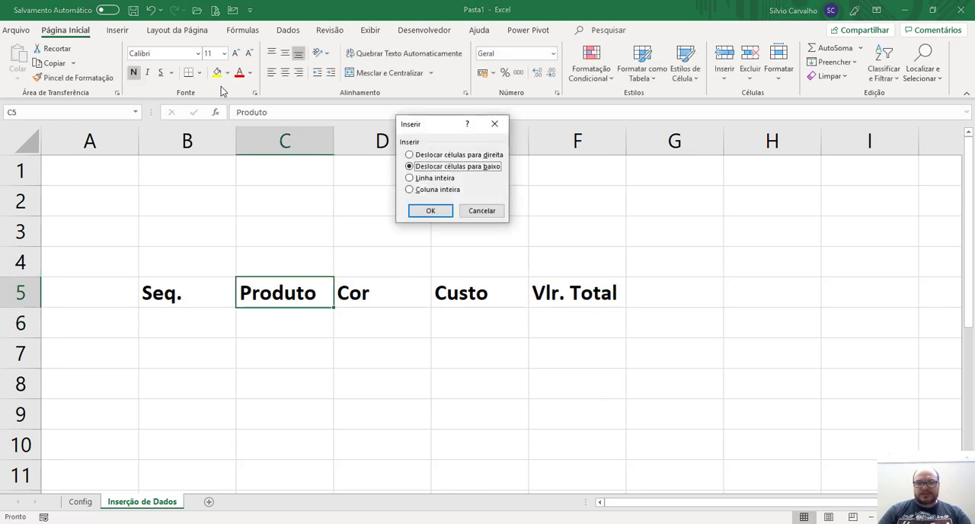
pyautogui.press('Escape')
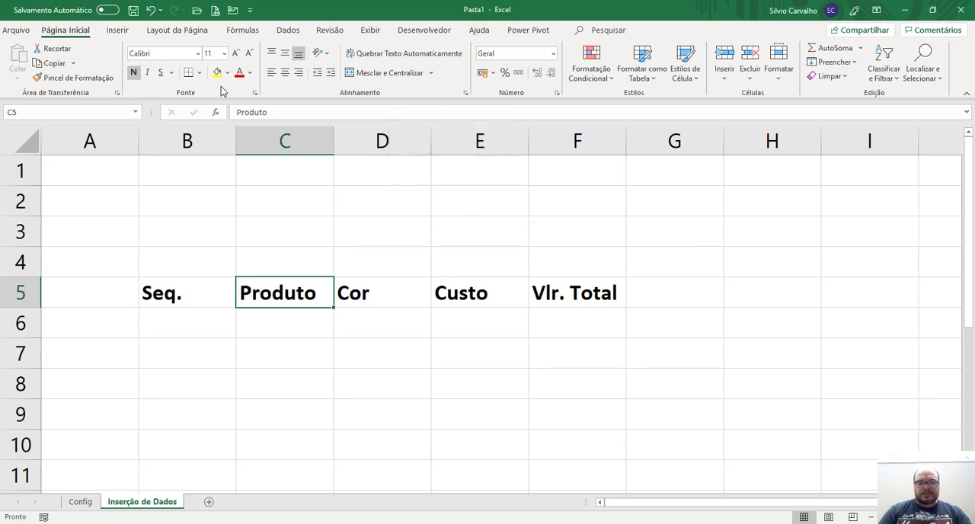
# Insert a whole column before Produto and enter the header Qtde in cell C5.
pyautogui.hotkey('ctrl', 'shift', '+')
pyautogui.press('Down')
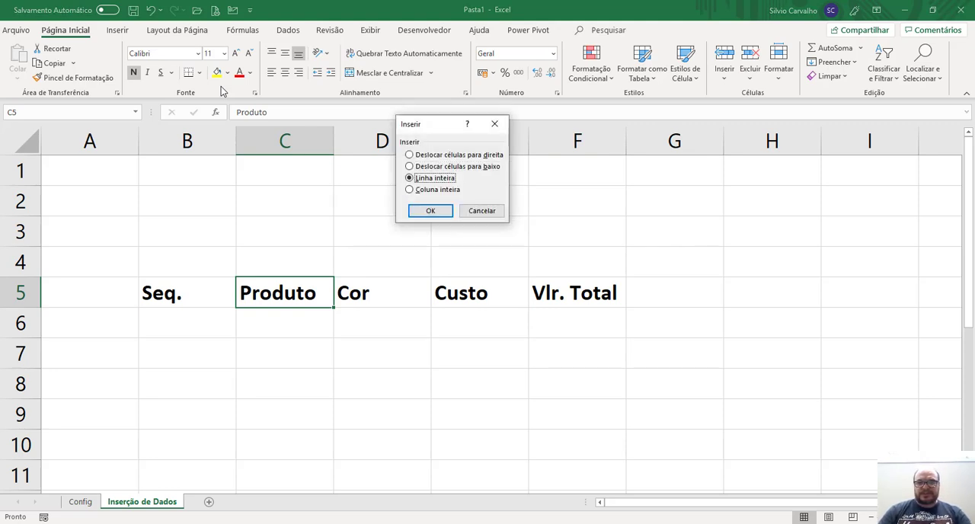
pyautogui.press('Down')
pyautogui.press('Return')
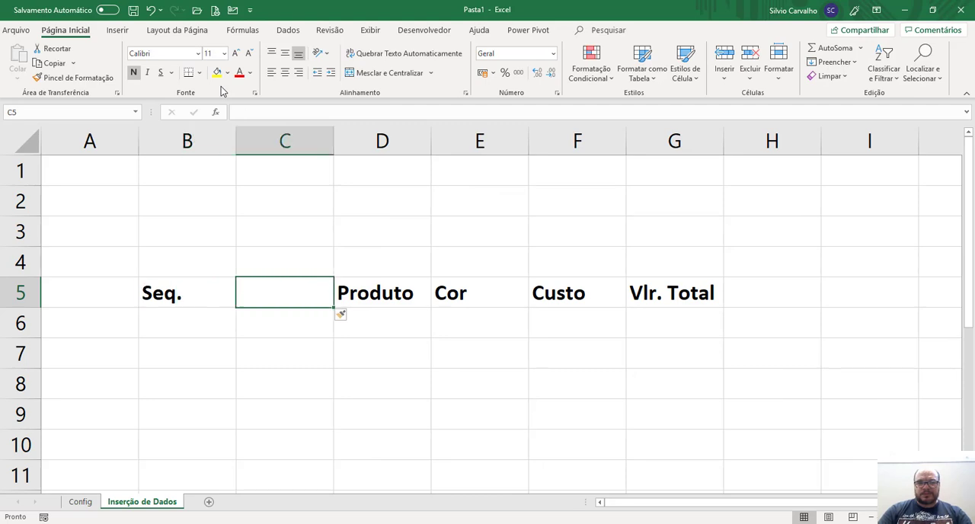
pyautogui.write('Qtde')
pyautogui.hotkey('ctrl', 'Return')
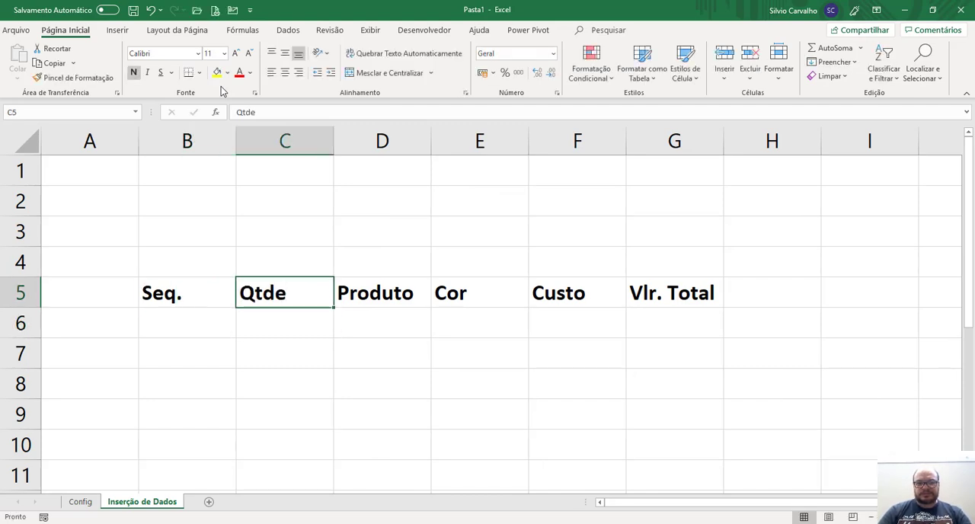
# Convert the range B5:G6 into a table that uses row 5 as its headers.
pyautogui.press('Left')
pyautogui.hotkey('shift', 'Down')
pyautogui.hotkey('shift', 'Right')
pyautogui.hotkey('shift', 'Right')
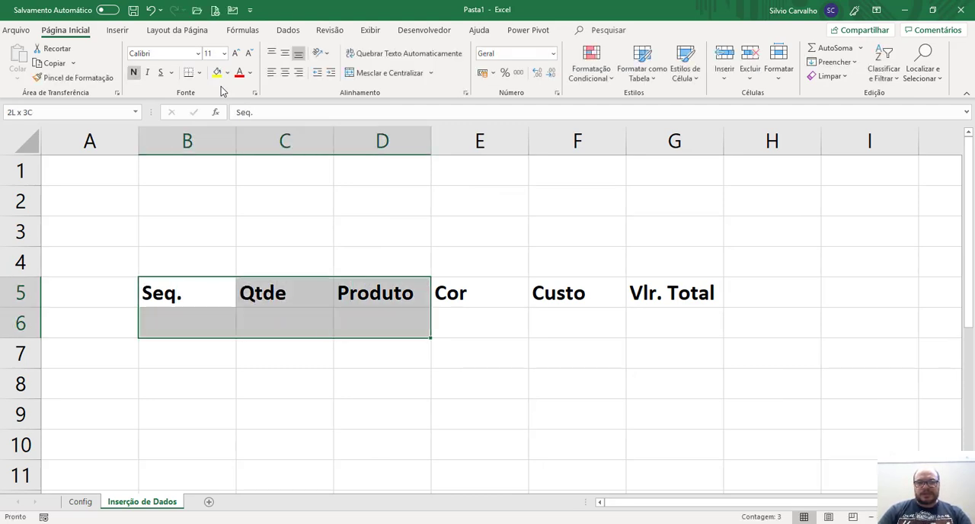
pyautogui.hotkey('shift', 'Right')
pyautogui.hotkey('shift', 'Right')
pyautogui.hotkey('shift', 'Right')
pyautogui.hotkey('shift', 'Right')
pyautogui.hotkey('shift', 'Left')
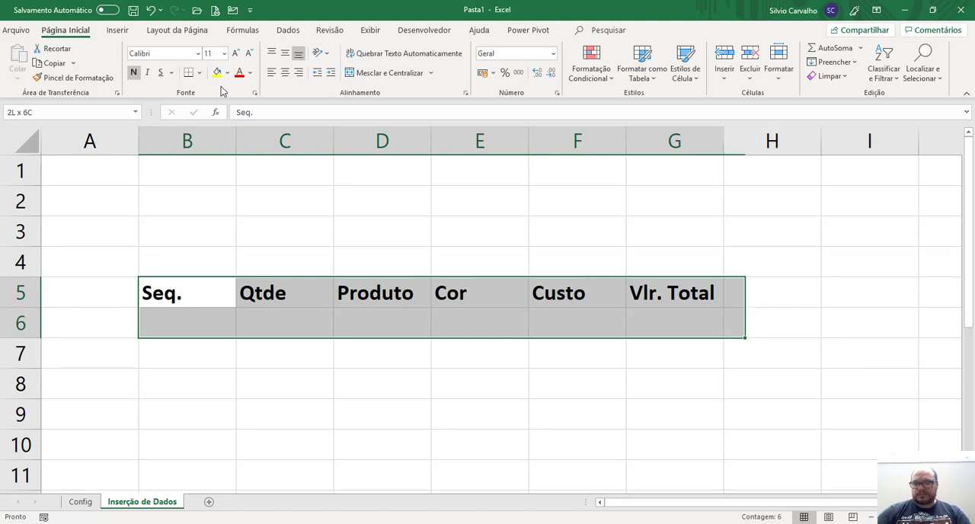
pyautogui.click(116, 30)
pyautogui.click(115, 61)
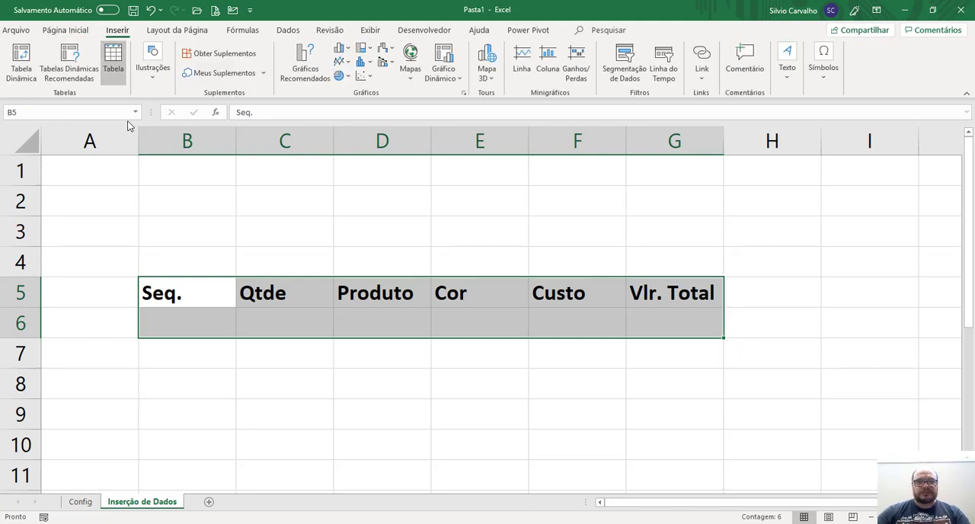
pyautogui.click(405, 179)
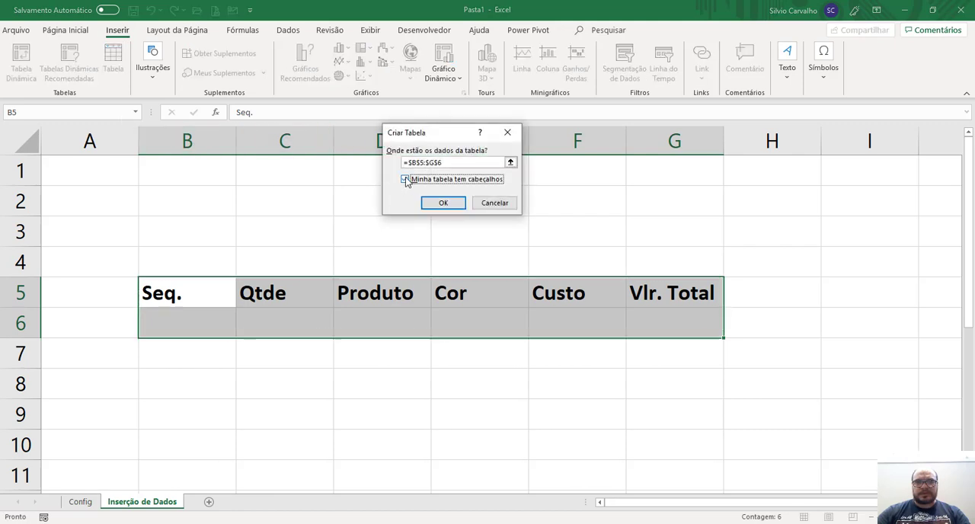
pyautogui.click(438, 203)
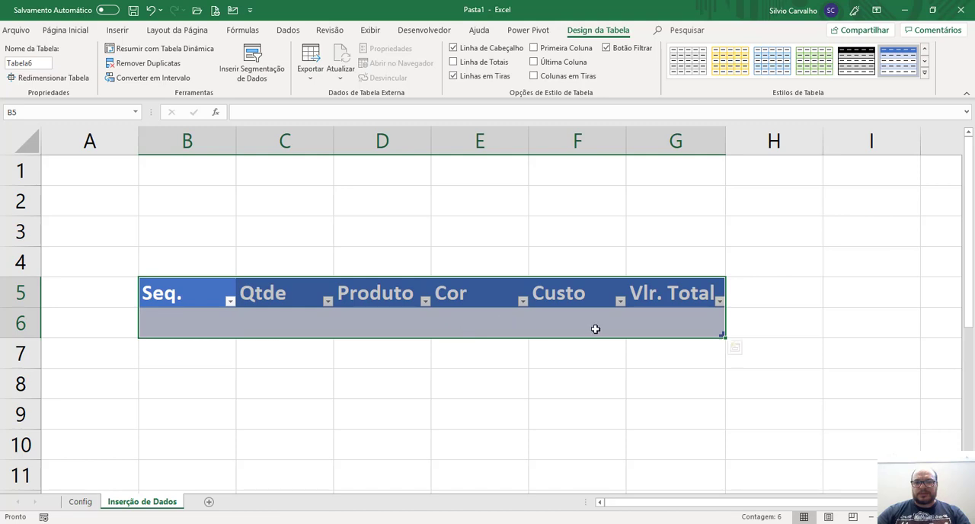
pyautogui.click(643, 321)
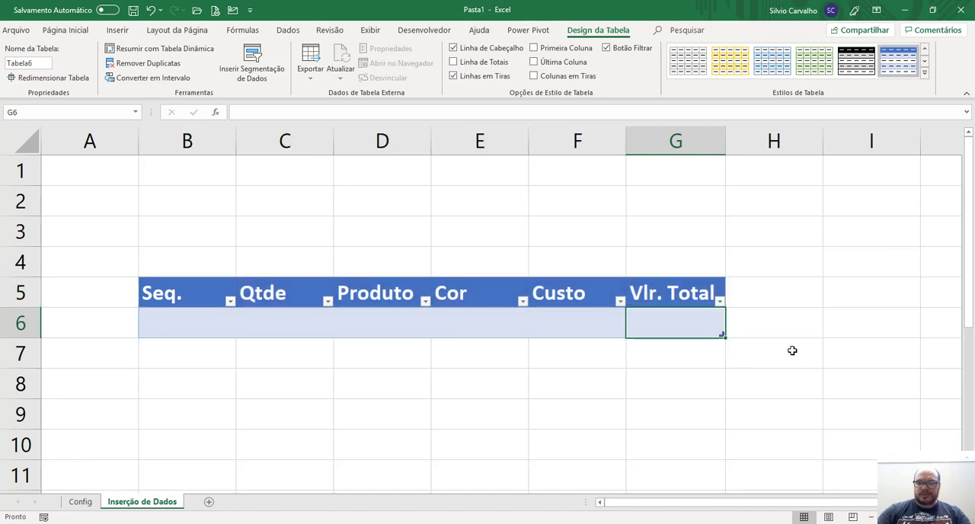
pyautogui.write('=')
pyautogui.press('Left')
pyautogui.press('Left')
pyautogui.press('Left')
pyautogui.press('Left')
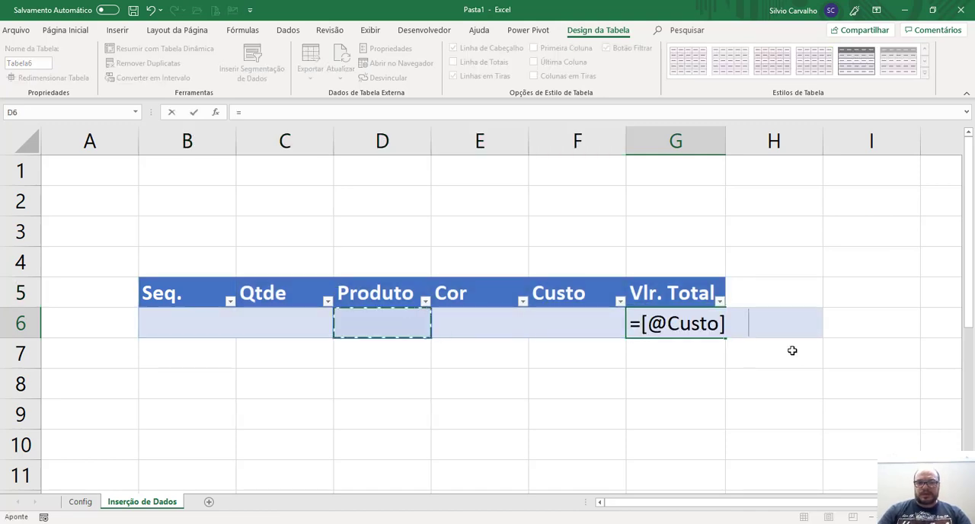
pyautogui.write('*')
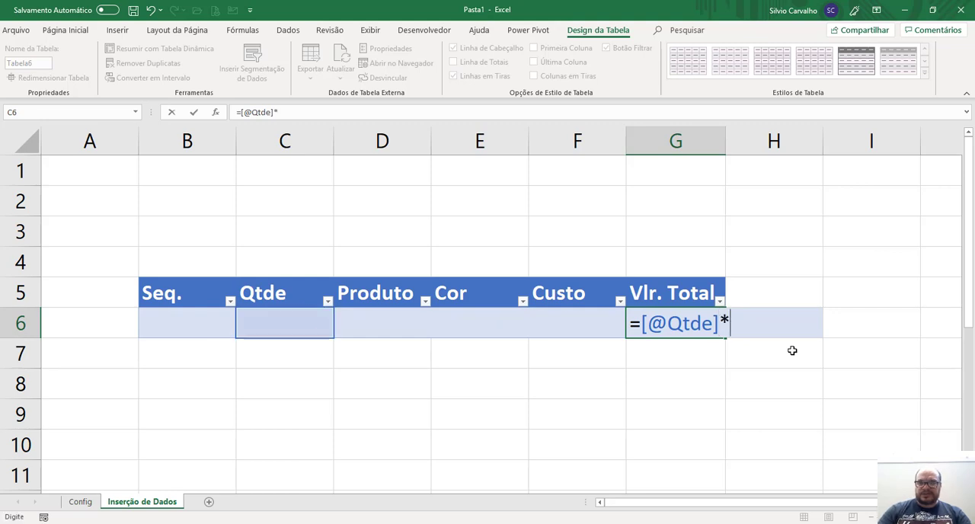
pyautogui.press('Left')
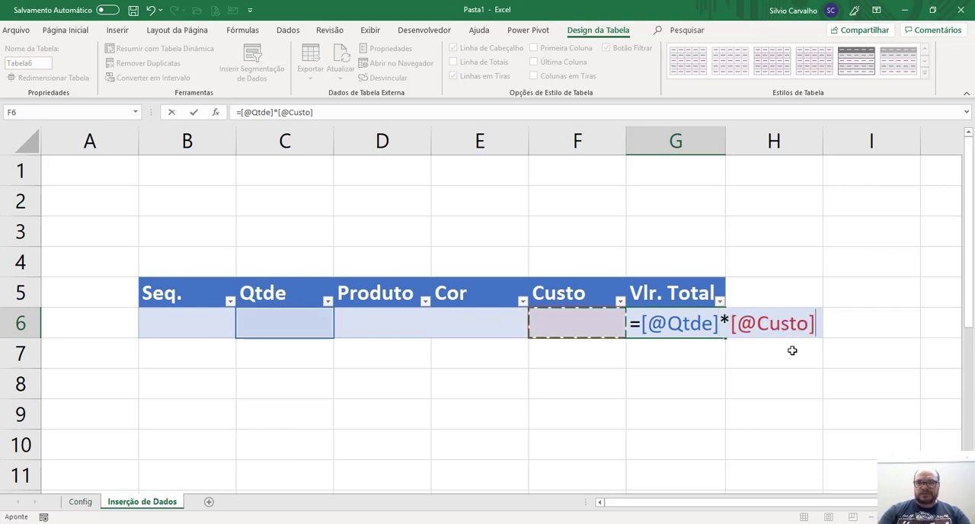
pyautogui.press('Return')
# Apply the thousands separator format to the Custo and Vlr. Total cells F6:G6.
pyautogui.press('Up')
pyautogui.hotkey('shift', 'Left')
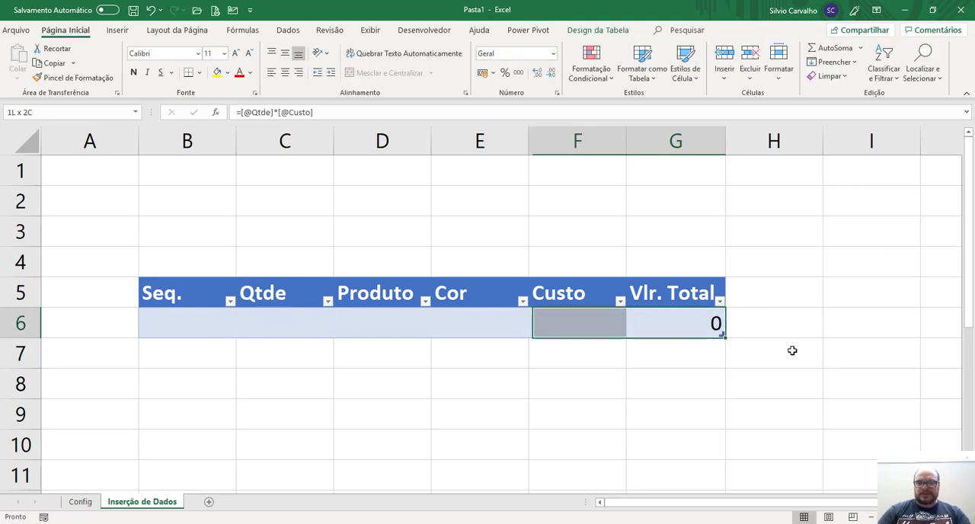
pyautogui.click(517, 74)
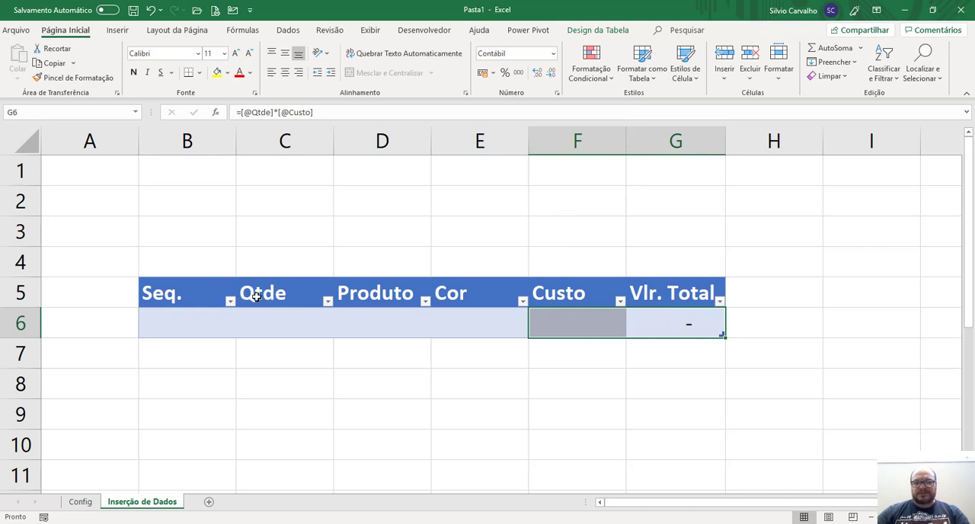
# Center the table headers in B5:G5 and reduce their font size to 9.
pyautogui.moveTo(196, 291); pyautogui.dragTo(616, 308)
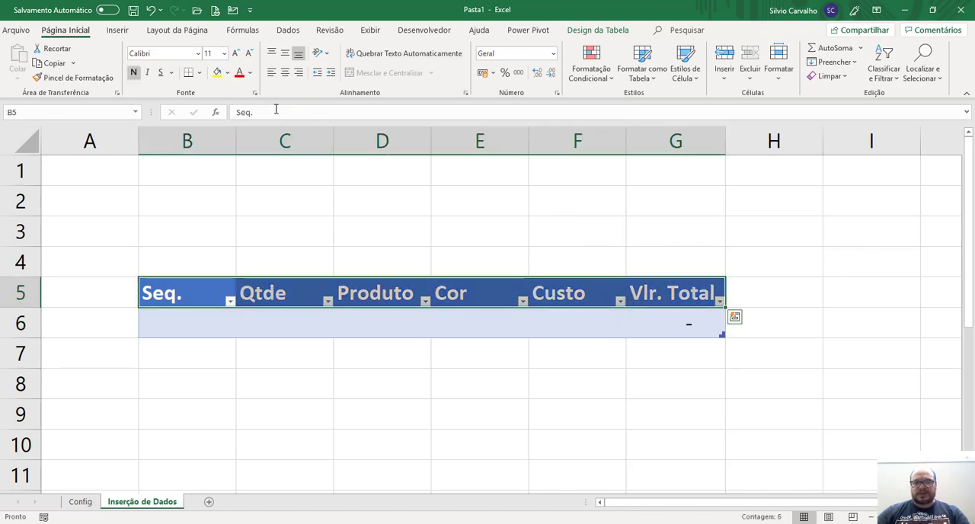
pyautogui.click(285, 73)
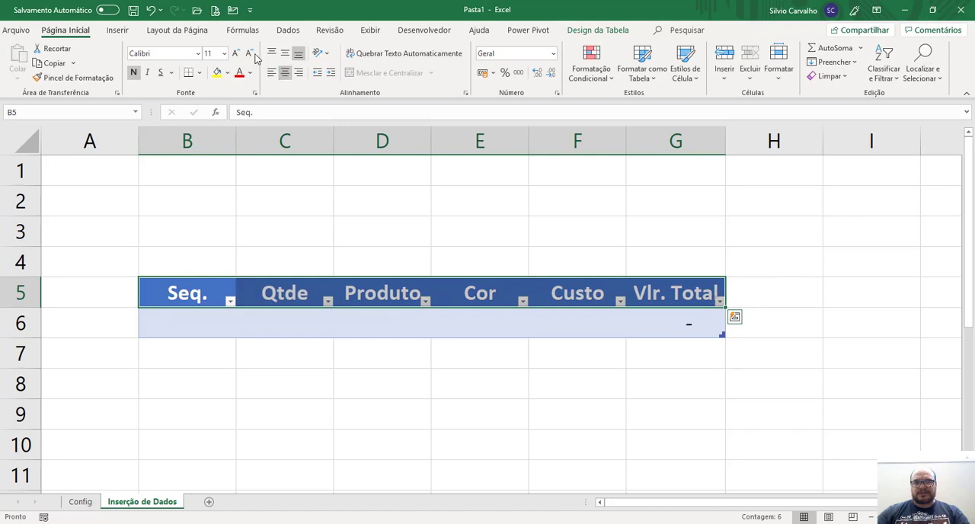
pyautogui.click(249, 54)
pyautogui.click(250, 53)
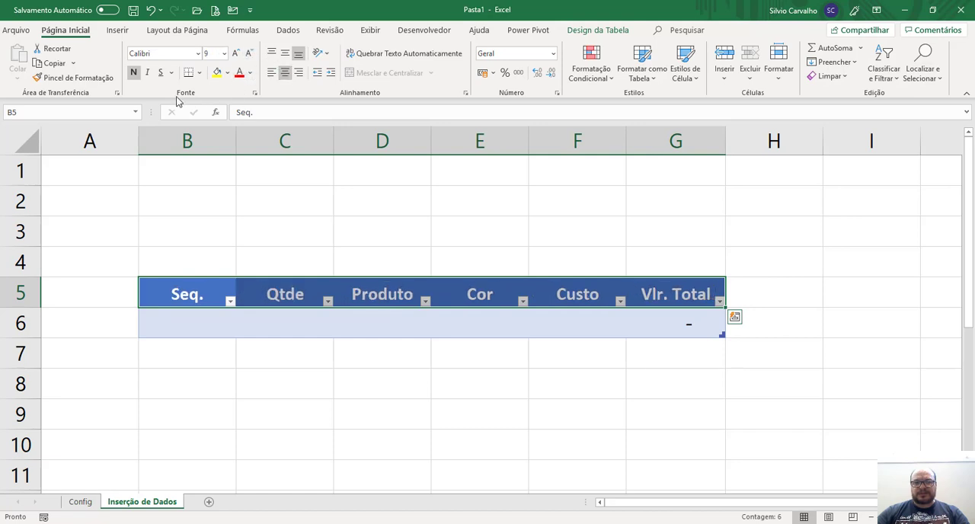
# Fit column B's width to its contents and enter 1 in cell B6 under Seq.
pyautogui.click(197, 322)
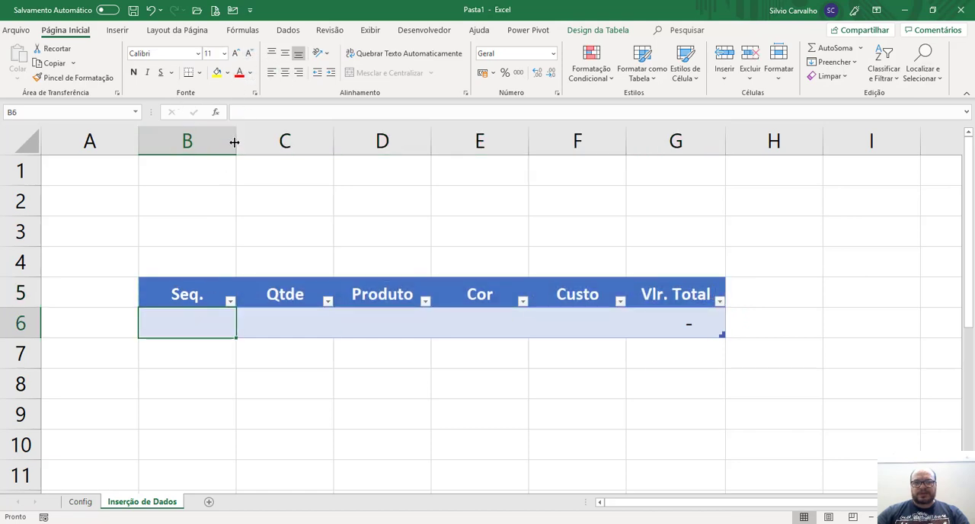
pyautogui.doubleClick(235, 142)
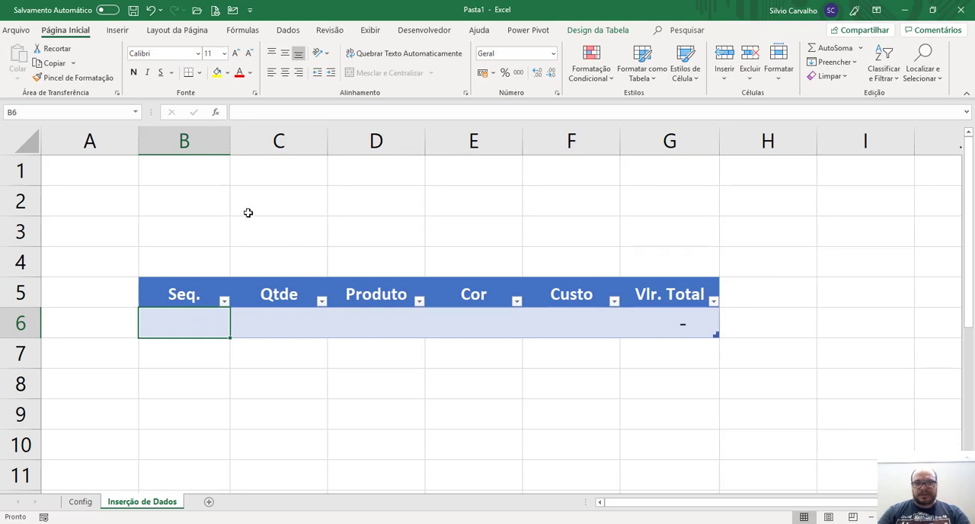
pyautogui.write('1')
pyautogui.press('Return')
# In row 6, enter Cama as the Produto and 2 as the Qtde.
pyautogui.press('Up')
pyautogui.press('Right')
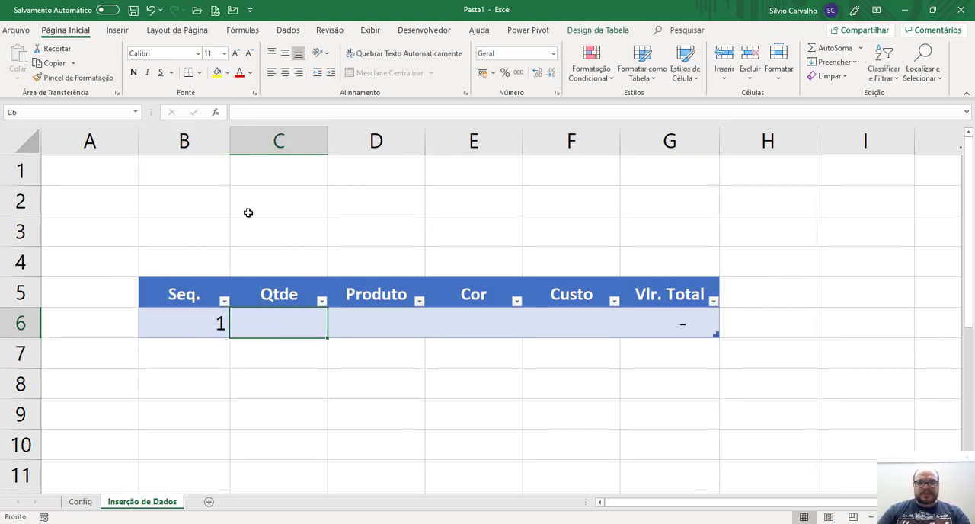
pyautogui.press('Right')
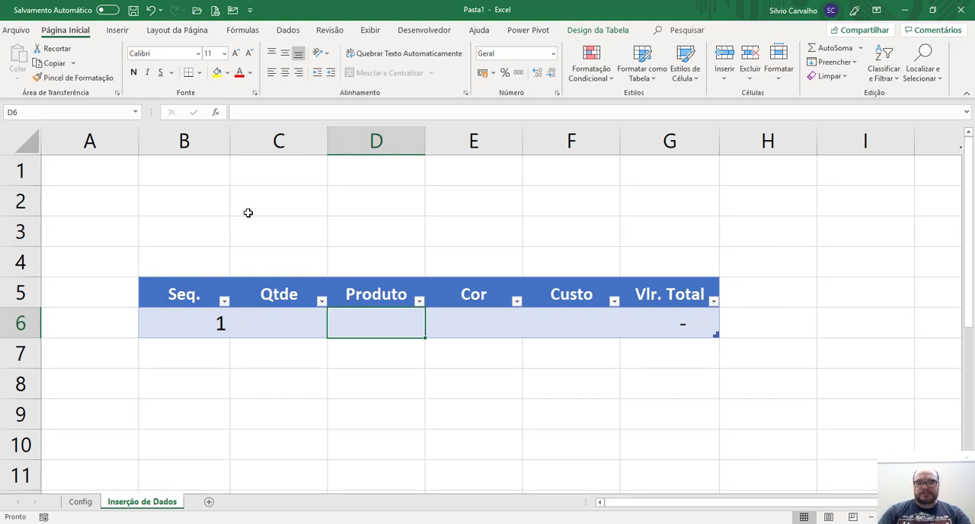
pyautogui.write('Cama')
pyautogui.press('Return')
pyautogui.press('Up')
pyautogui.press('Left')
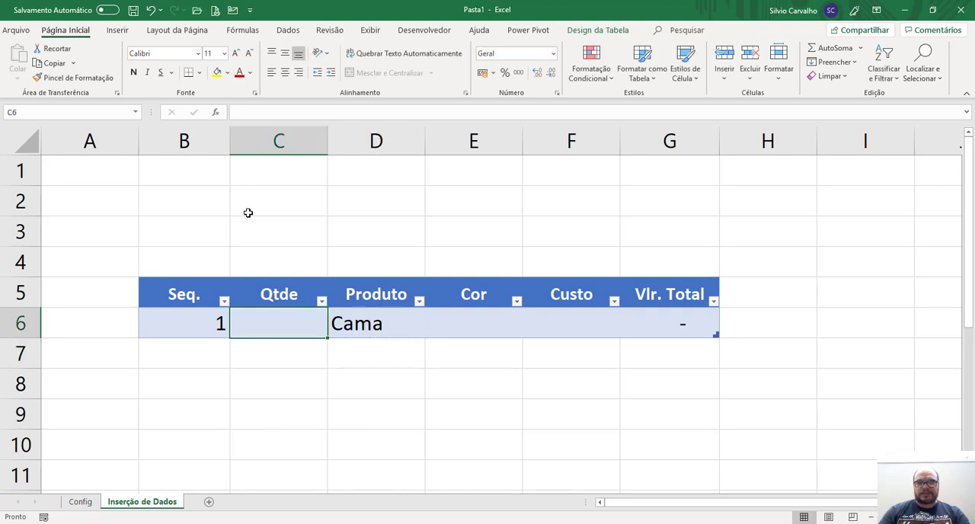
pyautogui.write('2')
pyautogui.press('Return')
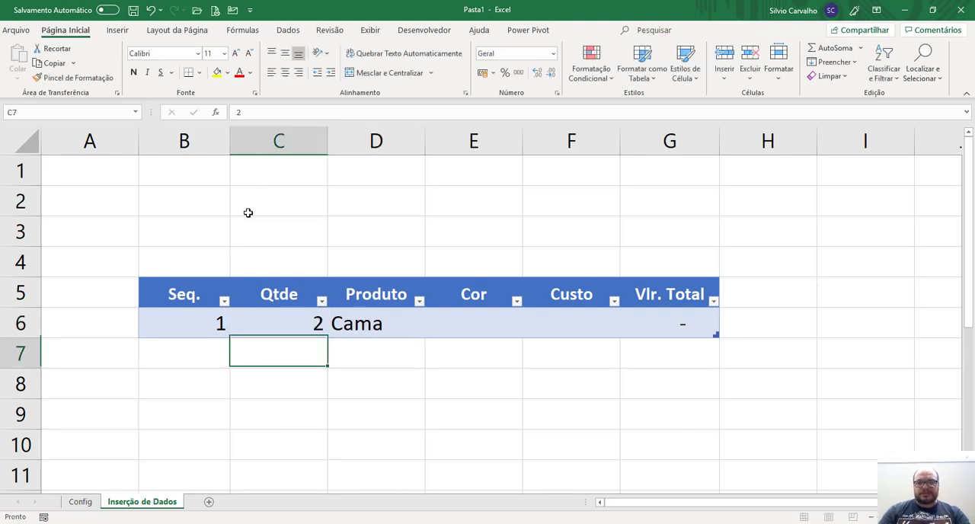
# In row 6, enter Amarelo as the Cor and 100 as the Custo.
pyautogui.press('Up')
pyautogui.press('Right')
pyautogui.press('Right')
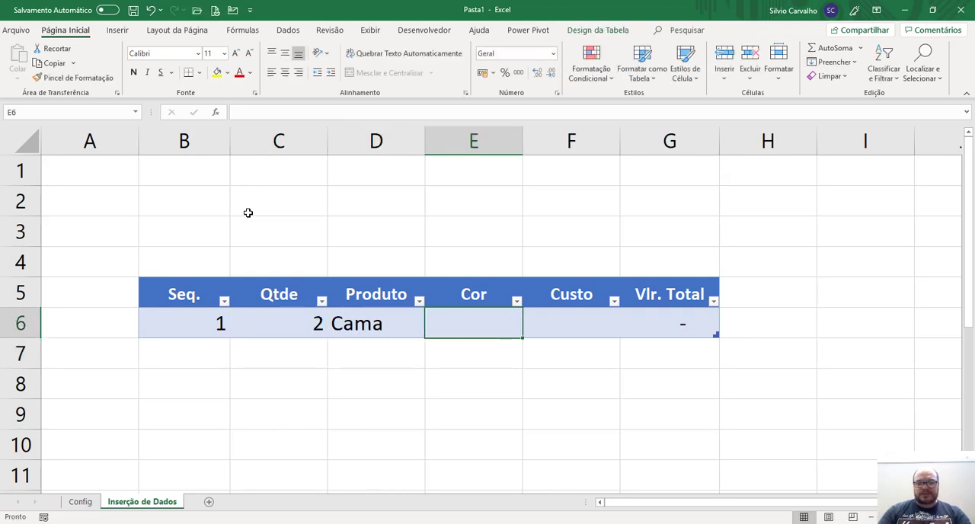
pyautogui.write('Amarelo')
pyautogui.press('Return')
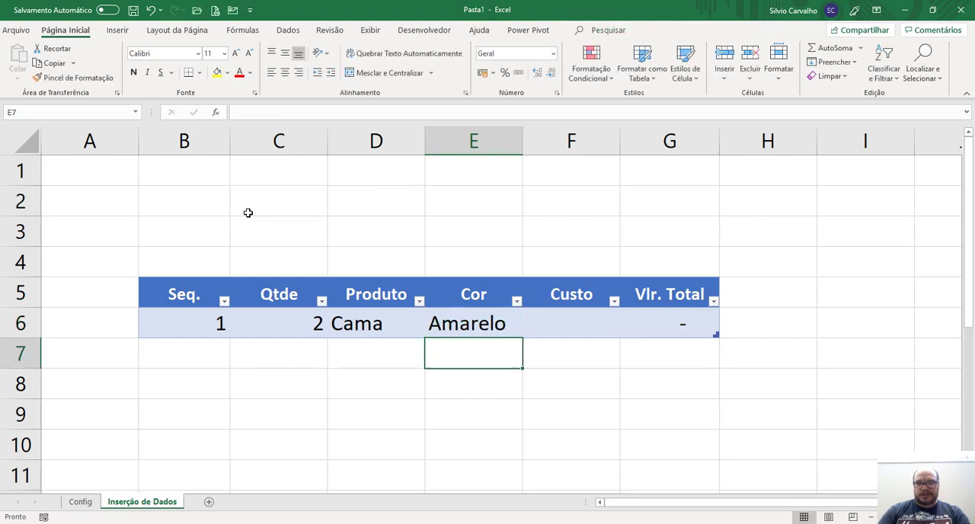
pyautogui.press('Up')
pyautogui.press('Right')
pyautogui.write('100')
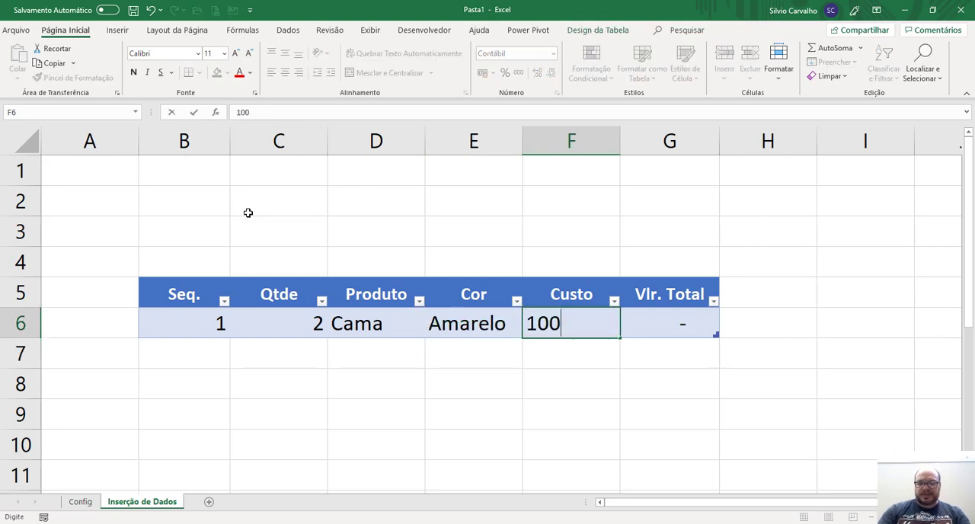
pyautogui.press('Return')
pyautogui.press('Up')
pyautogui.press('Up')
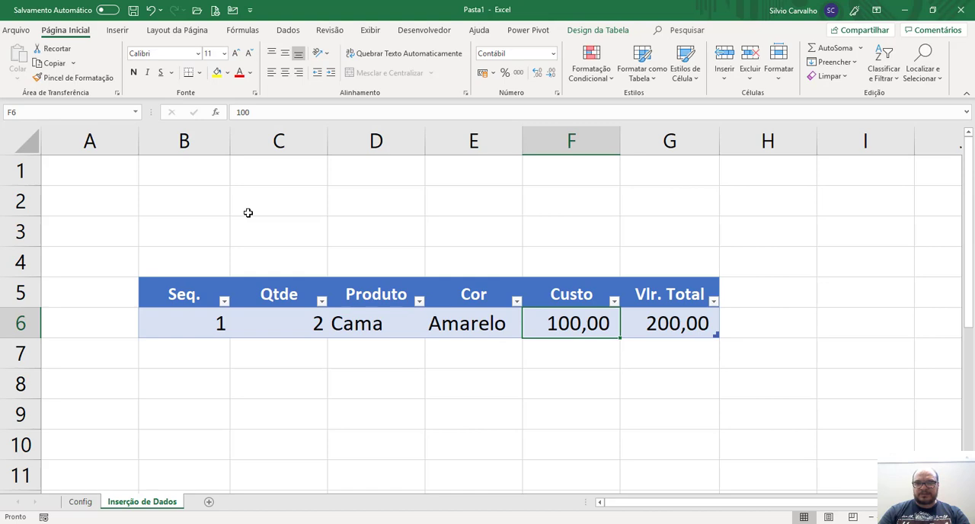
# Compare the Produto and Cor entries in row 6 with the lists on the Config sheet.
pyautogui.press('Left')
pyautogui.press('Left')
pyautogui.press('Left')
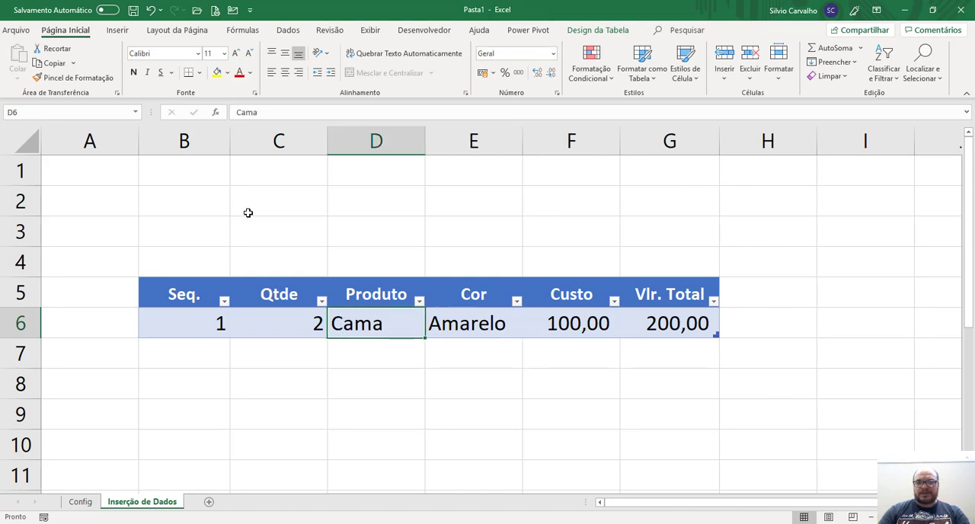
pyautogui.press('Right')
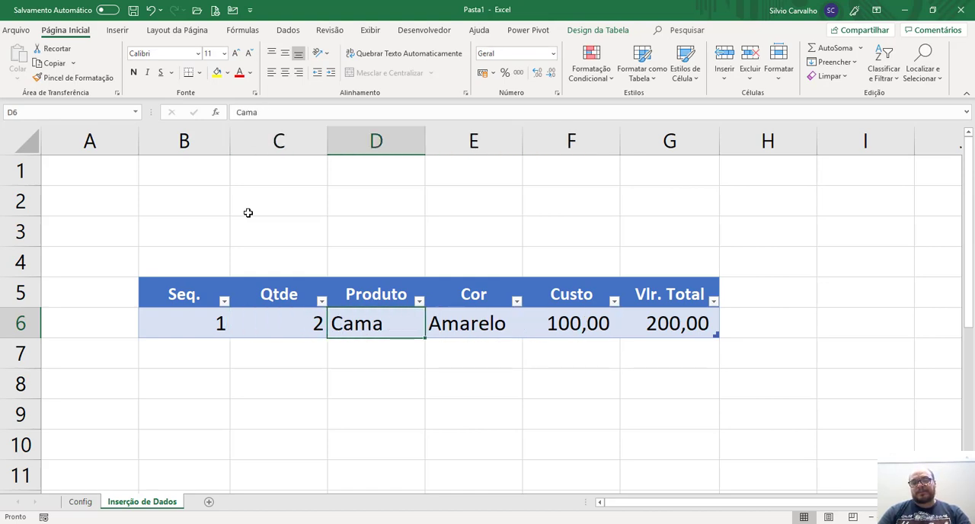
pyautogui.press('Right')
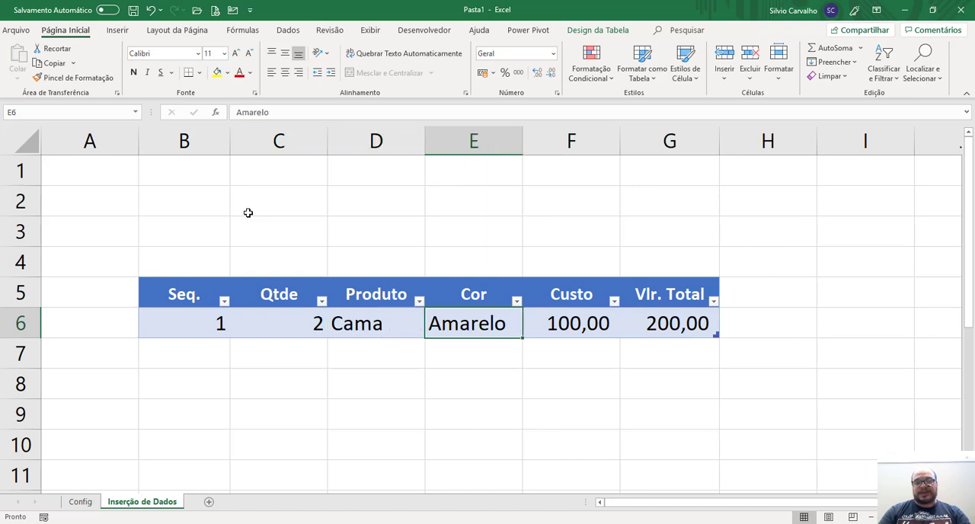
pyautogui.hotkey('ctrl', 'pageup')
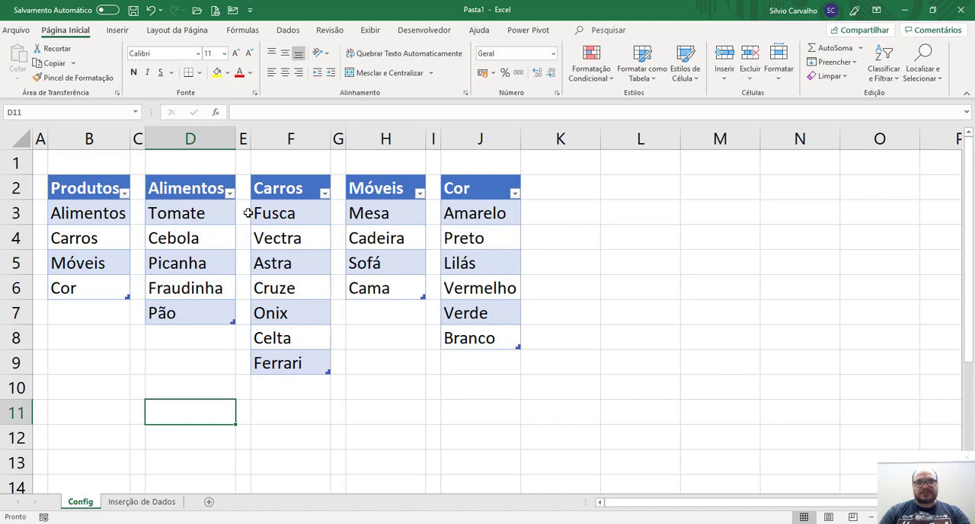
pyautogui.hotkey('ctrl', 'pagedown')
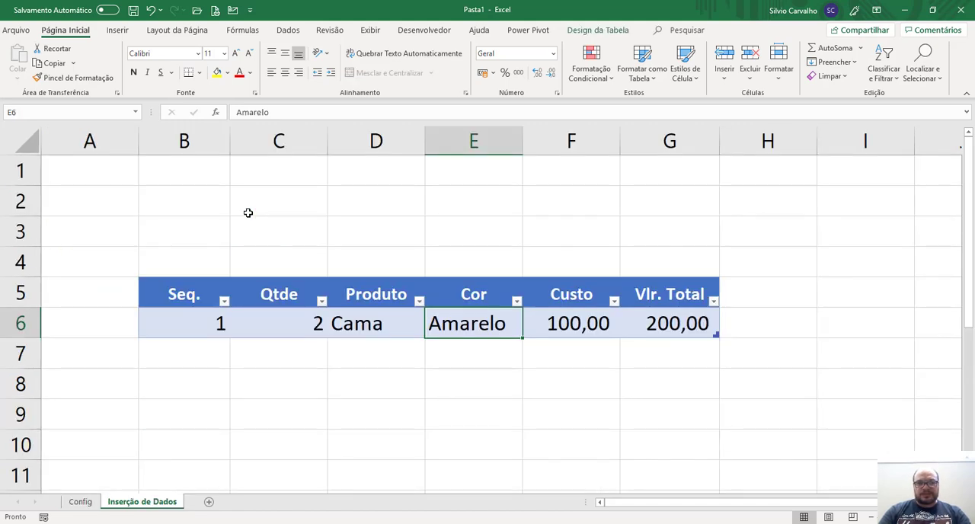
pyautogui.press('Left')
pyautogui.press('Up')
pyautogui.press('Down')
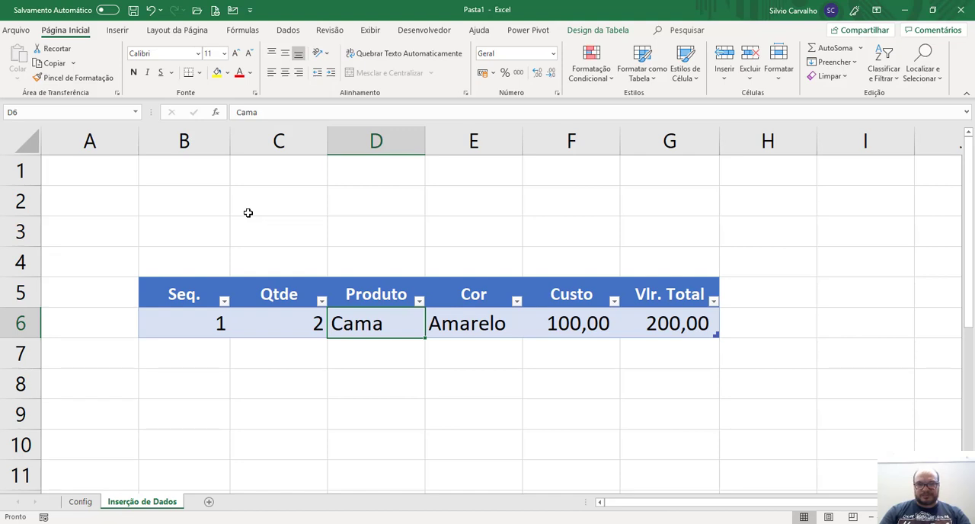
# Examine the categories in the Produtos table on the Config sheet, up to its first entry in cell B3.
pyautogui.hotkey('ctrl', 'pageup')
pyautogui.press('Left')
pyautogui.press('Up')
pyautogui.press('Up')
pyautogui.press('Up')
pyautogui.press('Up')
pyautogui.press('Up')
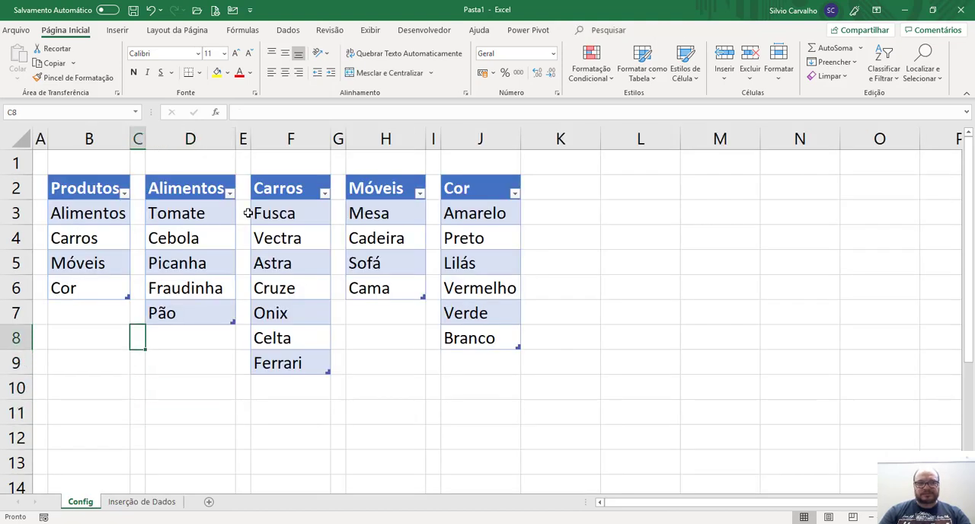
pyautogui.press('Left')
pyautogui.press('Up')
pyautogui.press('Up')
pyautogui.press('Up')
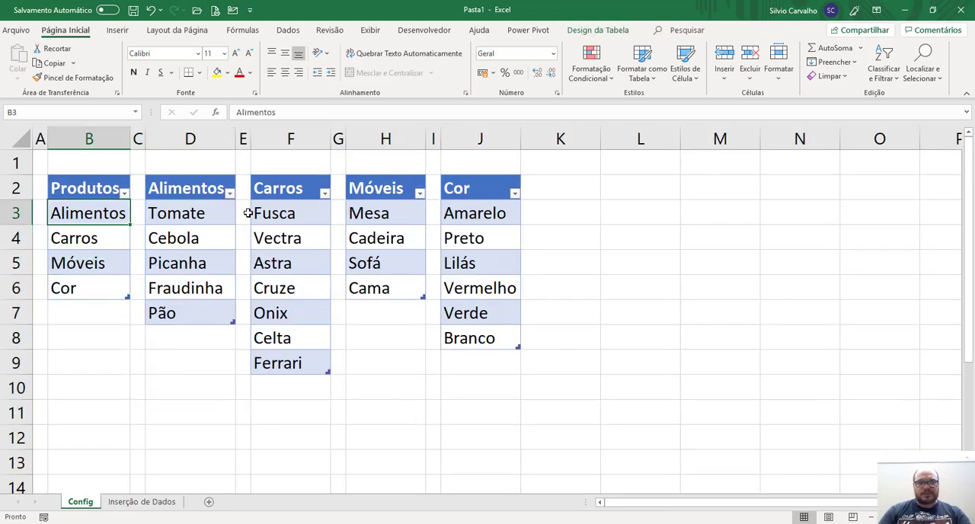
# Examine the Móveis category in the Produtos table and trace it to the Cama entry in the Móveis table.
pyautogui.press('Down')
pyautogui.press('Down')
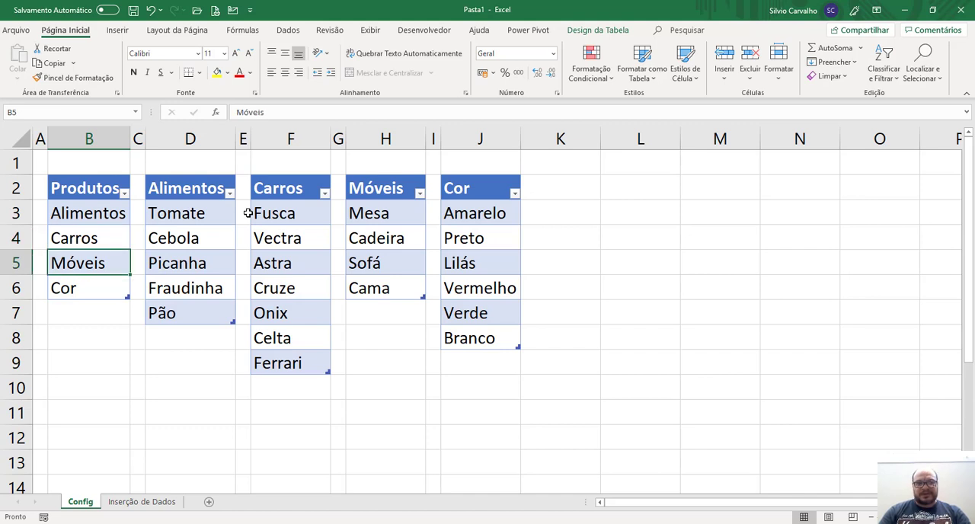
pyautogui.press('Right')
pyautogui.press('Right')
pyautogui.press('Right')
pyautogui.press('Right')
pyautogui.press('Right')
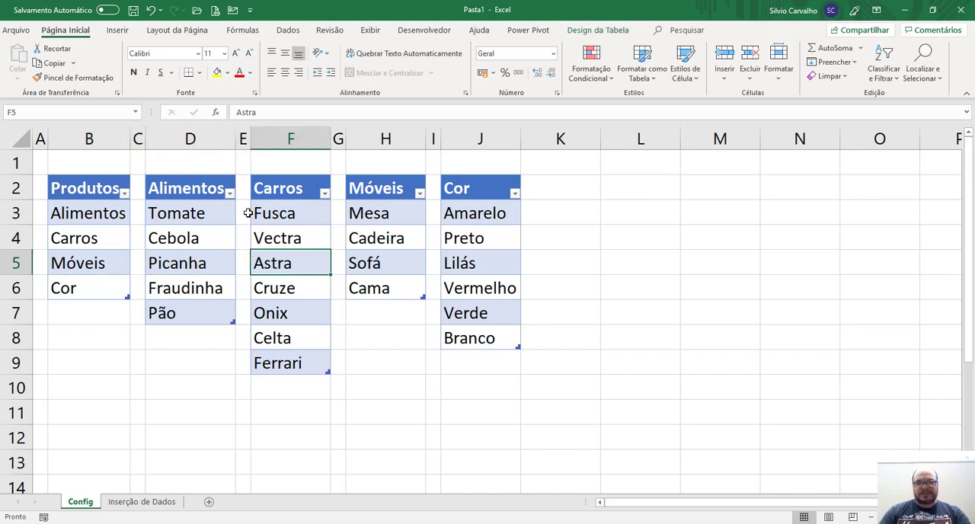
pyautogui.press('Down')
pyautogui.press('Right')
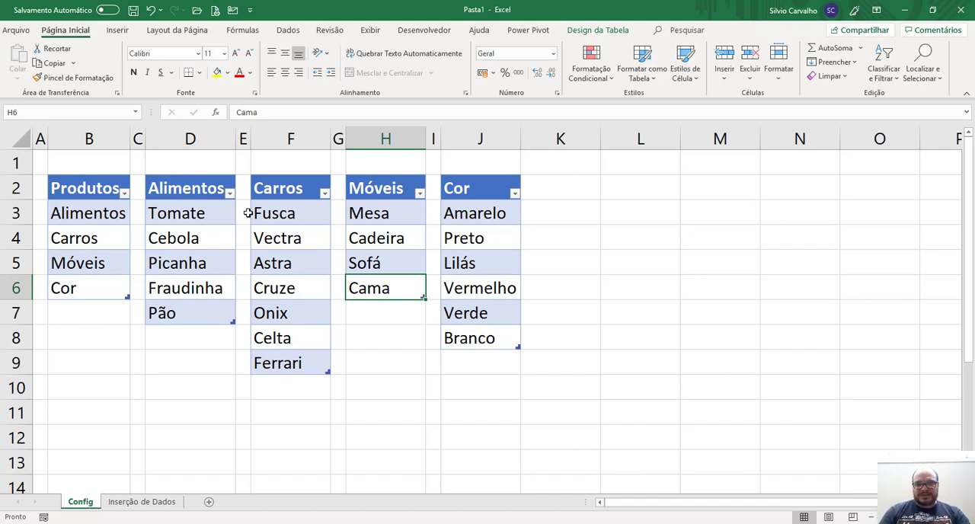
# Clear the Produto and Cor entries in row 6 of the Inserção de Dados table.
pyautogui.hotkey('ctrl', 'pagedown')
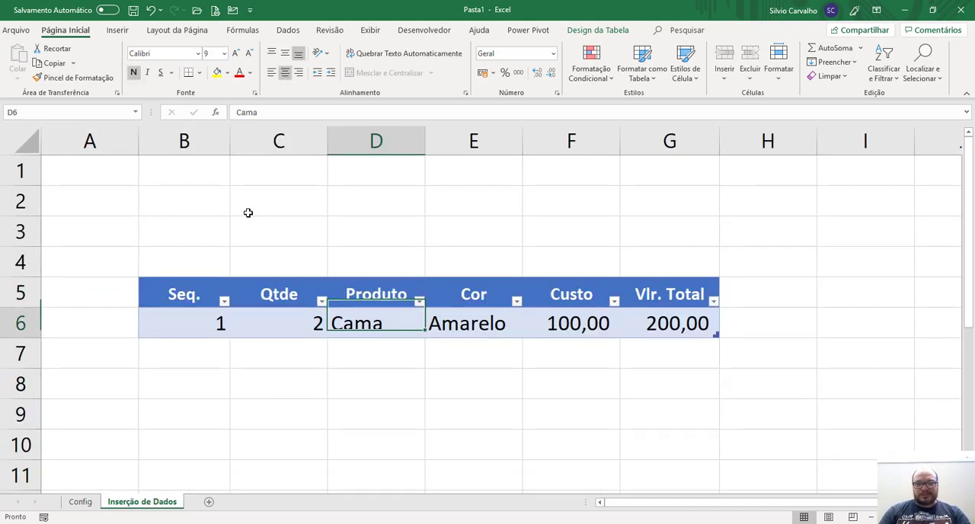
pyautogui.hotkey('shift', 'Right')
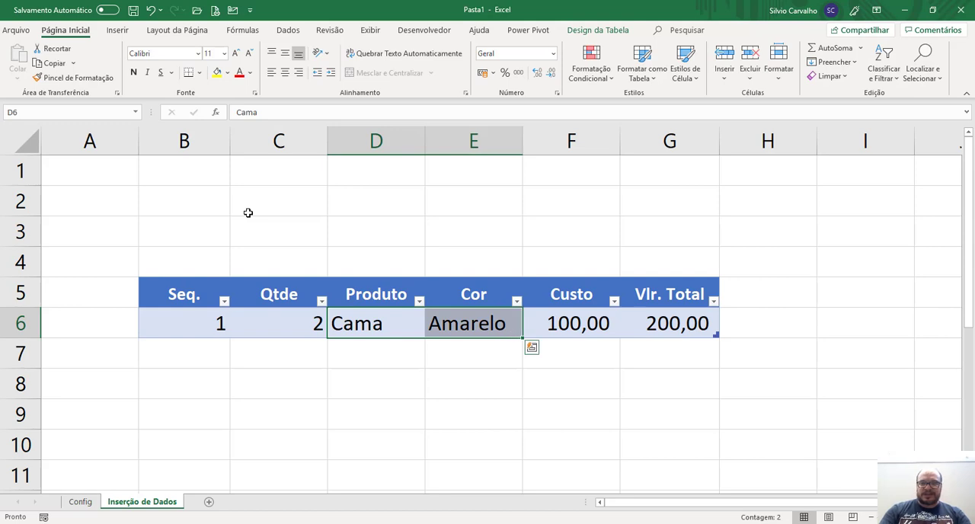
pyautogui.press('Delete')
pyautogui.press('Right')
pyautogui.press('Up')
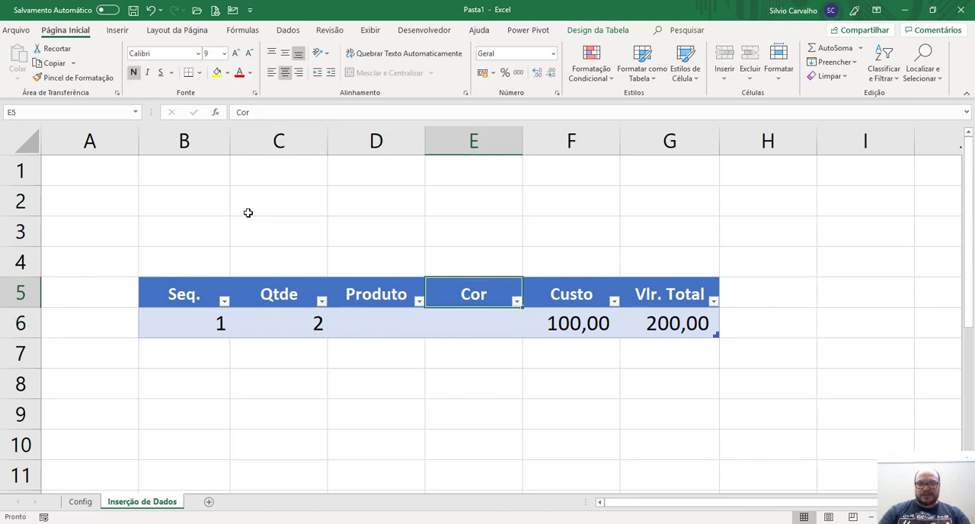
# Insert a new column before the Produto column, at column D.
pyautogui.press('Left')
pyautogui.click(342, 144)
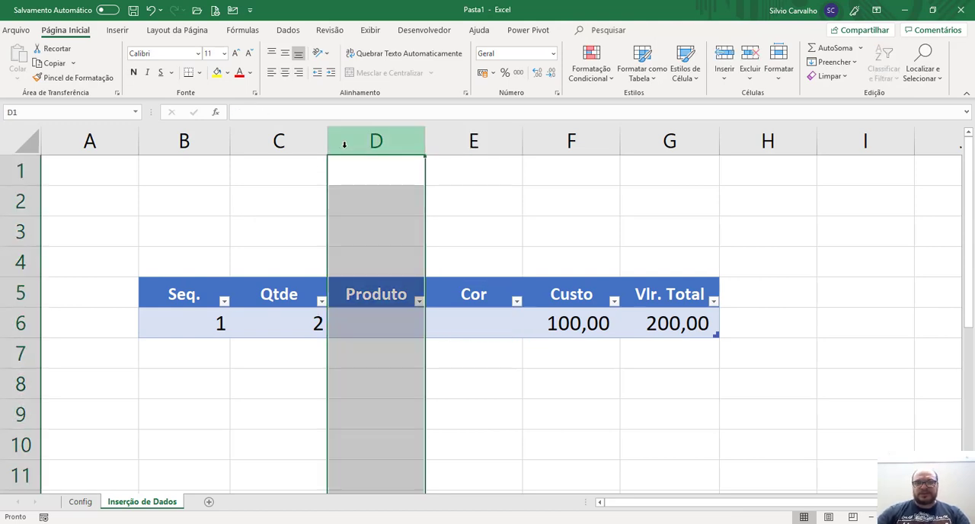
pyautogui.rightClick(343, 147)
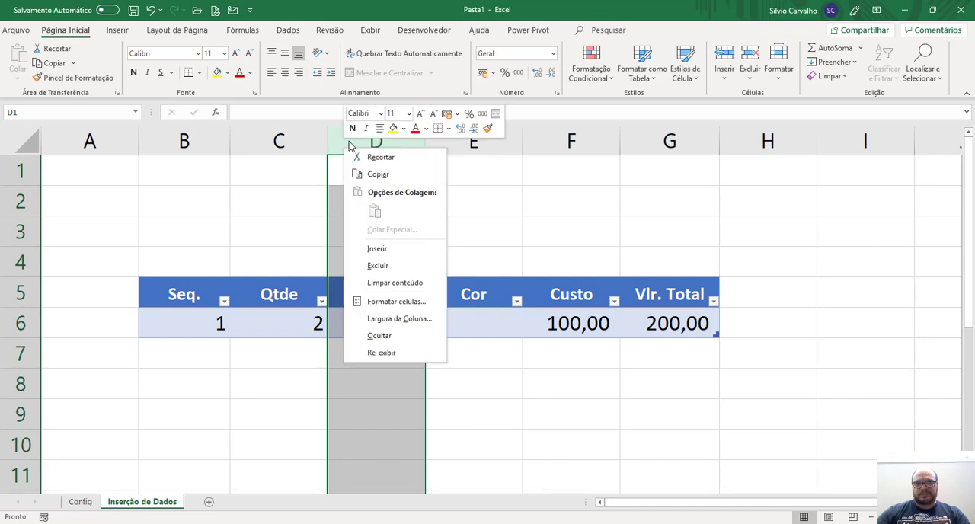
pyautogui.click(373, 254)
# Copy the Produto header into the new column's header cell D5.
pyautogui.click(370, 292)
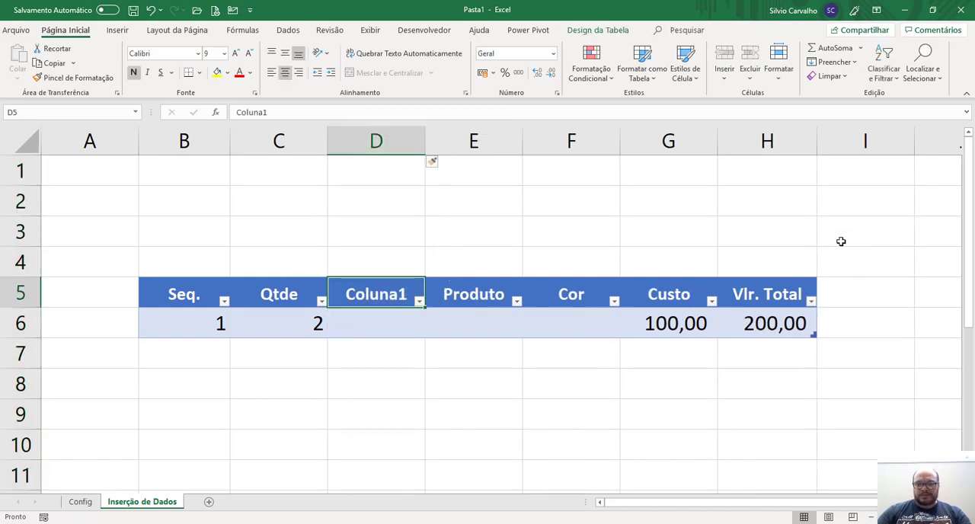
pyautogui.press('Right')
pyautogui.hotkey('ctrl', 'c')
pyautogui.press('Left')
pyautogui.hotkey('ctrl', 'v')
pyautogui.press('Right')
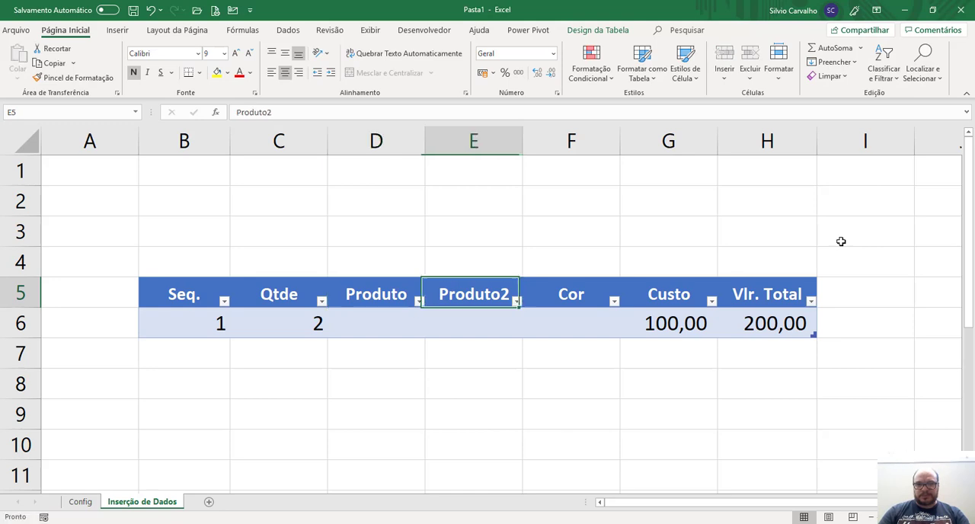
pyautogui.press('Escape')
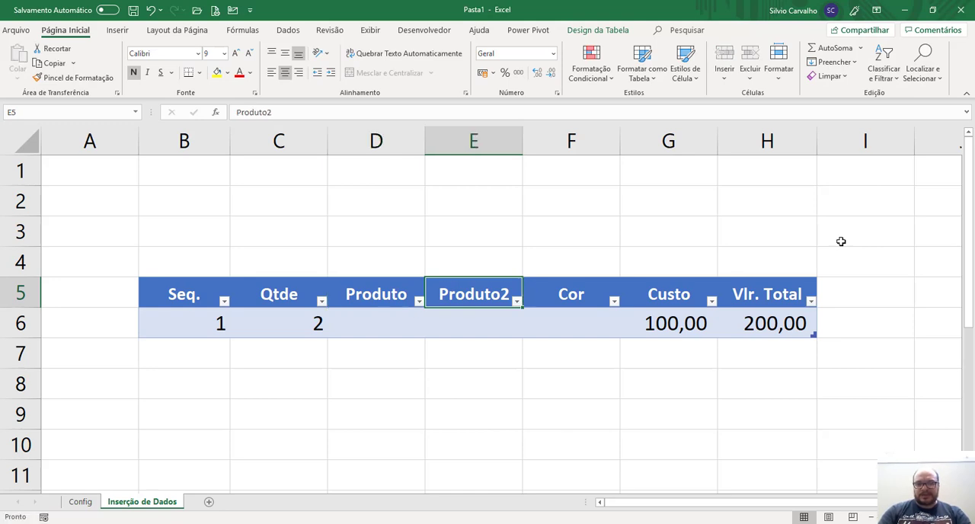
# Rename the header in cell E5 as Descrição.
pyautogui.write('Descriç')
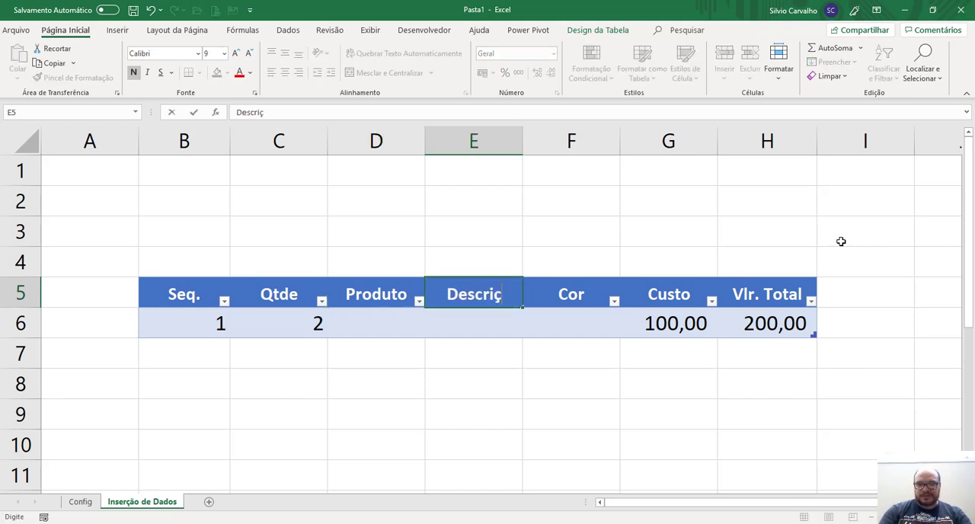
pyautogui.write('~qo')
pyautogui.press('BackSpace')
pyautogui.press('BackSpace')
pyautogui.press('BackSpace')
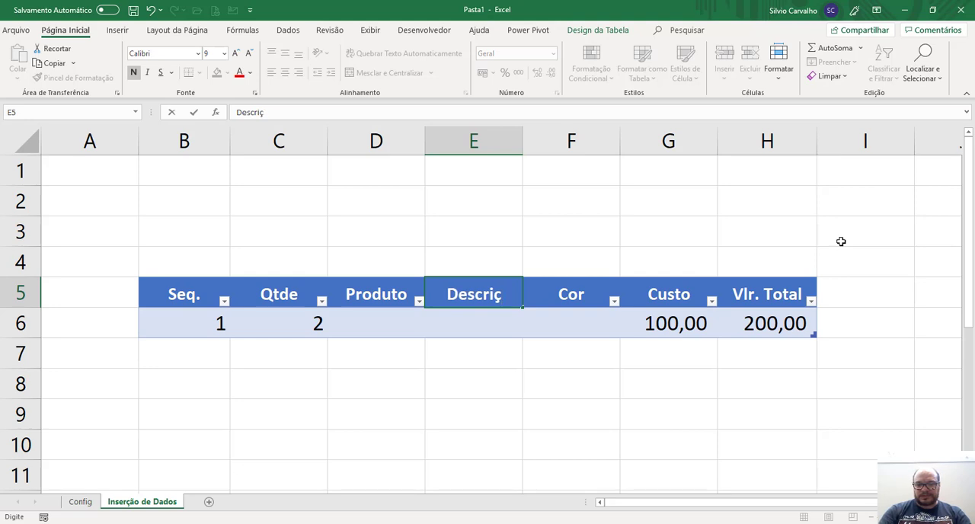
pyautogui.write('ão')
pyautogui.press('Return')
# Clear the row 6 entries from Seq. through Custo, keeping the Vlr. Total formula.
pyautogui.press('Left')
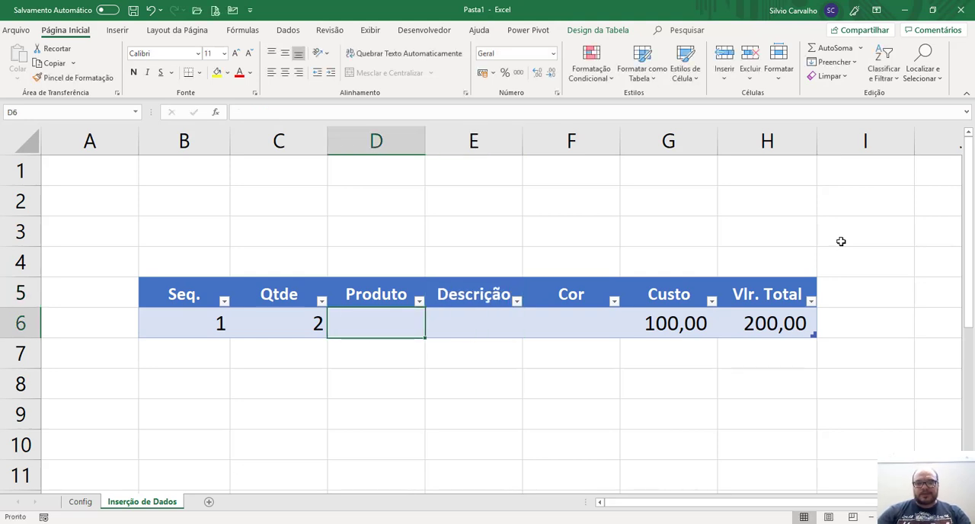
pyautogui.press('Left')
pyautogui.press('Left')
pyautogui.hotkey('shift', 'Right')
pyautogui.hotkey('shift', 'Right')
pyautogui.hotkey('shift', 'Right')
pyautogui.hotkey('shift', 'Right')
pyautogui.hotkey('shift', 'Right')
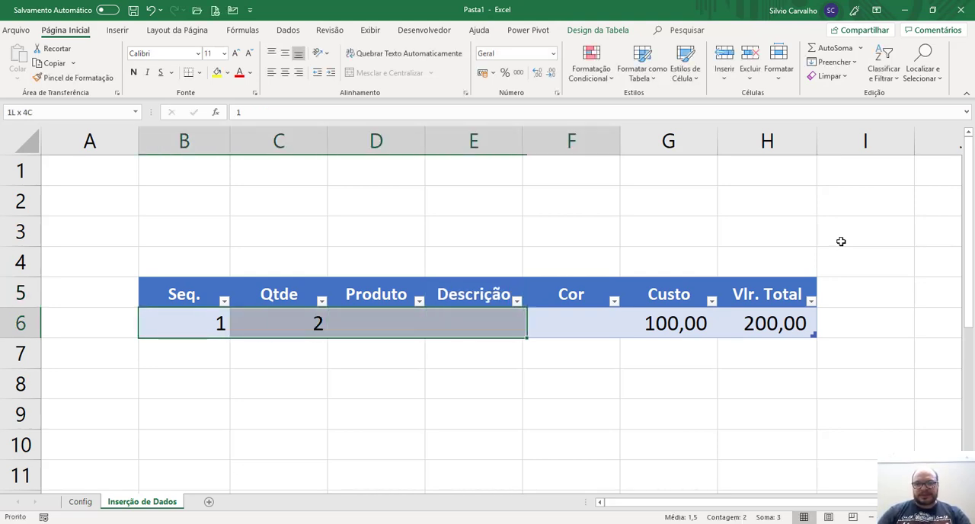
pyautogui.press('Delete')
# Set up data validation on the Produto cell D6 that allows a list (Lista).
pyautogui.press('Left')
pyautogui.press('Right')
pyautogui.press('Right')
pyautogui.press('Right')
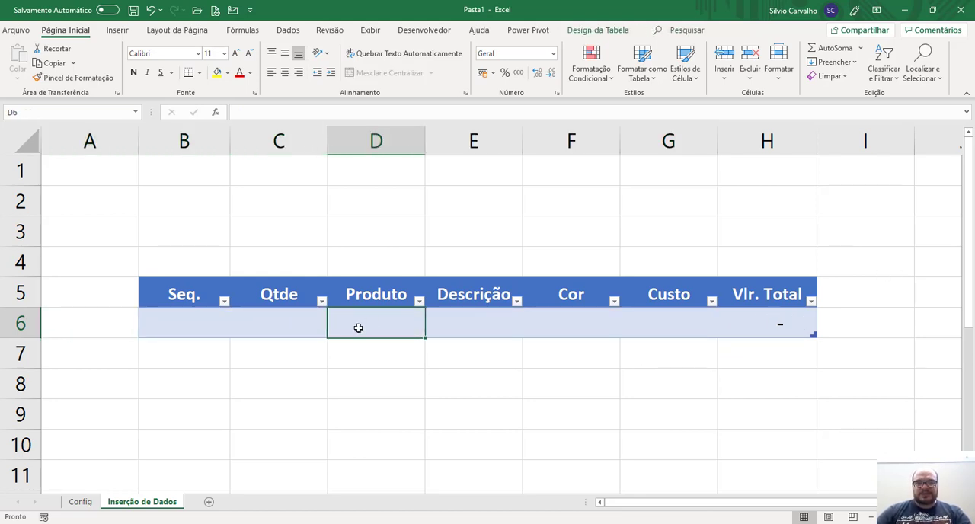
pyautogui.click(290, 30)
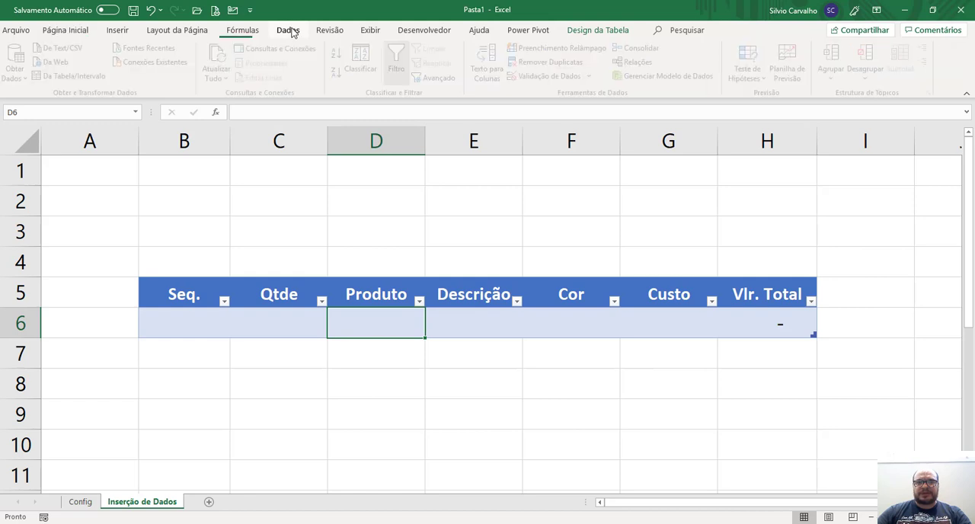
pyautogui.click(554, 77)
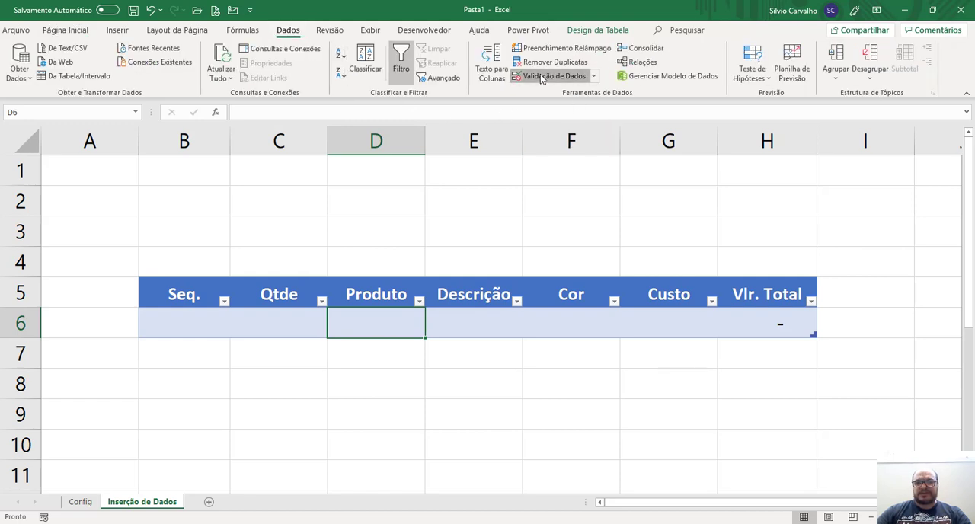
pyautogui.click(384, 145)
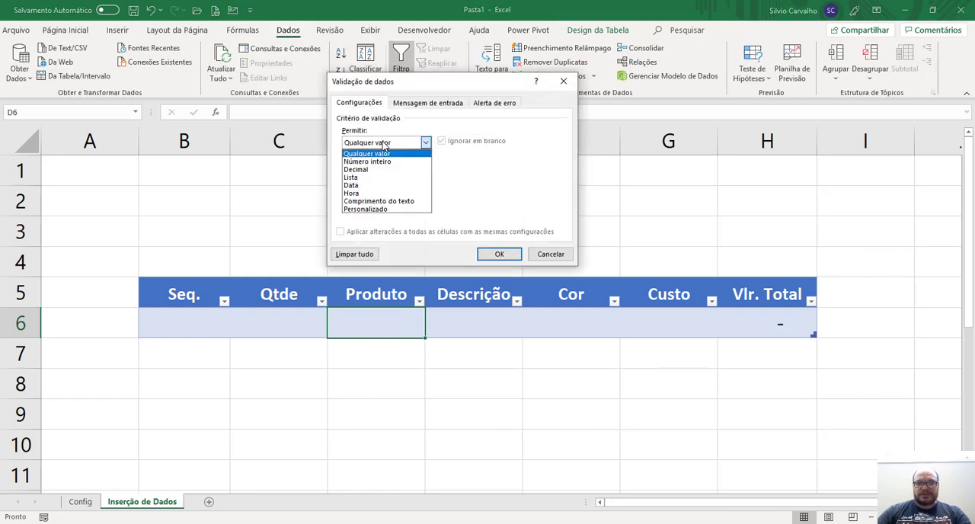
pyautogui.click(370, 180)
pyautogui.click(368, 192)
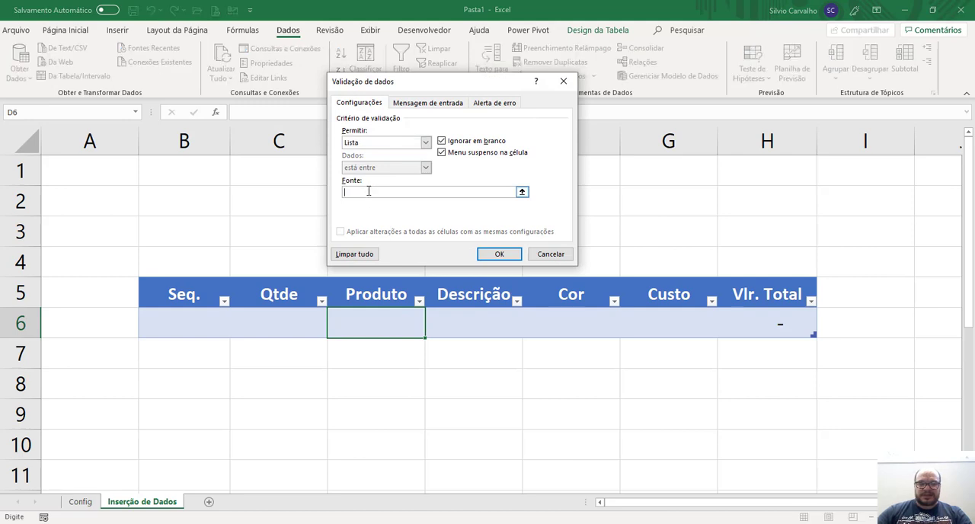
# Use the named range Produtos as the source of the D6 list, and choose Móveis in that cell.
pyautogui.press('F3')
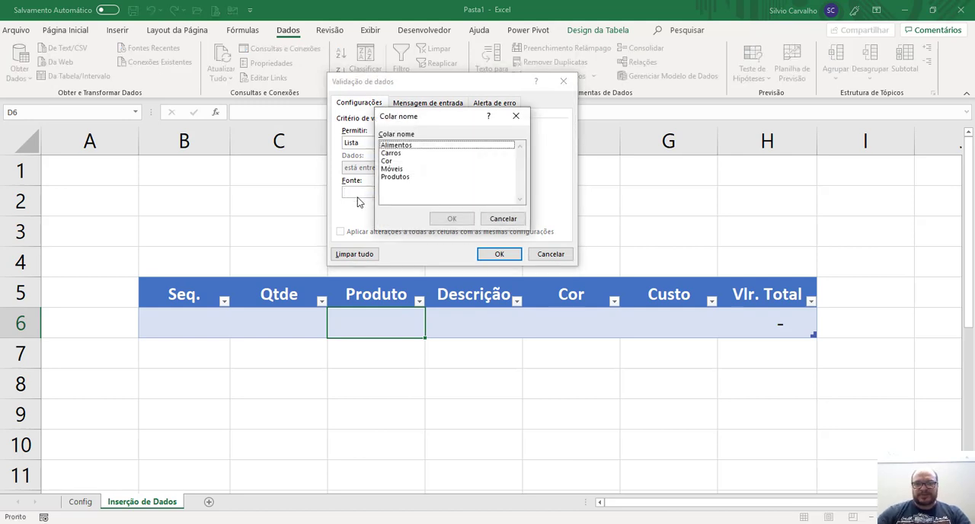
pyautogui.moveTo(426, 118); pyautogui.dragTo(441, 179)
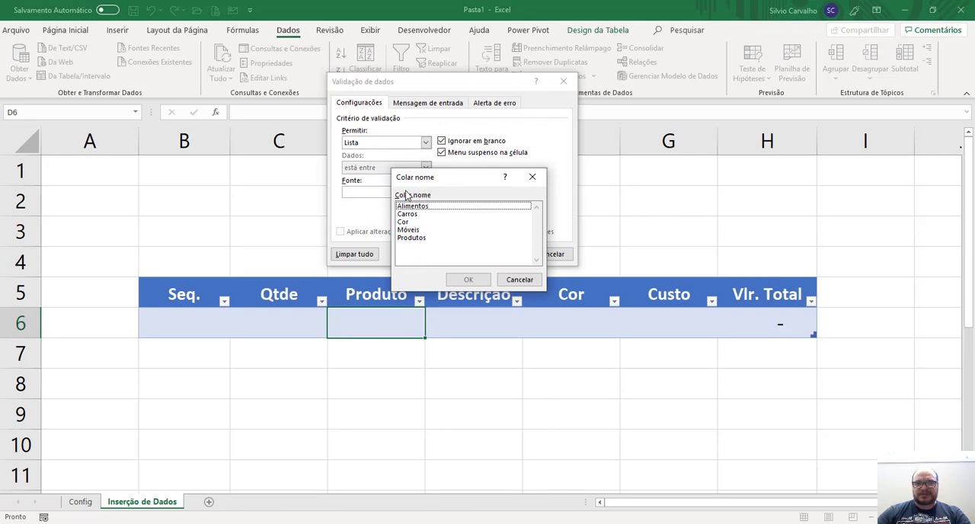
pyautogui.click(422, 238)
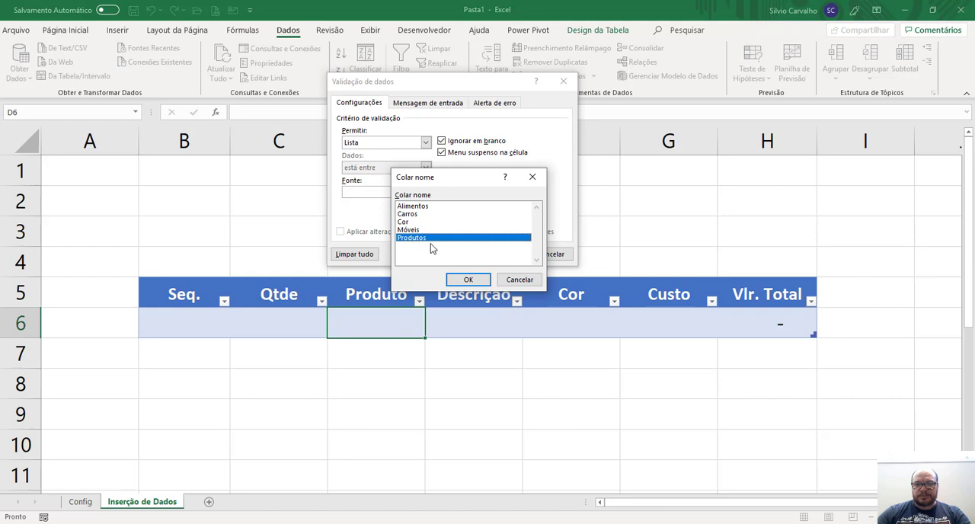
pyautogui.click(468, 281)
pyautogui.click(492, 254)
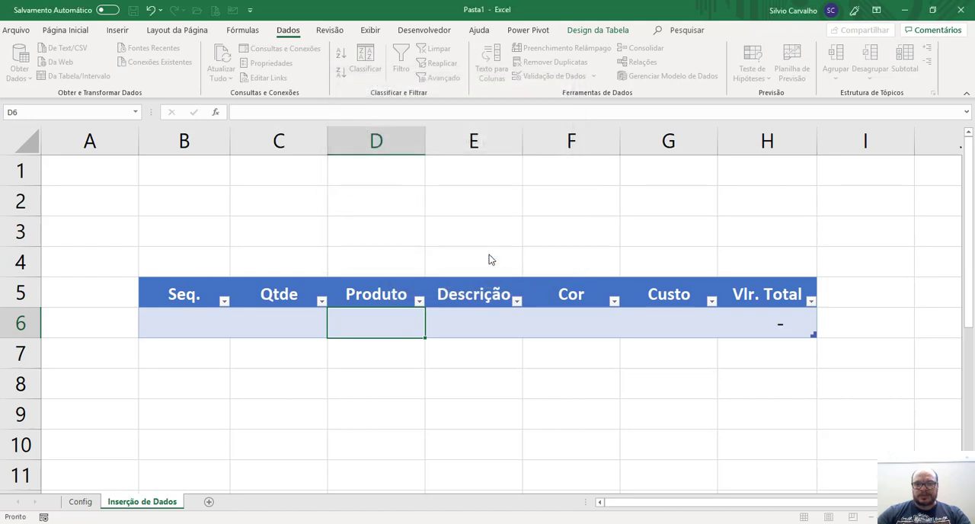
pyautogui.click(432, 332)
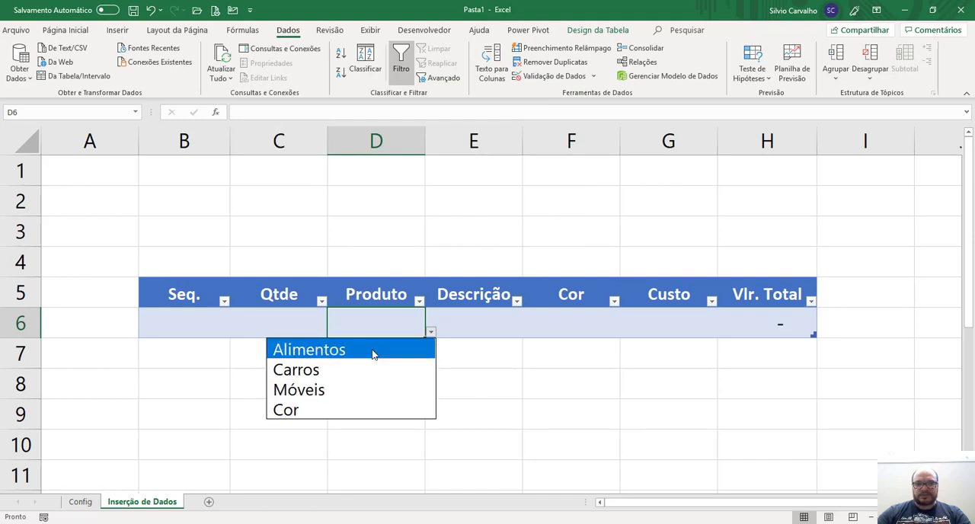
pyautogui.click(345, 390)
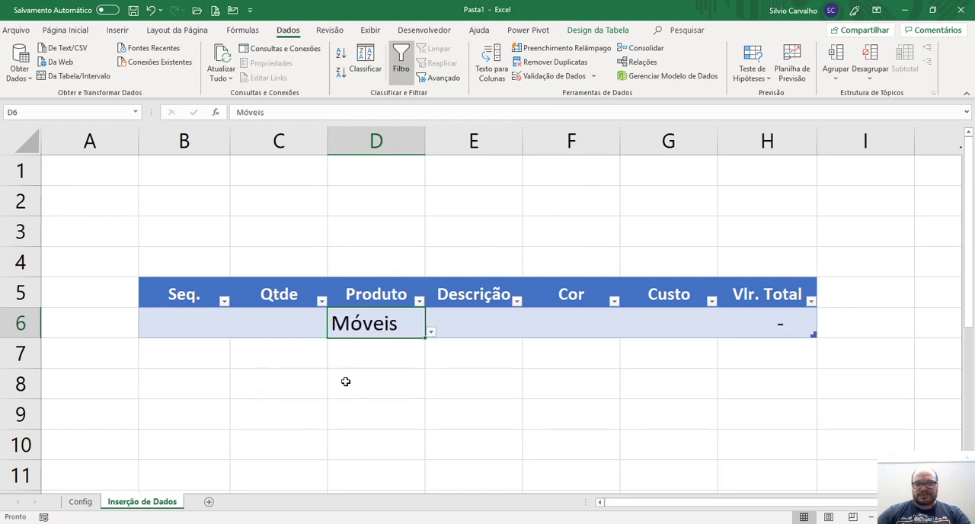
# Add list validation to the Descrição cell E6 with the source =indireto(D6), using a relative reference.
pyautogui.click(481, 323)
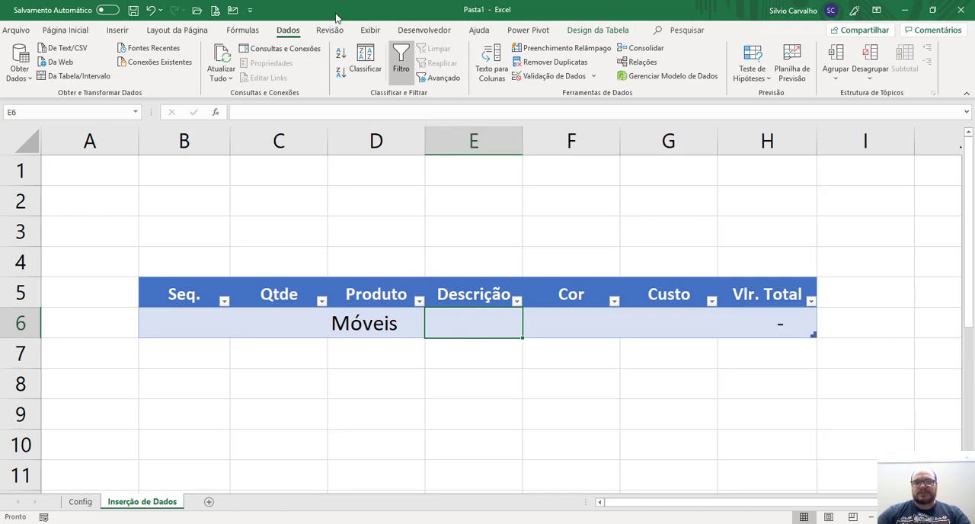
pyautogui.click(533, 78)
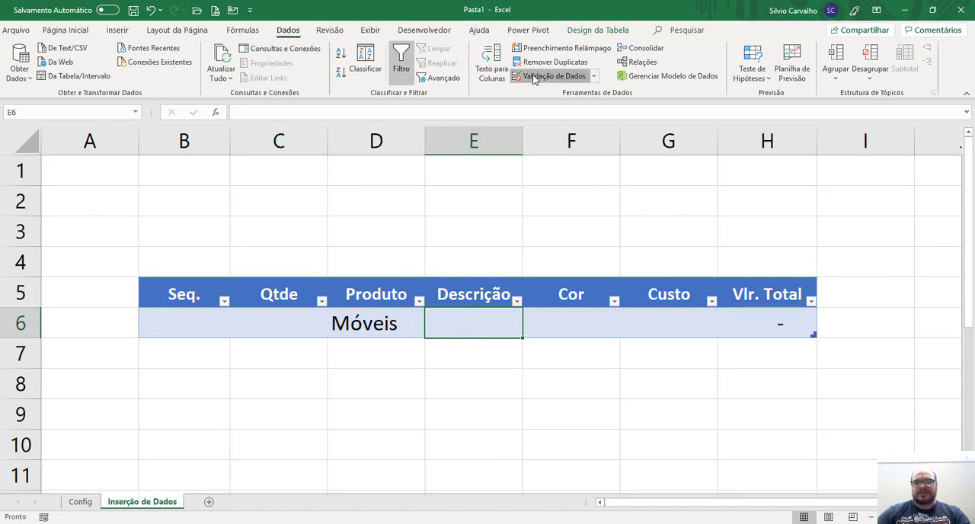
pyautogui.click(382, 146)
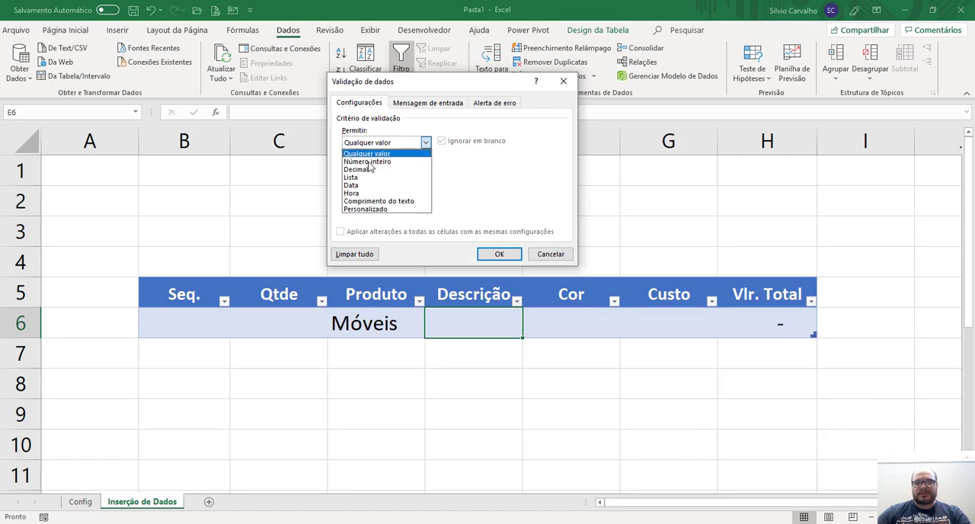
pyautogui.click(369, 176)
pyautogui.click(367, 193)
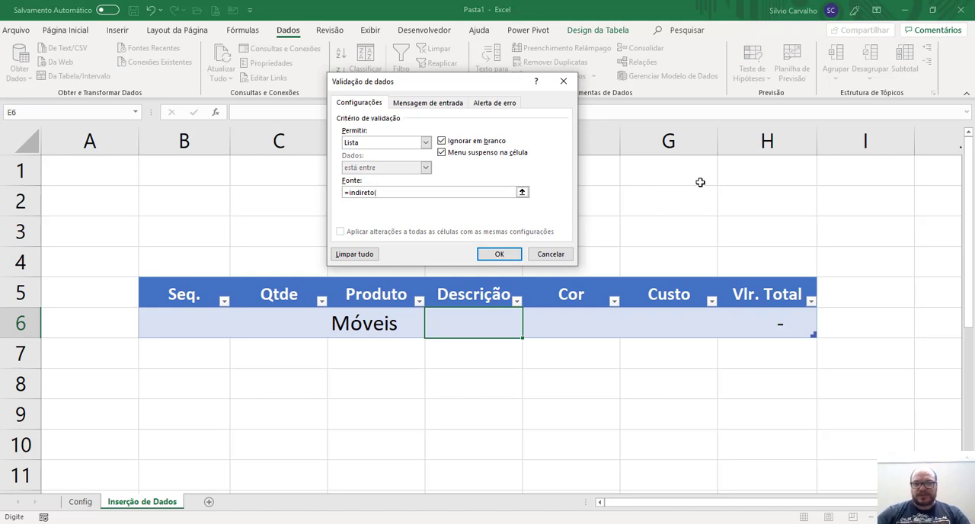
pyautogui.click(358, 318)
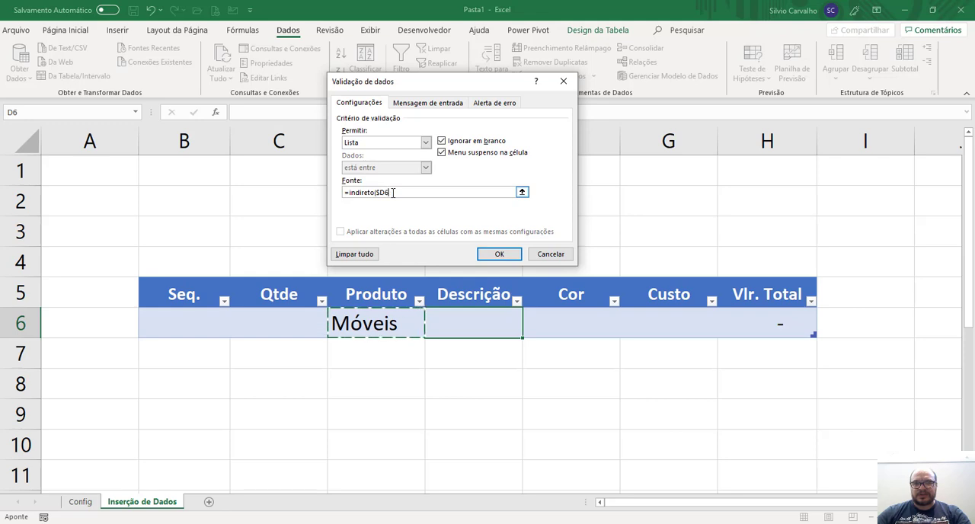
pyautogui.press('F4')
pyautogui.press('F4')
pyautogui.press('F4')
pyautogui.write(')')
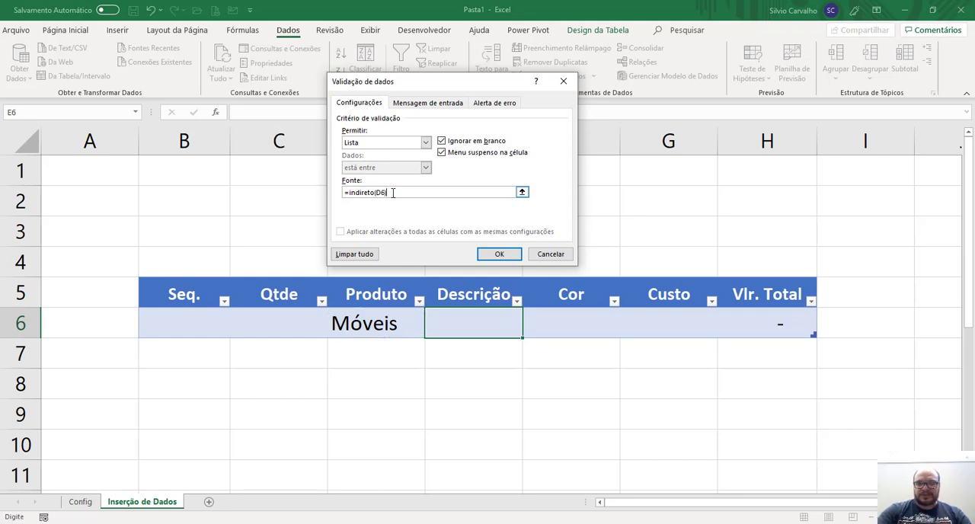
pyautogui.click(484, 258)
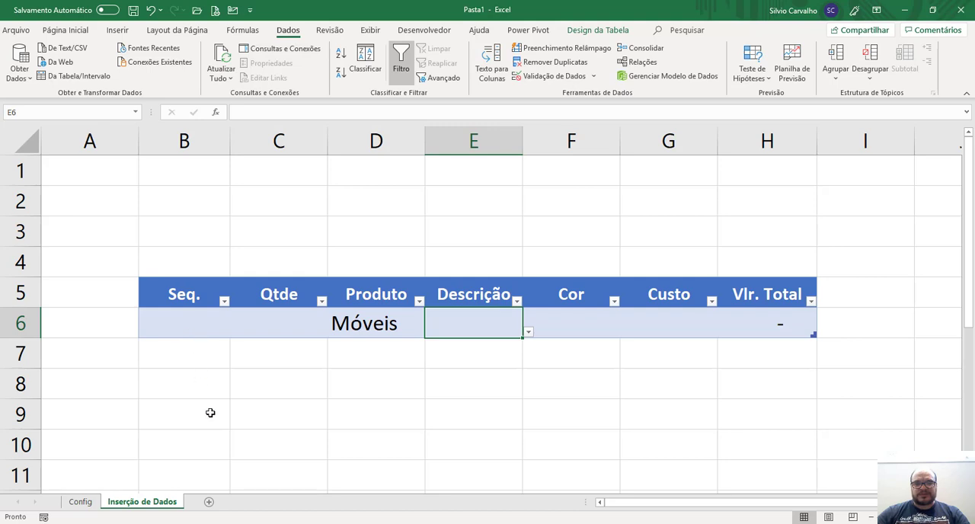
# Check the options offered by the Descrição list in E6 for Móveis, and return to the Produto cell D6.
pyautogui.click(528, 333)
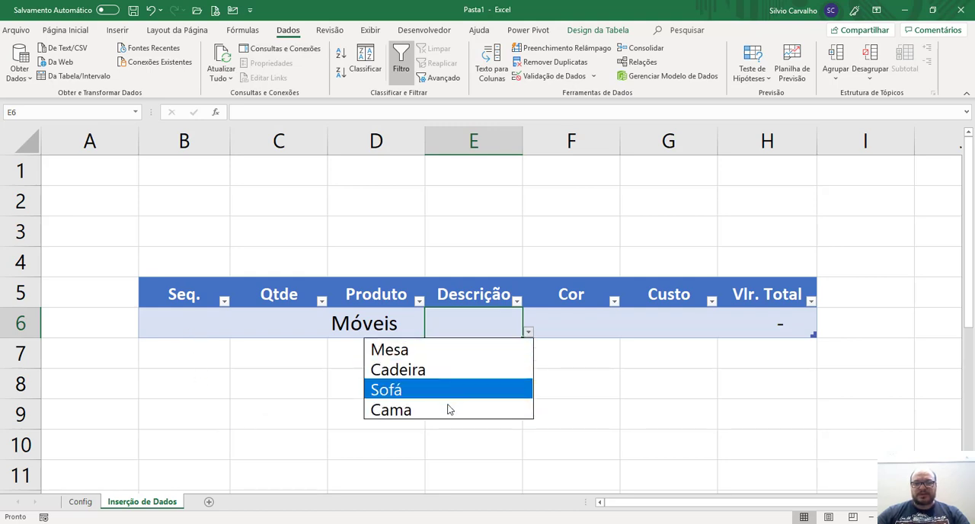
pyautogui.click(405, 323)
pyautogui.click(405, 323)
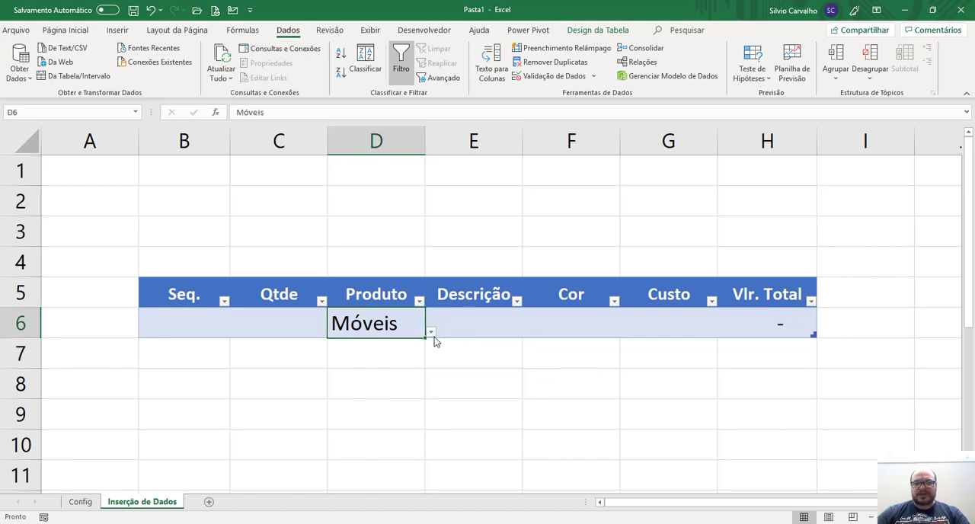
# Choose Alimentos in the Produto cell D6 and check the options offered by the Descrição list in E6.
pyautogui.click(431, 334)
pyautogui.click(409, 348)
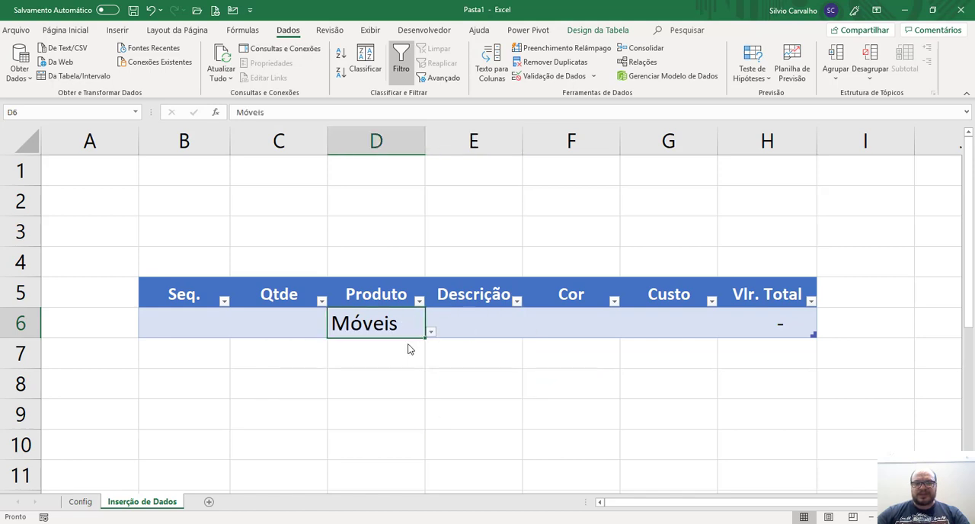
pyautogui.click(485, 321)
pyautogui.click(528, 333)
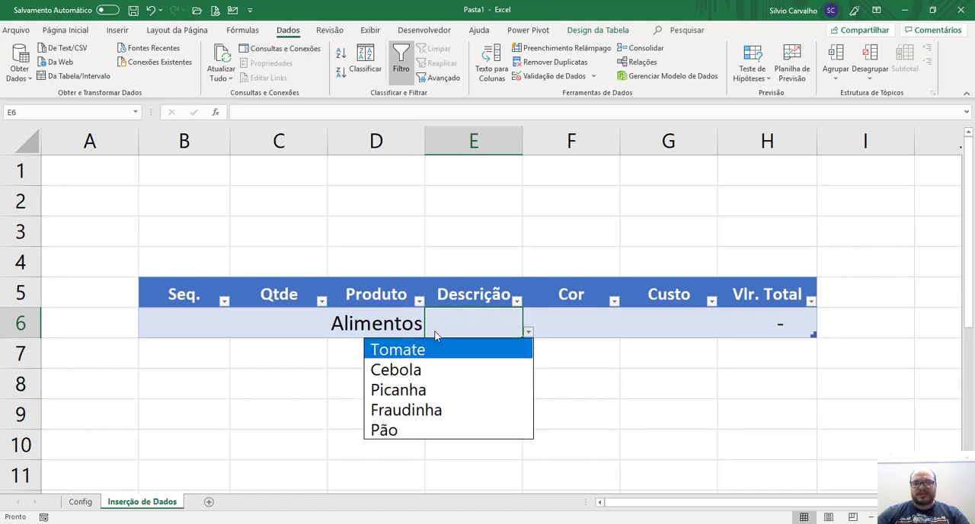
pyautogui.click(462, 326)
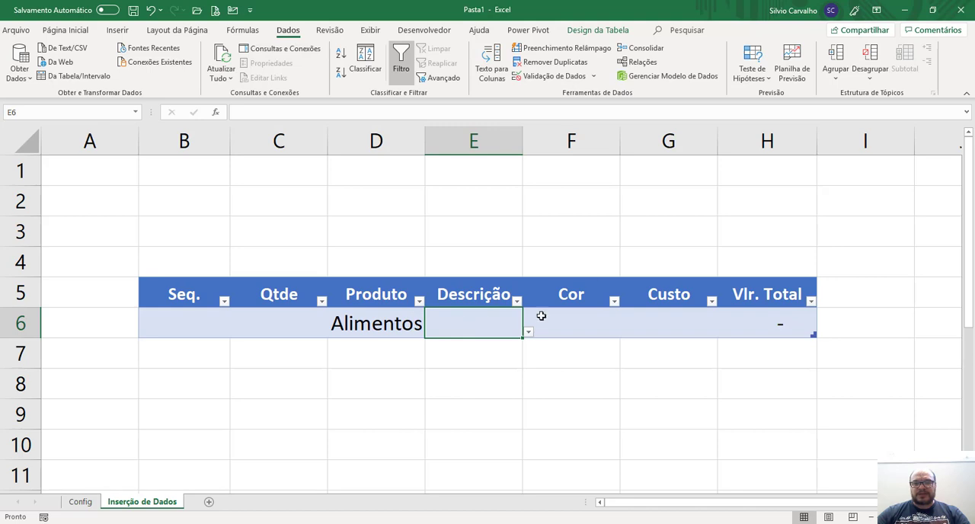
# Try to enter Cadeira in the Descrição cell E6 to test its validation against Alimentos.
pyautogui.press('F2')
pyautogui.write('Cadeira')
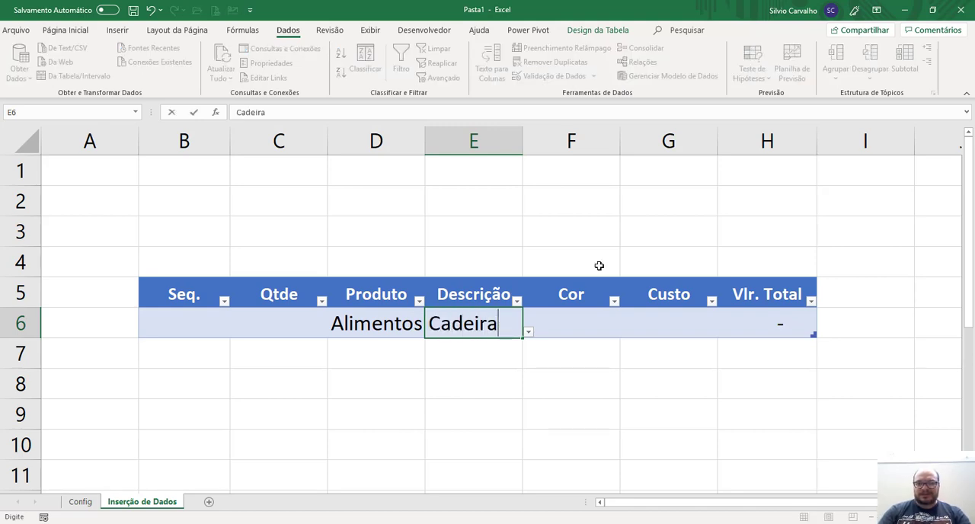
pyautogui.press('Return')
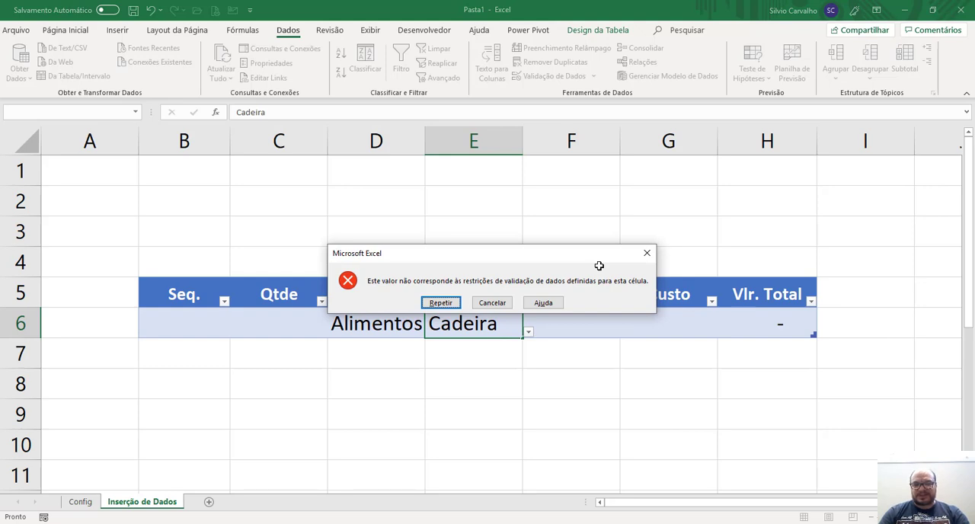
pyautogui.press('Escape')
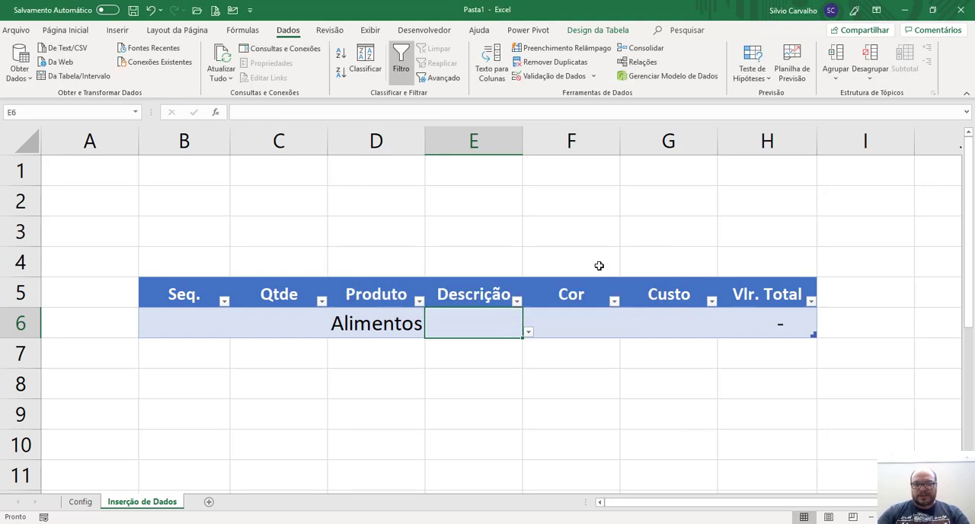
# Pick Tomate from the Descrição list in E6.
pyautogui.hotkey('alt', 'Down')
pyautogui.press('Down')
pyautogui.press('Return')
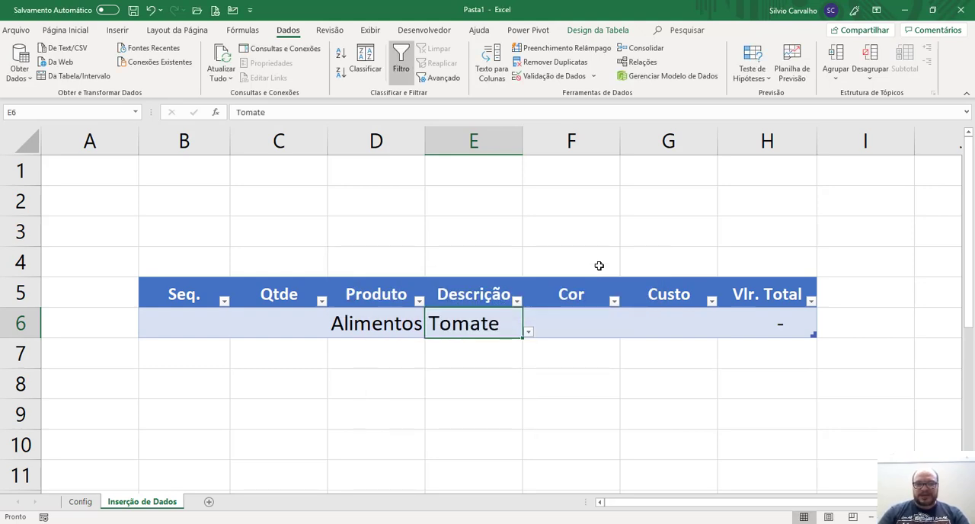
# Set the Descrição cell E6 to Cebola.
pyautogui.write('Ceb')
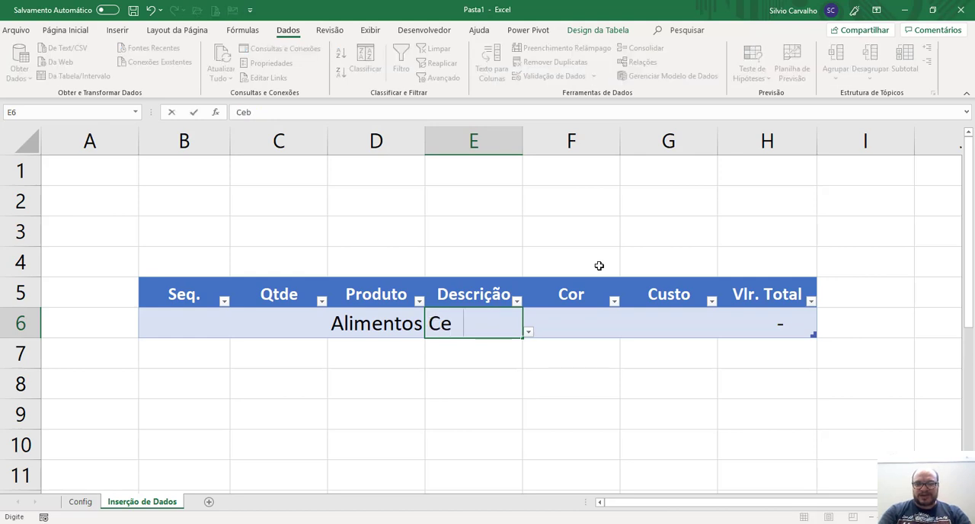
pyautogui.write('ola')
pyautogui.press('Return')
pyautogui.press('Up')
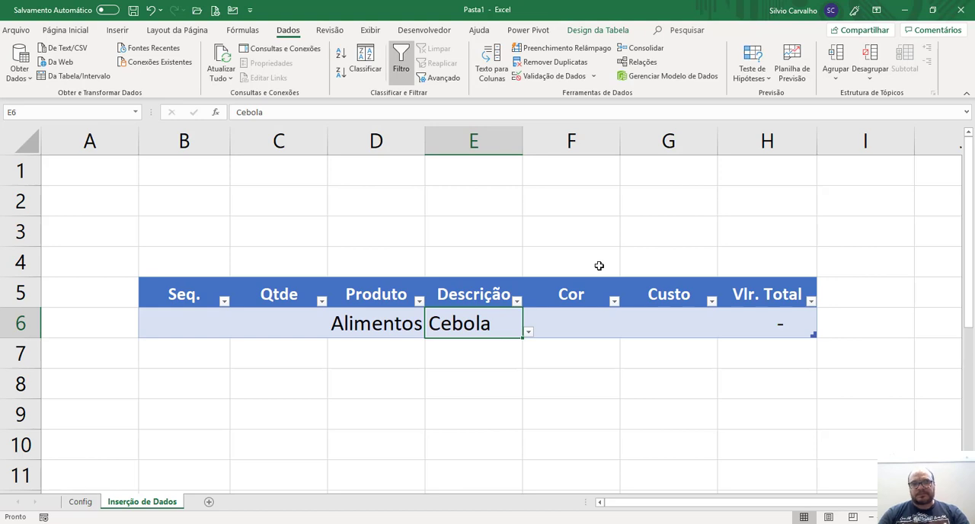
# Fill in the Alimentos row with Seq. 1 and Qtde 2.
pyautogui.press('Left')
pyautogui.press('Left')
pyautogui.press('Left')
pyautogui.write('1')
pyautogui.press('Tab')
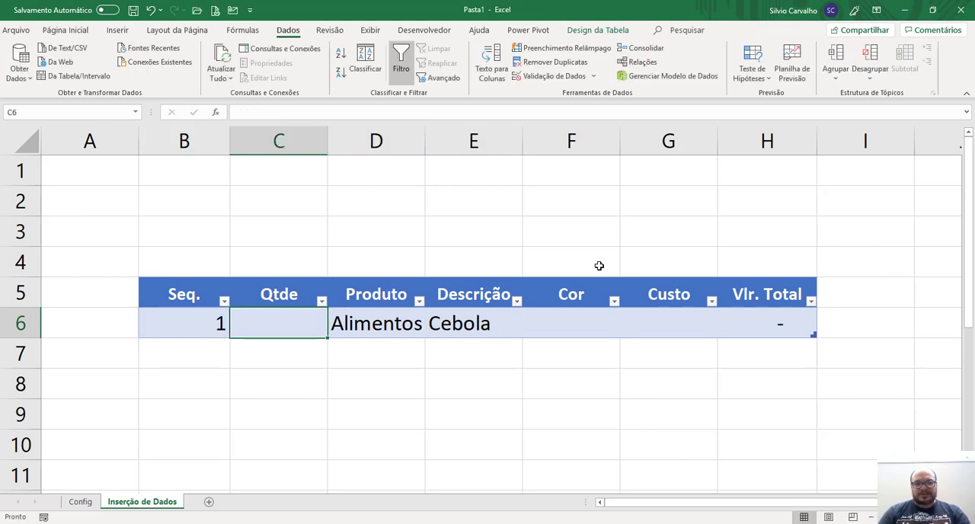
pyautogui.write('2')
pyautogui.press('Tab')
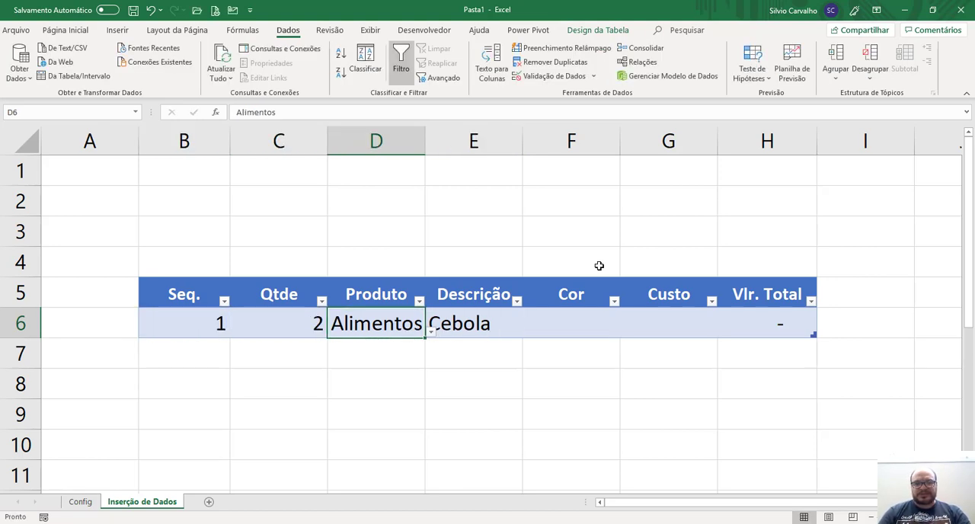
# Complete row 6 with Cor Verde and Custo 10, and go to its Vlr. Total cell.
pyautogui.press('Tab')
pyautogui.press('Tab')
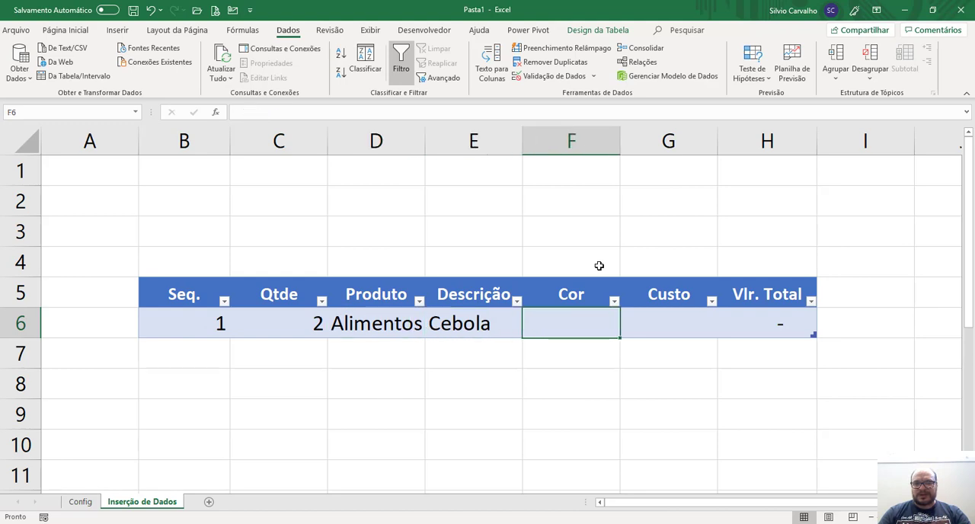
pyautogui.write('Verde')
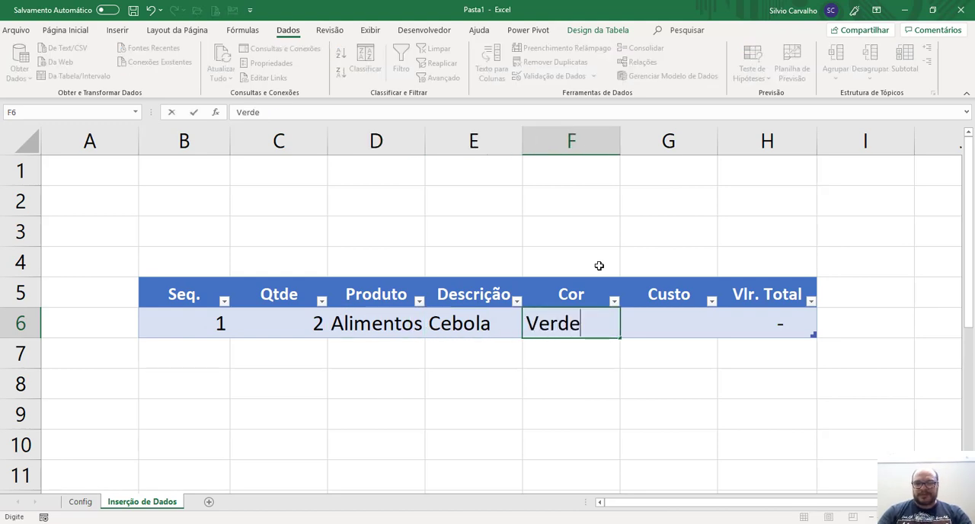
pyautogui.press('Return')
pyautogui.press('Up')
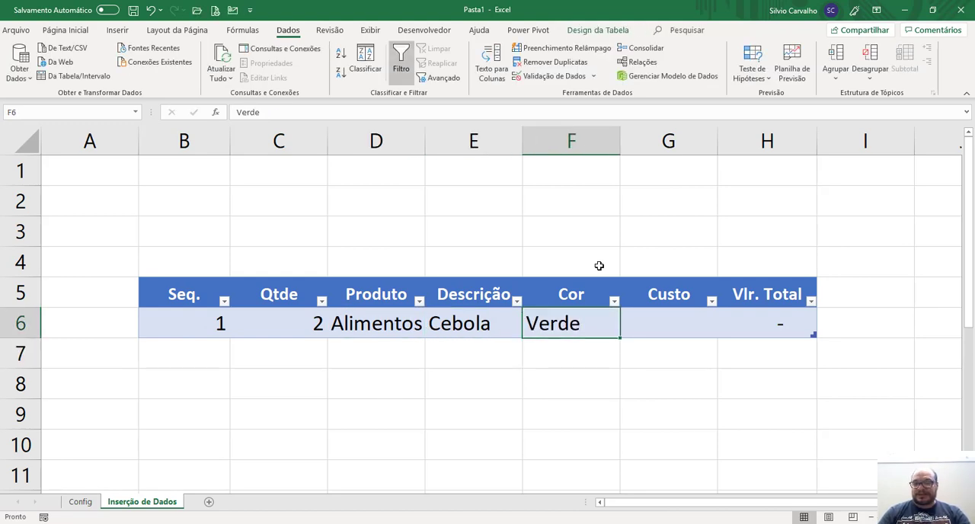
pyautogui.press('Tab')
pyautogui.write('10')
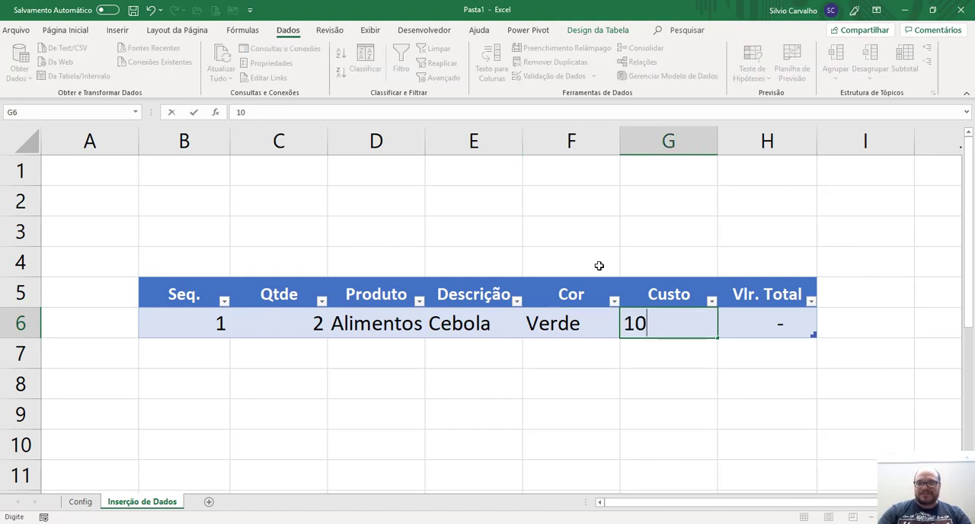
pyautogui.press('Return')
pyautogui.press('Up')
pyautogui.press('Right')
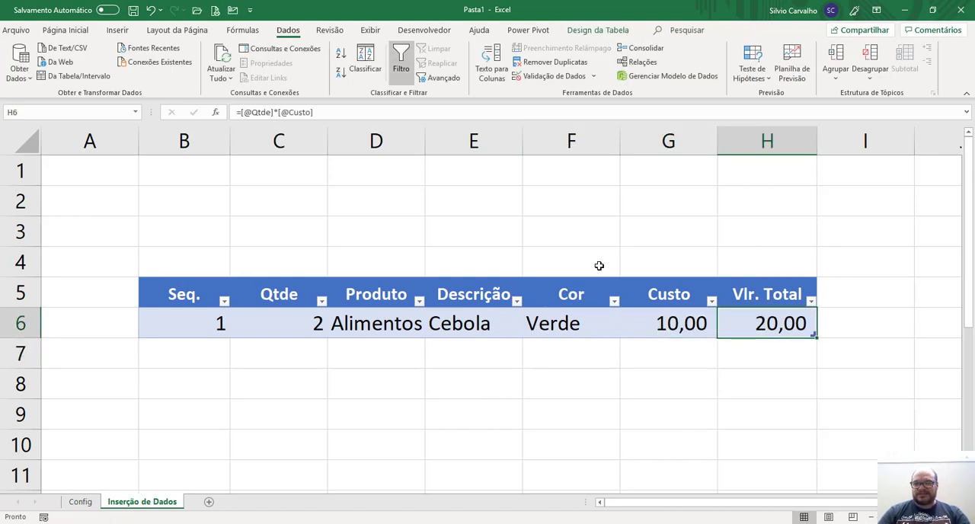
# Center the contents of the whole Seq. and Qtde columns, B and C.
pyautogui.press('Left')
pyautogui.press('Left')
pyautogui.press('Left')
pyautogui.press('Left')
pyautogui.press('Left')
pyautogui.press('Left')
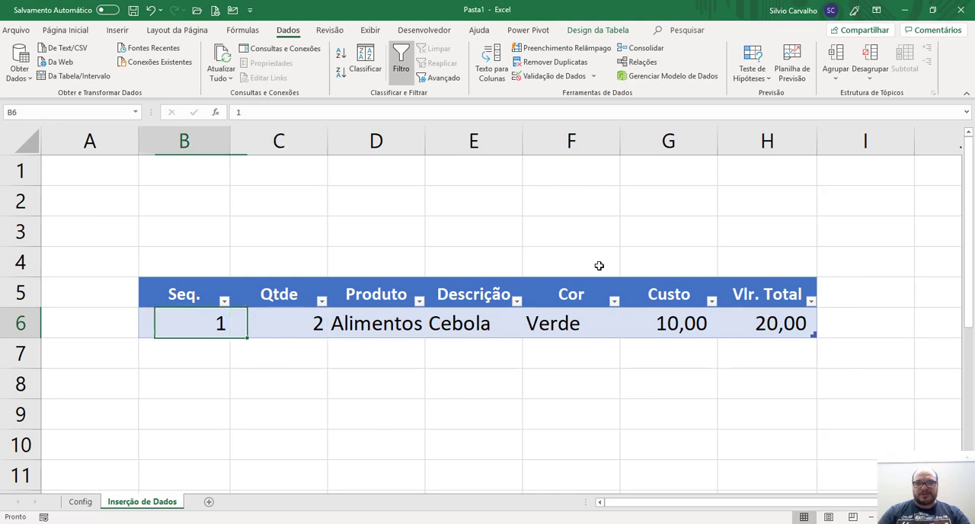
pyautogui.hotkey('shift', 'Right')
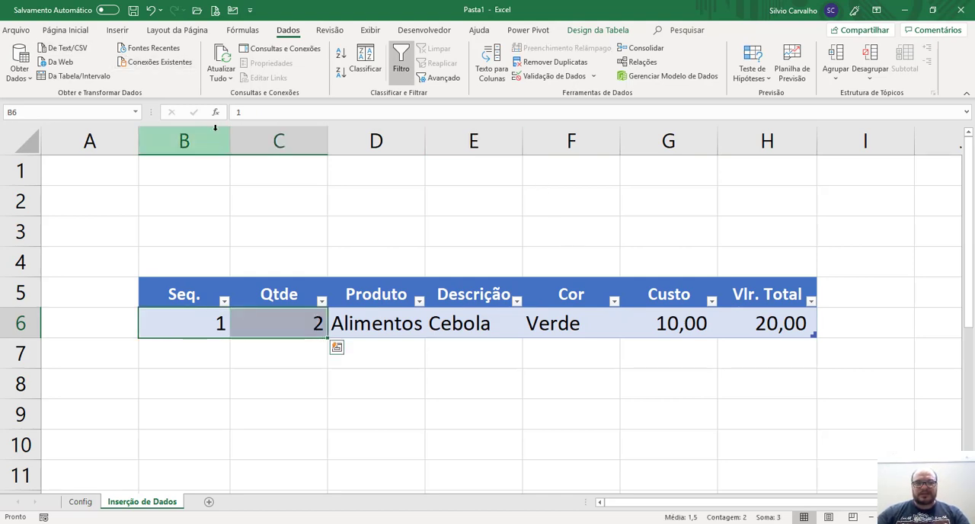
pyautogui.moveTo(212, 137); pyautogui.dragTo(250, 136)
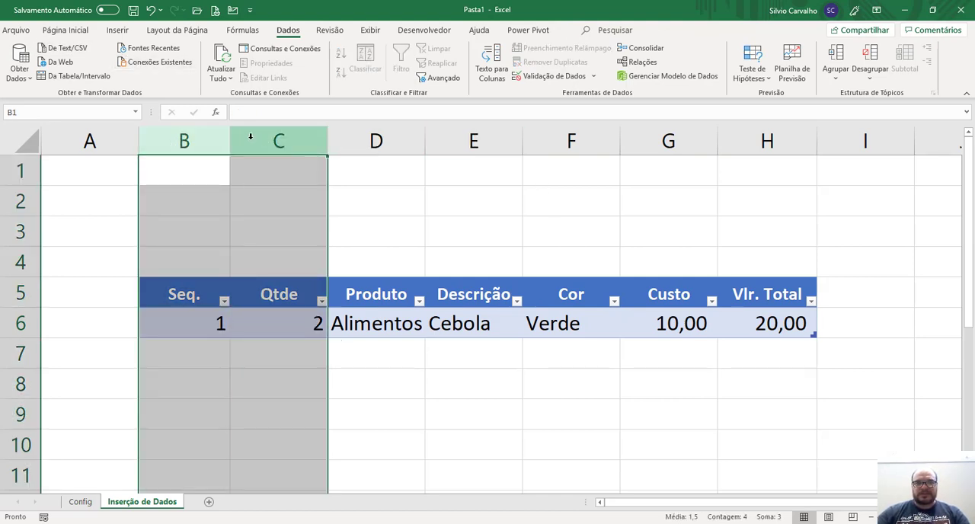
pyautogui.click(76, 30)
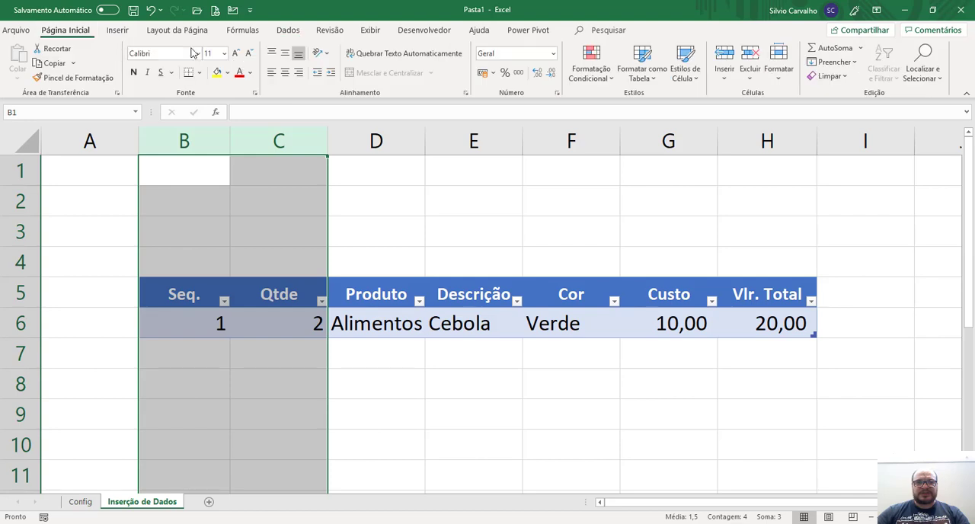
pyautogui.click(285, 73)
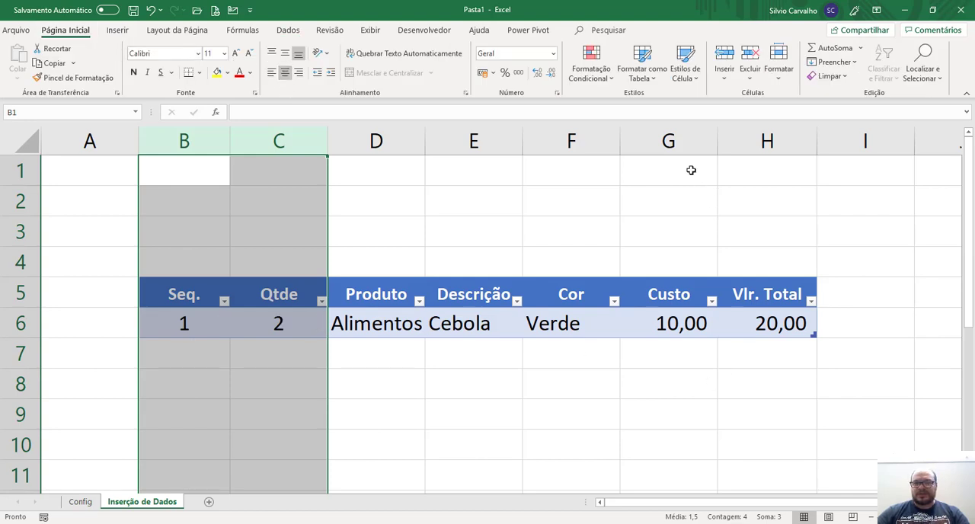
# Apply the Contábil number format with thousands separator to columns G and H, and widen columns D and E slightly.
pyautogui.moveTo(669, 141); pyautogui.dragTo(762, 139)
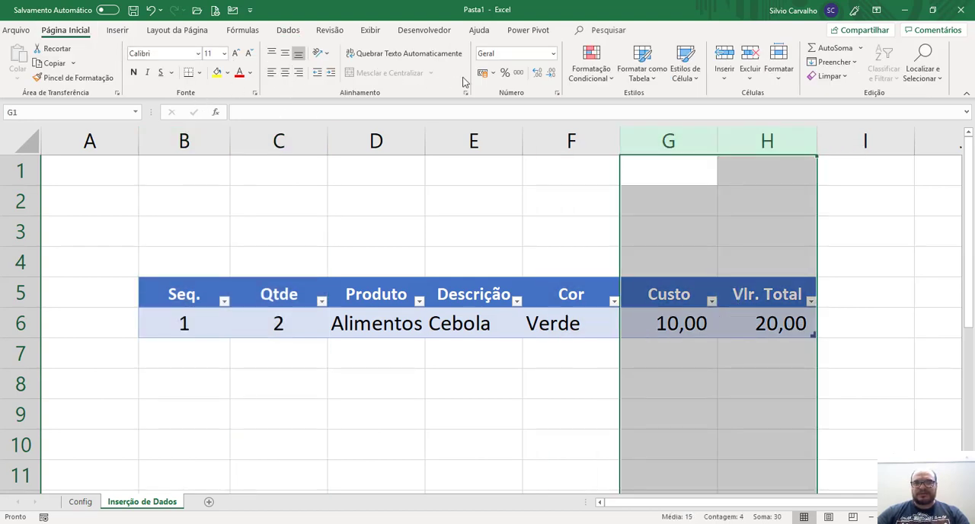
pyautogui.click(518, 73)
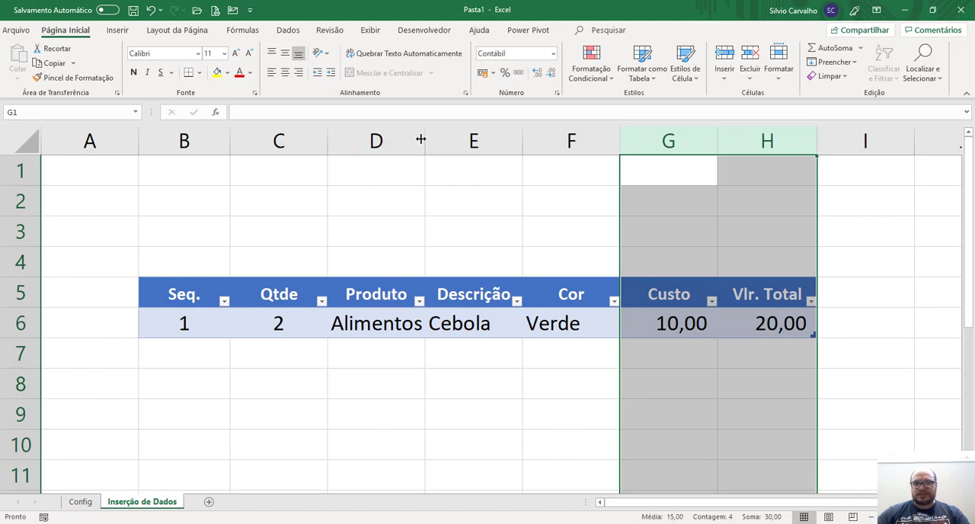
pyautogui.moveTo(420, 139); pyautogui.dragTo(464, 145)
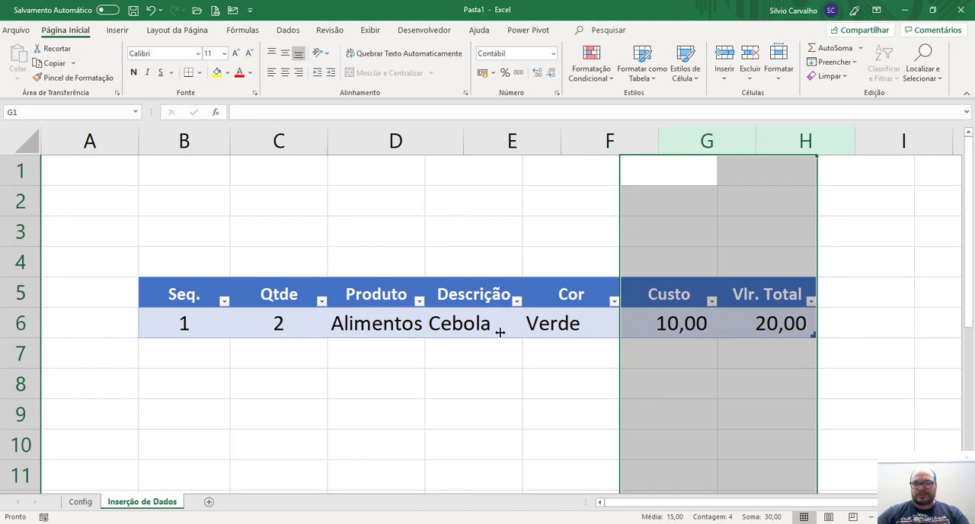
pyautogui.moveTo(562, 149); pyautogui.dragTo(573, 153)
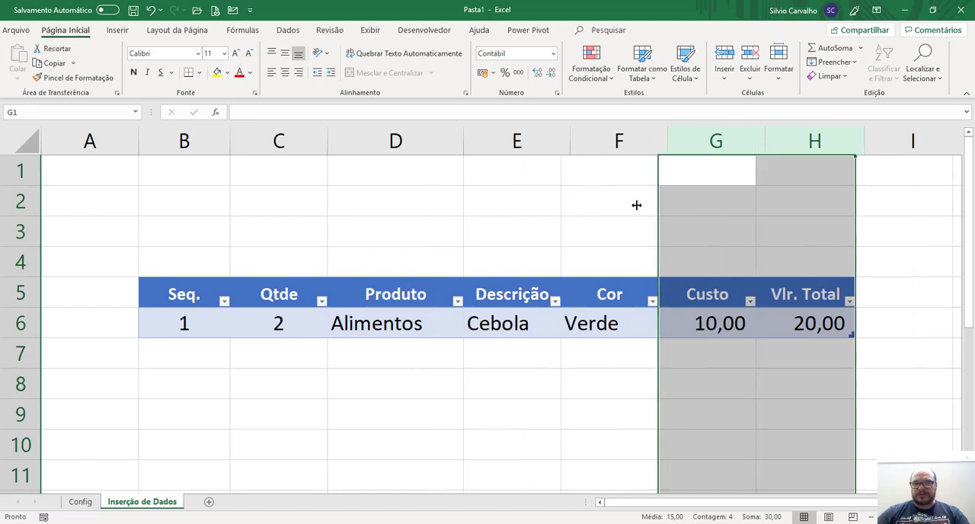
pyautogui.click(610, 299)
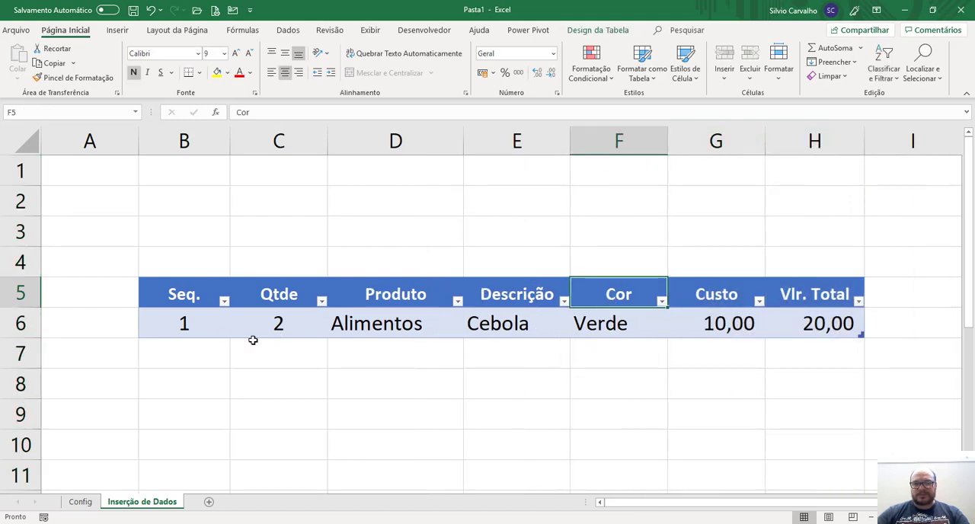
# Add a second record in row 7 with Seq. 2 and Qtde 4.
pyautogui.click(218, 329)
pyautogui.click(201, 350)
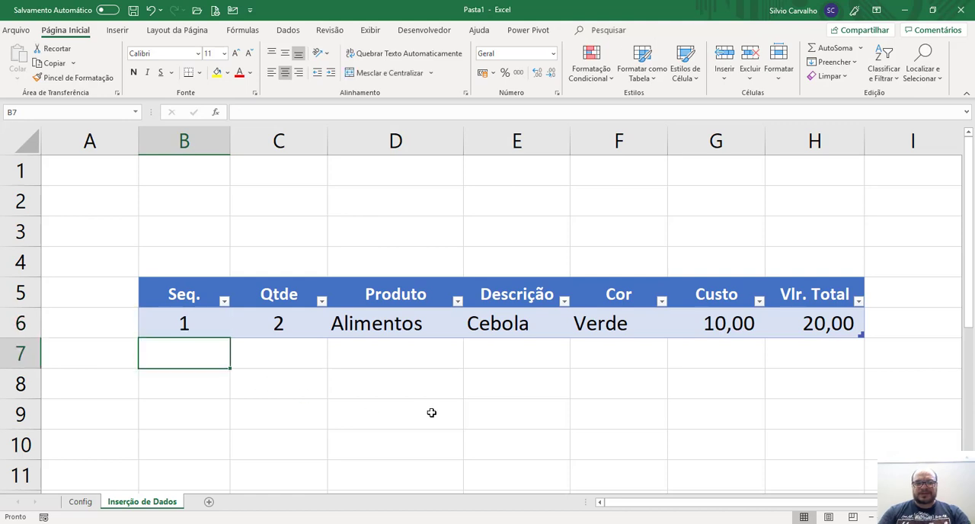
pyautogui.write('2')
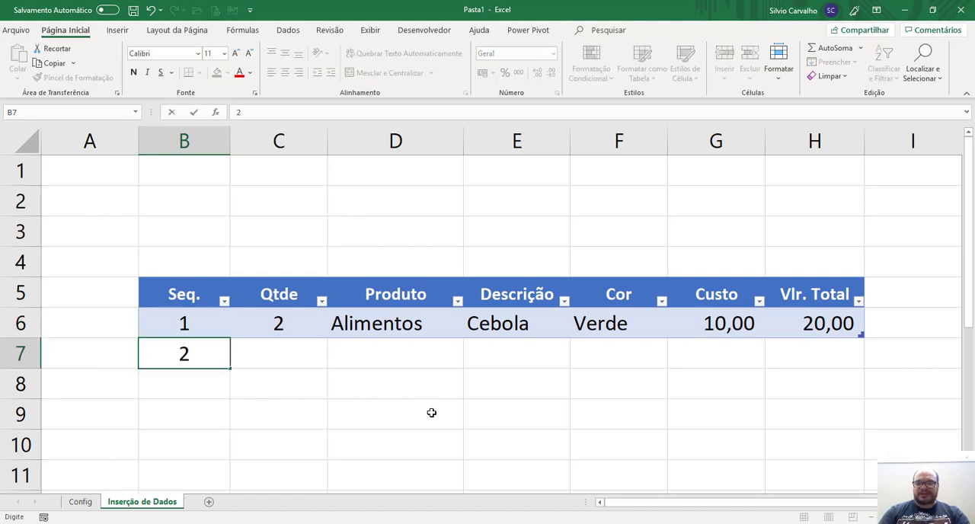
pyautogui.press('Return')
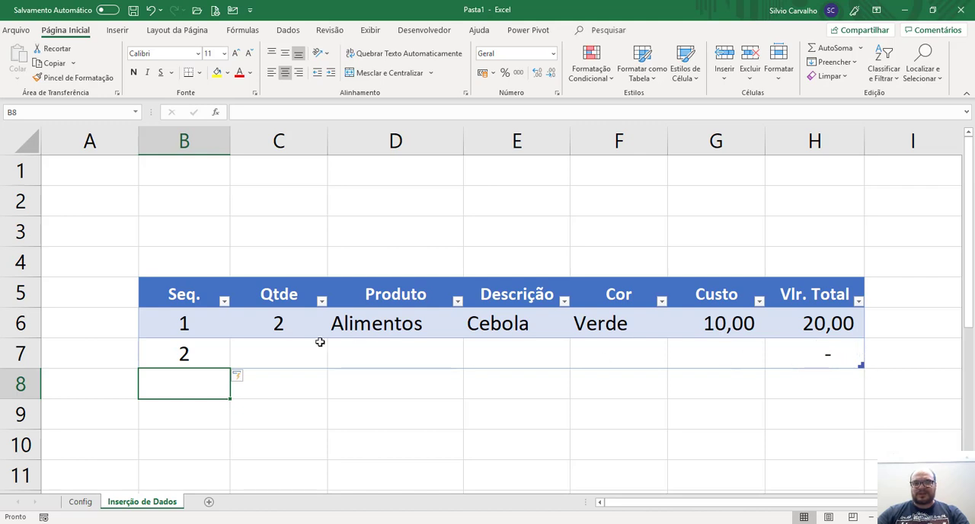
pyautogui.click(270, 353)
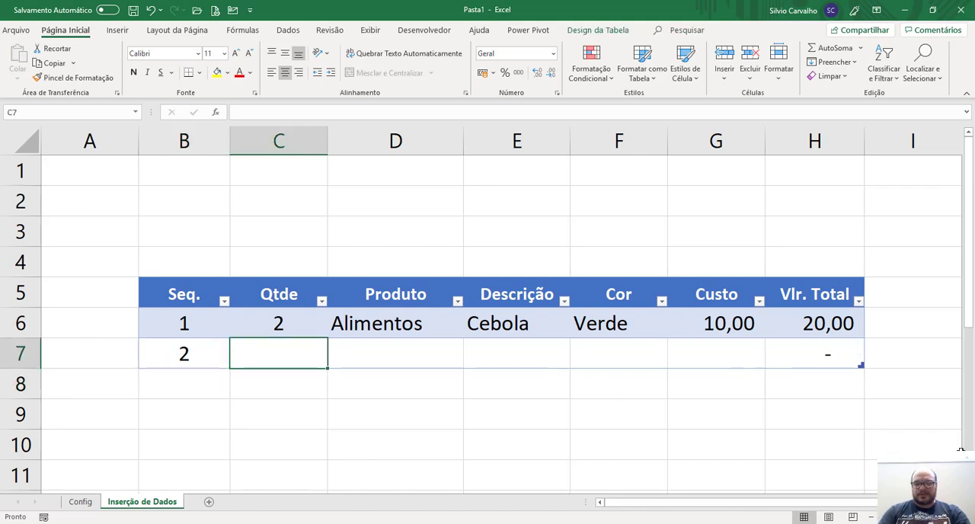
pyautogui.write('4')
pyautogui.press('Return')
pyautogui.press('Up')
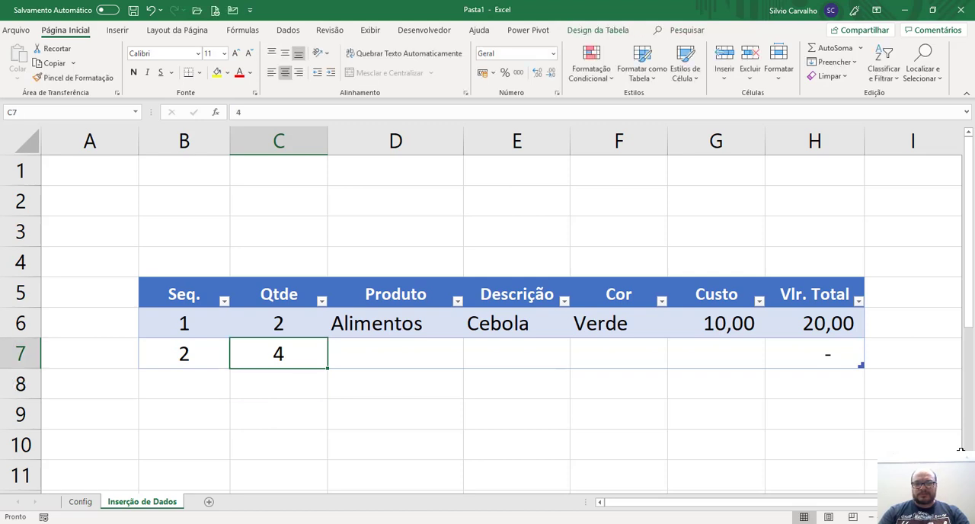
# Choose Carros from the drop-down list in the Produto cell D7.
pyautogui.press('Tab')
pyautogui.hotkey('alt', 'Down')
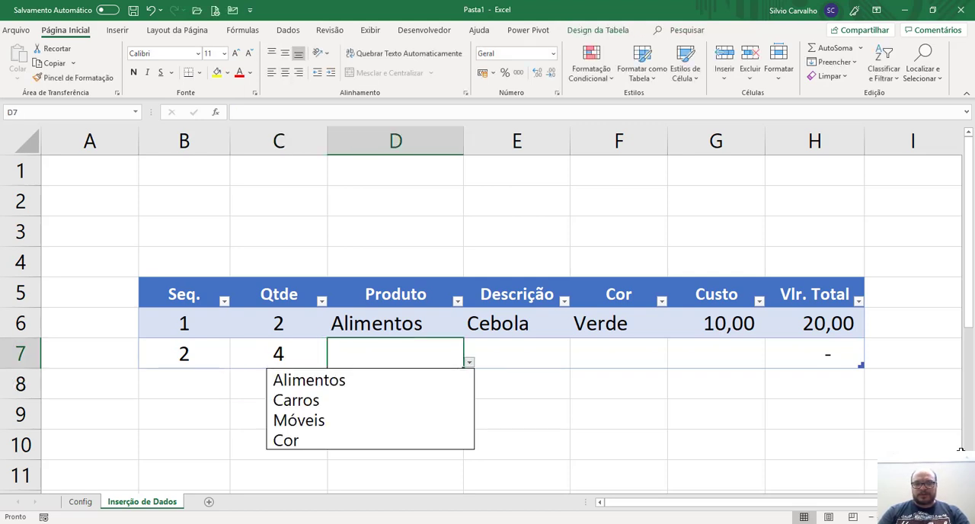
pyautogui.press('Down')
pyautogui.press('Down')
pyautogui.press('Return')
pyautogui.press('Tab')
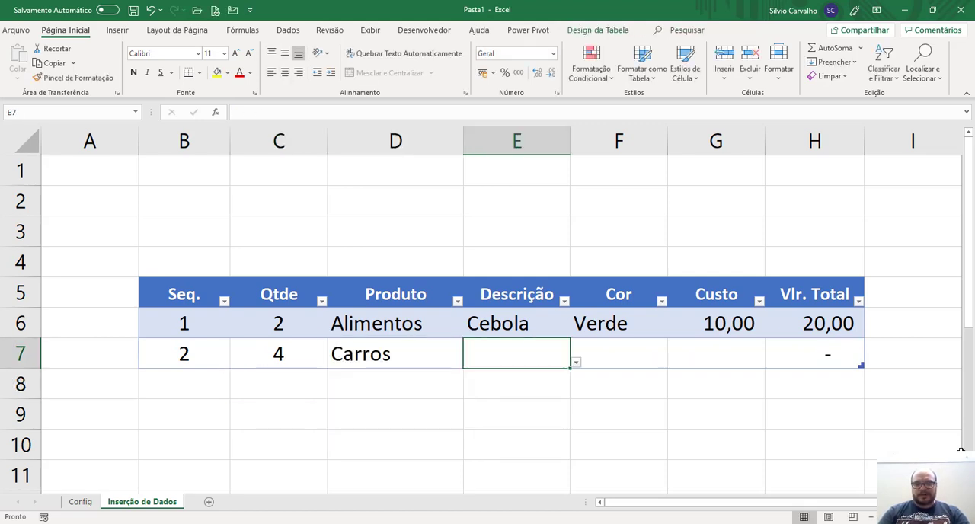
# Choose Vectra from the dependent list in the Descrição cell E7, and go to the Cor cell F7.
pyautogui.hotkey('alt', 'Down')
pyautogui.press('Down')
pyautogui.press('Down')
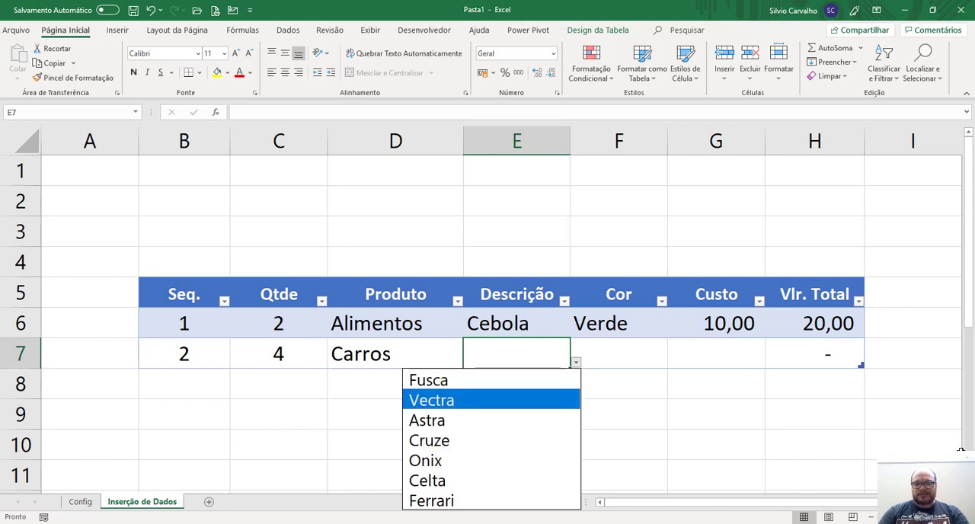
pyautogui.press('Return')
pyautogui.press('Tab')
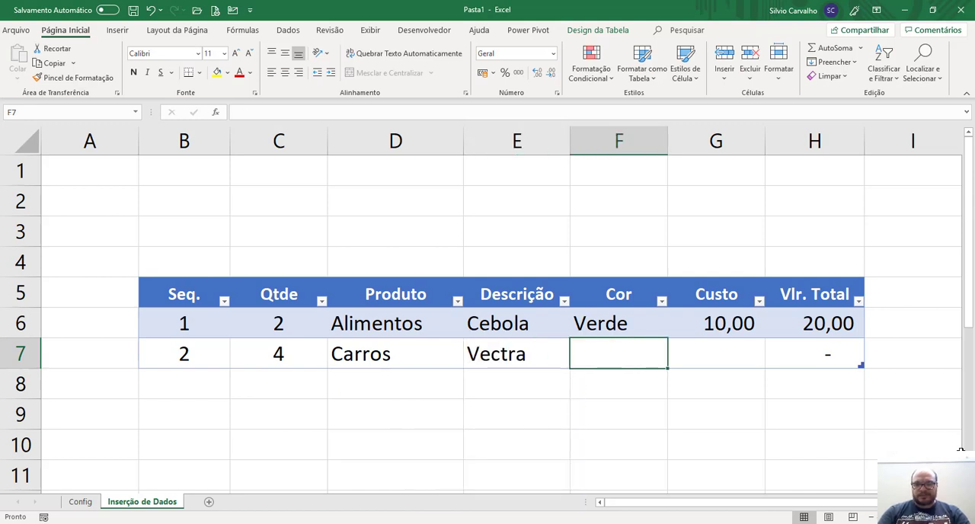
# Enter Cinza as the Cor of the second record in cell F7.
pyautogui.write('Cinza')
pyautogui.press('Return')
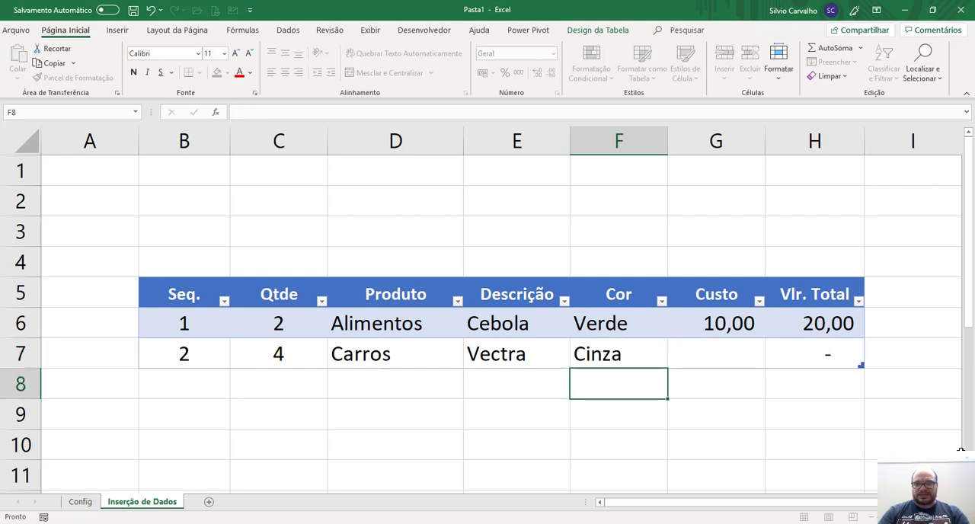
pyautogui.press('Up')
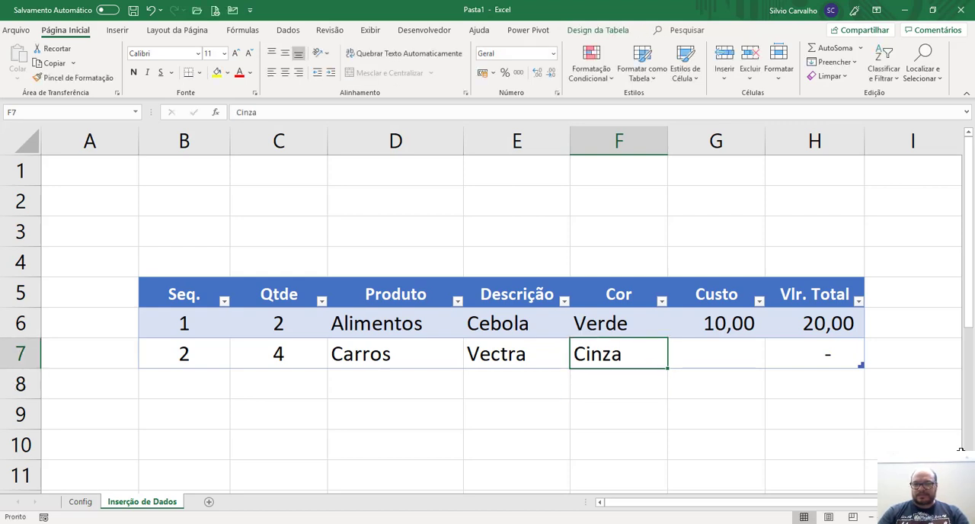
pyautogui.press('Up')
pyautogui.press('Down')
pyautogui.press('Up')
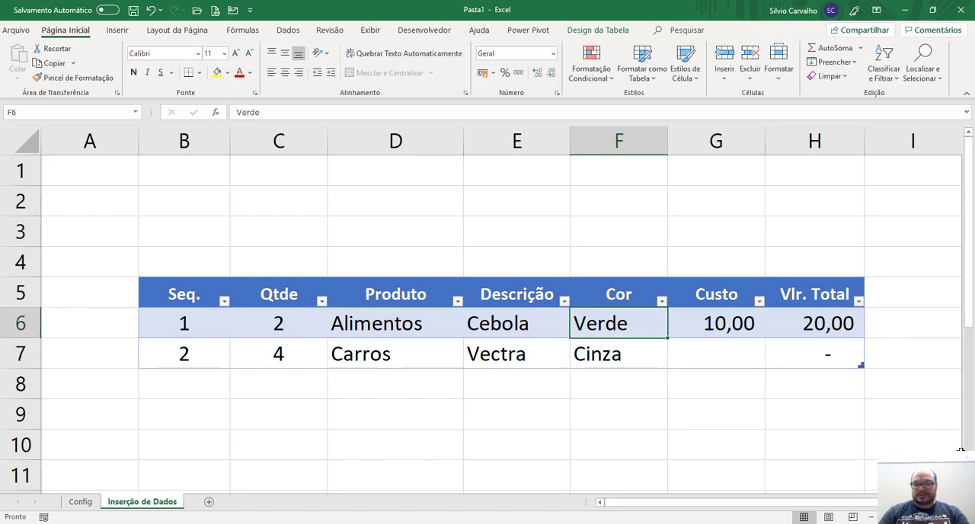
pyautogui.press('Down')
pyautogui.press('Up')
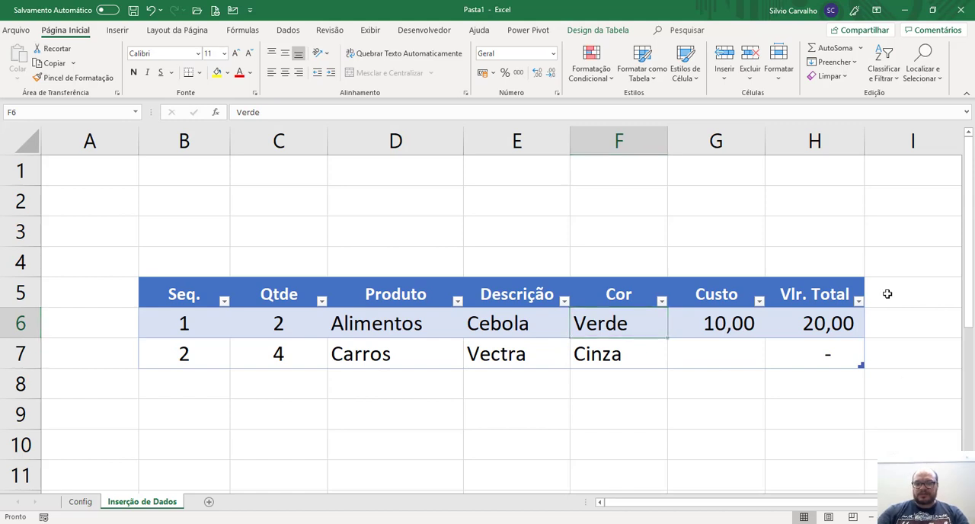
# Restrict the Cor cell F6 to a drop-down list sourced from =Cor, and fill it down to F7.
pyautogui.hotkey('ctrl', 'pageup')
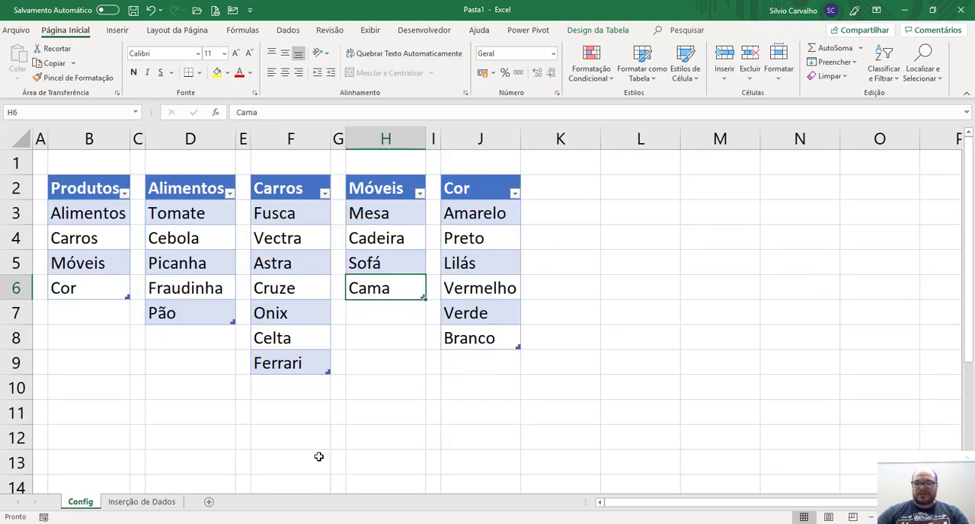
pyautogui.hotkey('ctrl', 'pagedown')
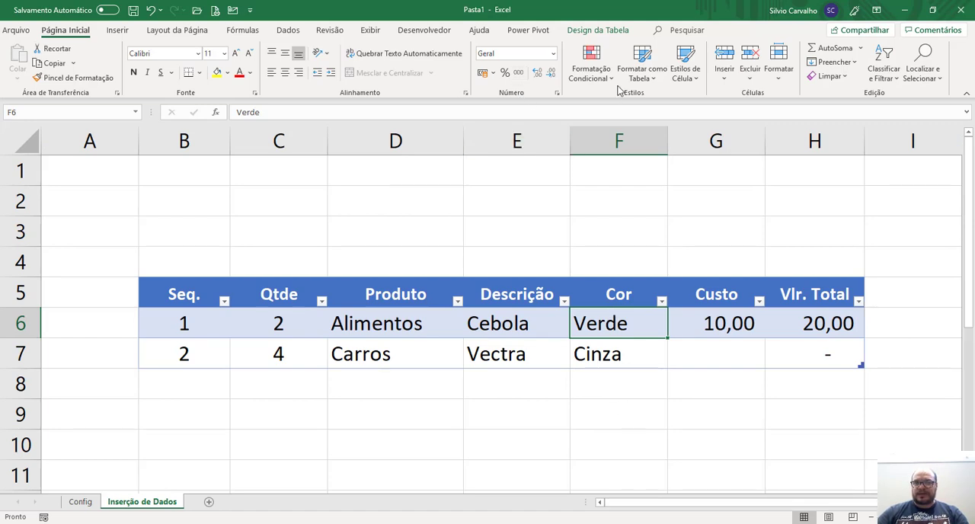
pyautogui.click(288, 30)
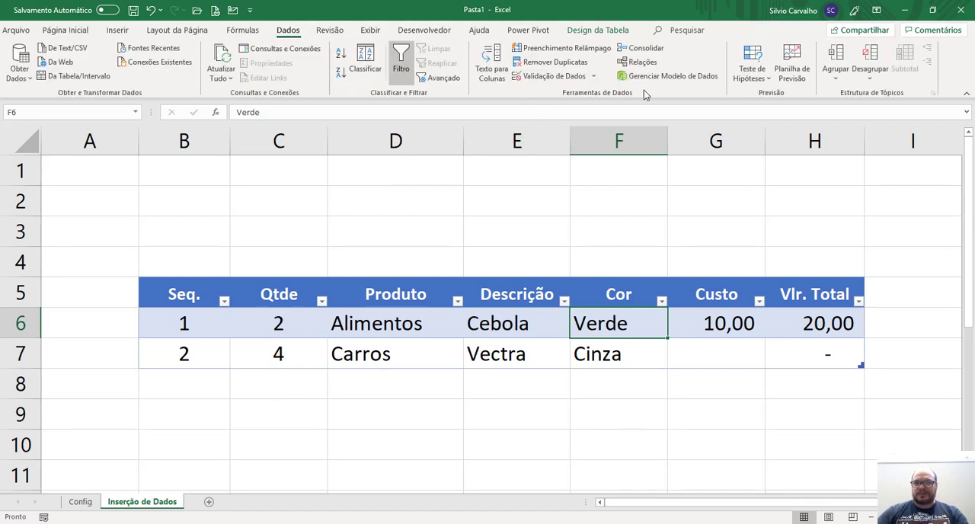
pyautogui.click(554, 74)
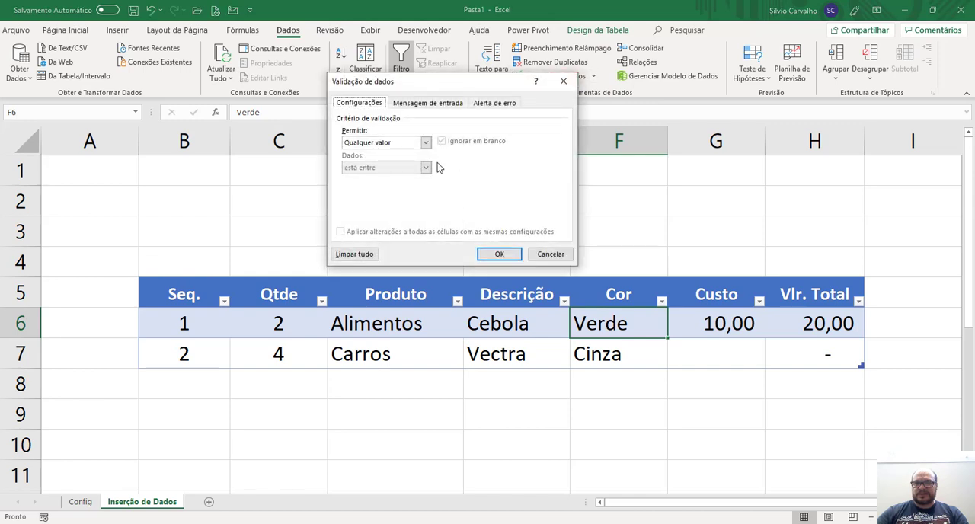
pyautogui.click(425, 142)
pyautogui.click(370, 177)
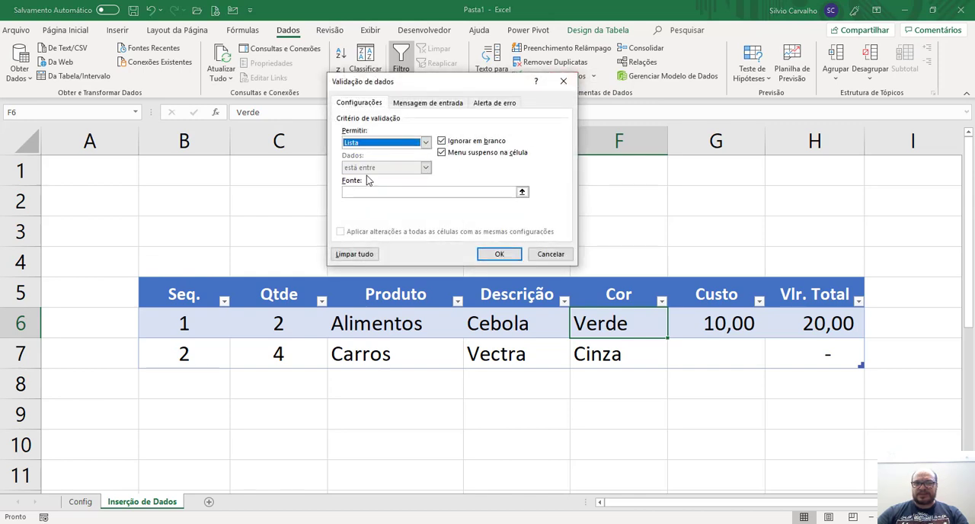
pyautogui.click(373, 192)
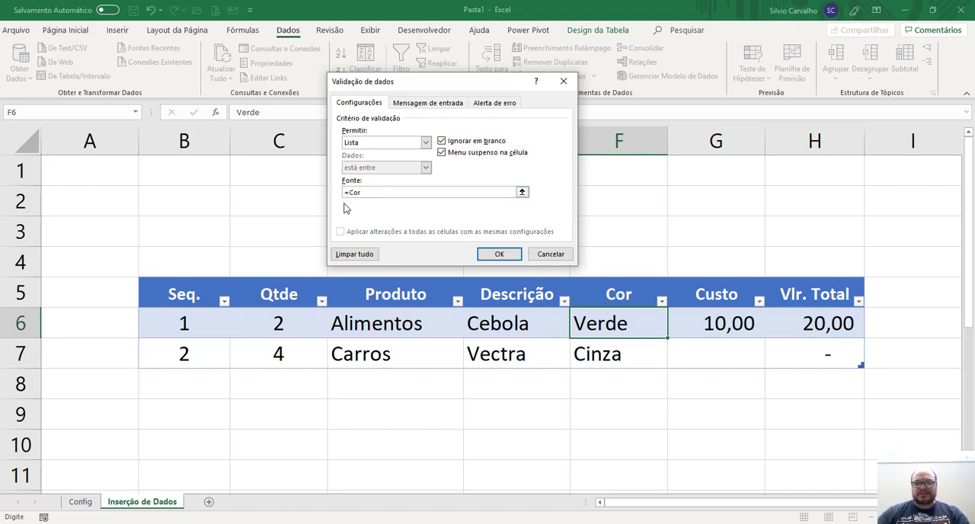
pyautogui.click(501, 256)
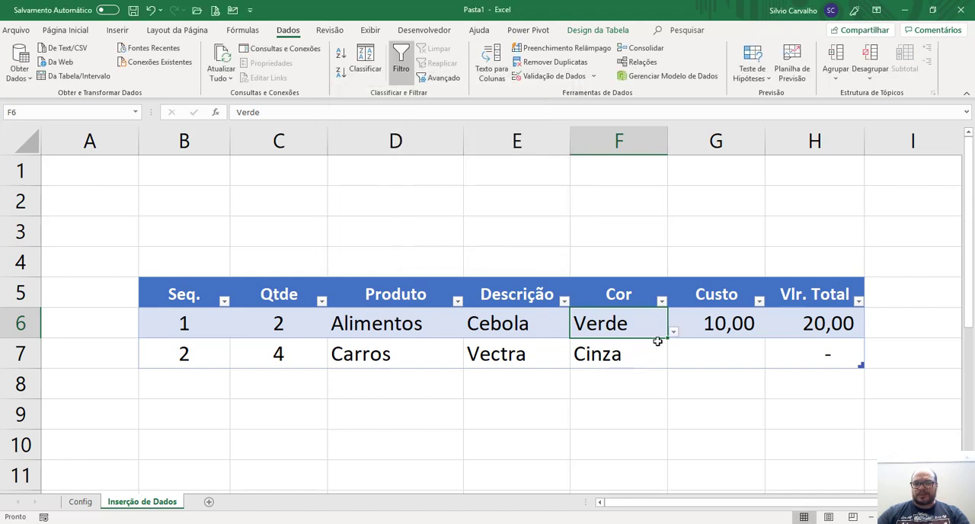
pyautogui.moveTo(667, 339); pyautogui.dragTo(657, 363)
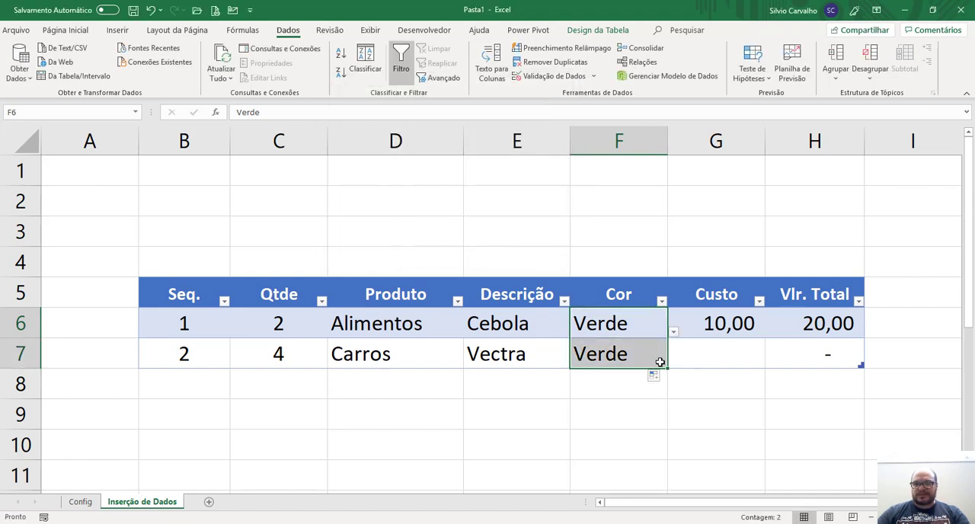
# Try to enter Cinza in the Cor cell F7 to test the list validation, and discard the entry.
pyautogui.click(651, 355)
pyautogui.write('Cinza')
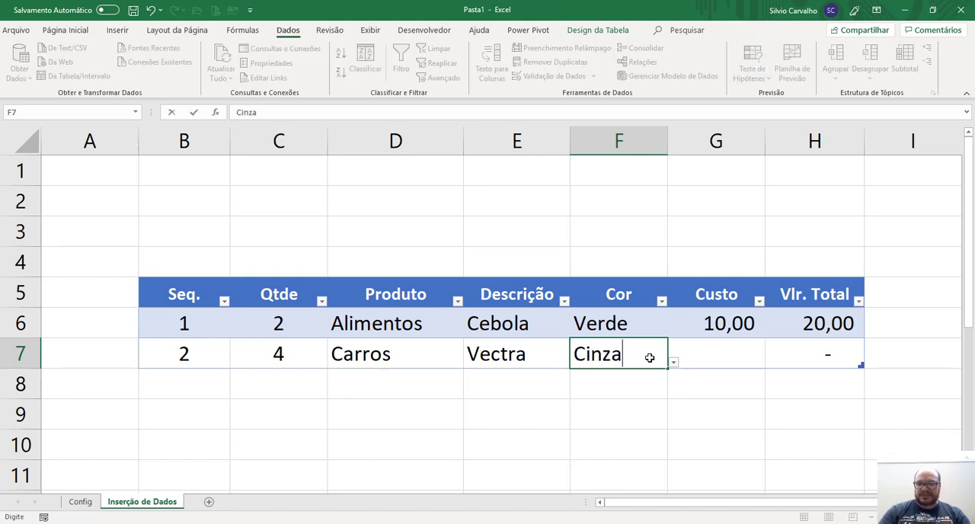
pyautogui.press('Return')
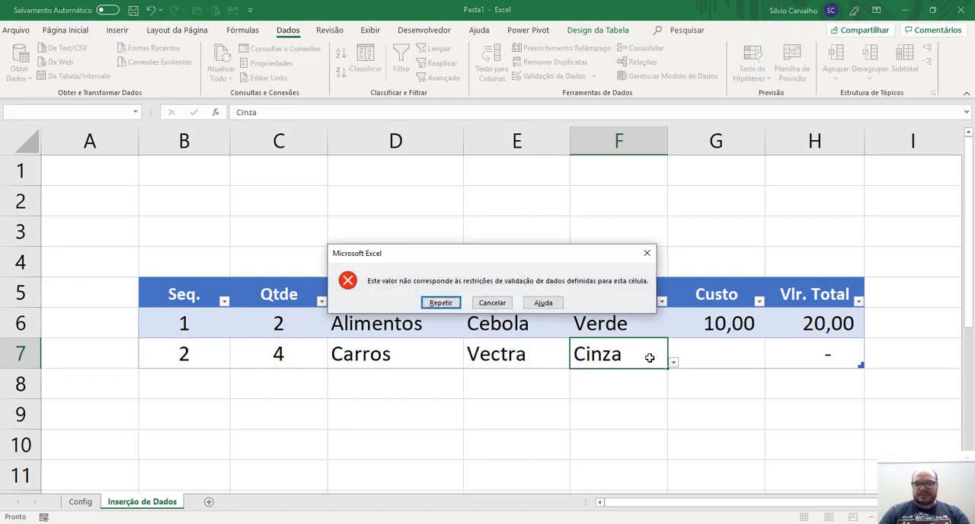
pyautogui.press('Escape')
# Add Cinza as a new entry below Branco in the Cor table on the Config sheet.
pyautogui.hotkey('ctrl', 'pageup')
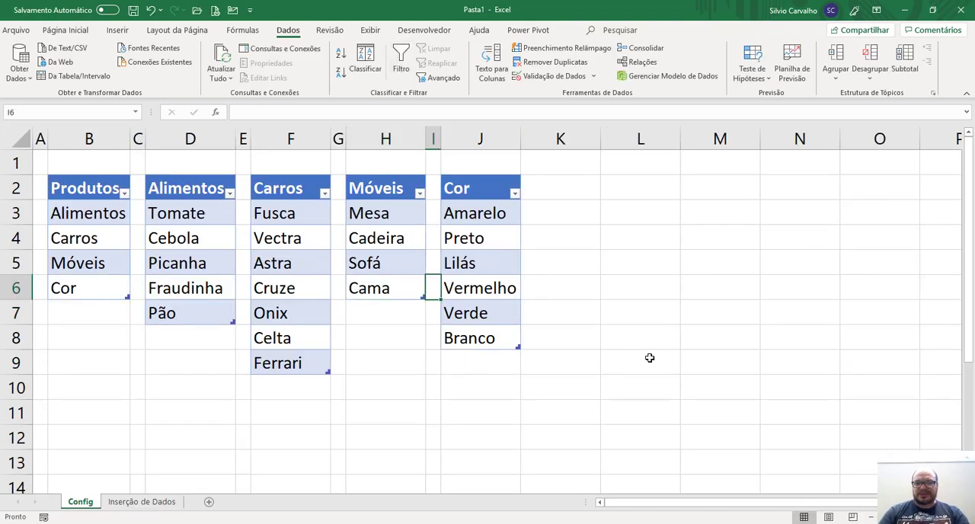
pyautogui.press('Right')
pyautogui.hotkey('ctrl', 'Up')
pyautogui.hotkey('ctrl', 'Down')
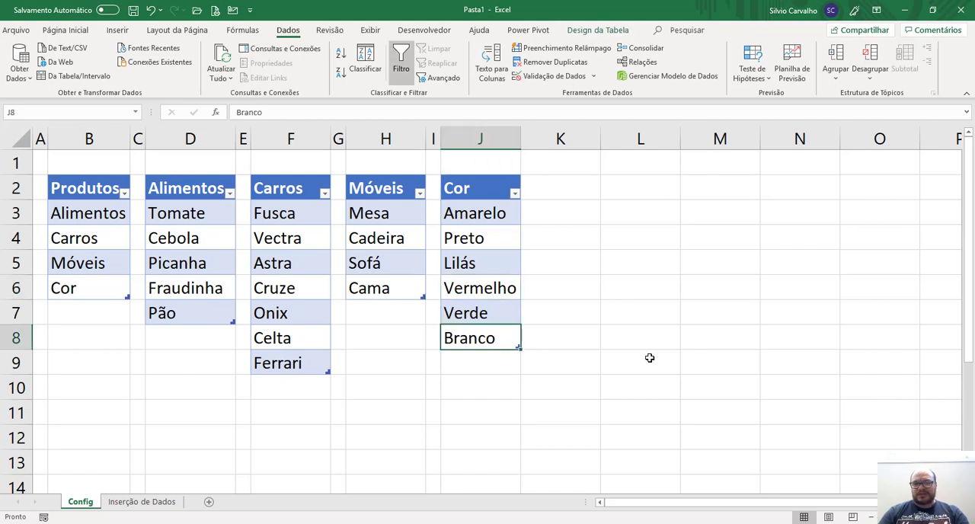
pyautogui.press('Down')
pyautogui.write('Cinz')
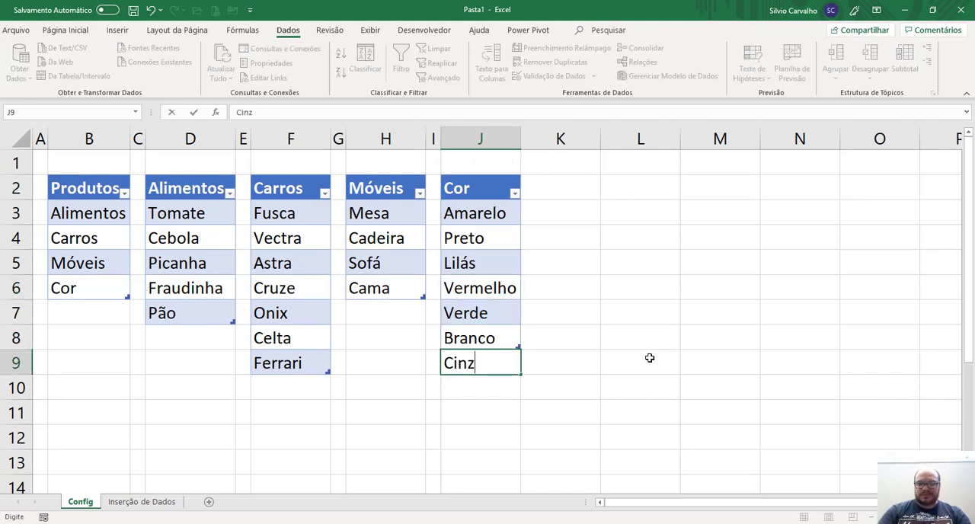
pyautogui.write('a')
pyautogui.press('Return')
pyautogui.press('Down')
pyautogui.press('Down')
pyautogui.press('Up')
pyautogui.press('Up')
pyautogui.press('Up')
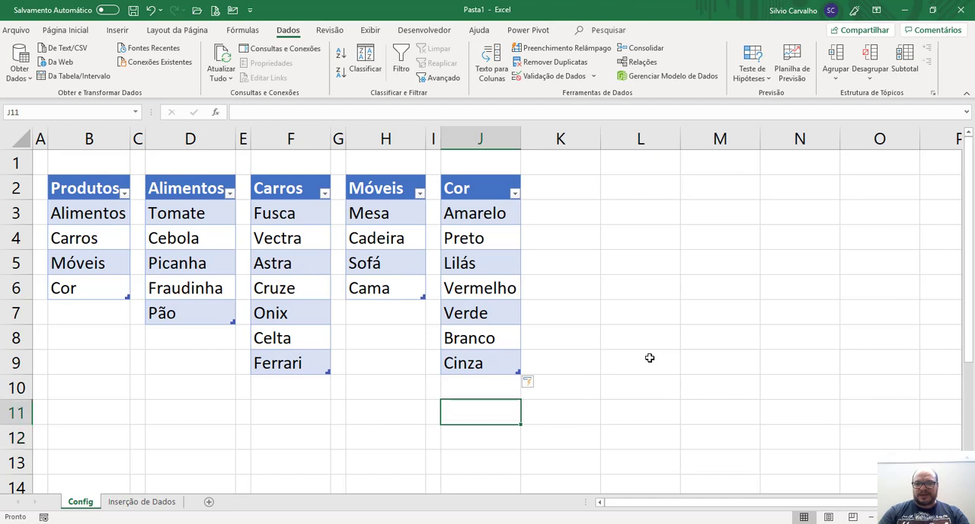
pyautogui.press('Down')
# On the Inserção de Dados sheet, test entering Cinza in F7, clear the cell, and choose Cinza from its drop-down list.
pyautogui.hotkey('ctrl', 'pagedown')
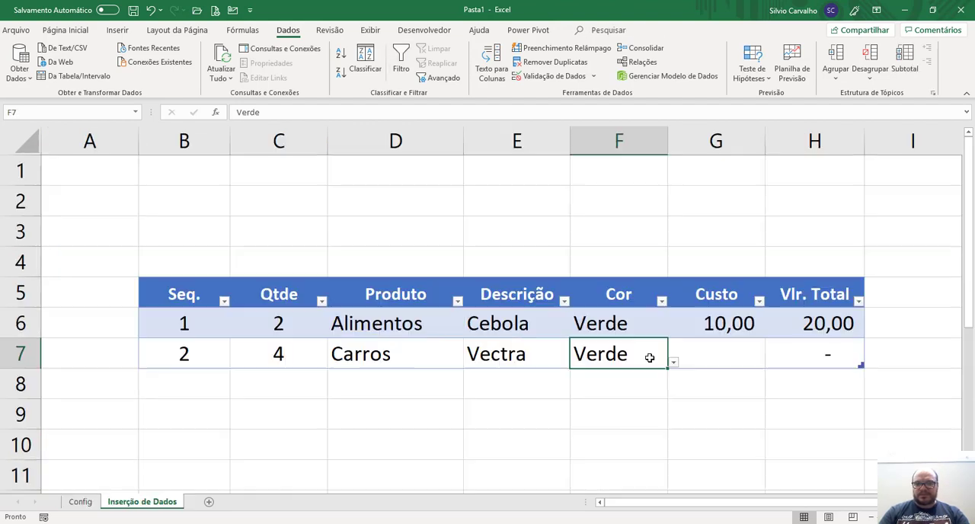
pyautogui.write('Cinza')
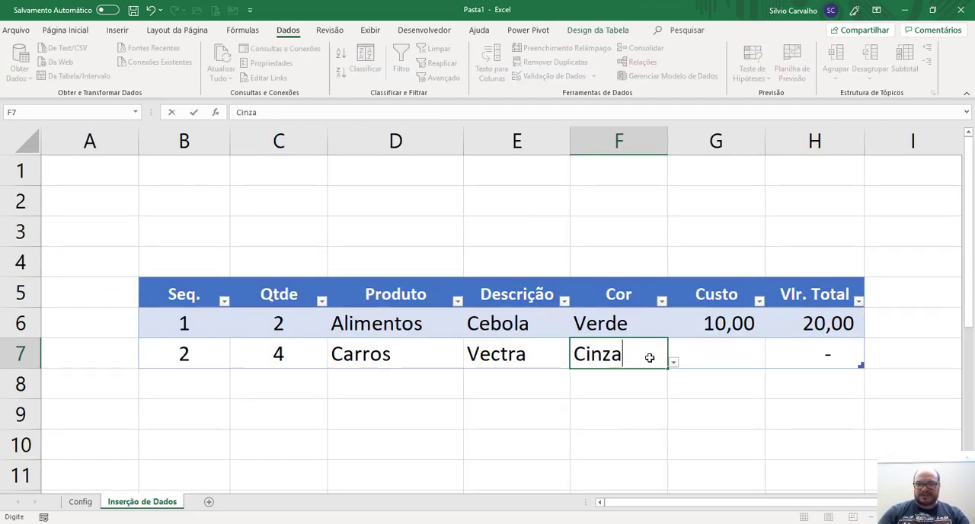
pyautogui.press('Return')
pyautogui.press('Up')
pyautogui.press('Delete')
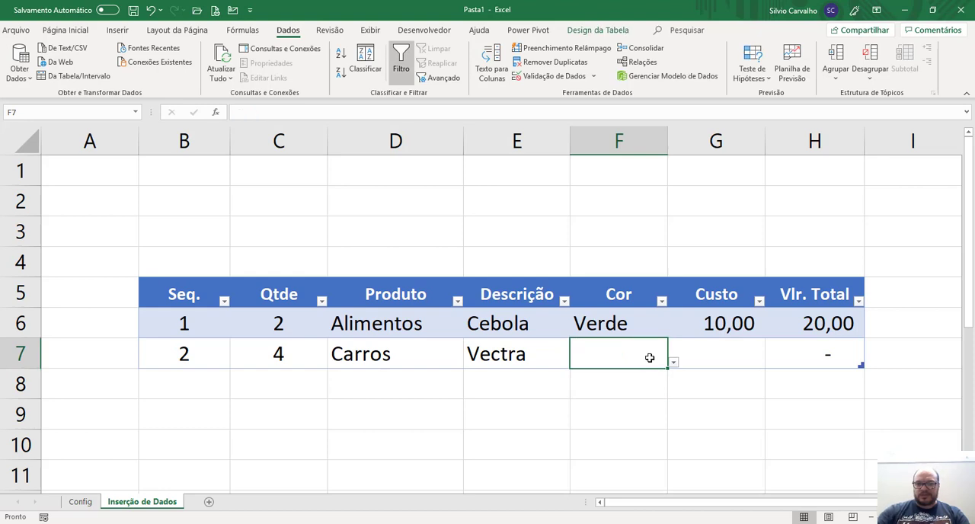
pyautogui.click(673, 365)
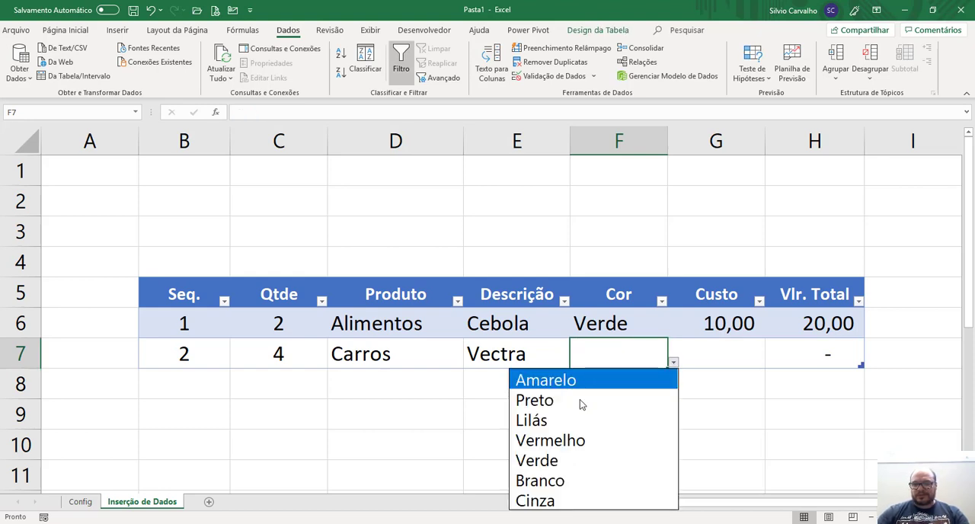
pyautogui.click(541, 501)
# Enter a Custo of 20000 in cell G7 and autofit the Vlr. Total column H.
pyautogui.click(713, 359)
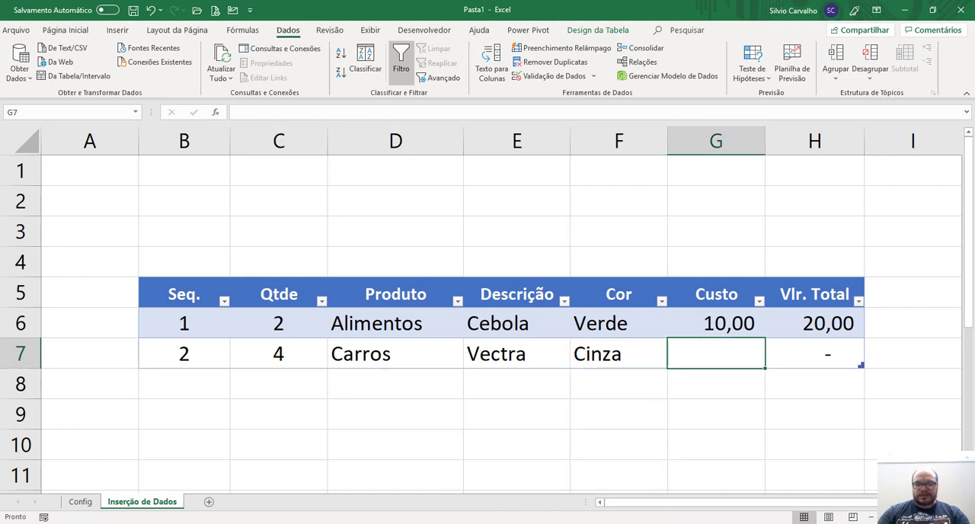
pyautogui.write('20000')
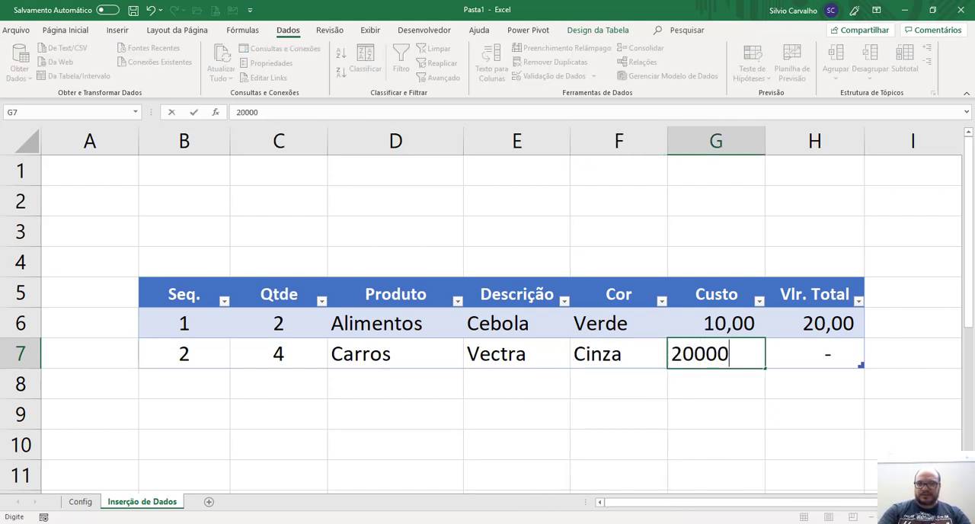
pyautogui.press('Return')
pyautogui.press('Up')
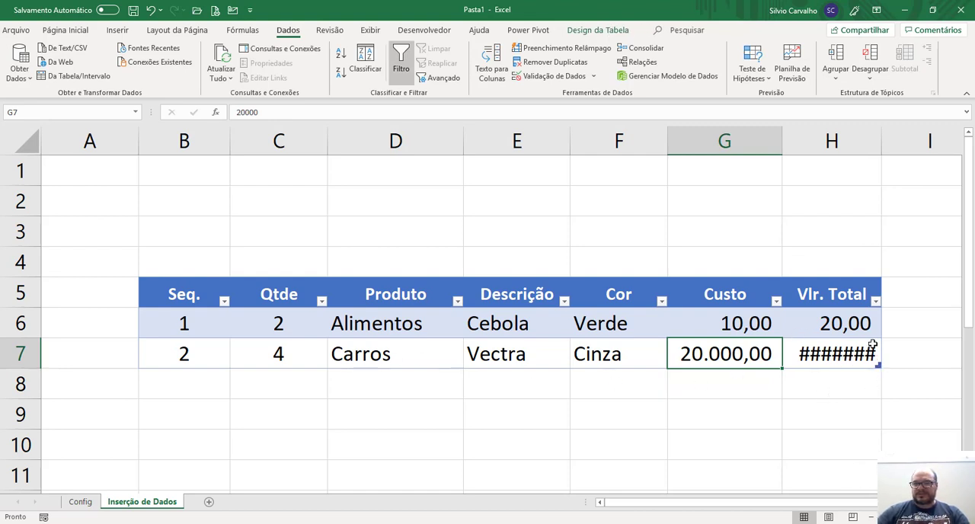
pyautogui.doubleClick(882, 136)
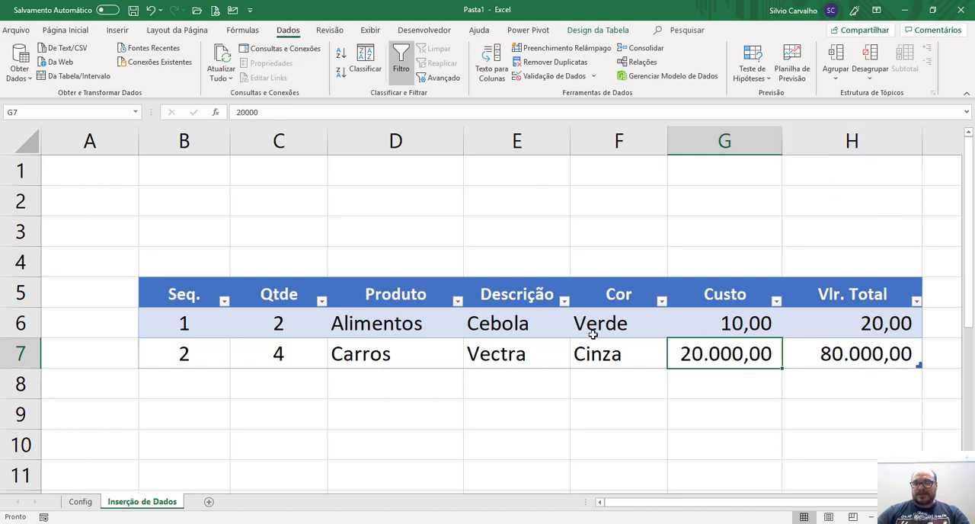
# Extend the table with three new records by entering Seq. 3, 4 and 5 in cells B8 to B10.
pyautogui.click(198, 383)
pyautogui.write('3')
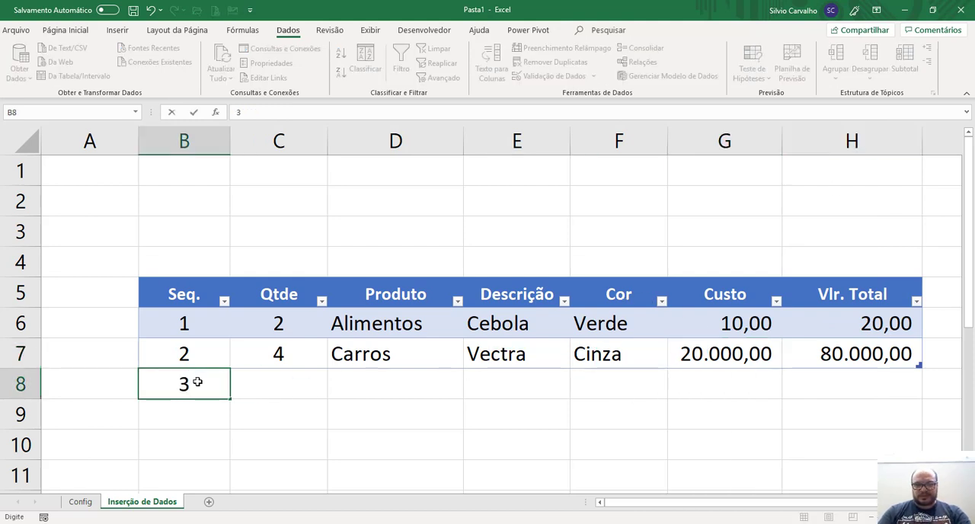
pyautogui.press('Return')
pyautogui.write('4')
pyautogui.press('Return')
pyautogui.write('5')
pyautogui.press('Return')
pyautogui.press('Up')
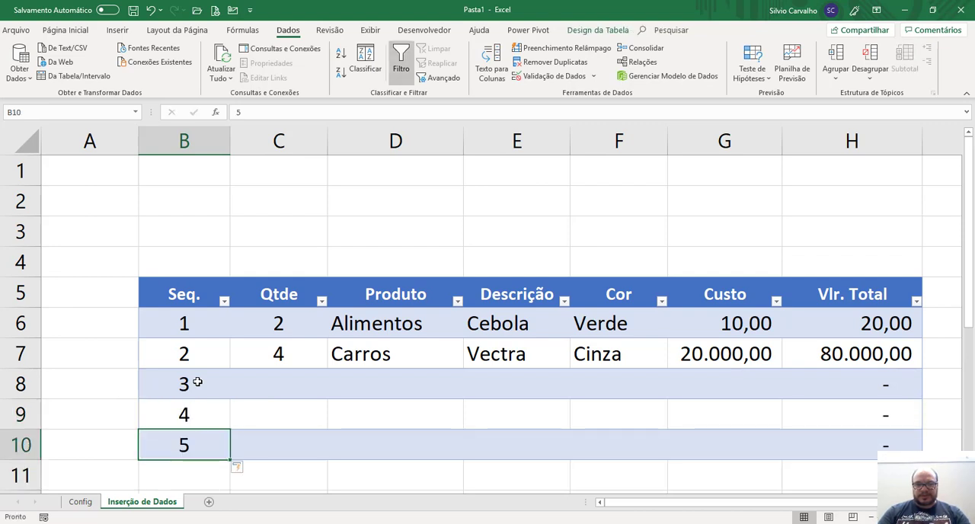
# Enter the Qtde values 1, 2 and 3 in cells C8 to C10.
pyautogui.press('Up')
pyautogui.press('Right')
pyautogui.press('Up')
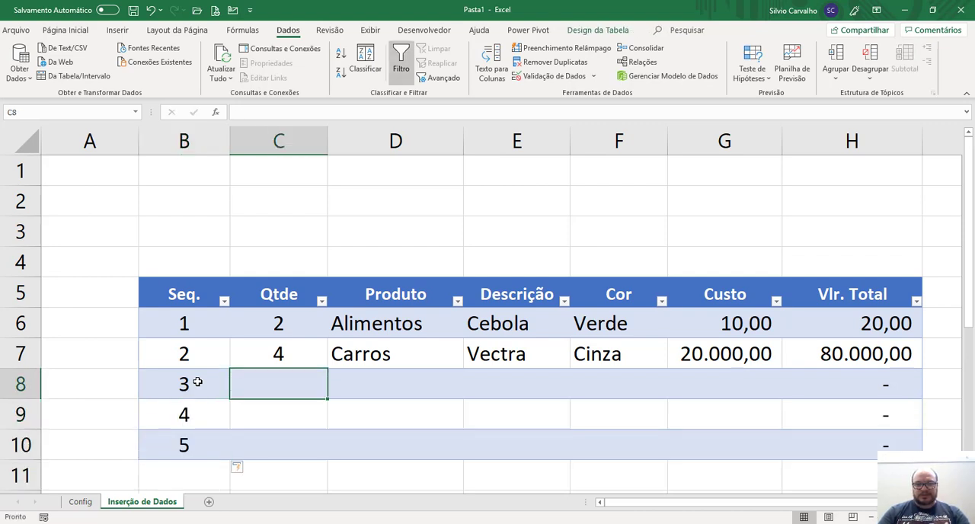
pyautogui.write('1')
pyautogui.press('Return')
pyautogui.write('2')
pyautogui.press('Return')
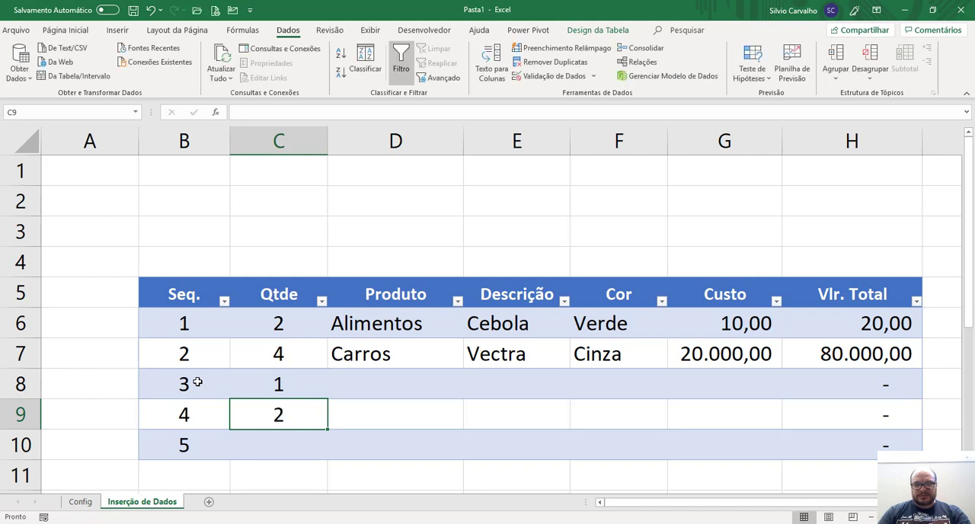
pyautogui.write('3')
pyautogui.press('Tab')
# Choose Móveis from the drop-down list in the Produto cell D8.
pyautogui.press('Up')
pyautogui.press('Up')
pyautogui.hotkey('alt', 'Down')
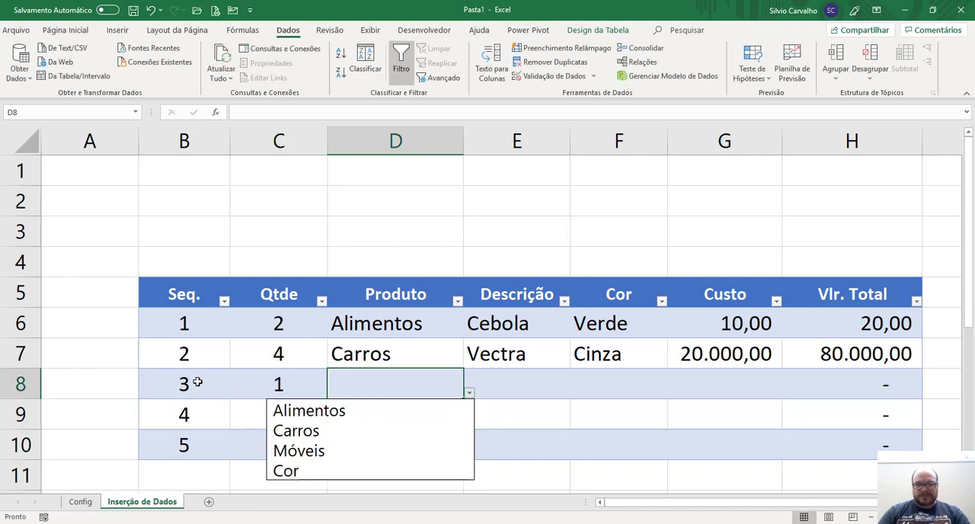
pyautogui.press('Down')
pyautogui.press('Down')
pyautogui.press('Down')
pyautogui.press('Return')
pyautogui.press('Return')
# Choose Alimentos in the Produto cell D9 and Carros in D10 from their drop-down lists.
pyautogui.hotkey('alt', 'Down')
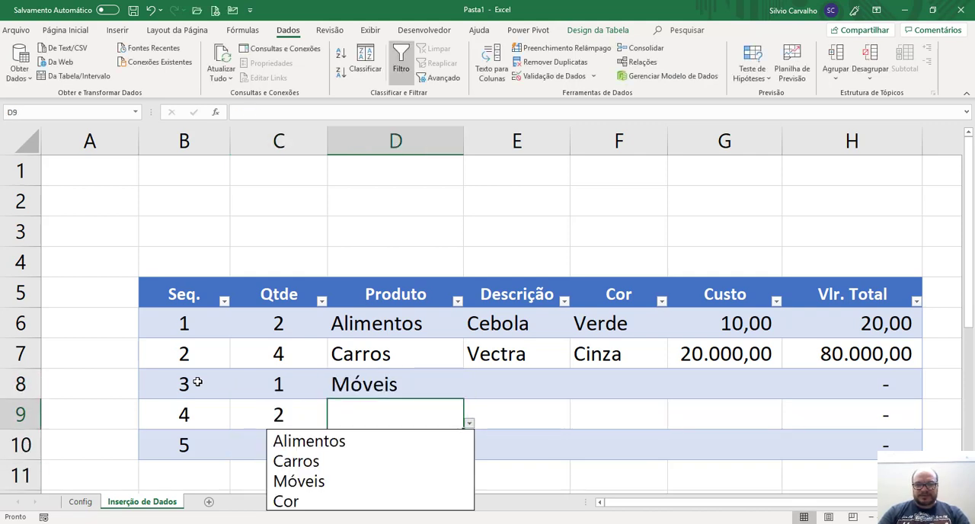
pyautogui.press('Down')
pyautogui.press('Down')
pyautogui.press('Down')
pyautogui.press('Up')
pyautogui.press('Up')
pyautogui.press('Up')
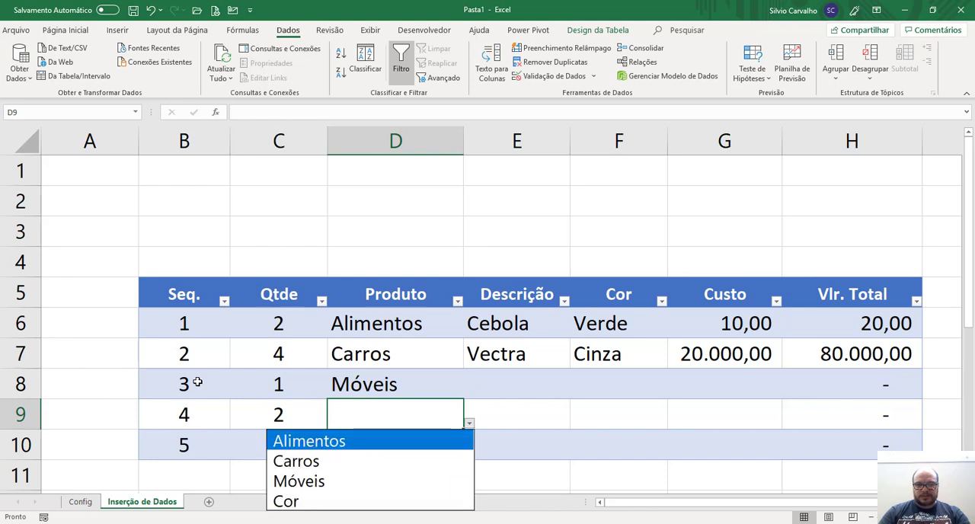
pyautogui.press('Return')
pyautogui.hotkey('alt', 'Down')
pyautogui.press('Down')
# Choose Mesa from the drop-down list in the Descrição cell E8 of the Móveis record.
pyautogui.press('Down')
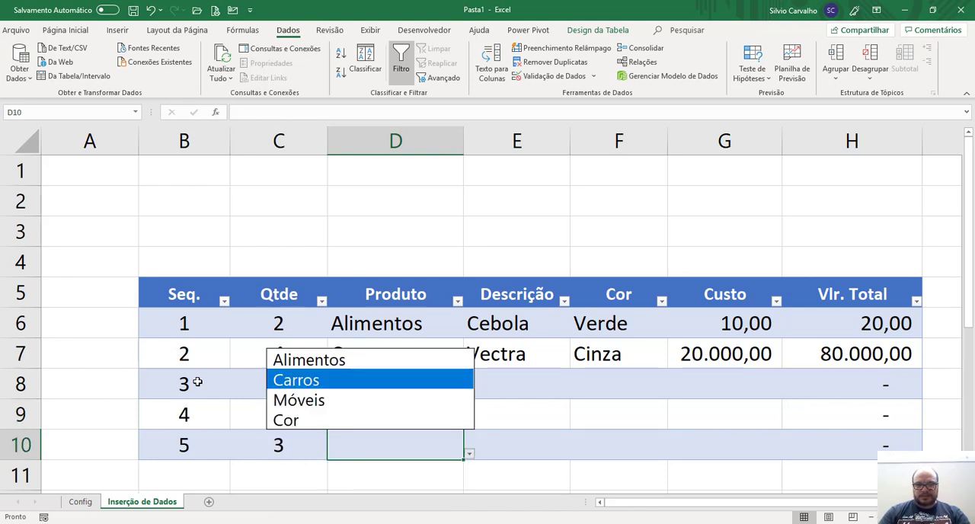
pyautogui.press('Return')
pyautogui.press('Right')
pyautogui.press('Up')
pyautogui.press('Up')
pyautogui.press('Up')
pyautogui.press('Down')
pyautogui.hotkey('alt', 'Down')
# Choose Picanha from the drop-down list in the Descrição cell E9 of the Alimentos record.
pyautogui.press('Down')
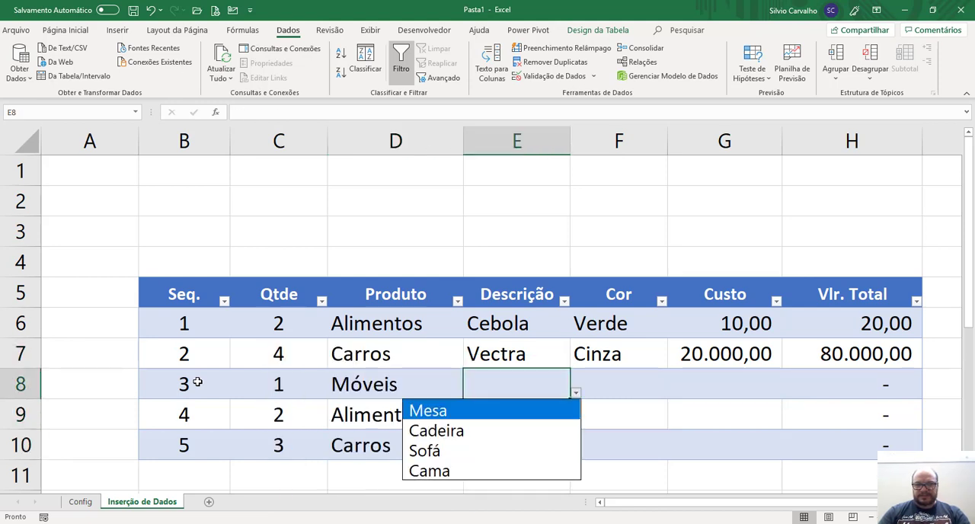
pyautogui.press('Return')
pyautogui.press('Tab')
pyautogui.press('Down')
pyautogui.press('Left')
pyautogui.hotkey('alt', 'Down')
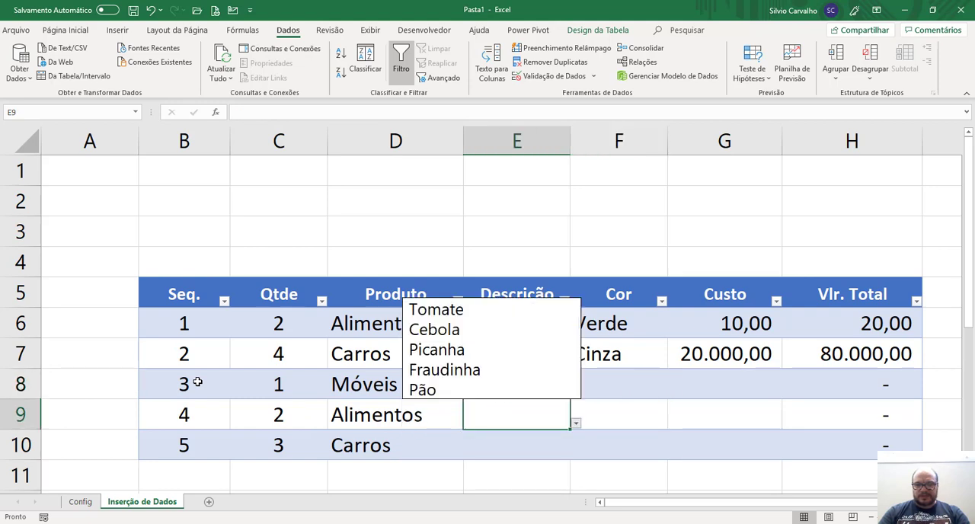
# Choose Celta from the drop-down list in the Descrição cell E10 of the Carros record.
pyautogui.press('Down')
pyautogui.press('Down')
pyautogui.press('Down')
pyautogui.press('Return')
pyautogui.press('Down')
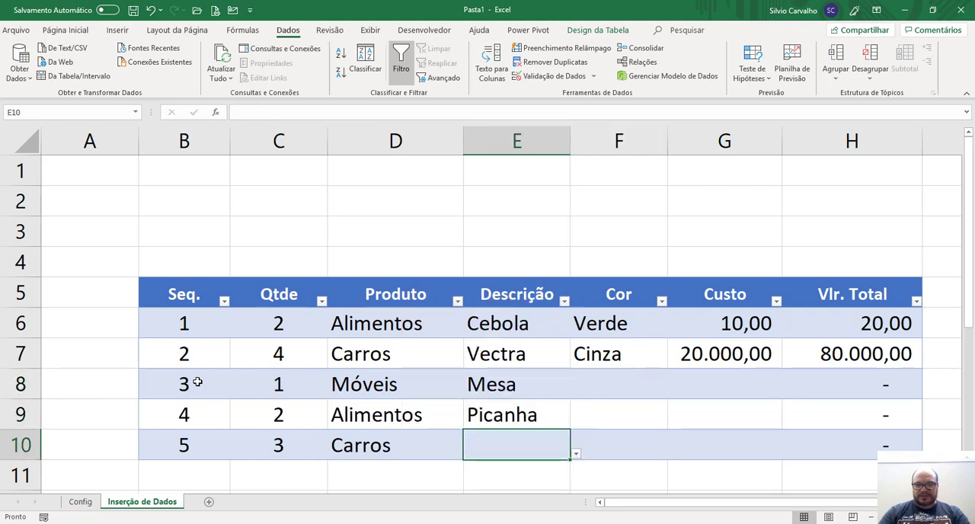
pyautogui.hotkey('alt', 'Down')
pyautogui.press('Down')
pyautogui.press('Down')
pyautogui.press('Down')
# Choose Preto from the drop-down list in the Cor cell F8 for the Mesa record.
pyautogui.press('Down')
pyautogui.press('Down')
pyautogui.press('Down')
pyautogui.press('Return')
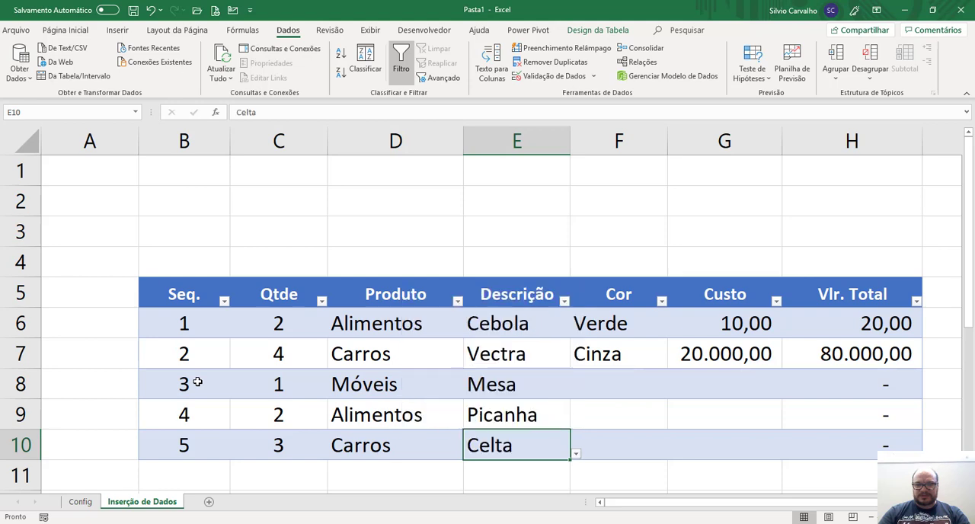
pyautogui.press('Right')
pyautogui.press('Up')
pyautogui.press('Up')
pyautogui.press('Up')
pyautogui.press('Down')
pyautogui.hotkey('alt', 'Down')
pyautogui.press('Down')
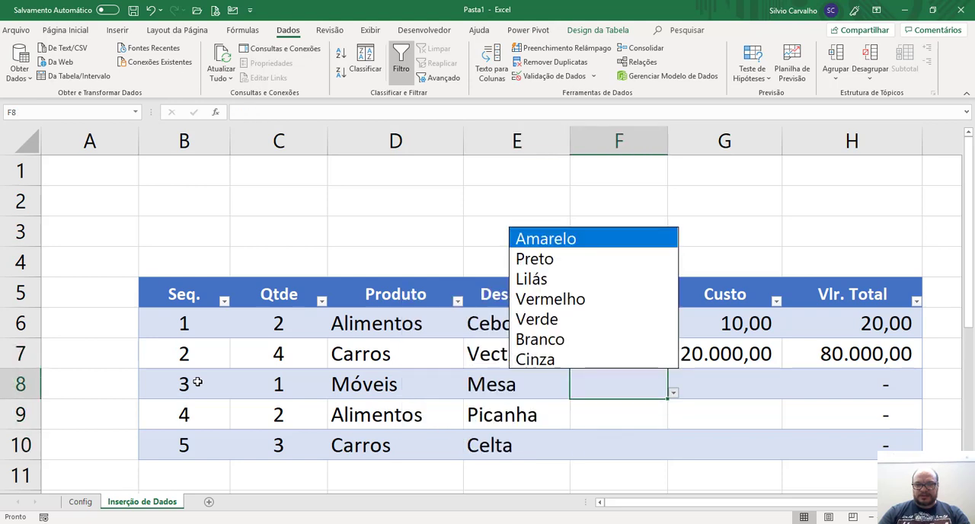
# Choose Vermelho from the drop-down list in the Cor cell F9 for the Picanha record.
pyautogui.press('Down')
pyautogui.press('Return')
pyautogui.hotkey('alt', 'Down')
# Choose Branco from the drop-down list in the Cor cell F10 for the Celta record.
pyautogui.press('Down')
pyautogui.press('Down')
pyautogui.press('Down')
pyautogui.press('Down')
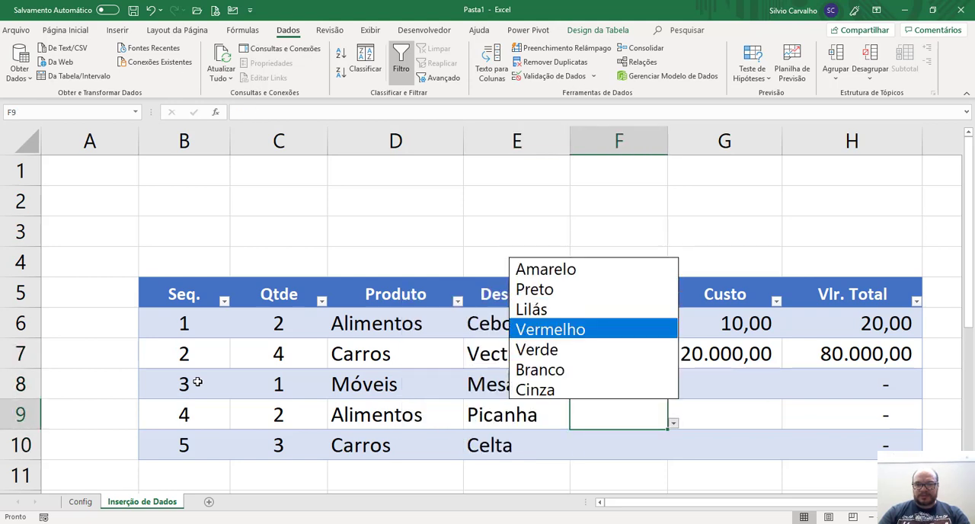
pyautogui.press('Escape')
pyautogui.press('Return')
pyautogui.hotkey('alt', 'Down')
pyautogui.press('Down')
pyautogui.press('Down')
pyautogui.press('Down')
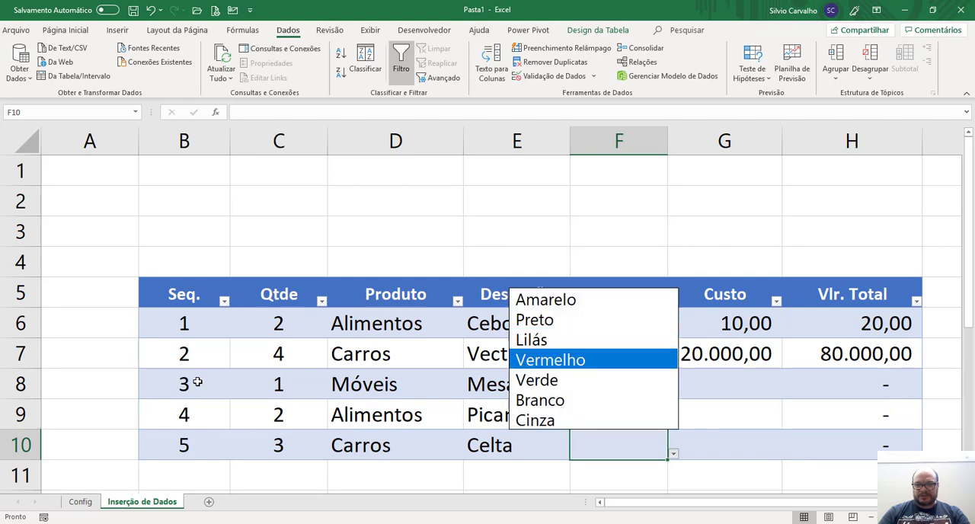
pyautogui.press('Down')
pyautogui.press('Down')
pyautogui.press('Return')
# Enter the Custo values 150, 87 and 12000 in cells G8 to G10.
pyautogui.press('Up')
pyautogui.press('Right')
pyautogui.press('Up')
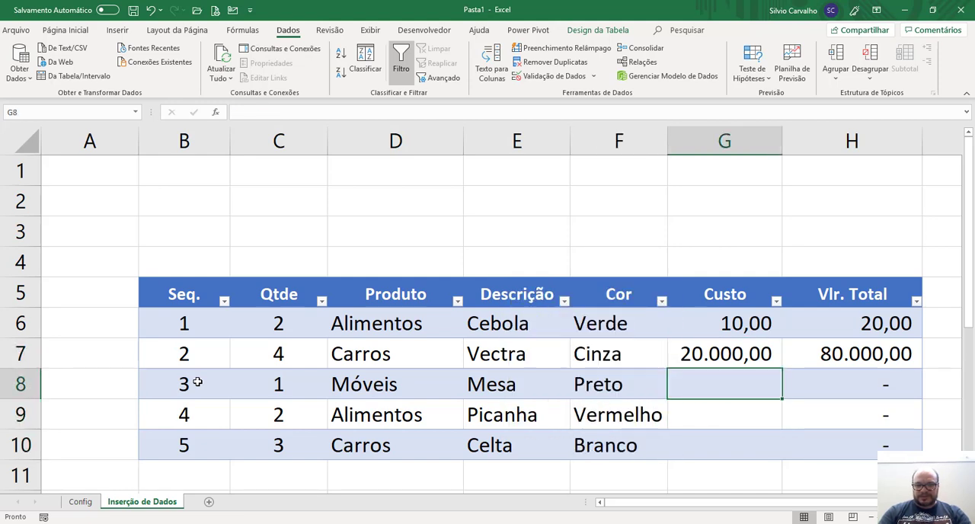
pyautogui.write('150')
pyautogui.press('Return')
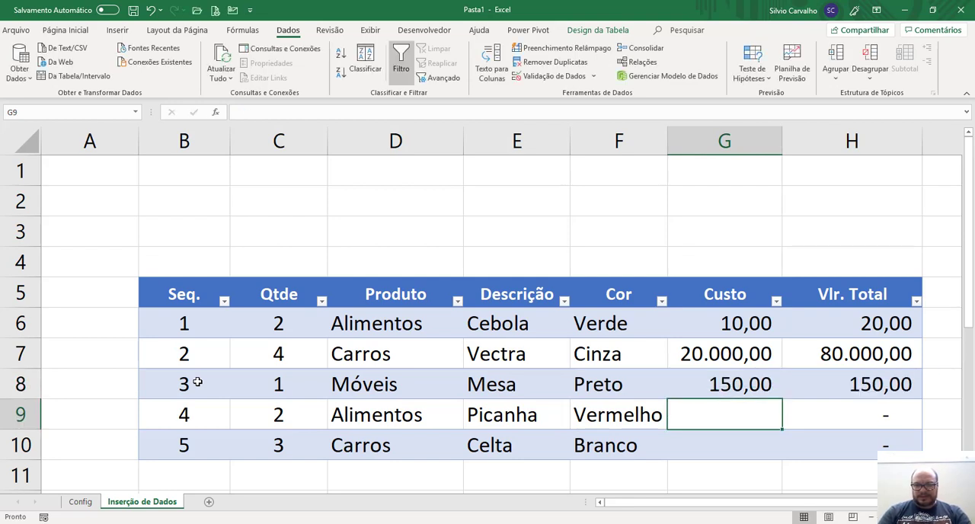
pyautogui.write('87')
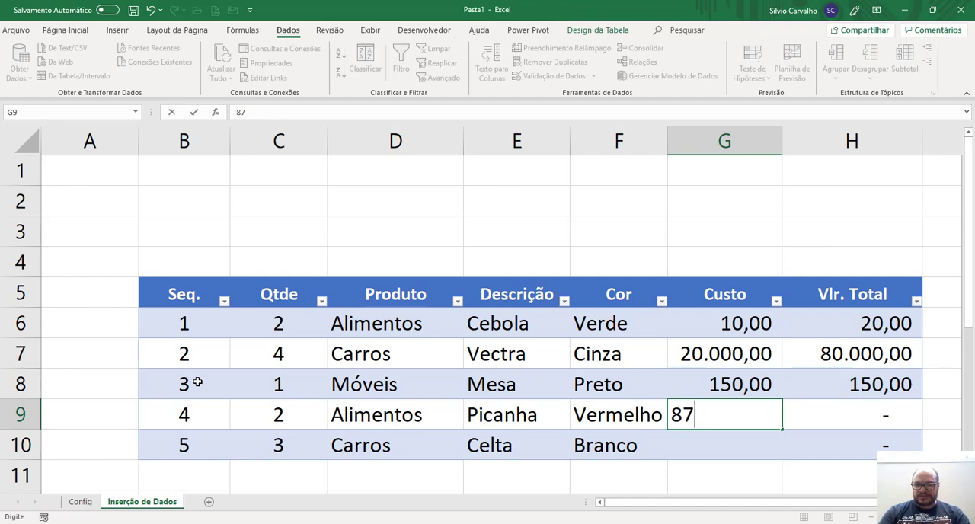
pyautogui.press('Return')
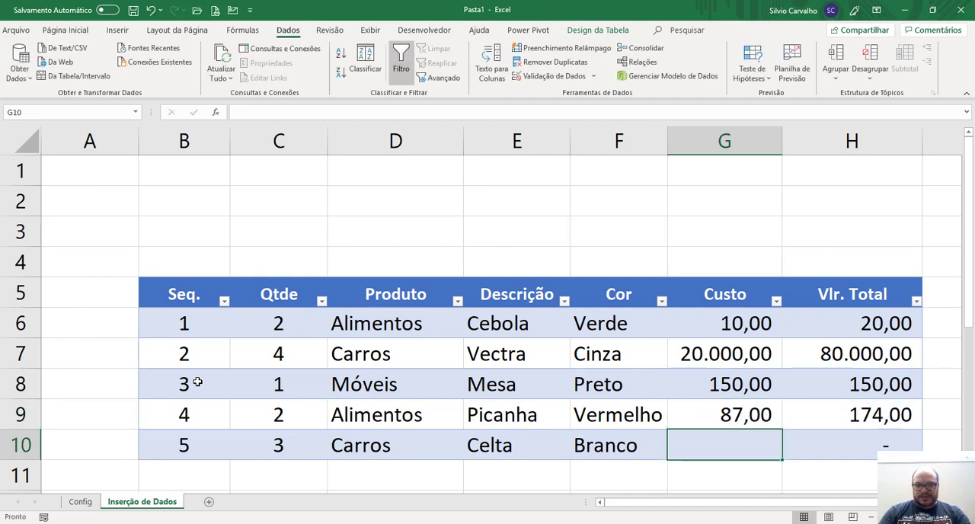
pyautogui.write('12000')
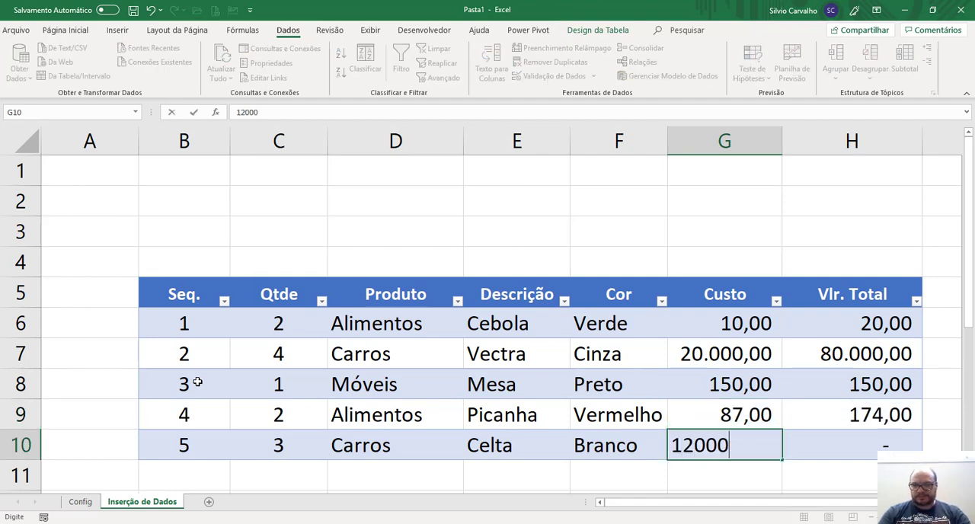
pyautogui.press('Return')
pyautogui.press('Up')
pyautogui.press('Up')
pyautogui.press('Up')
pyautogui.press('Up')
pyautogui.press('Up')
pyautogui.press('Up')
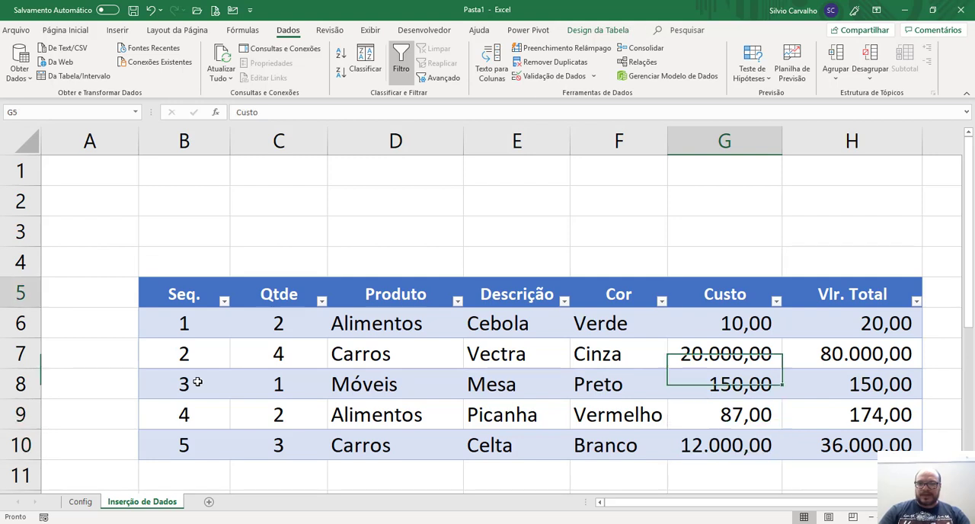
pyautogui.press('Left')
pyautogui.press('Left')
pyautogui.press('Left')
pyautogui.press('Left')
pyautogui.press('Left')
pyautogui.press('Up')
pyautogui.press('Up')
pyautogui.press('Up')
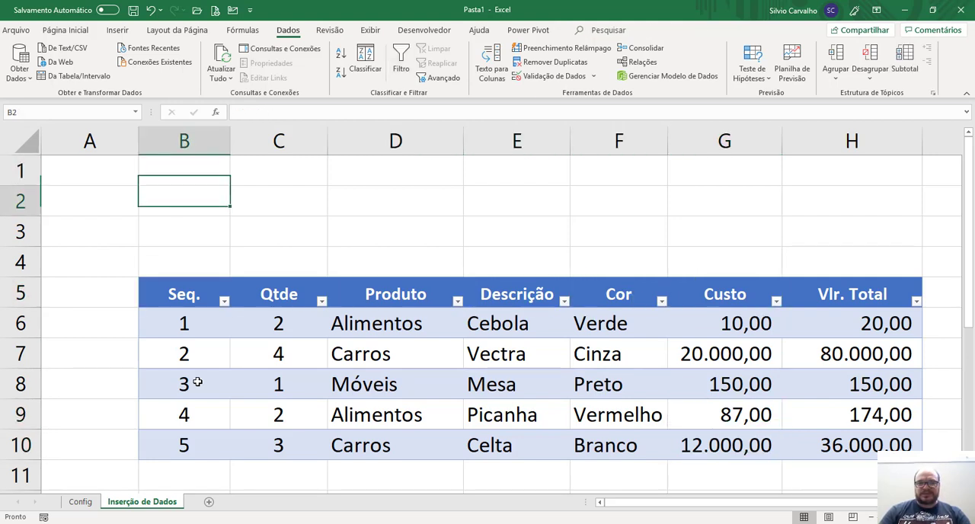
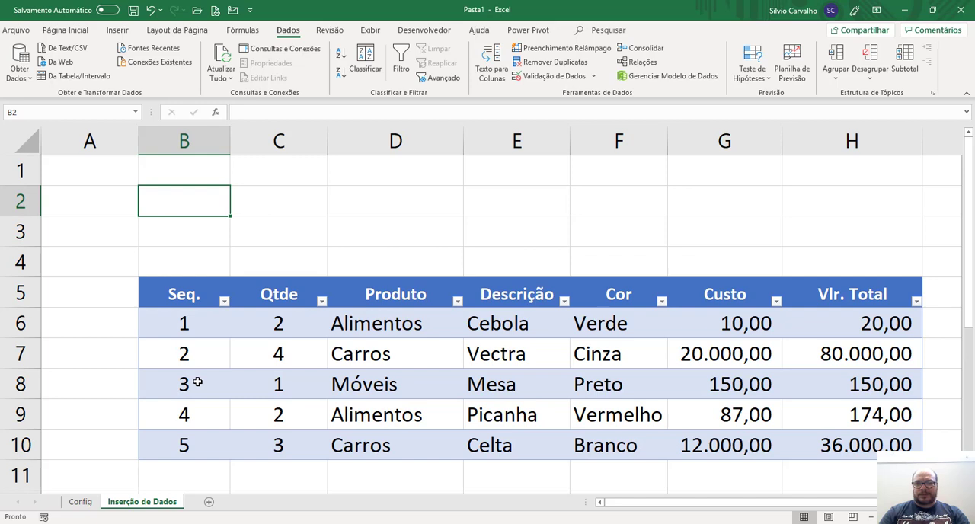
# Copy the Produto header from cell D5 into cell B2 above the table.
pyautogui.press('Right')
pyautogui.press('Down')
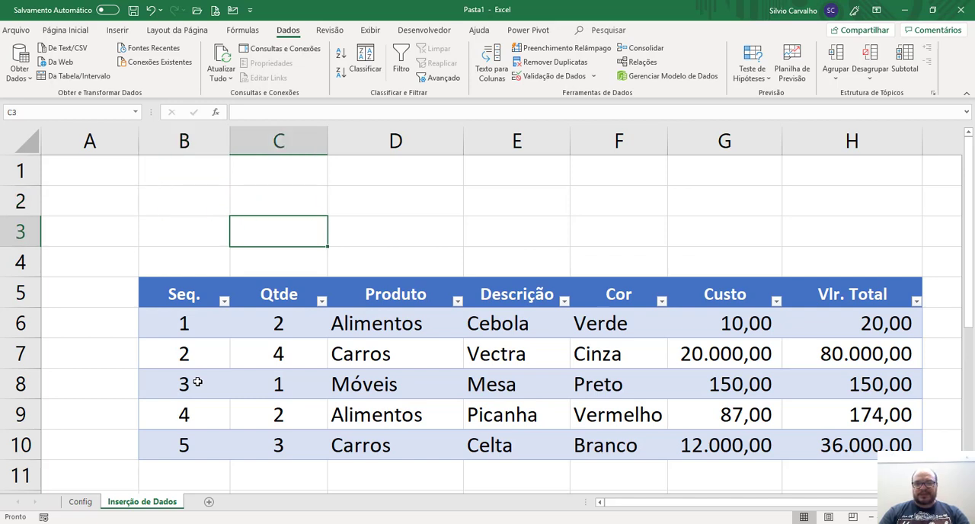
pyautogui.press('Right')
pyautogui.press('Down')
pyautogui.press('Down')
pyautogui.hotkey('ctrl', 'c')
pyautogui.press('Left')
pyautogui.press('Up')
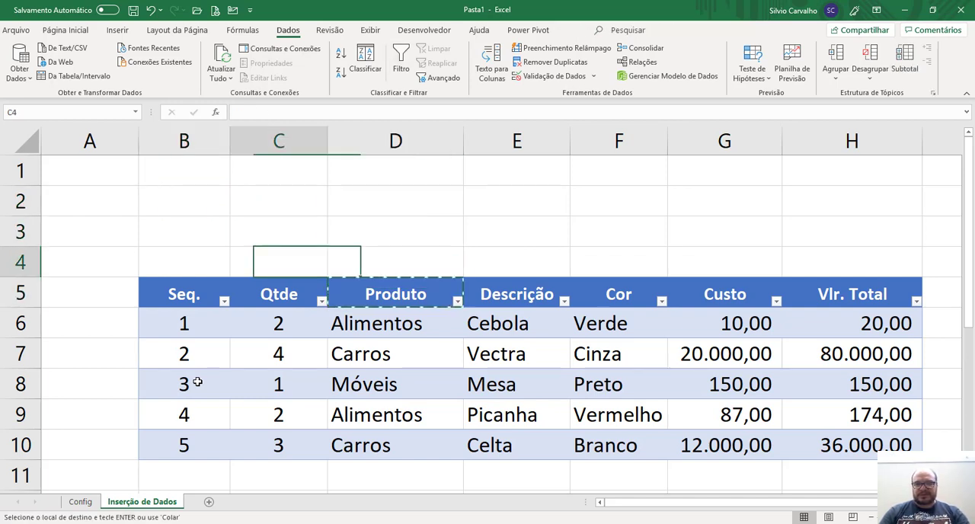
pyautogui.press('Up')
pyautogui.press('Left')
pyautogui.press('Up')
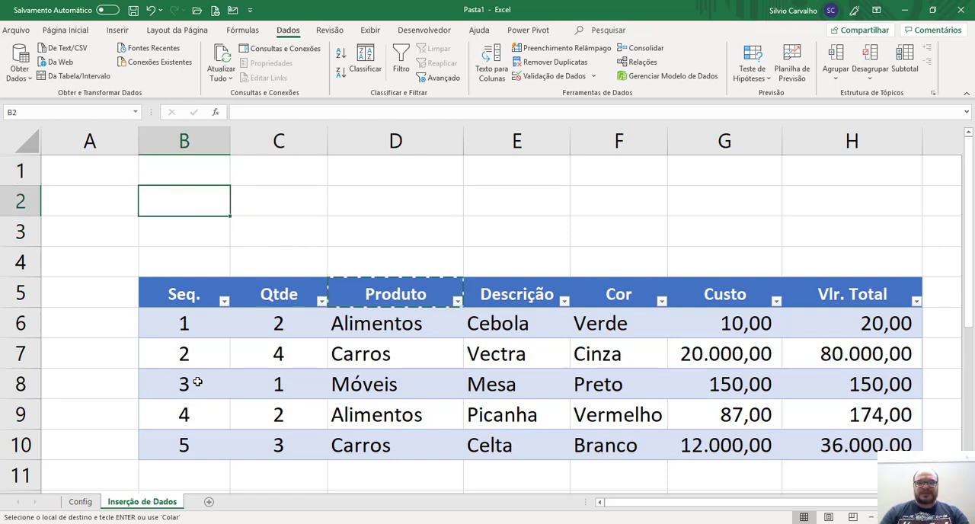
pyautogui.press('Return')
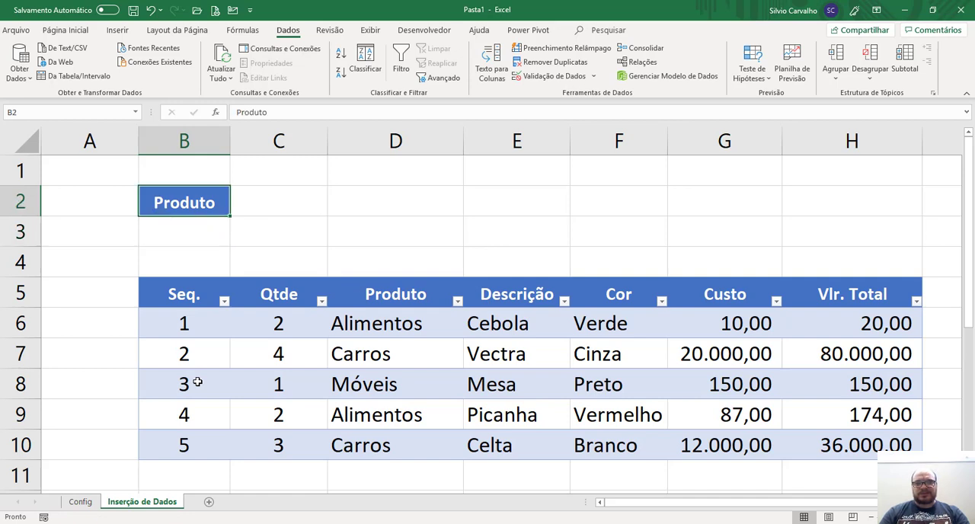
# Clear the text from cell B2, leaving its header formatting in place.
pyautogui.press('Right')
pyautogui.press('Left')
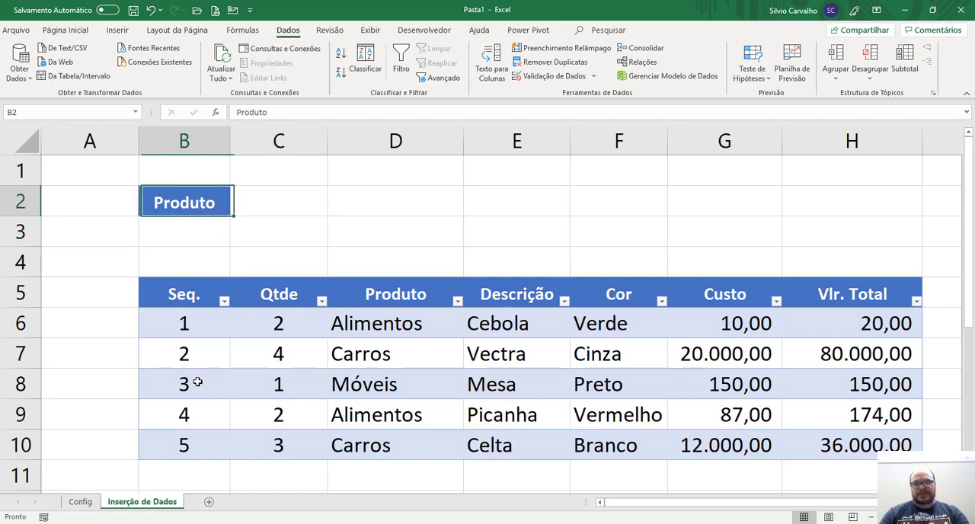
pyautogui.press('Down')
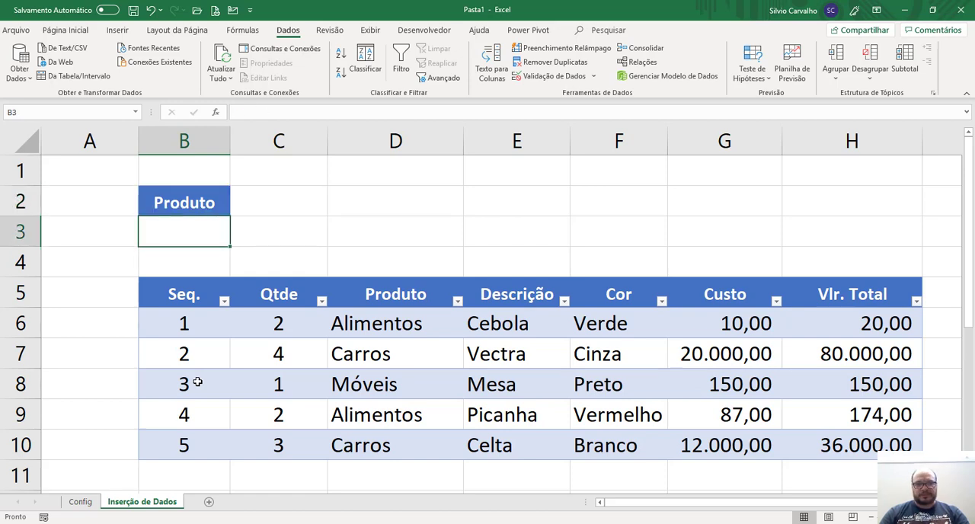
pyautogui.press('Up')
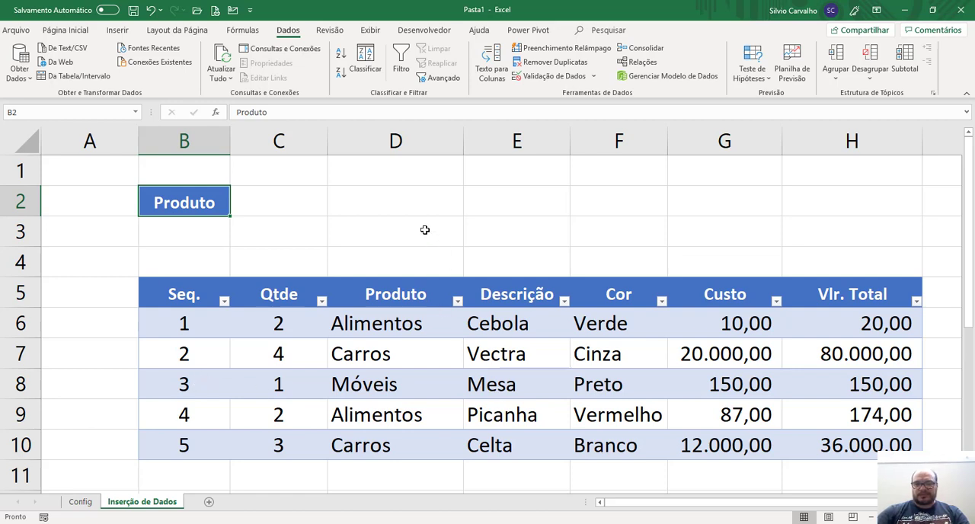
pyautogui.press('Delete')
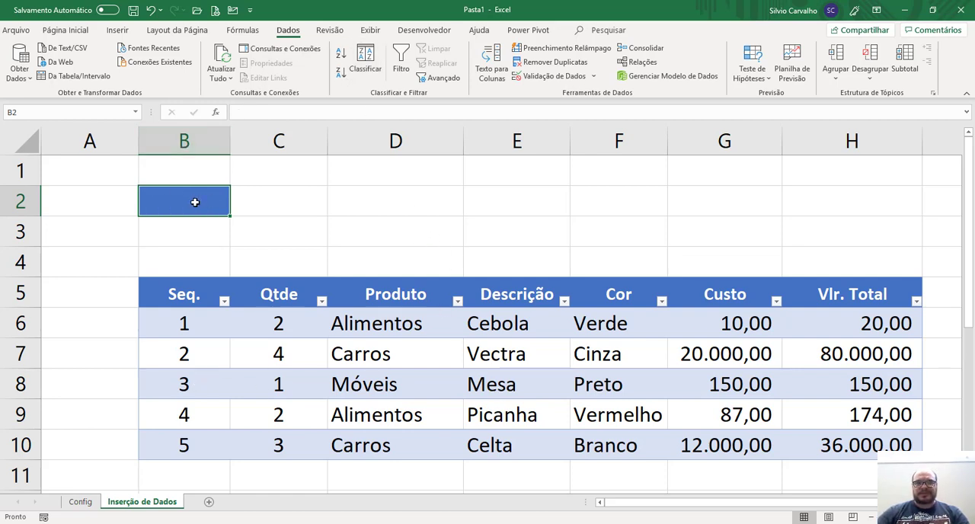
# Add a Lista data validation to cell B2 with source =$D$5:$F$5 and choose Produto from its drop-down list.
pyautogui.click(554, 77)
pyautogui.click(394, 144)
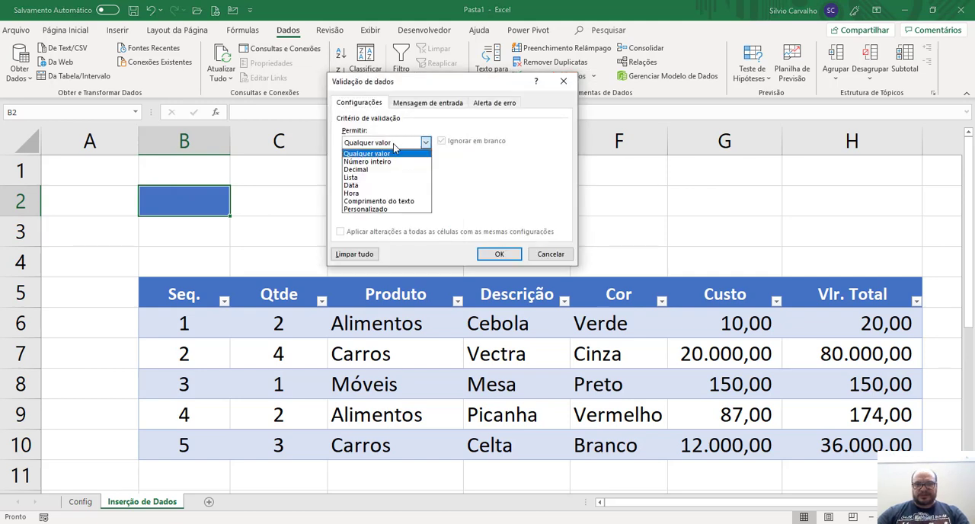
pyautogui.click(358, 177)
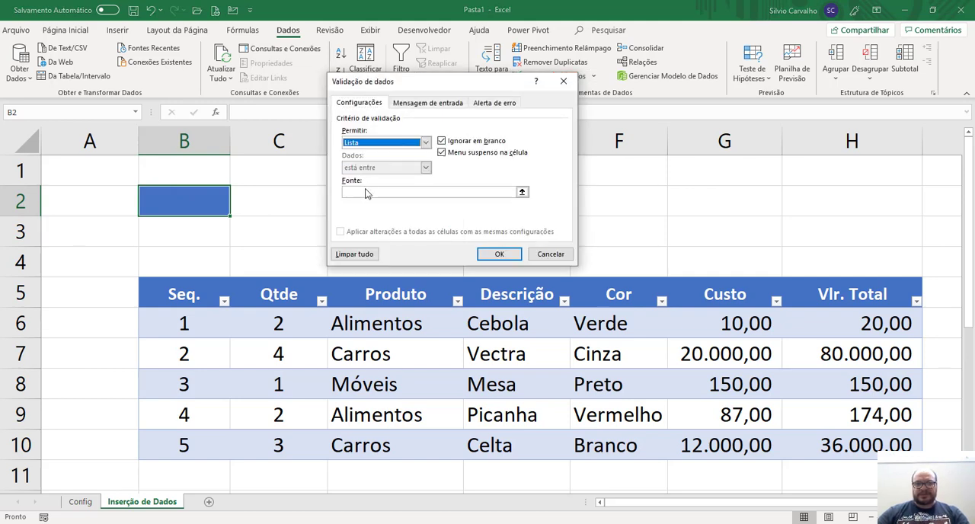
pyautogui.click(365, 193)
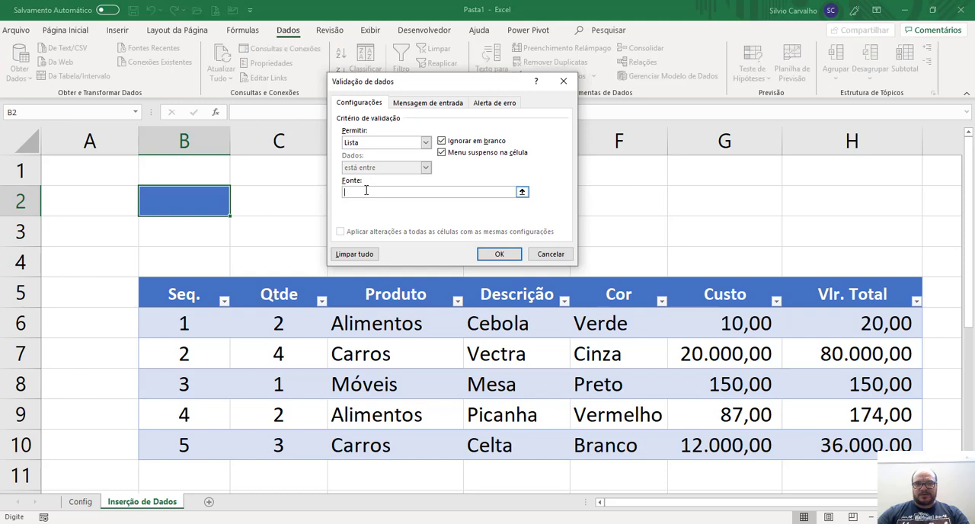
pyautogui.click(390, 295)
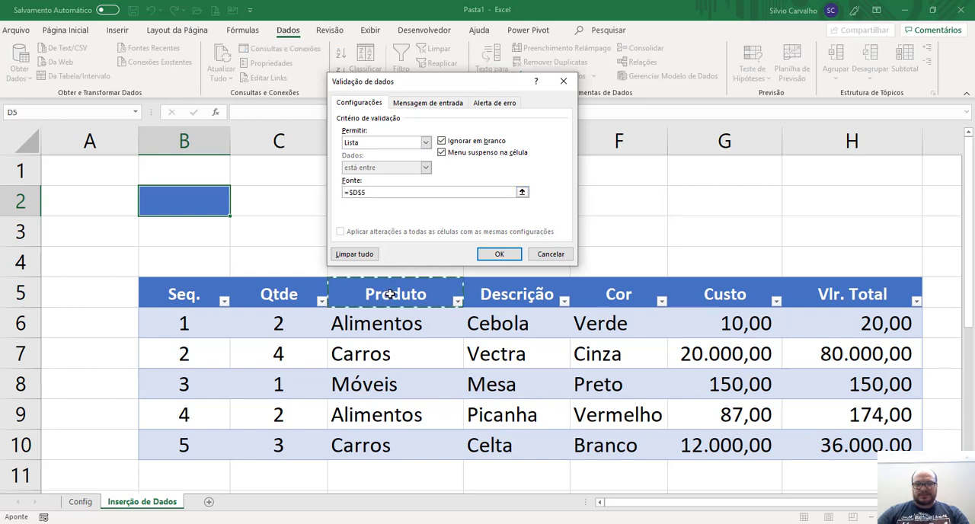
pyautogui.moveTo(389, 295); pyautogui.dragTo(591, 303)
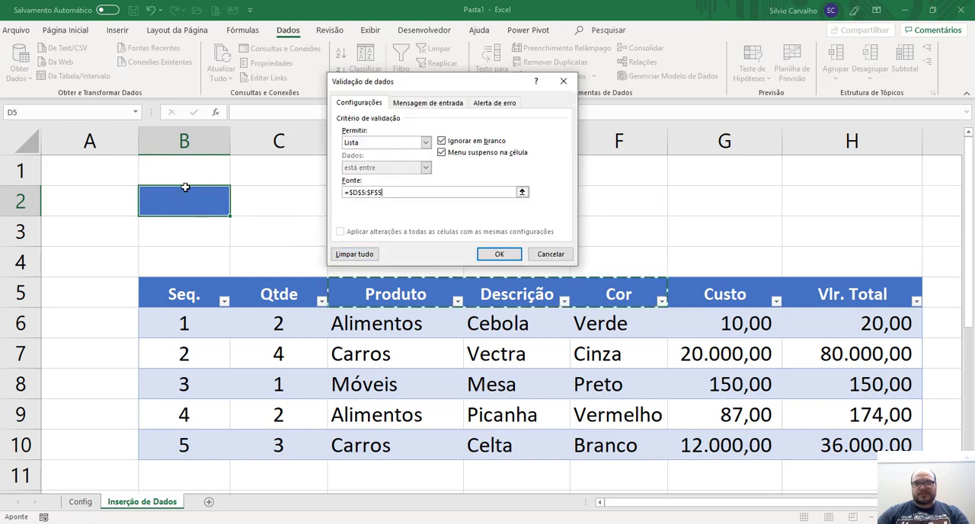
pyautogui.click(499, 253)
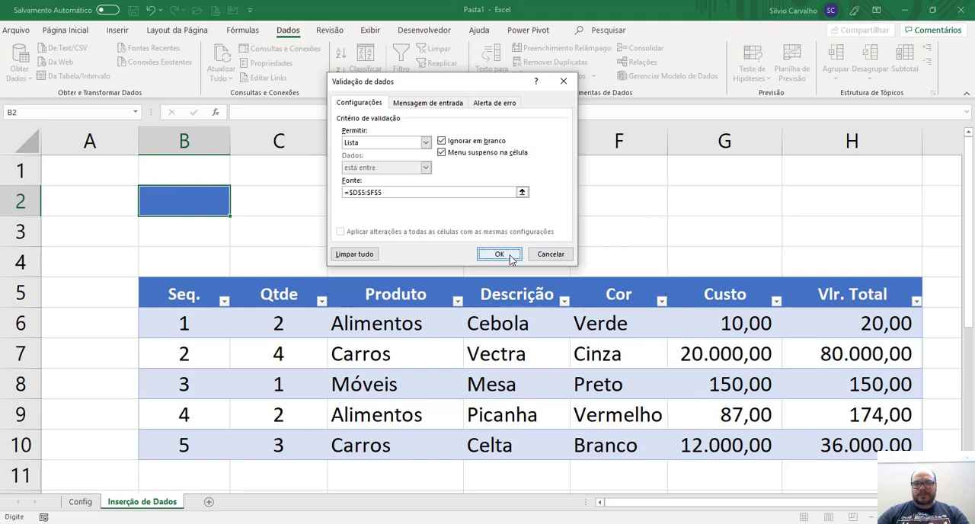
pyautogui.click(236, 210)
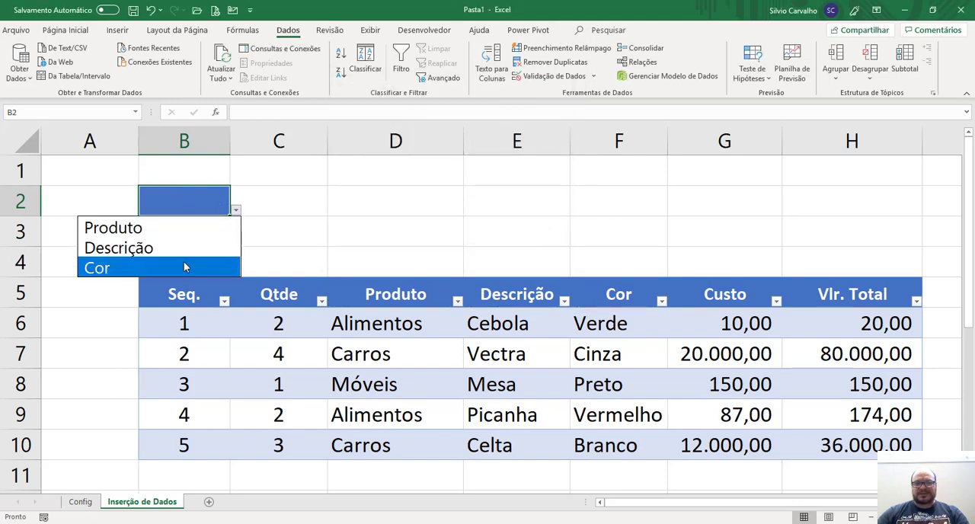
pyautogui.click(190, 228)
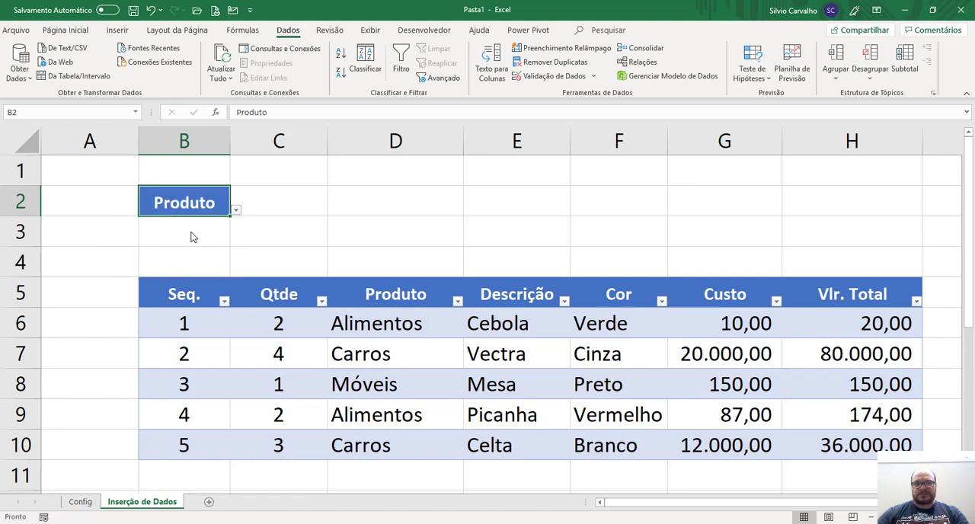
# Apply cell borders to B2:B3, framing the header cell and the empty cell beneath it.
pyautogui.moveTo(196, 201); pyautogui.dragTo(200, 226)
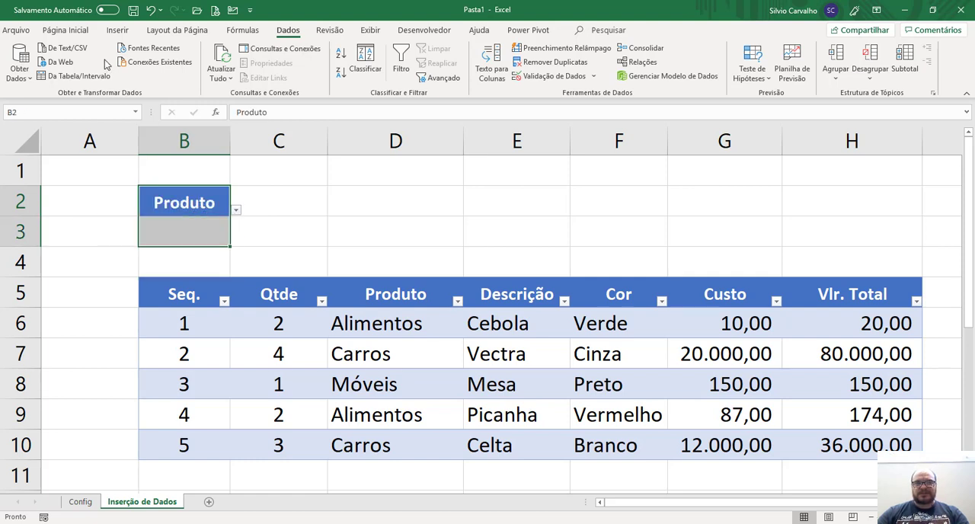
pyautogui.click(85, 32)
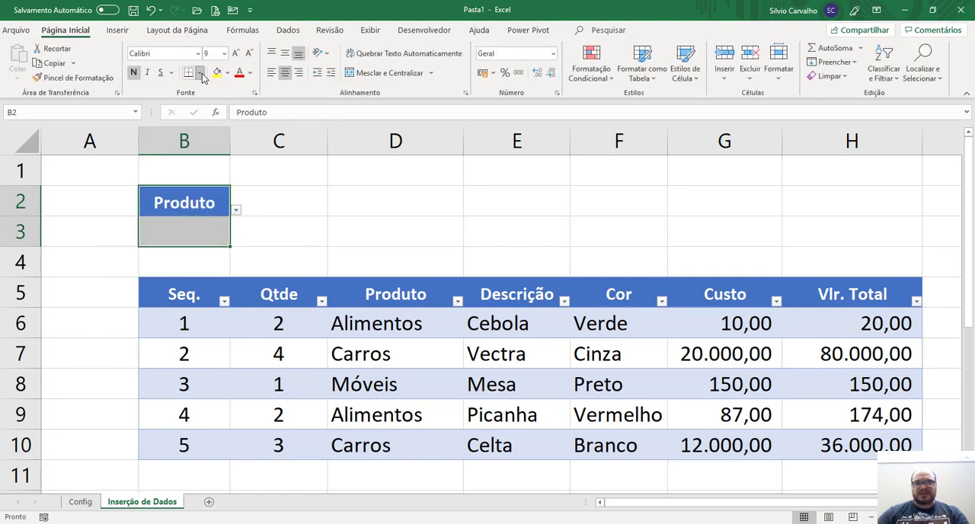
pyautogui.click(202, 78)
pyautogui.click(203, 196)
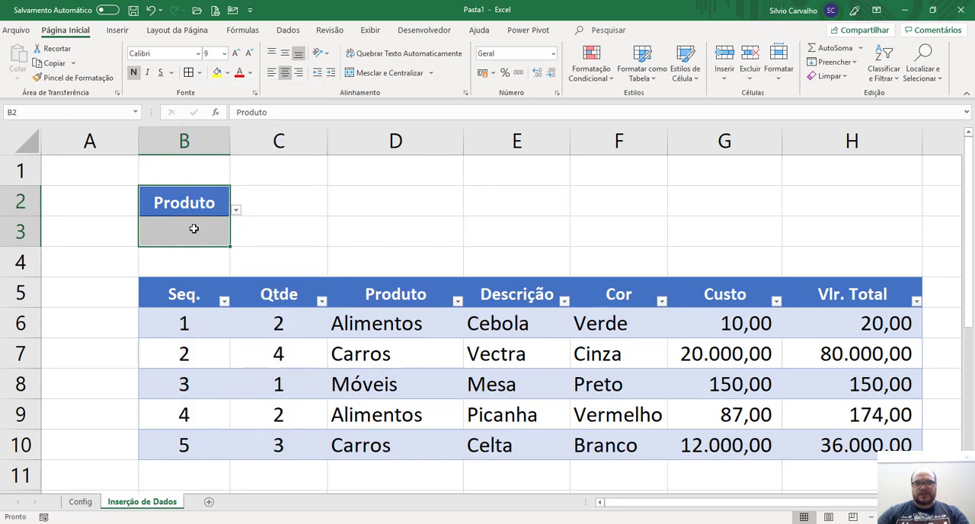
pyautogui.click(194, 229)
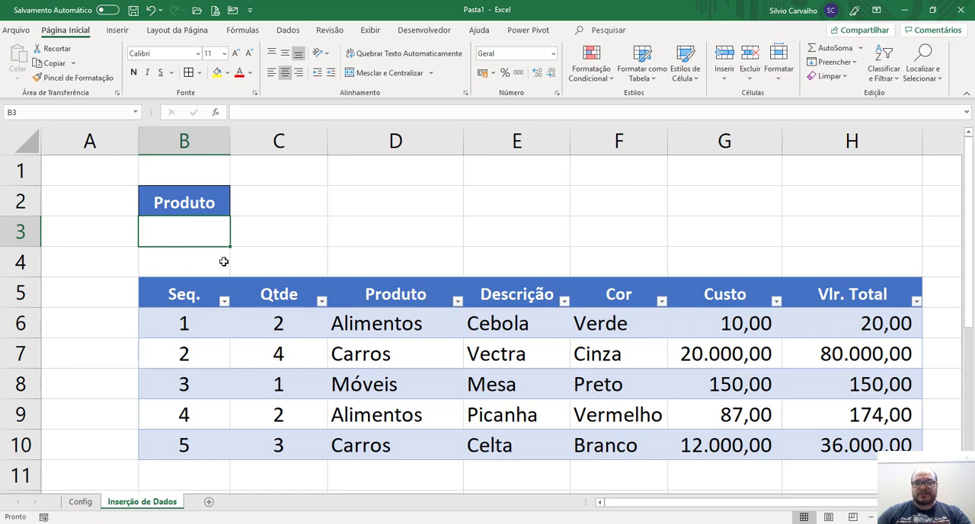
# Copy the Produto header from cell D5 into cell L2, beyond the table's last column.
pyautogui.click(412, 295)
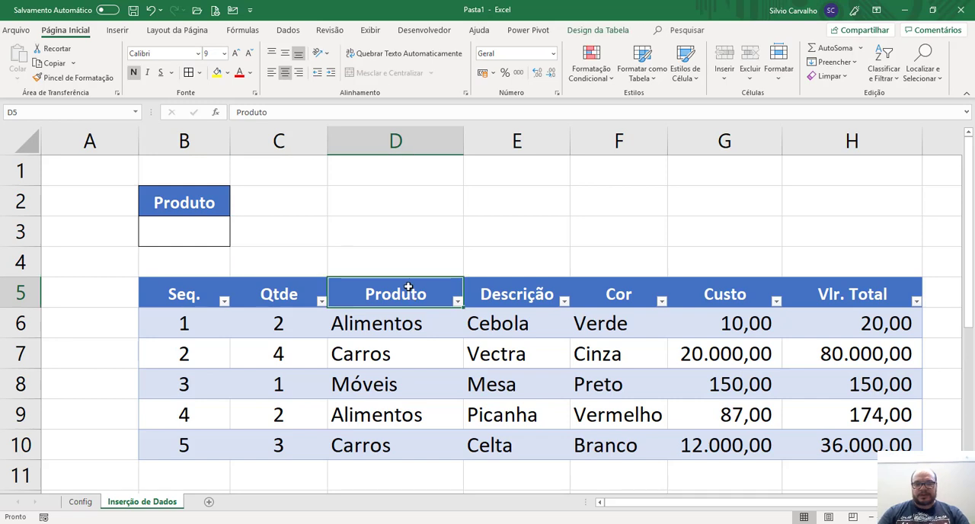
pyautogui.hotkey('ctrl', 'c')
pyautogui.press('Up')
pyautogui.press('Up')
pyautogui.press('Up')
pyautogui.press('Up')
pyautogui.press('Right')
pyautogui.press('Right')
pyautogui.press('Right')
pyautogui.press('Right')
pyautogui.press('Right')
pyautogui.press('Down')
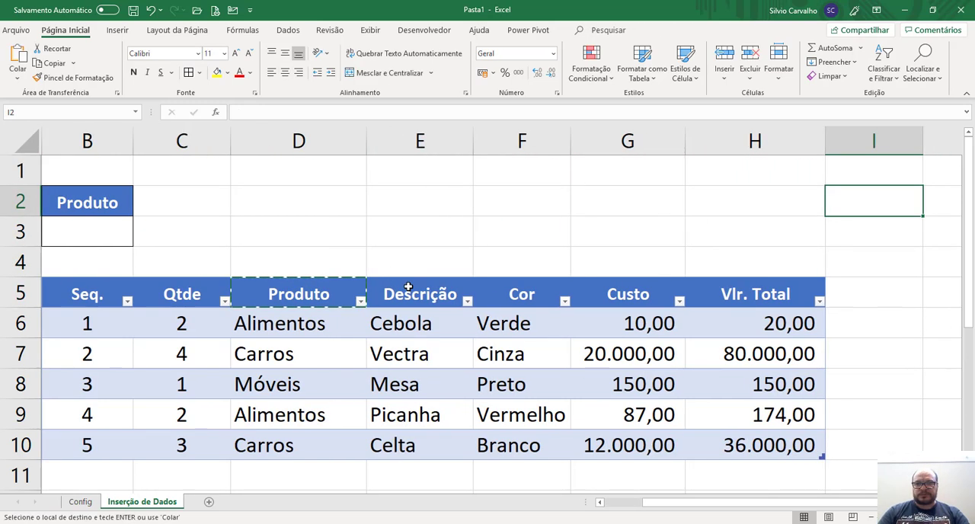
pyautogui.press('Right')
pyautogui.press('Right')
# Copy the Cor header from cell F5 into cell L3, directly below the copied Produto header.
pyautogui.press('Right')
pyautogui.press('Return')
pyautogui.press('Left')
pyautogui.press('Left')
pyautogui.press('Left')
pyautogui.press('Down')
pyautogui.press('Down')
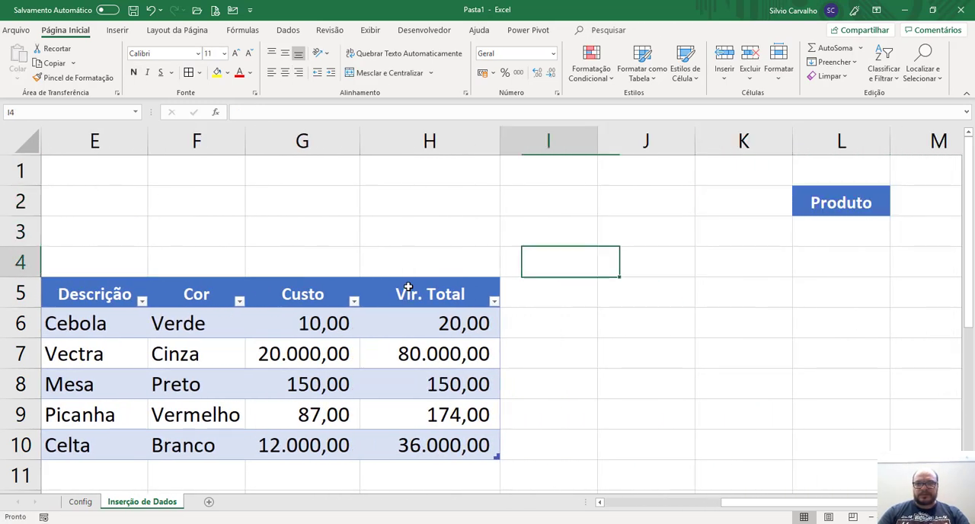
pyautogui.press('Down')
pyautogui.press('Left')
pyautogui.press('Left')
pyautogui.press('Left')
pyautogui.hotkey('ctrl', 'c')
pyautogui.press('Up')
pyautogui.press('Up')
pyautogui.press('Up')
pyautogui.press('Right')
pyautogui.press('Right')
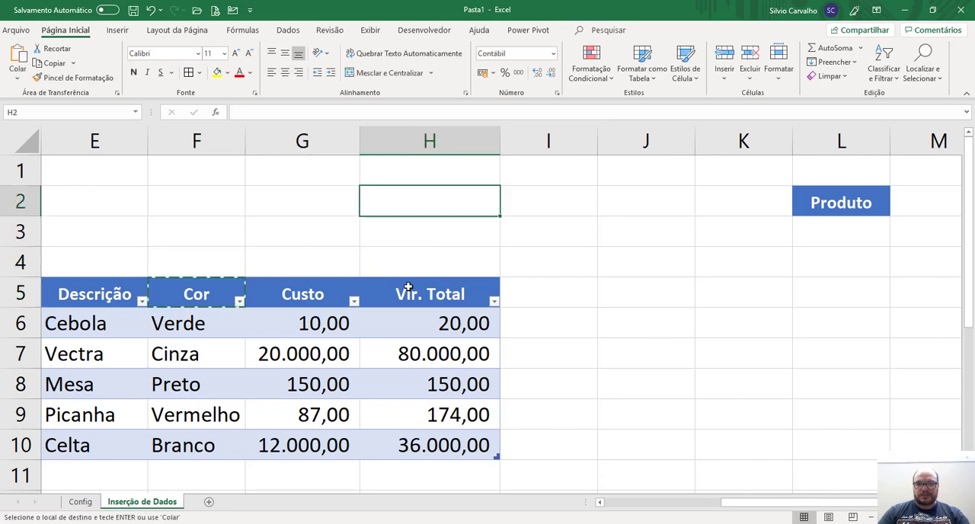
pyautogui.press('Right')
pyautogui.press('Right')
pyautogui.press('Right')
pyautogui.press('Down')
pyautogui.press('Right')
pyautogui.press('Return')
pyautogui.press('Up')
pyautogui.press('Left')
pyautogui.press('Right')
pyautogui.press('Down')
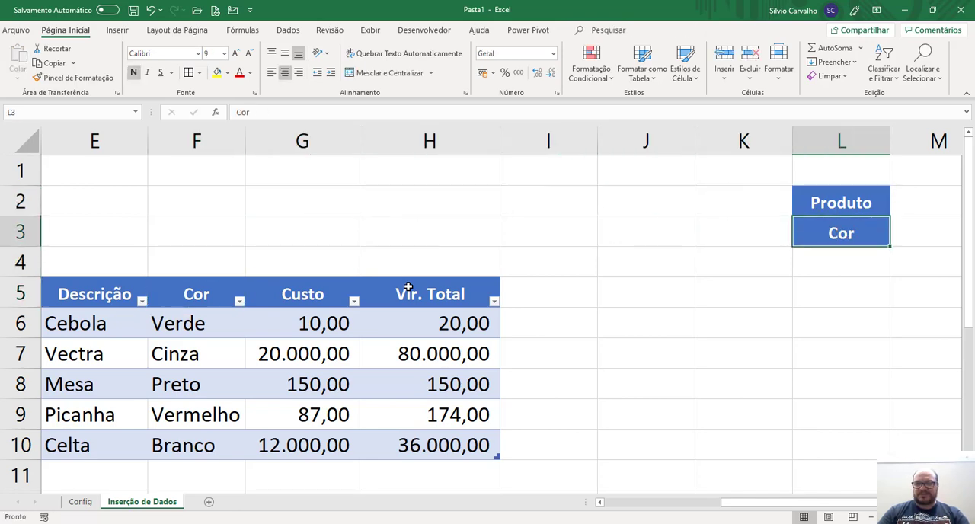
# Change the source of cell B2's list validation to =$L$2:$L$3.
pyautogui.press('Up')
pyautogui.hotkey('ctrl', 'Left')
pyautogui.press('Left')
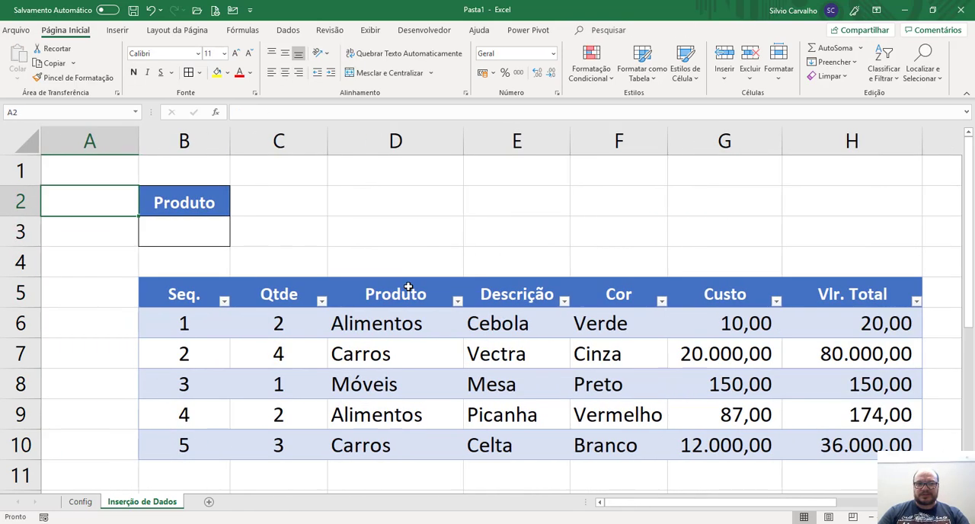
pyautogui.press('Right')
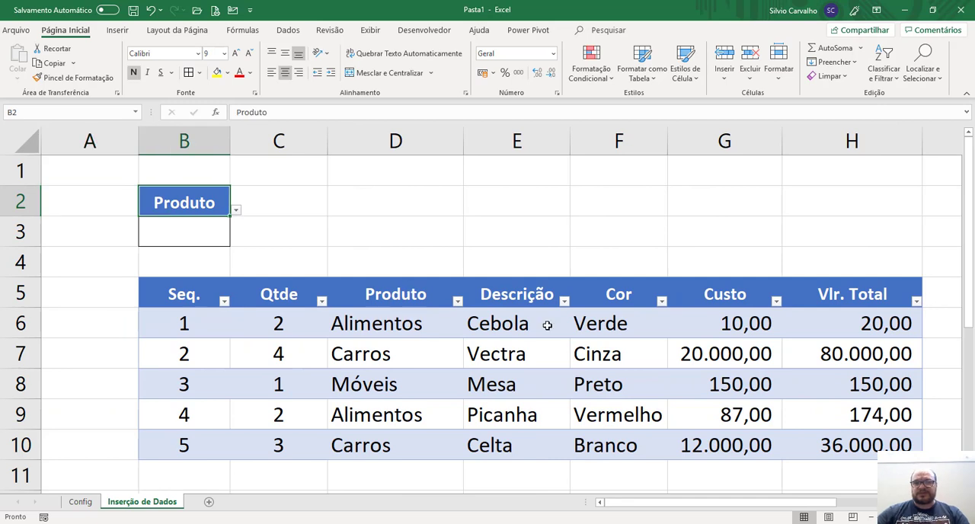
pyautogui.click(288, 30)
pyautogui.click(550, 77)
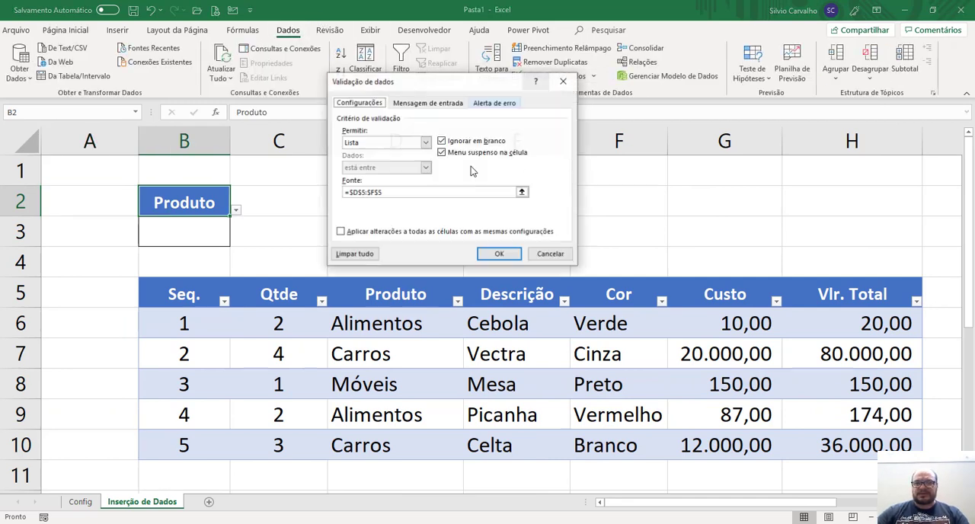
pyautogui.moveTo(415, 190); pyautogui.dragTo(304, 163)
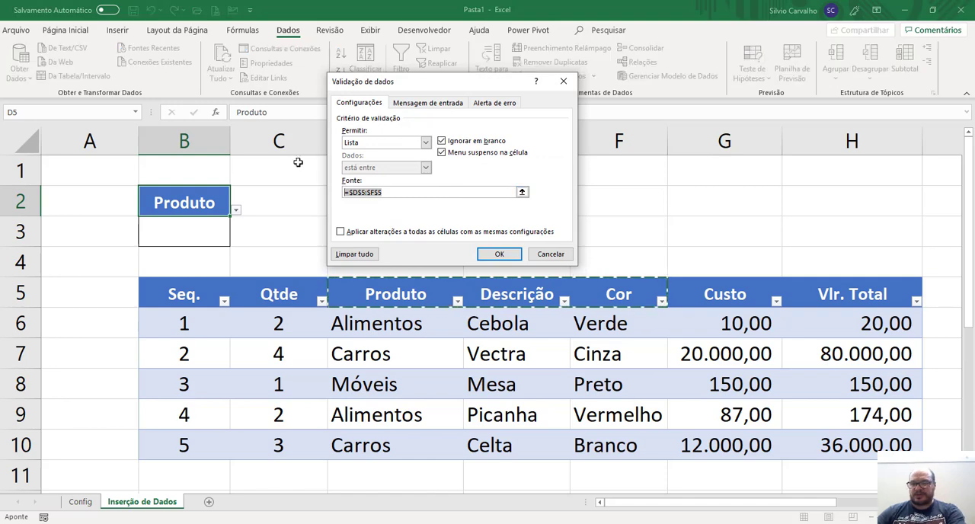
pyautogui.press('BackSpace')
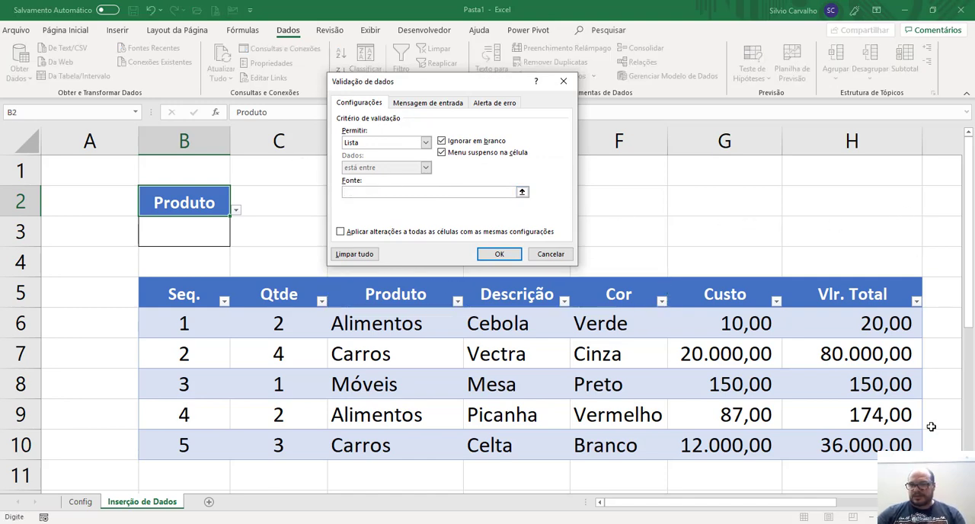
pyautogui.hscroll(5, 861, 198)
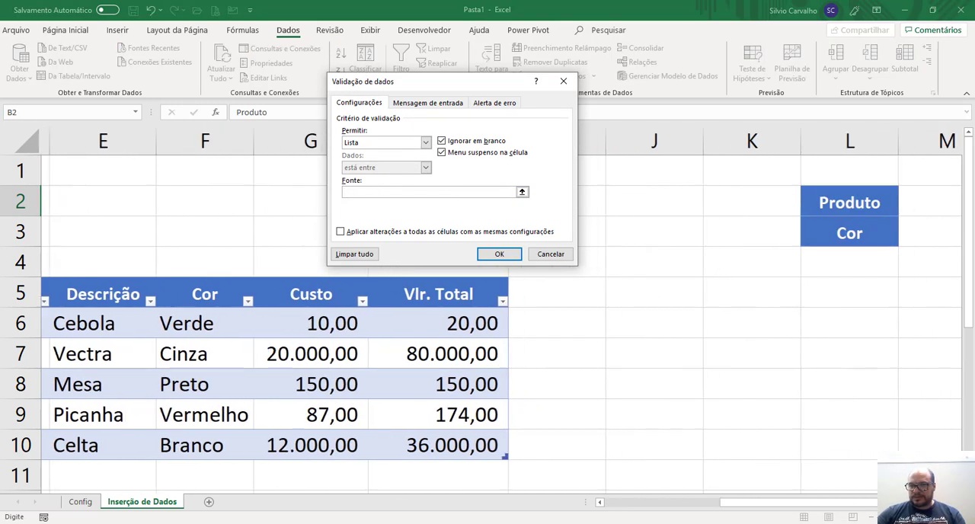
pyautogui.click(859, 215)
pyautogui.moveTo(859, 215); pyautogui.dragTo(860, 227)
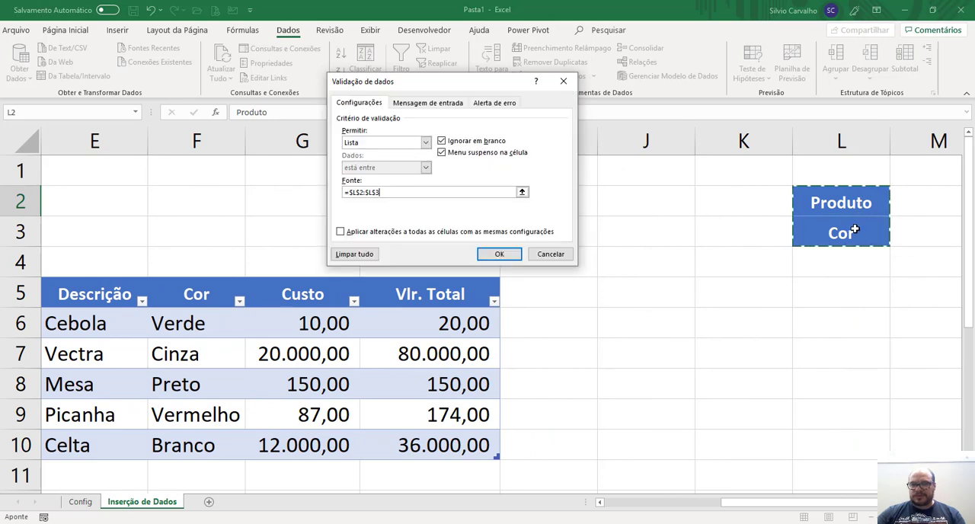
pyautogui.click(496, 254)
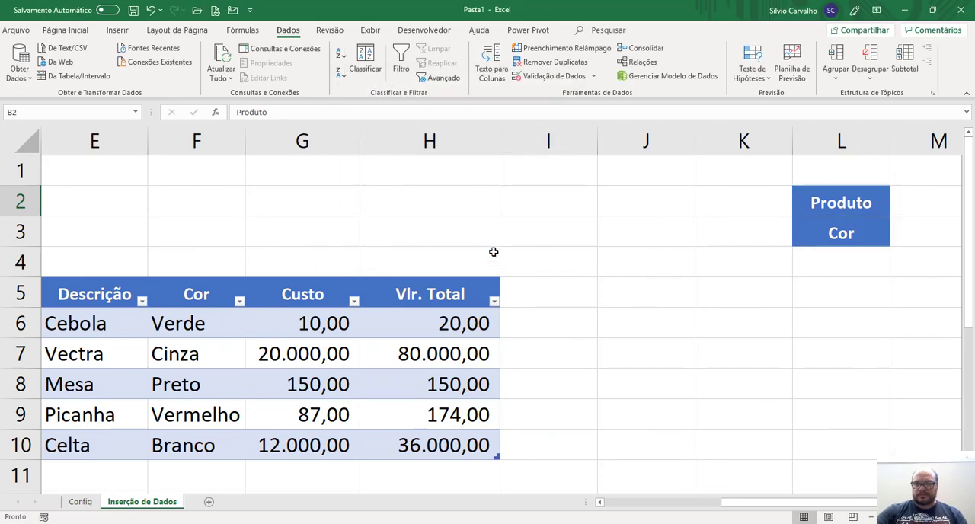
# Choose Cor from the drop-down list in cell B2.
pyautogui.hotkey('ctrl', 'Home')
pyautogui.click(222, 205)
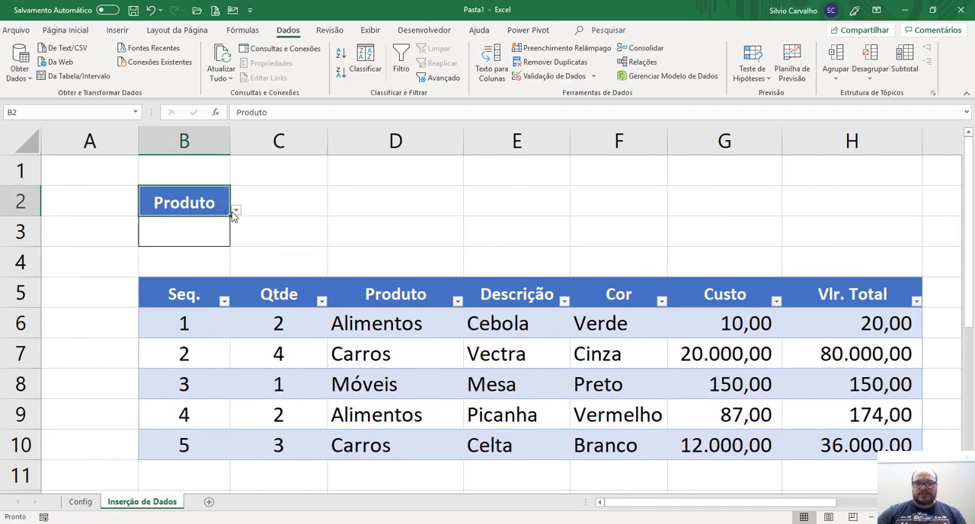
pyautogui.click(237, 211)
pyautogui.press('Down')
pyautogui.press('Return')
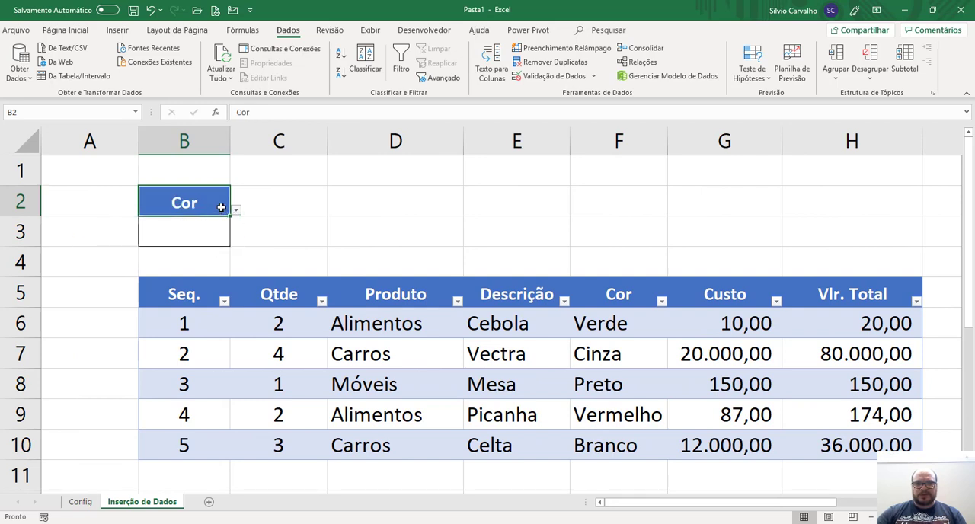
# Choose Produto in cell B2 and give cell B3 a list validation with the source =INDIRETO($B$2).
pyautogui.click(235, 212)
pyautogui.click(218, 227)
pyautogui.click(212, 233)
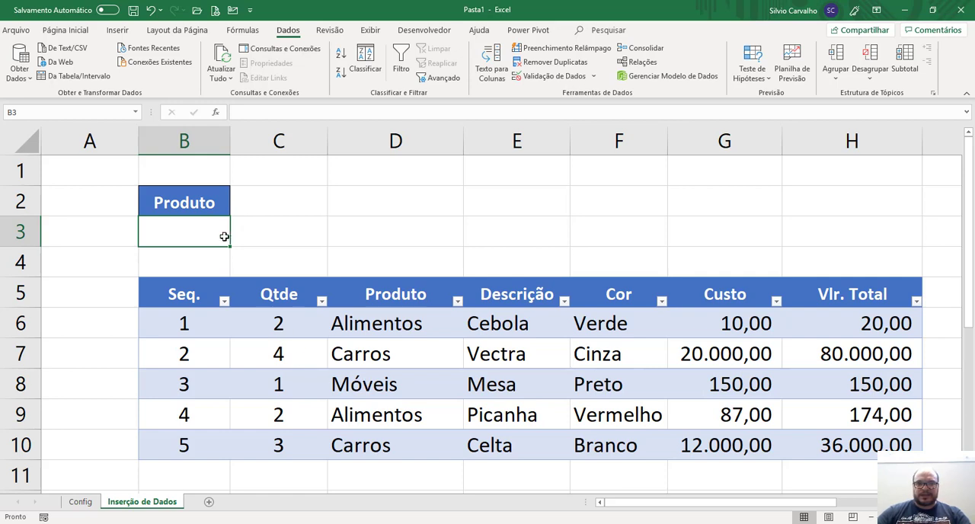
pyautogui.click(542, 76)
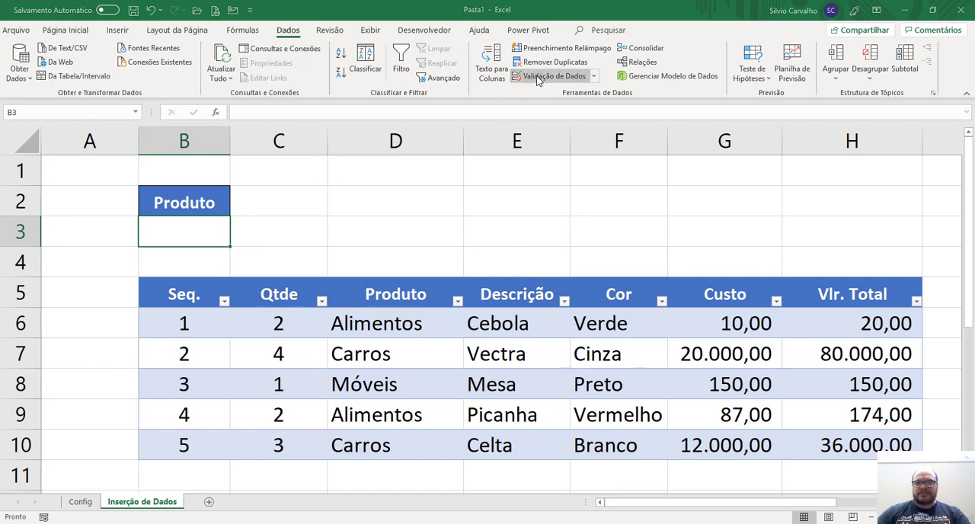
pyautogui.click(401, 146)
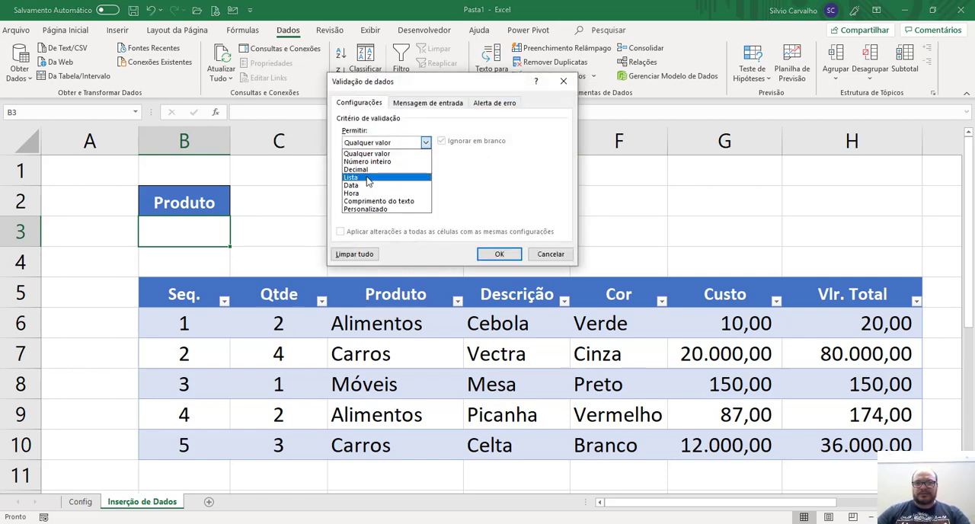
pyautogui.click(371, 193)
pyautogui.click(371, 194)
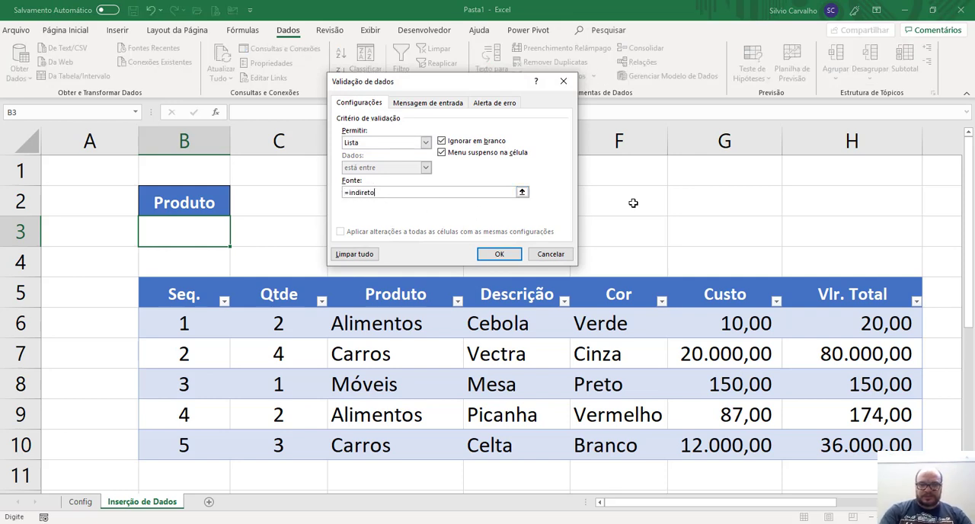
pyautogui.write('=indireto(')
pyautogui.click(209, 200)
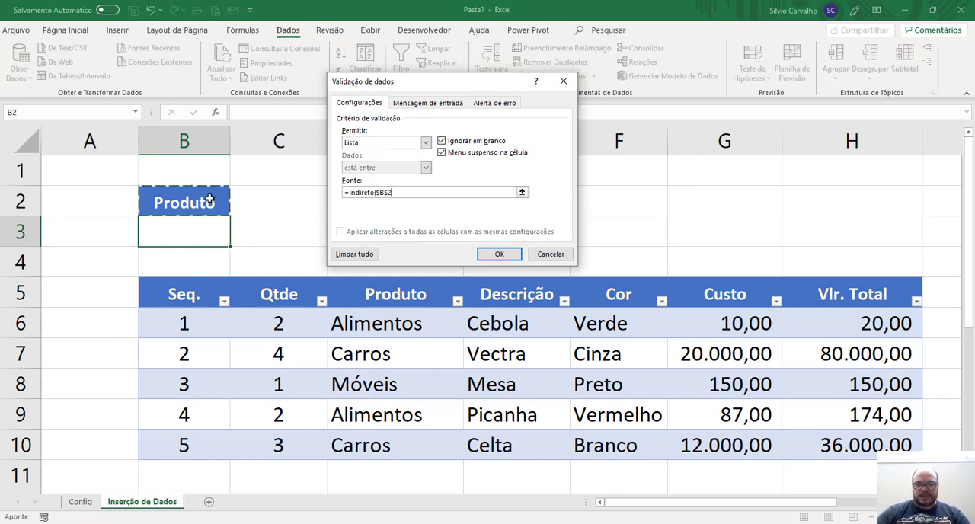
pyautogui.write(')')
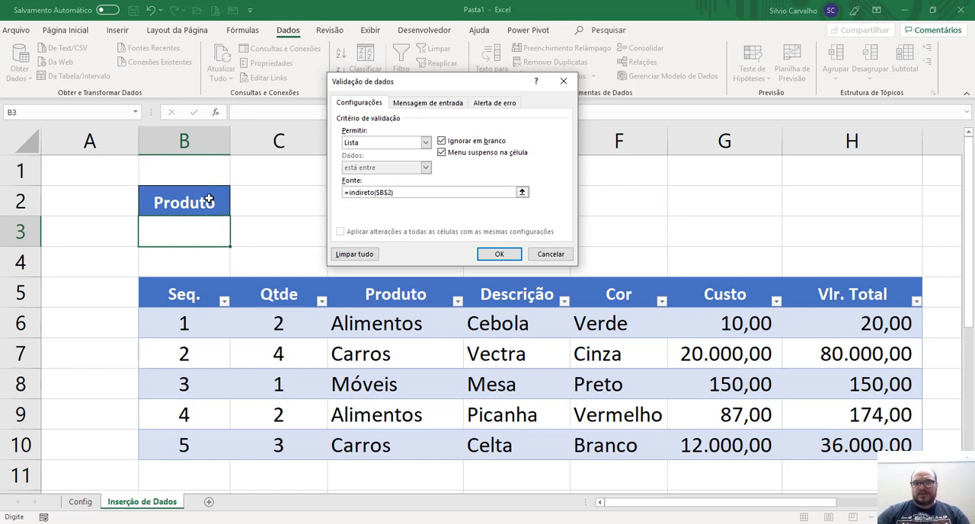
pyautogui.click(500, 254)
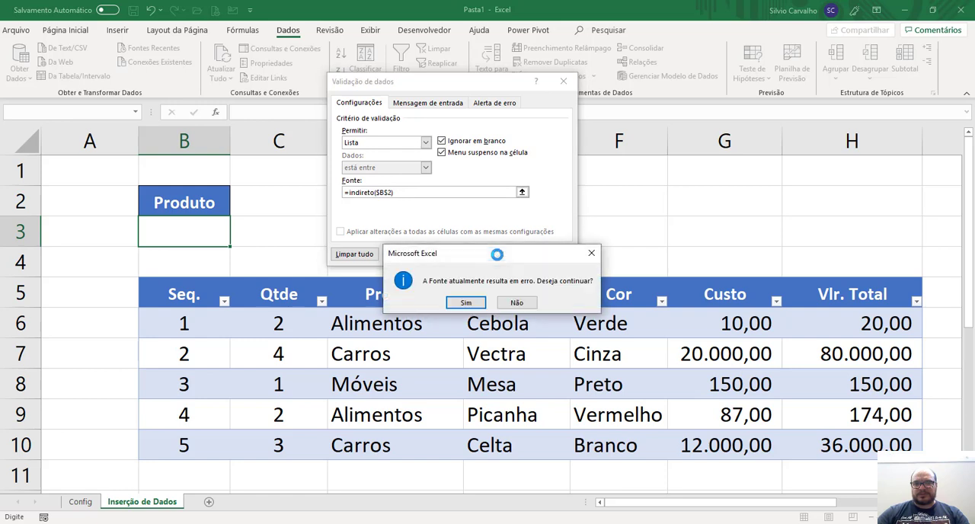
pyautogui.click(466, 304)
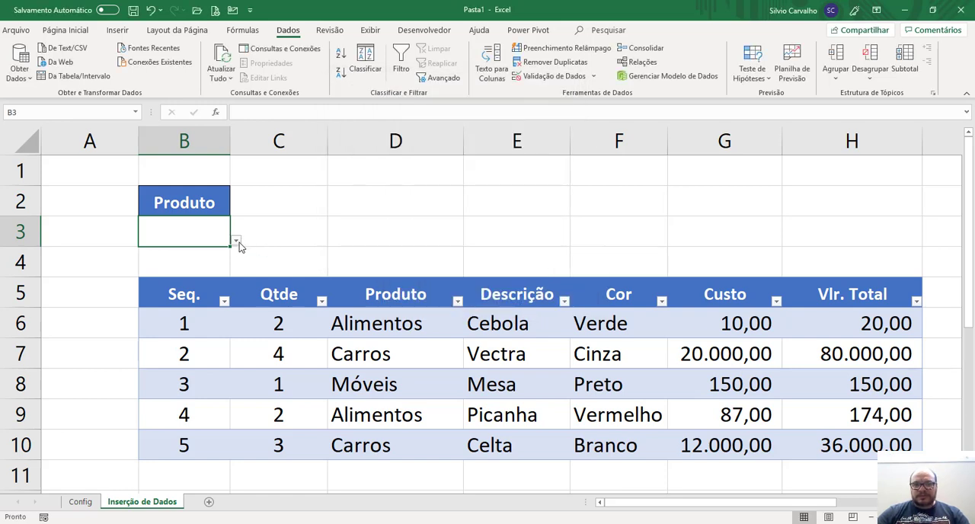
# Review cell B3's list validation source against the criterion in cell B2 and accept the settings again.
pyautogui.click(213, 203)
pyautogui.click(197, 234)
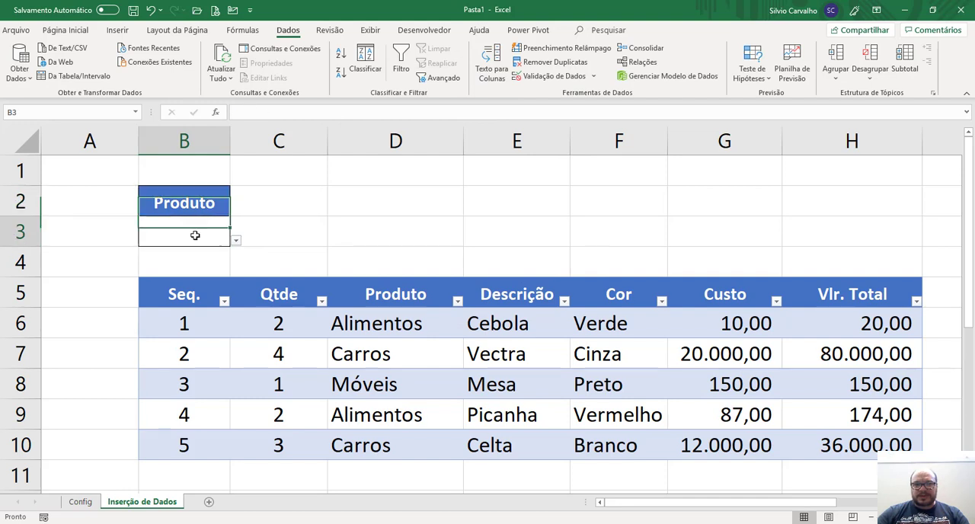
pyautogui.click(543, 77)
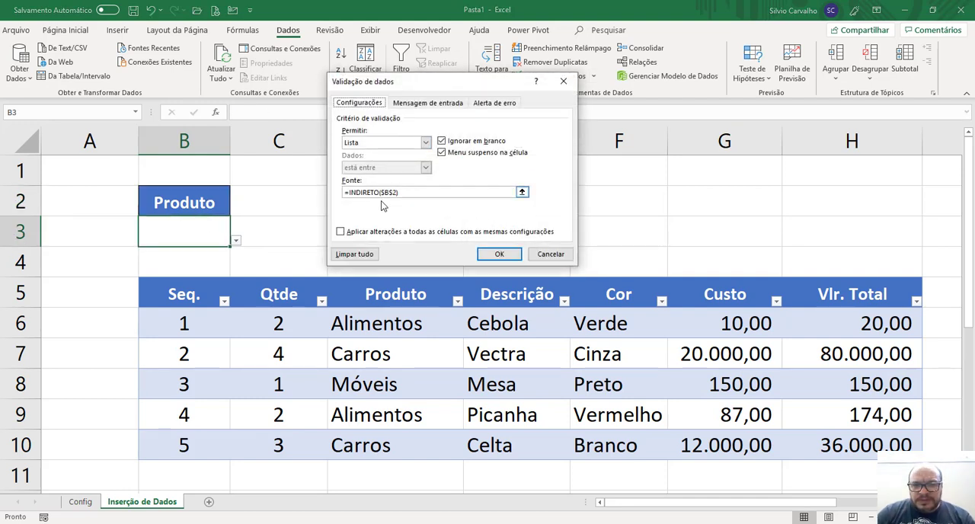
pyautogui.click(499, 254)
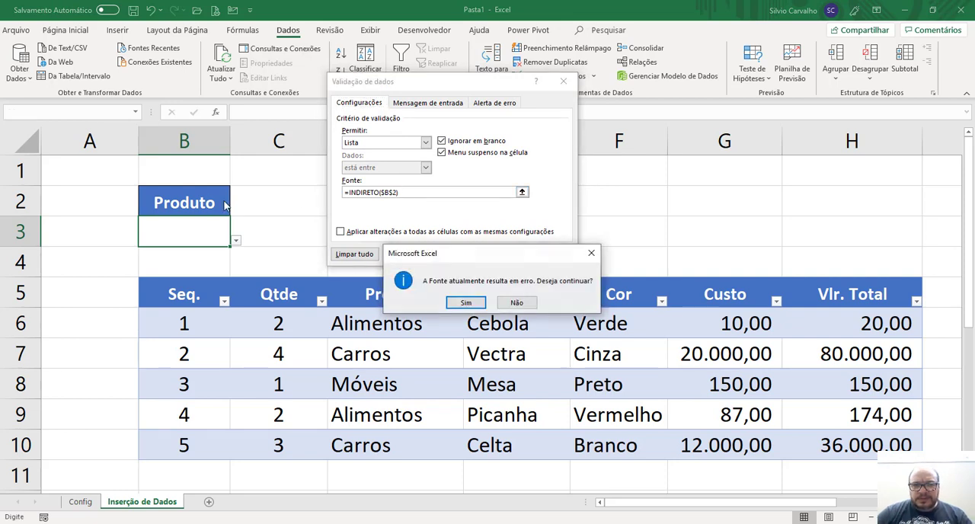
pyautogui.click(466, 304)
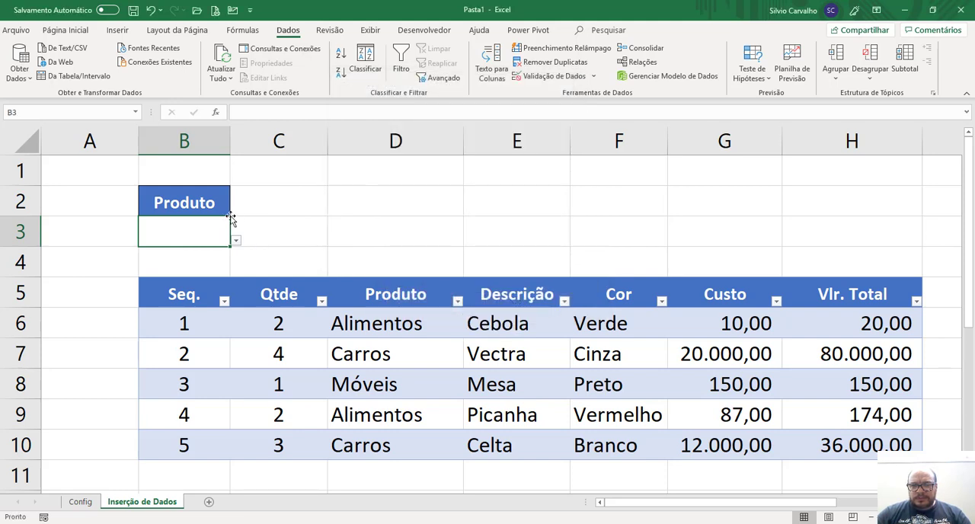
pyautogui.click(203, 197)
pyautogui.doubleClick(203, 197)
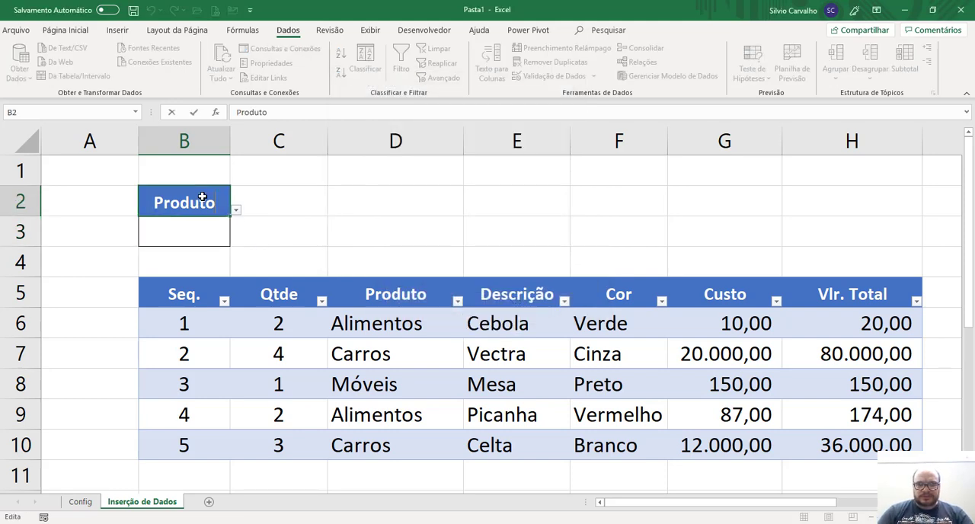
pyautogui.write('s')
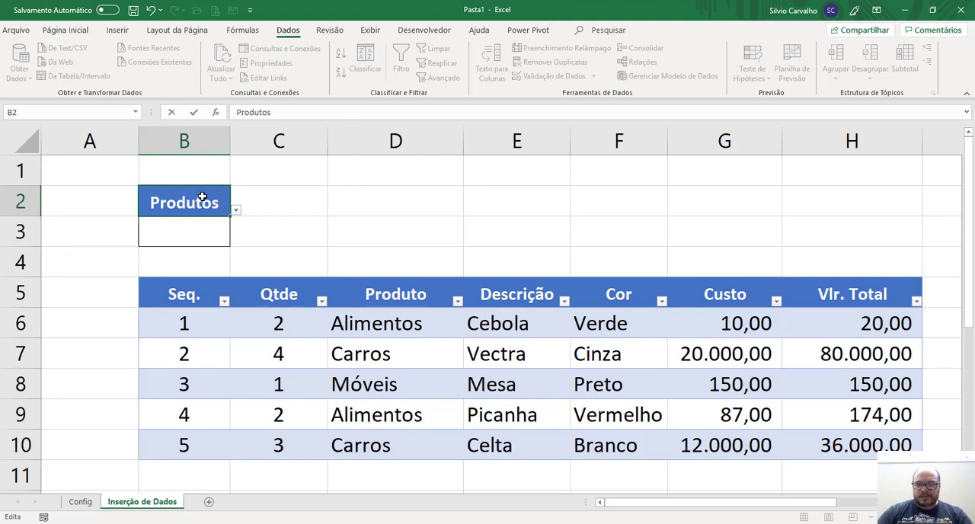
pyautogui.press('Escape')
# Rename the table header in cell D5 to Produtos.
pyautogui.press('Down')
pyautogui.press('Down')
pyautogui.press('Down')
pyautogui.press('Right')
pyautogui.press('Right')
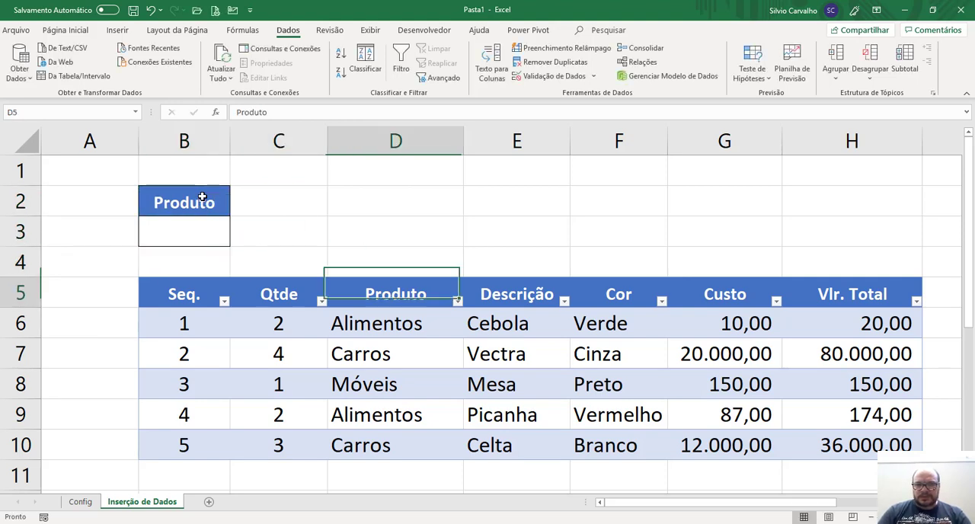
pyautogui.press('F2')
pyautogui.write('s')
pyautogui.press('Return')
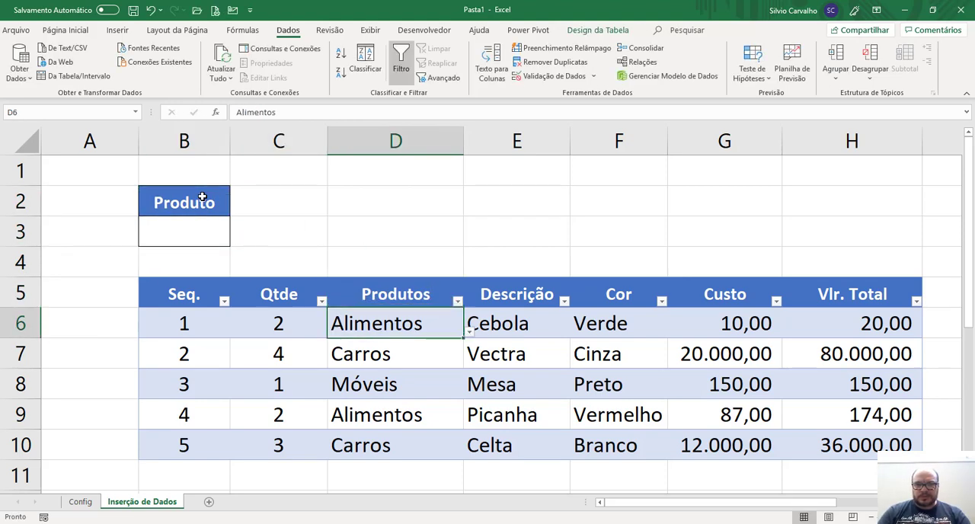
# Change the criterion source text in cell L2 to Produtos.
pyautogui.press('Up')
pyautogui.press('Up')
pyautogui.press('Up')
pyautogui.press('Up')
pyautogui.hotkey('ctrl', 'Right')
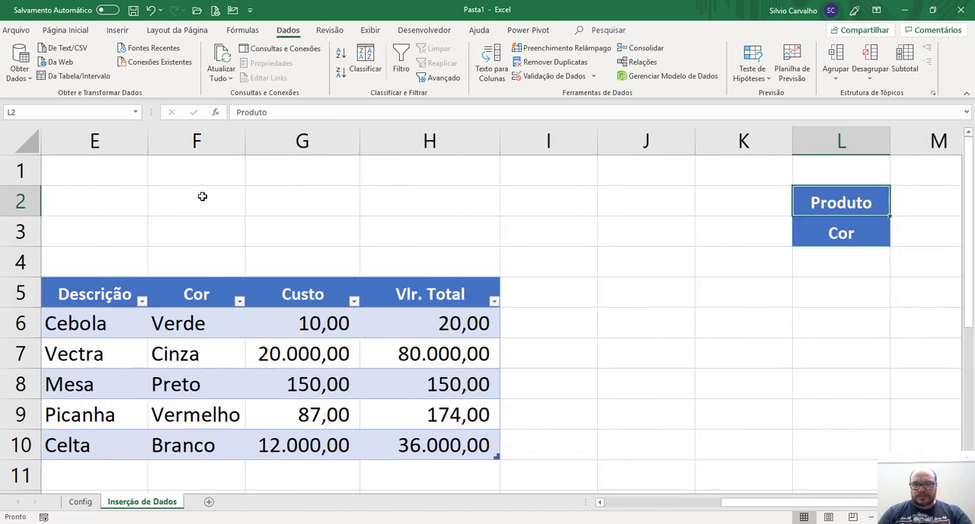
pyautogui.press('F2')
pyautogui.write('s')
pyautogui.press('Return')
# Change the selected criterion in cell B2 to Produtos.
pyautogui.press('Up')
pyautogui.press('Home')
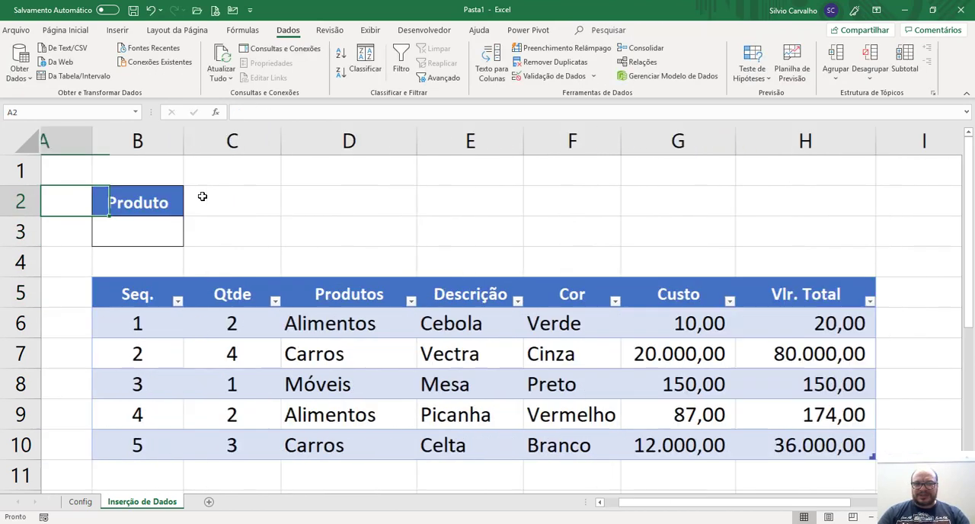
pyautogui.press('Right')
pyautogui.press('F2')
pyautogui.write('s')
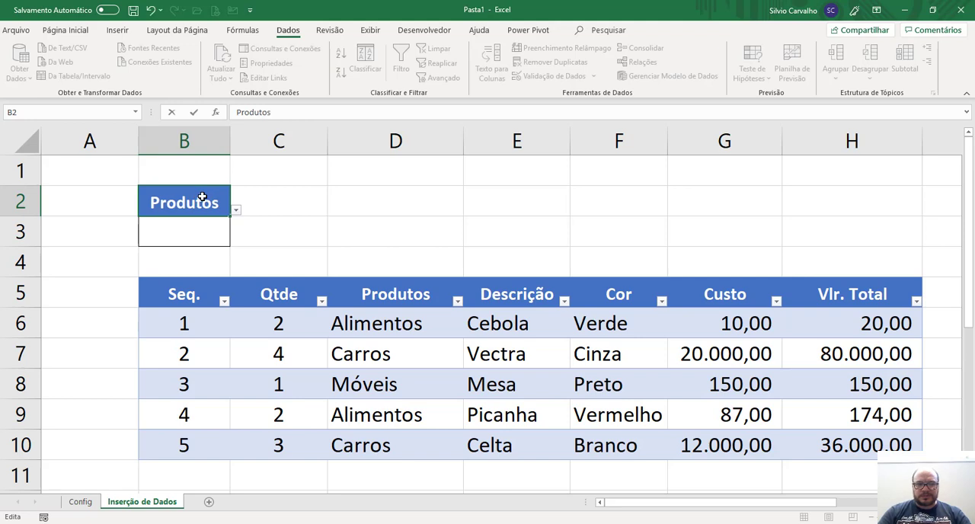
pyautogui.press('Return')
pyautogui.press('Up')
# Check the list validation settings of cell B3 with the renamed criterion.
pyautogui.click(205, 226)
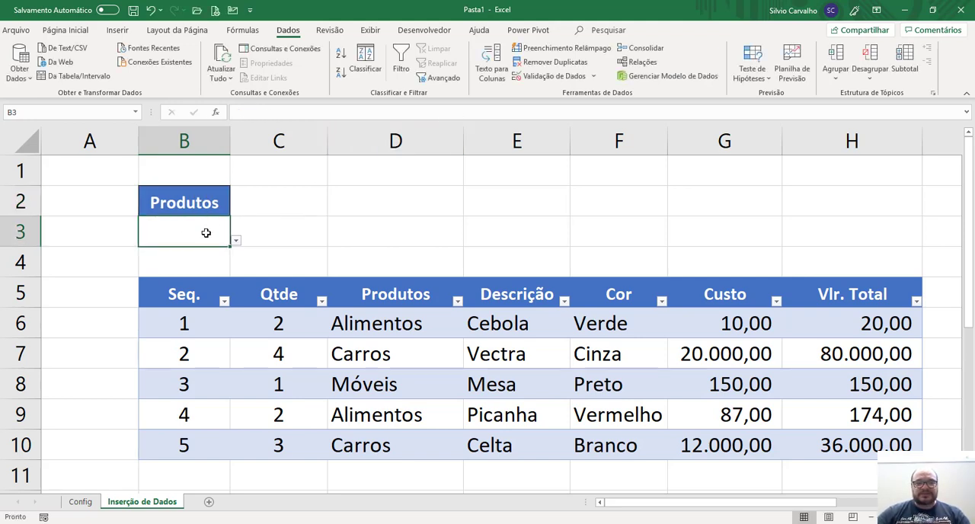
pyautogui.click(539, 77)
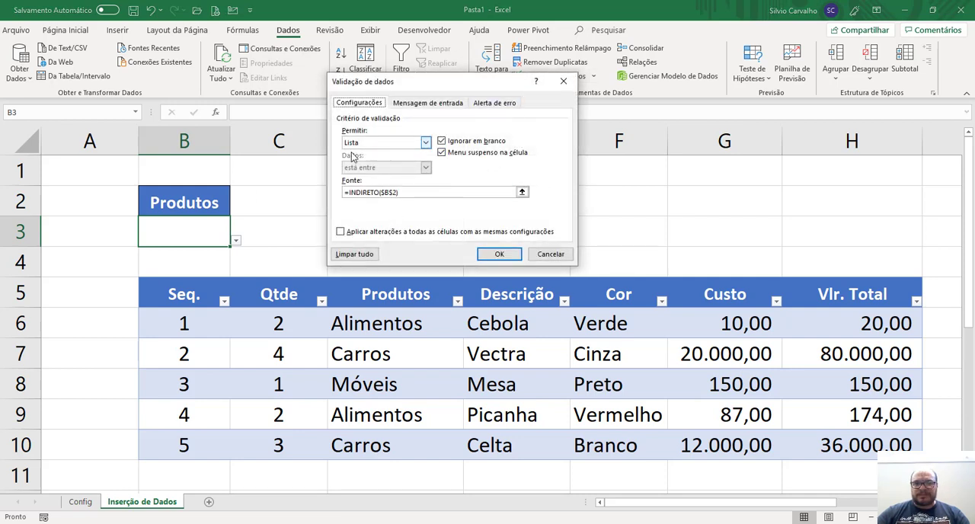
pyautogui.click(492, 256)
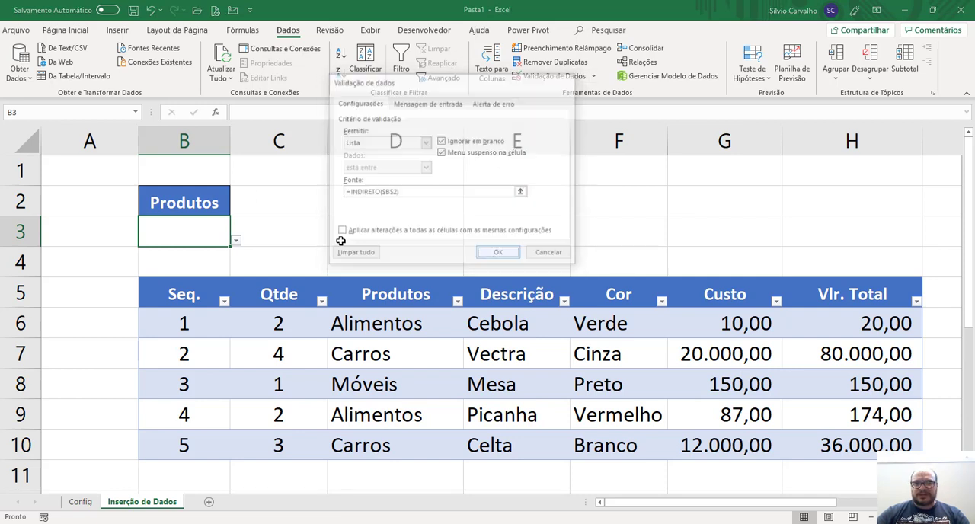
# Choose Alimentos from cell B3's drop-down list and autofit the width of column B.
pyautogui.click(237, 240)
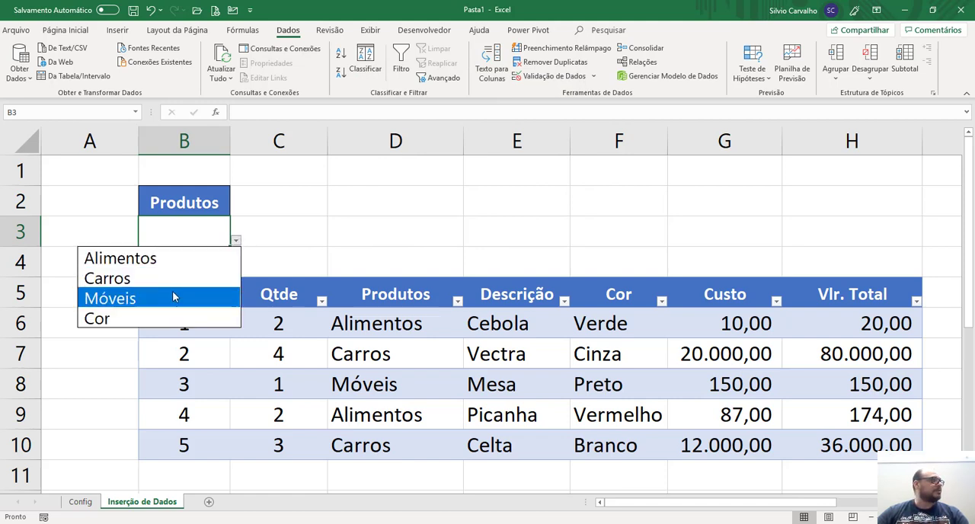
pyautogui.click(181, 258)
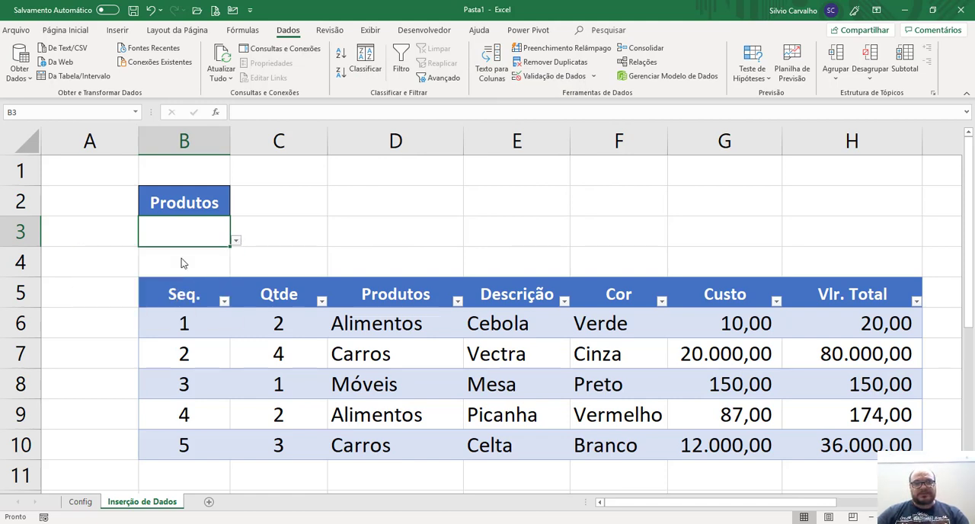
pyautogui.doubleClick(229, 134)
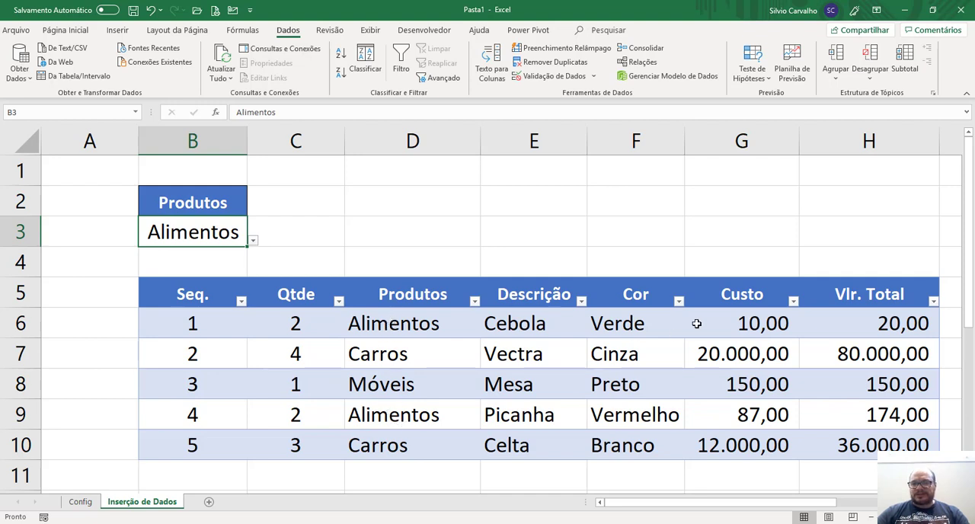
# Enter a SUBTOTAL formula in cell H3 with function number 9 over the table's Vlr. Total column, Tabela6[Vlr. Total].
pyautogui.click(856, 232)
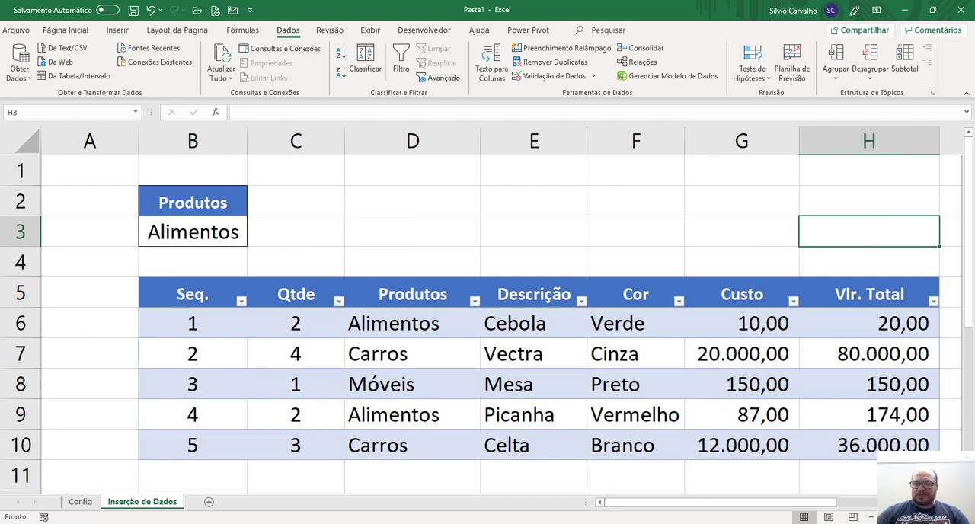
pyautogui.write('=subt')
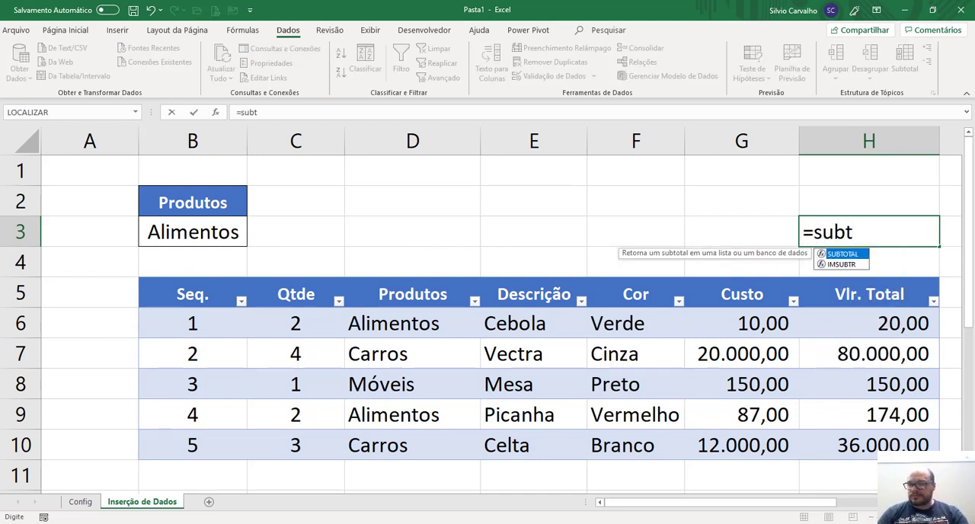
pyautogui.press('Tab')
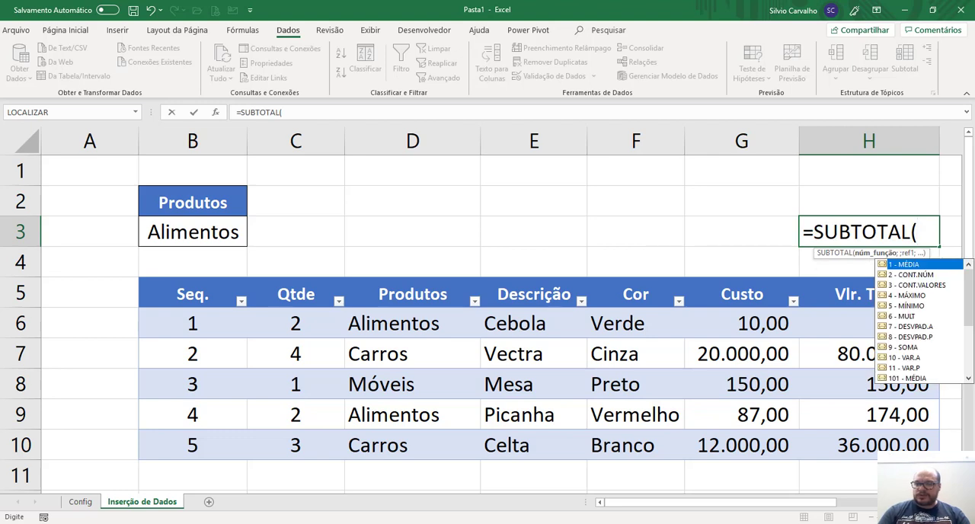
pyautogui.write('9')
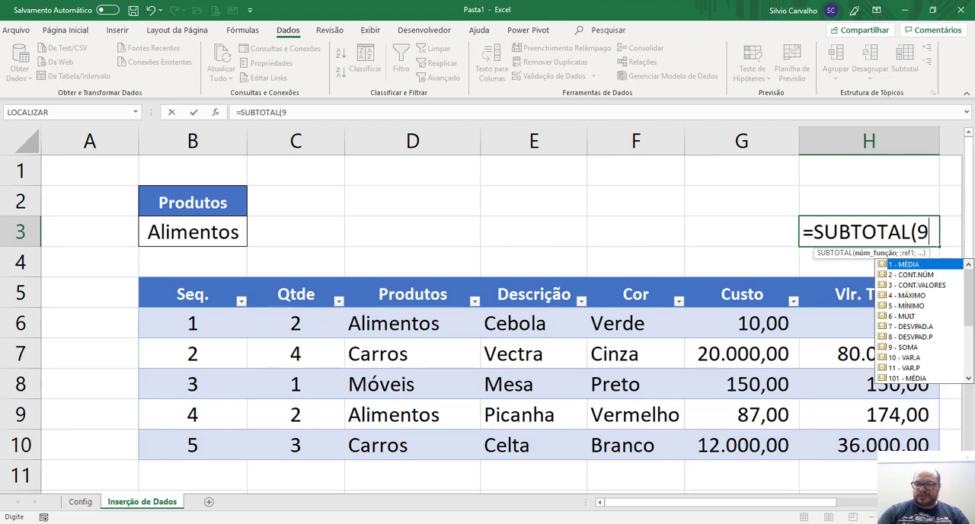
pyautogui.write(';')
pyautogui.press('Down')
pyautogui.press('Down')
pyautogui.press('Down')
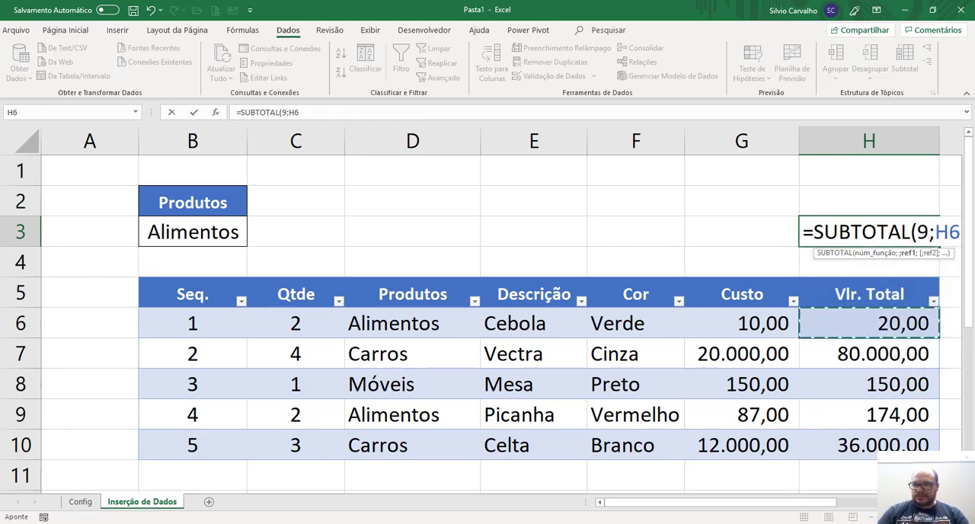
pyautogui.hotkey('ctrl', 'shift', 'Down')
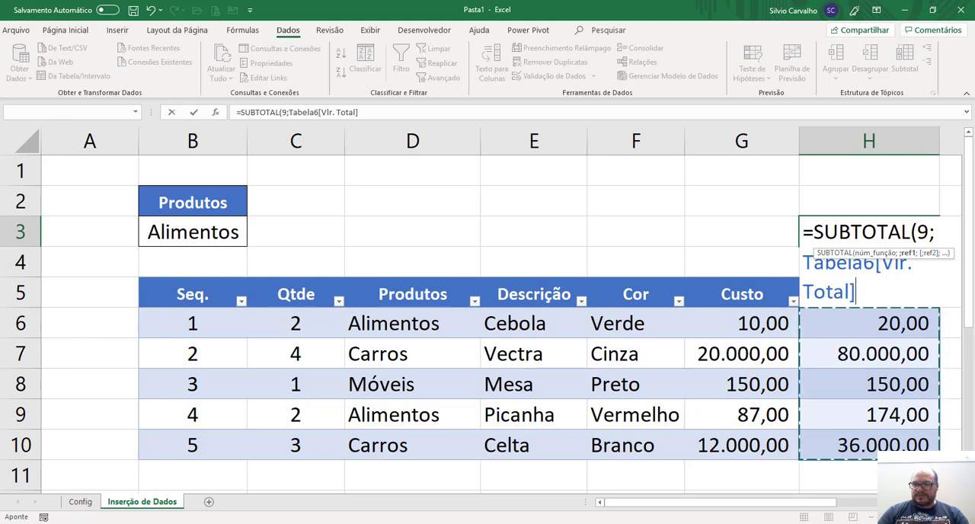
pyautogui.press('Return')
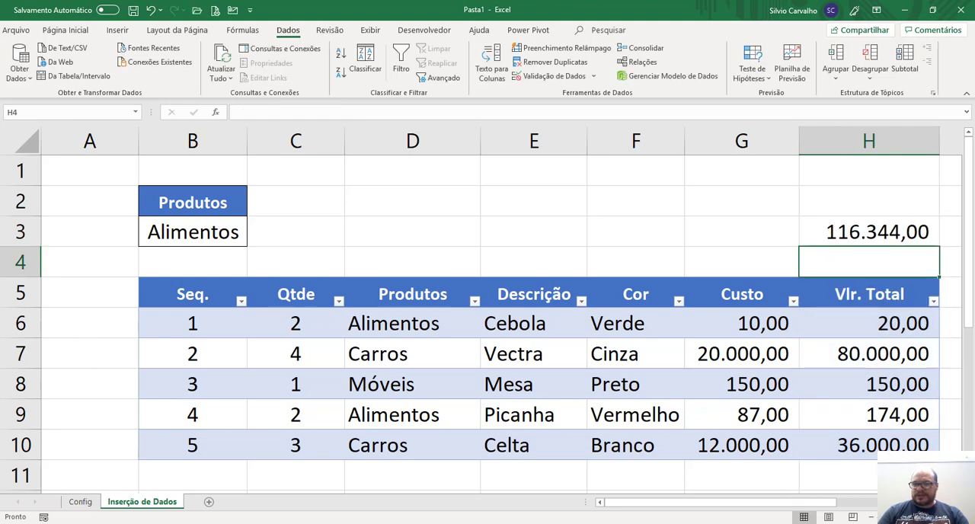
# Make the subtotal in cell H3 bold.
pyautogui.press('Up')
pyautogui.hotkey('ctrl', 'n')
pyautogui.hotkey('ctrl', 'Left')
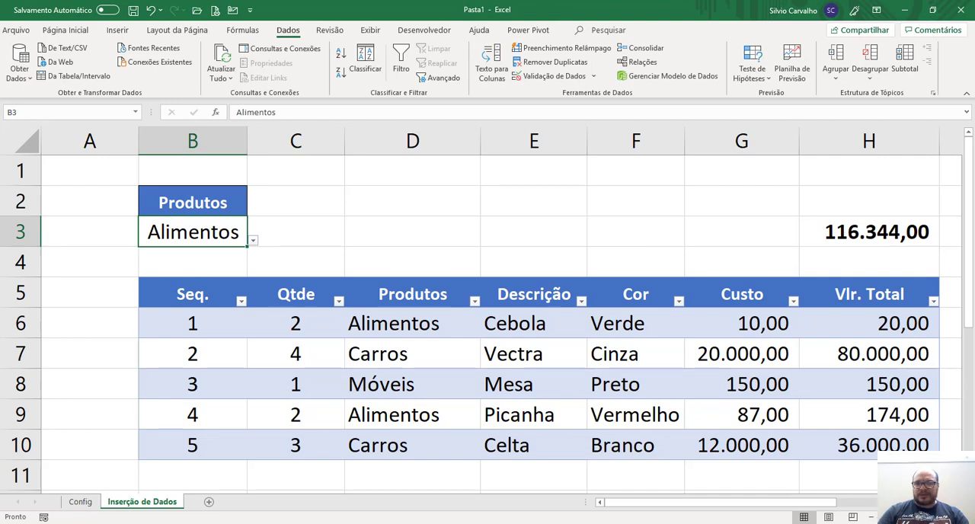
# Enter the label "Subtotal :" in cell G3, make it bold and align it to the right.
pyautogui.hotkey('ctrl', 'Right')
pyautogui.press('Left')
pyautogui.write('Subtotal')
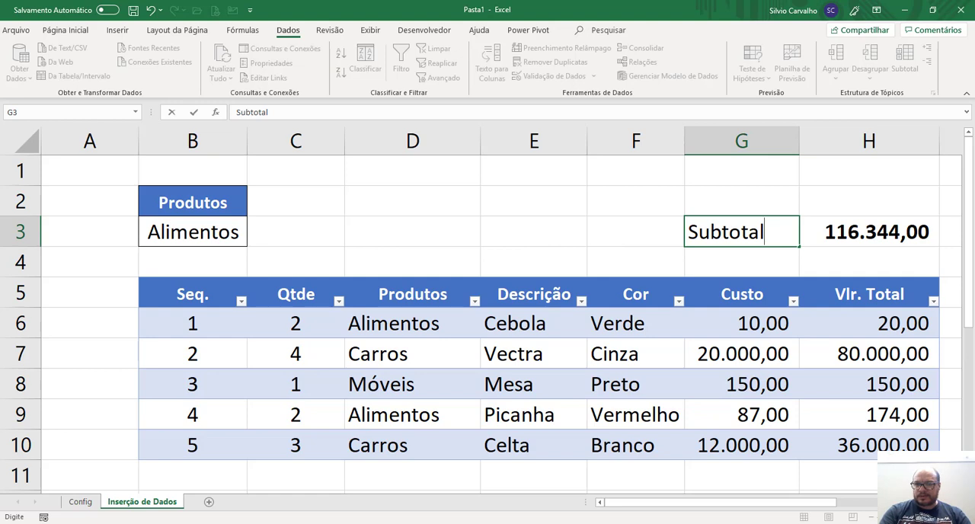
pyautogui.write('l  ')
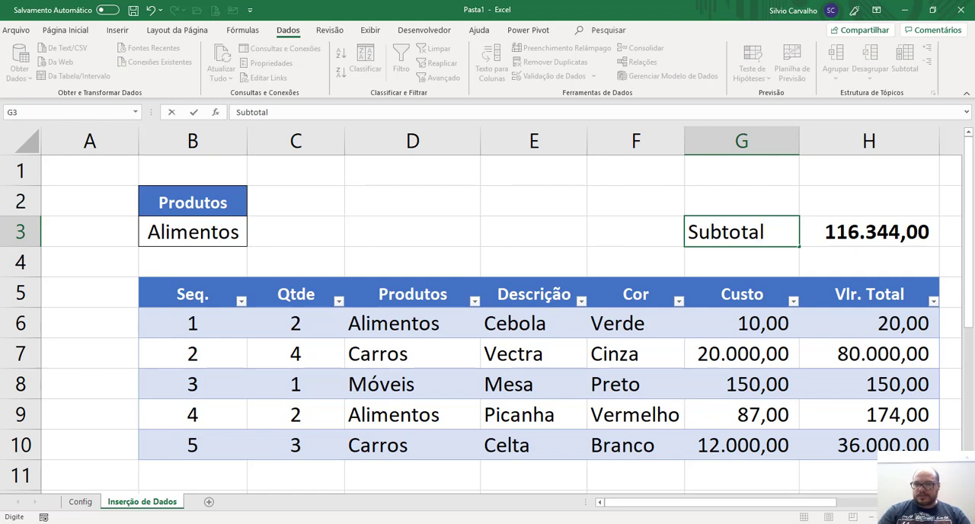
pyautogui.write(':')
pyautogui.hotkey('ctrl', 'Return')
pyautogui.hotkey('ctrl', 'n')
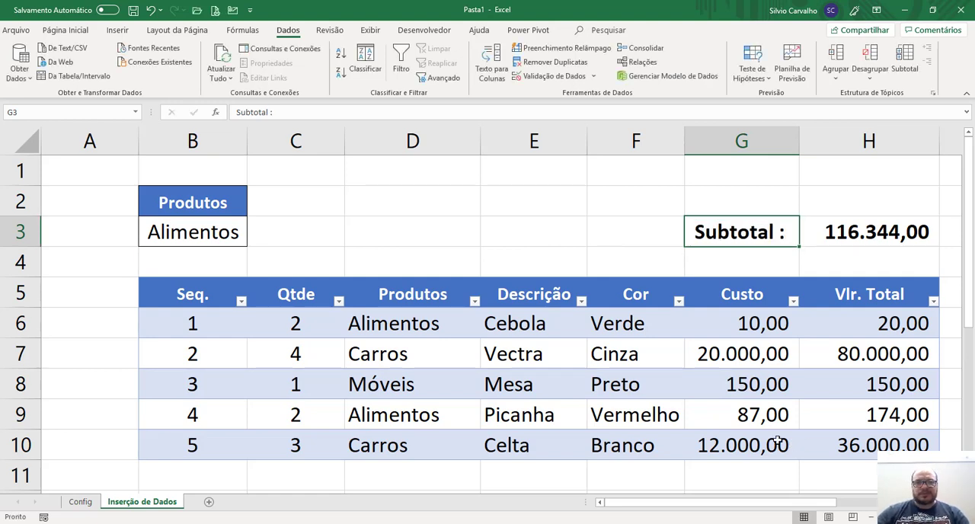
pyautogui.click(66, 30)
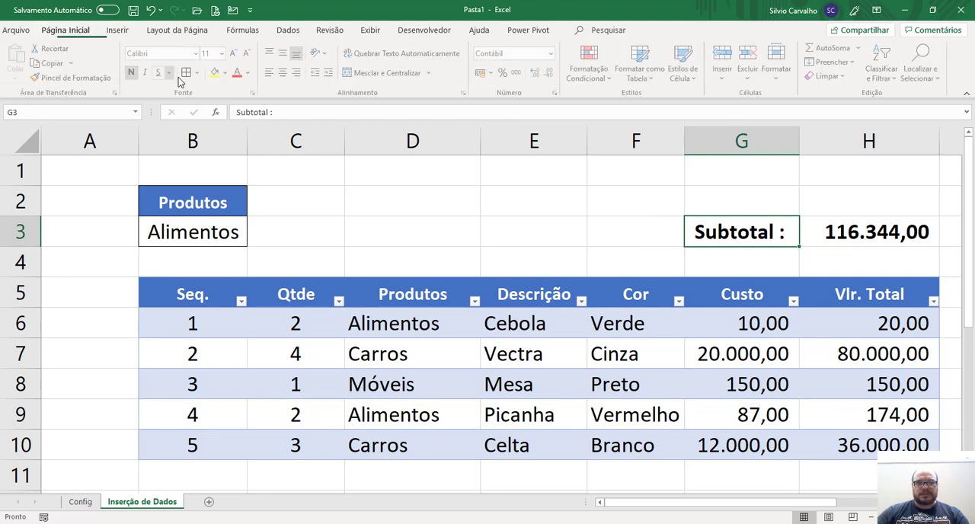
pyautogui.click(298, 72)
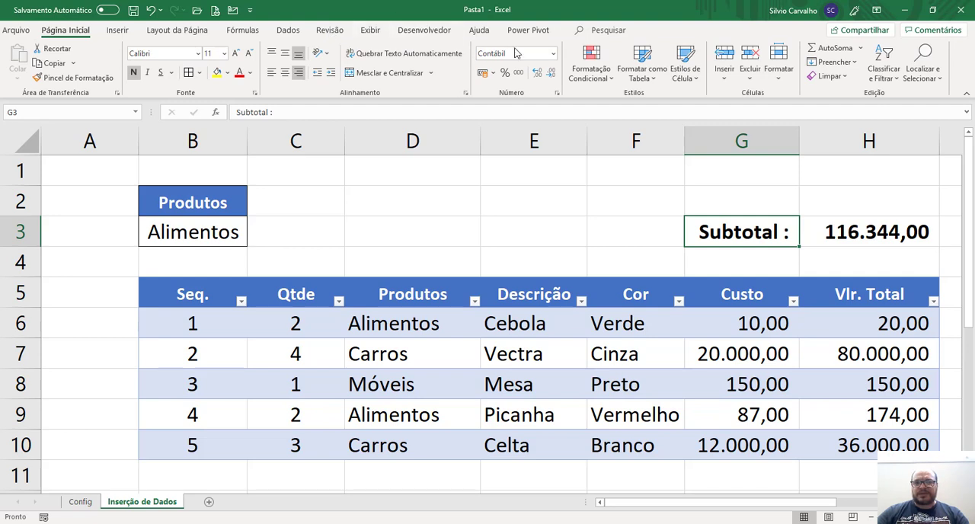
# Insert a form control button beside cell B3 without assigning a macro, and widen it to span column C.
pyautogui.click(431, 29)
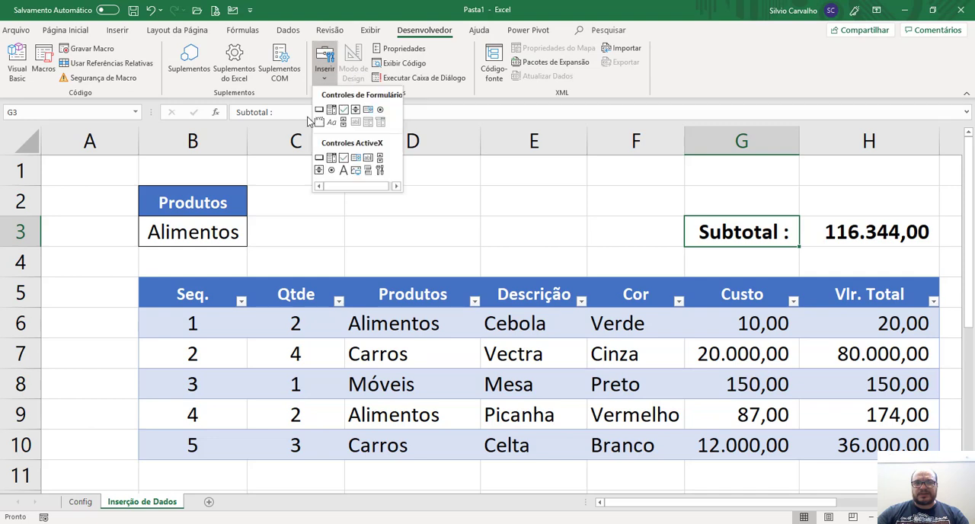
pyautogui.click(318, 112)
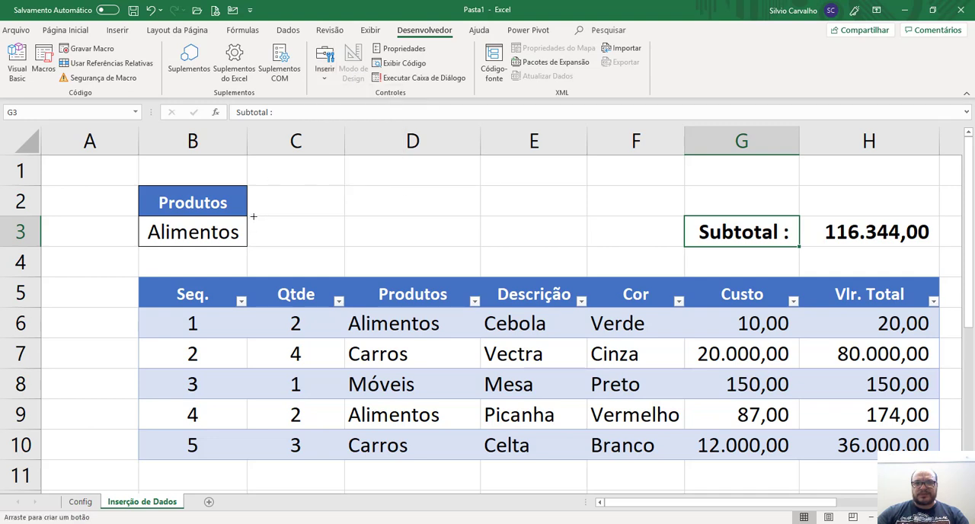
pyautogui.moveTo(254, 216); pyautogui.dragTo(289, 245)
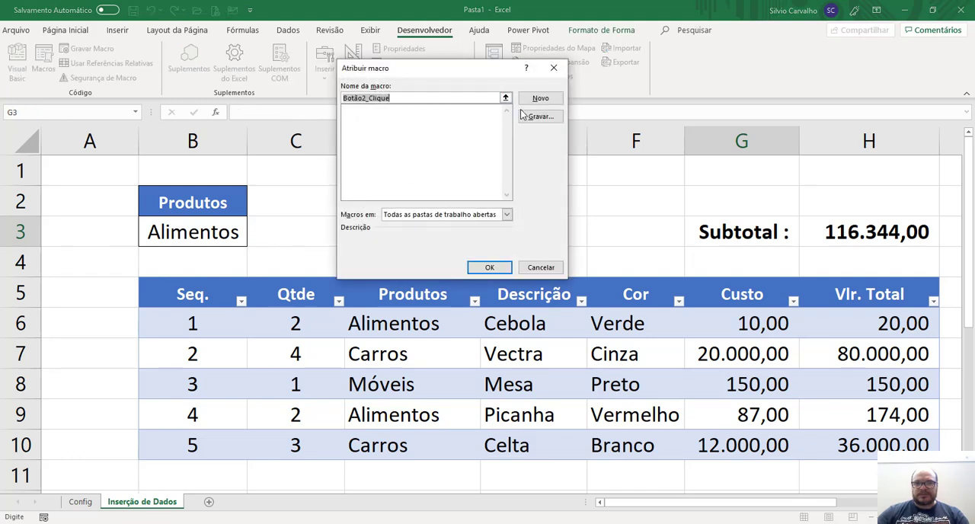
pyautogui.click(540, 271)
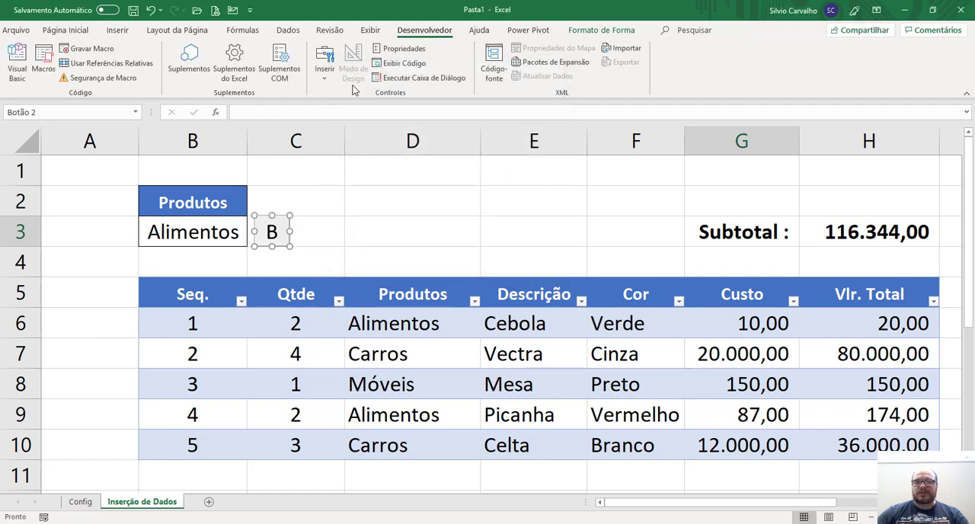
pyautogui.moveTo(289, 230); pyautogui.dragTo(352, 230)
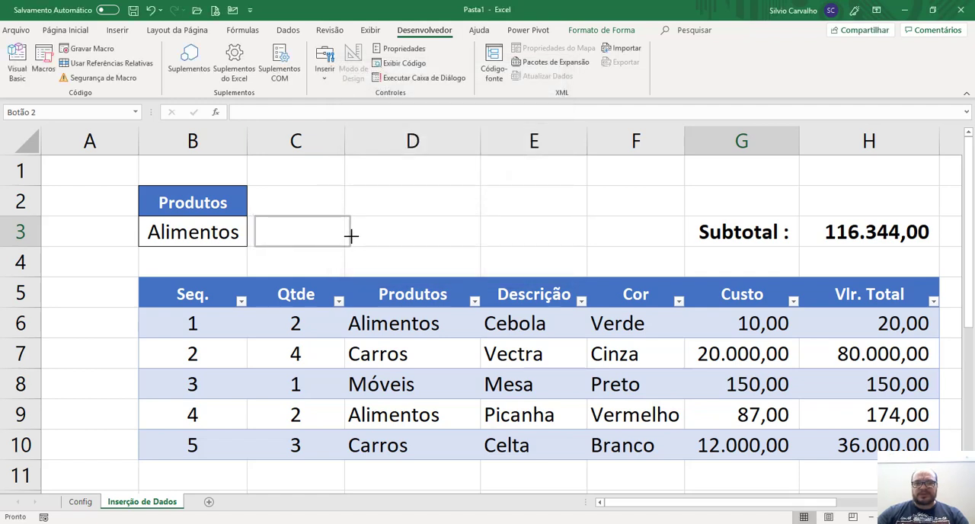
# Change the new button's caption to Pesquisa.
pyautogui.click(311, 234)
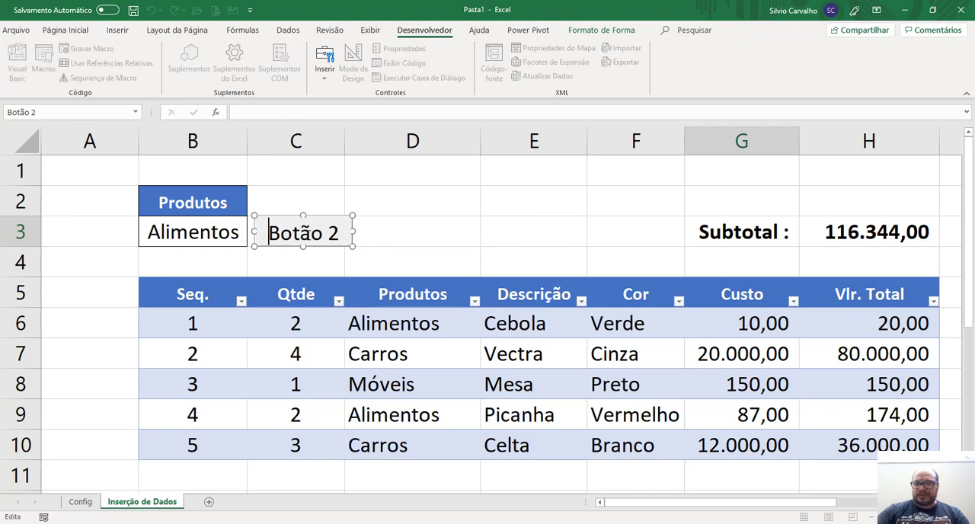
pyautogui.hotkey('ctrl', 'a')
pyautogui.write('Pesquisa')
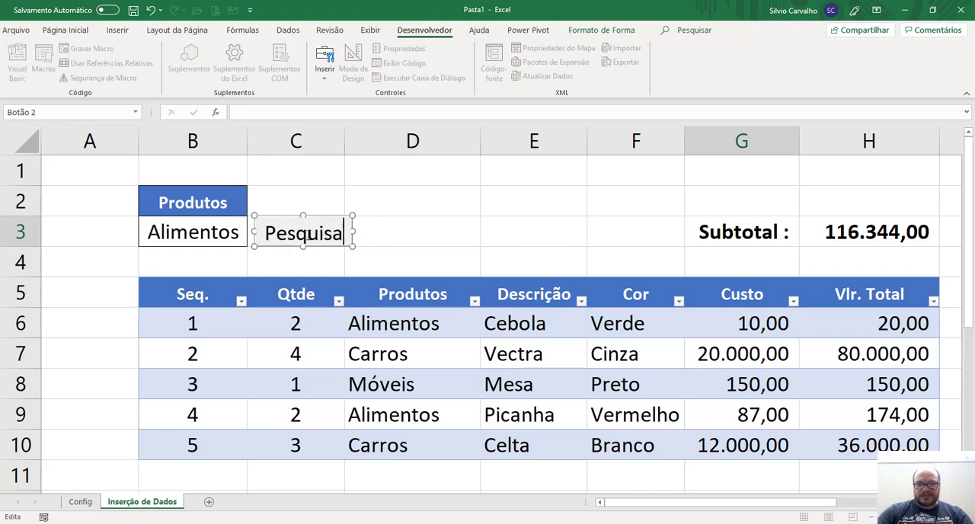
pyautogui.click(445, 218)
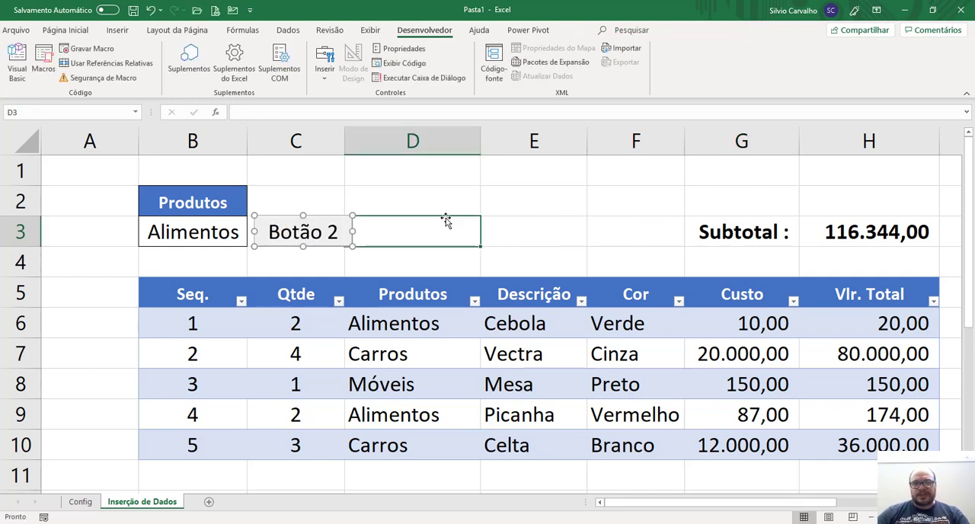
# Start recording a macro named Pesquisa, stored in this workbook, with the Seq. header cell B5 selected.
pyautogui.click(224, 296)
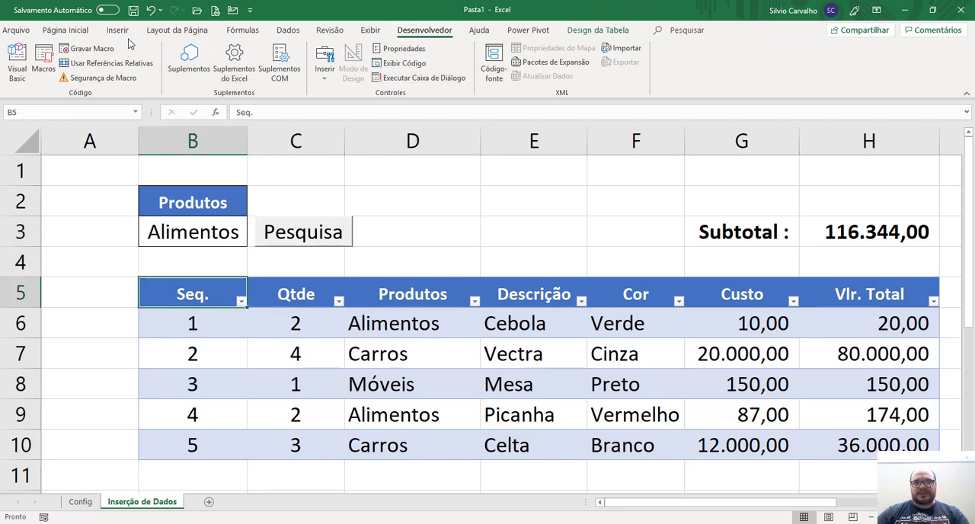
pyautogui.click(85, 50)
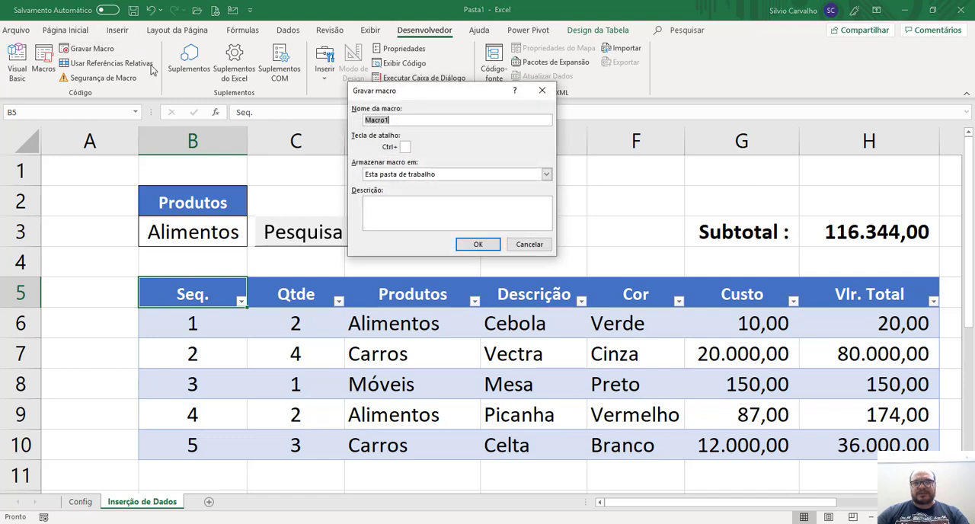
pyautogui.write('Pesquisa')
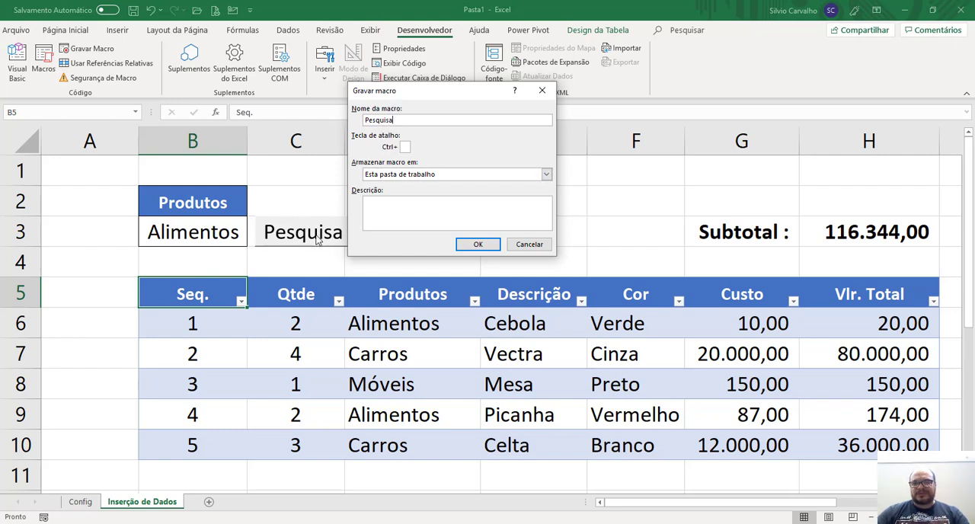
pyautogui.click(478, 243)
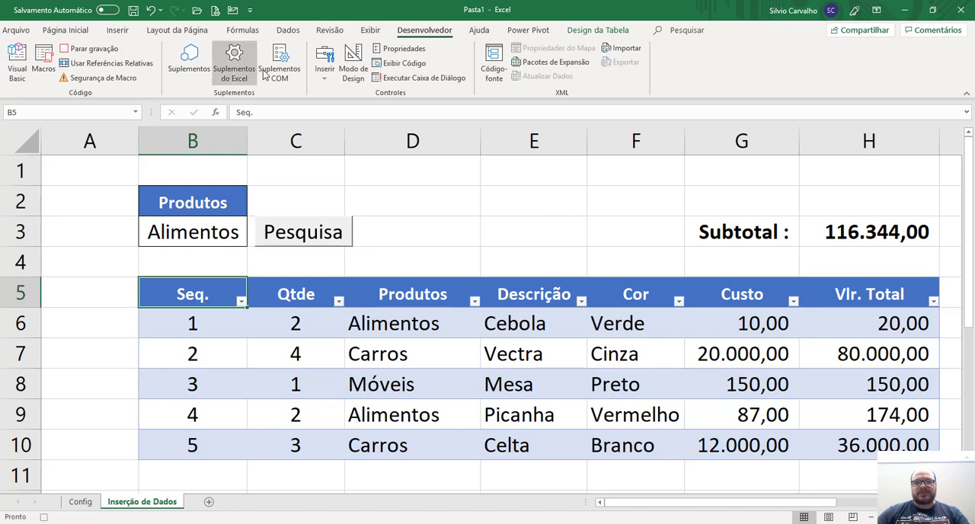
# Apply an advanced filter in place to the list $B$5:$H$10, using B2:B3 as the criteria range.
pyautogui.click(288, 30)
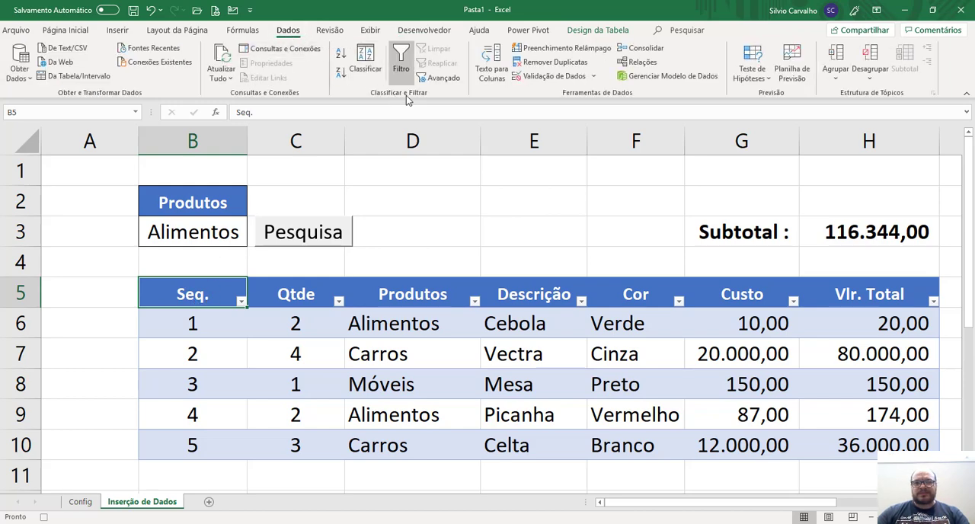
pyautogui.click(437, 78)
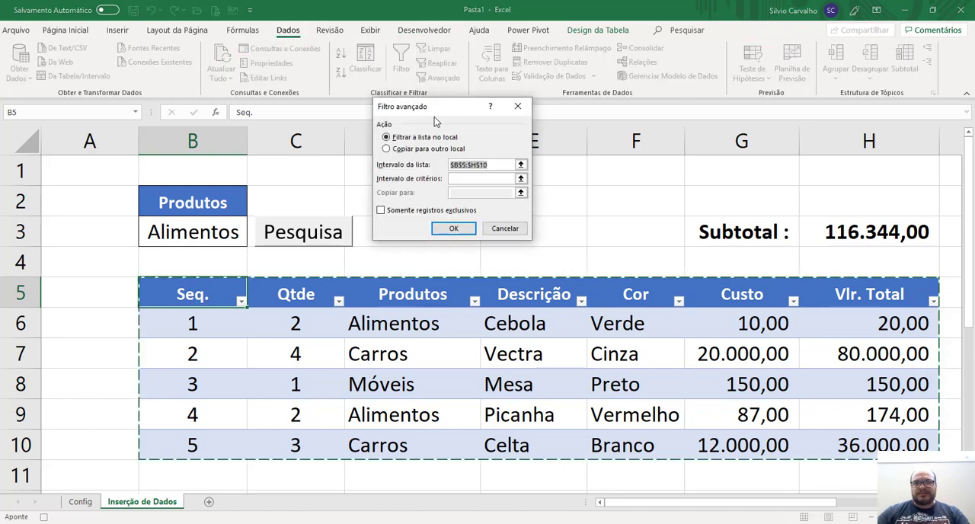
pyautogui.click(410, 139)
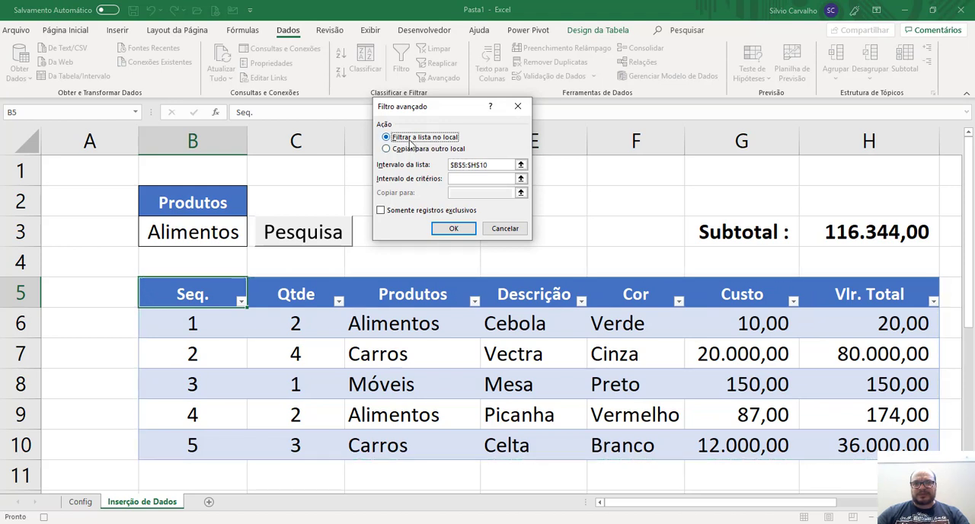
pyautogui.click(497, 164)
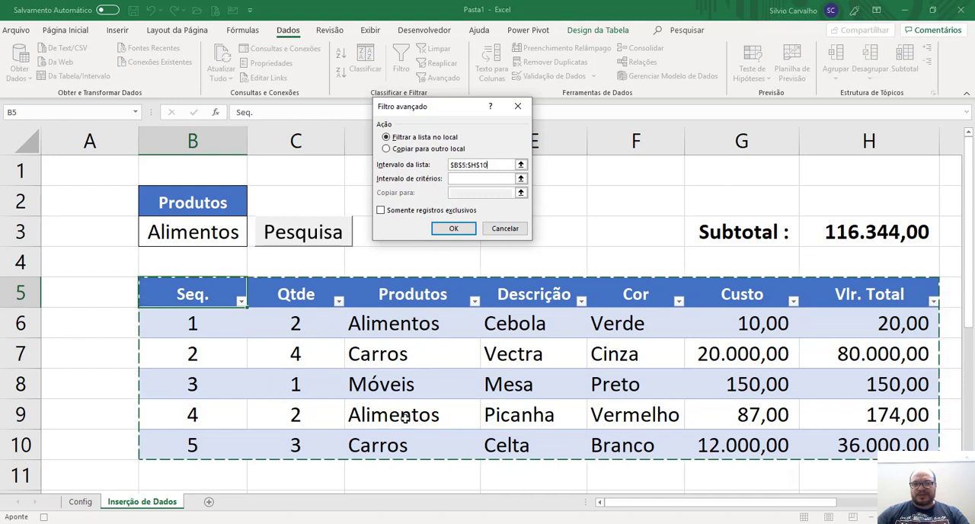
pyautogui.click(458, 181)
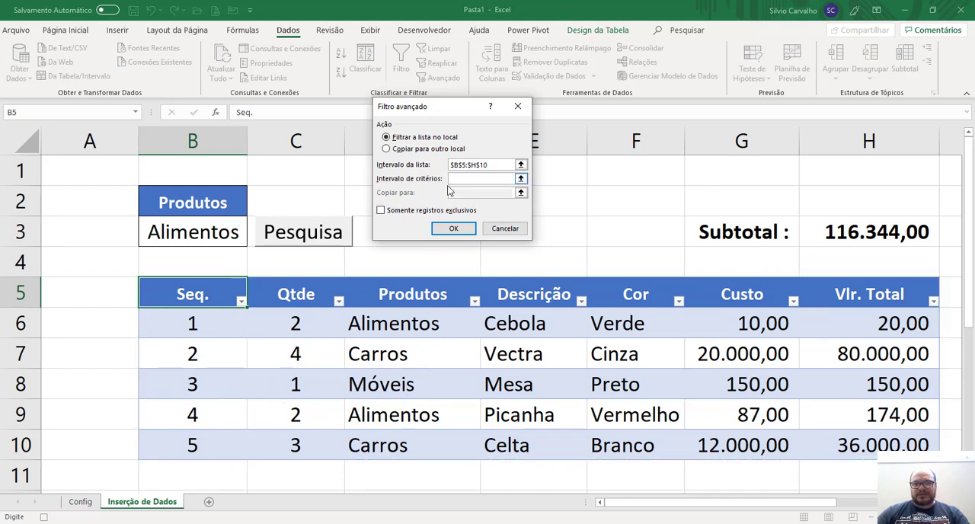
pyautogui.moveTo(221, 201); pyautogui.dragTo(218, 241)
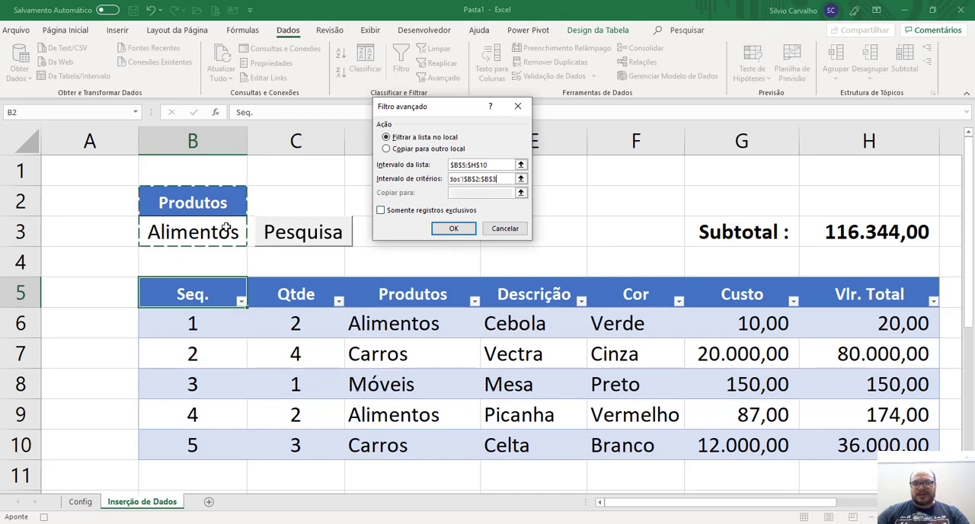
pyautogui.click(454, 230)
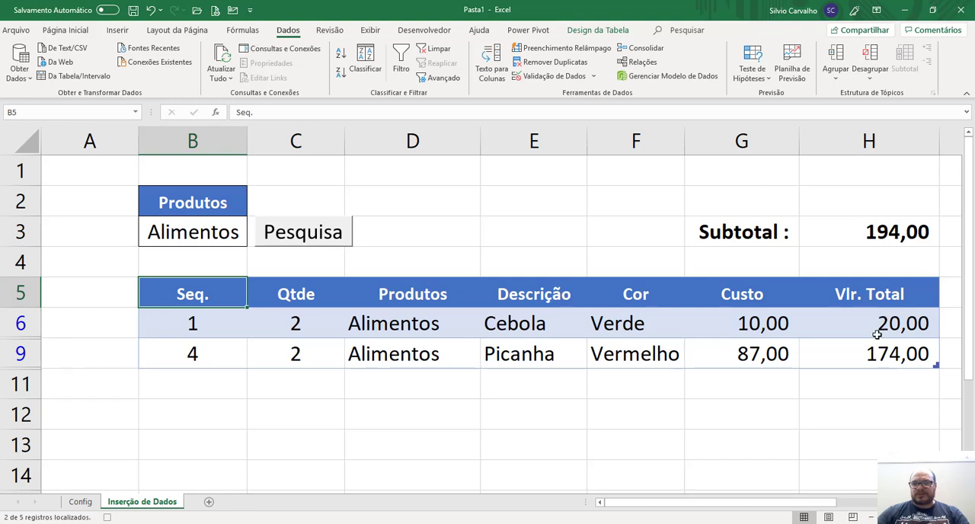
# Clear the criterion value in cell B3 and stop recording the macro.
pyautogui.click(212, 232)
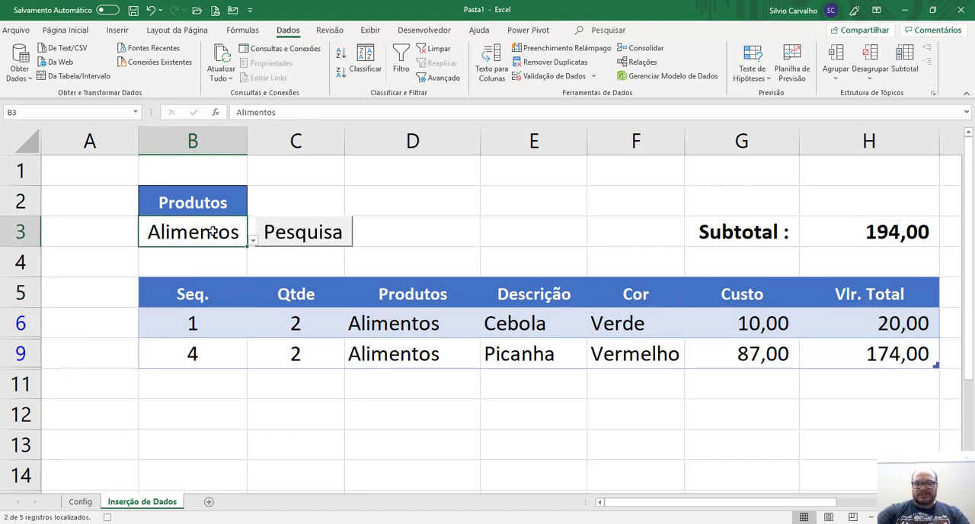
pyautogui.press('Delete')
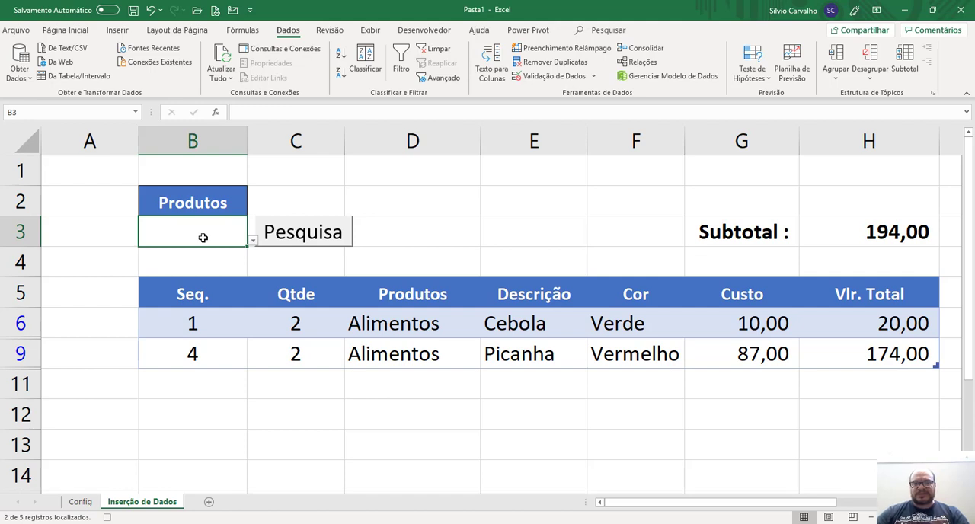
pyautogui.click(426, 31)
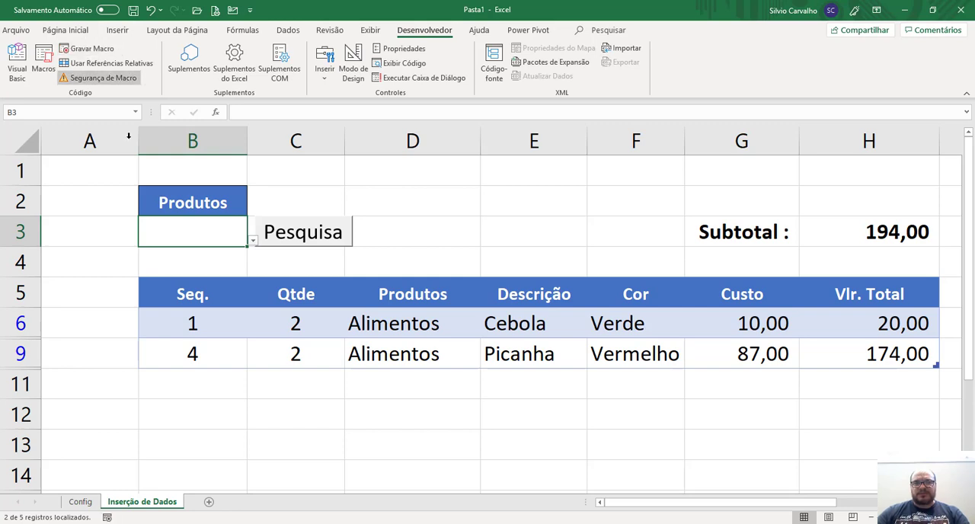
pyautogui.keyDown('ctrl'); pyautogui.click(299, 241); pyautogui.keyUp('ctrl')
pyautogui.click(299, 242)
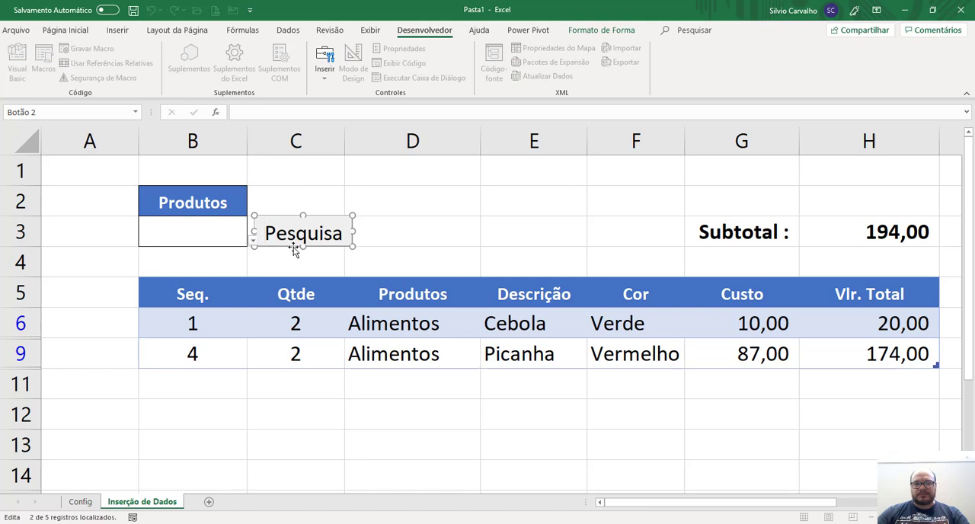
pyautogui.rightClick(293, 246)
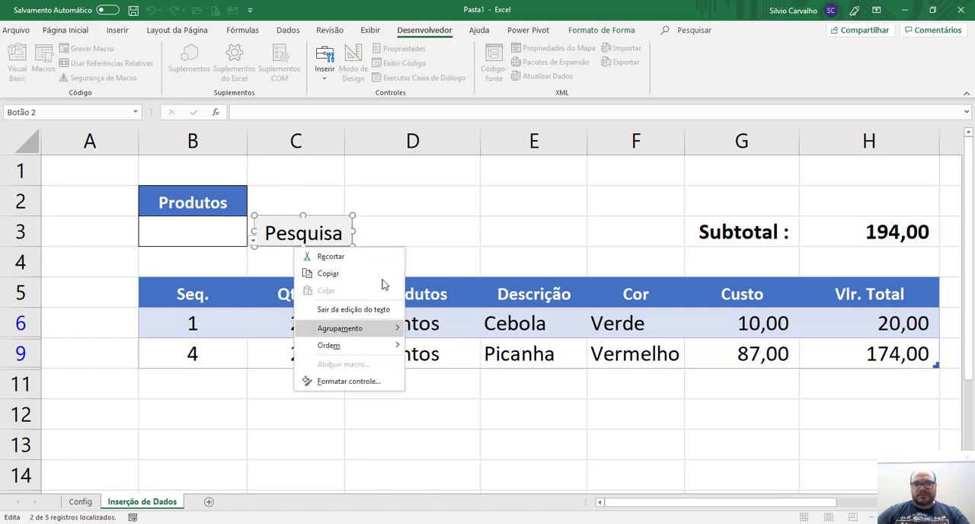
pyautogui.click(420, 250)
pyautogui.click(415, 245)
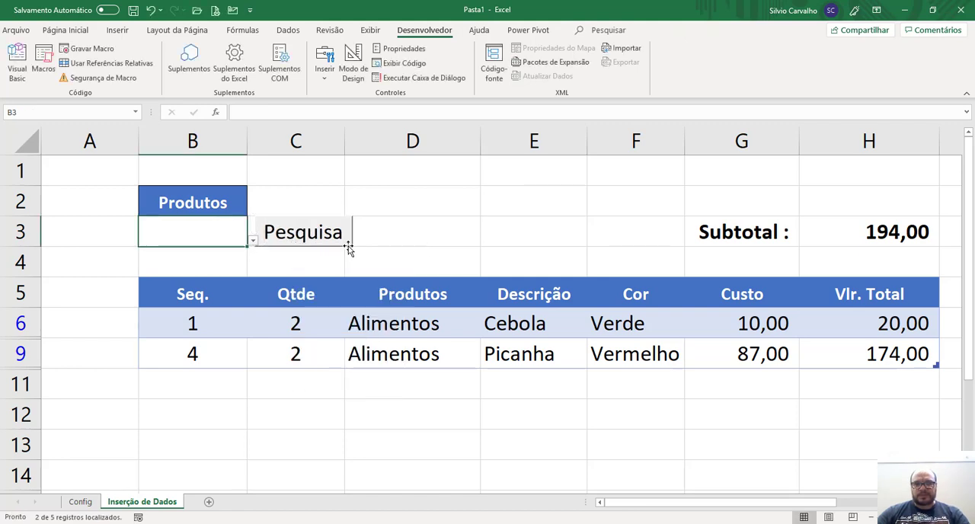
# Assign the Pesquisa macro to the Pesquisa button and deselect the button.
pyautogui.rightClick(348, 246)
pyautogui.click(397, 363)
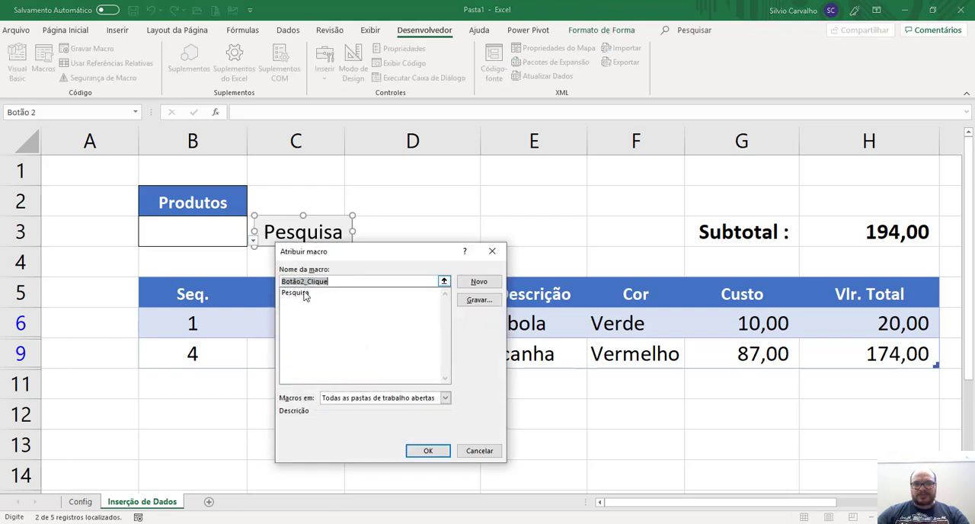
pyautogui.click(304, 294)
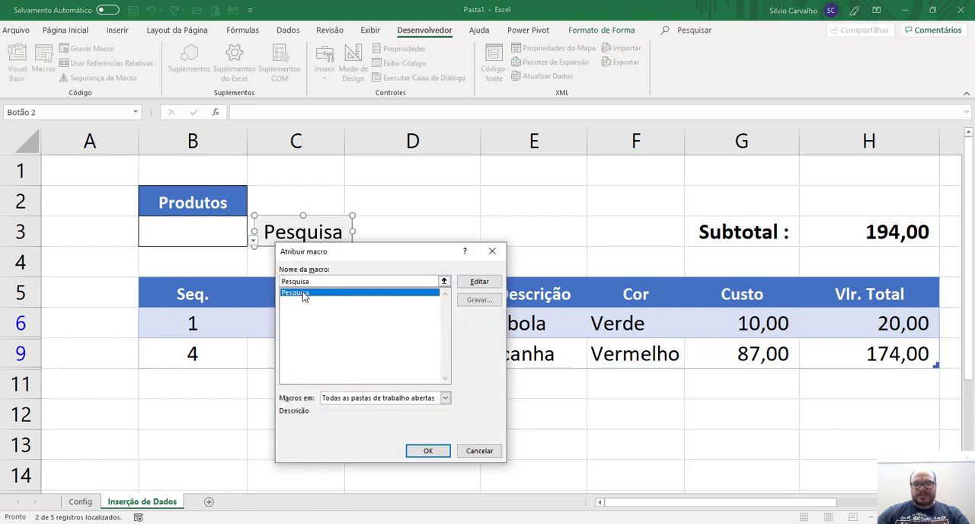
pyautogui.click(429, 450)
pyautogui.click(508, 211)
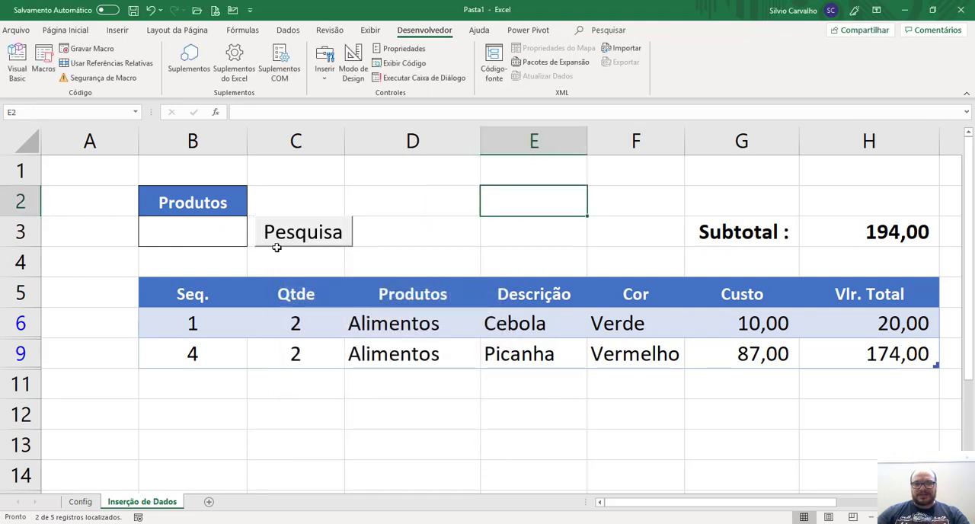
# Test the Pesquisa macro with Carros as the Produtos criterion in B3, and rerun it with B3 empty to show all rows.
pyautogui.click(301, 233)
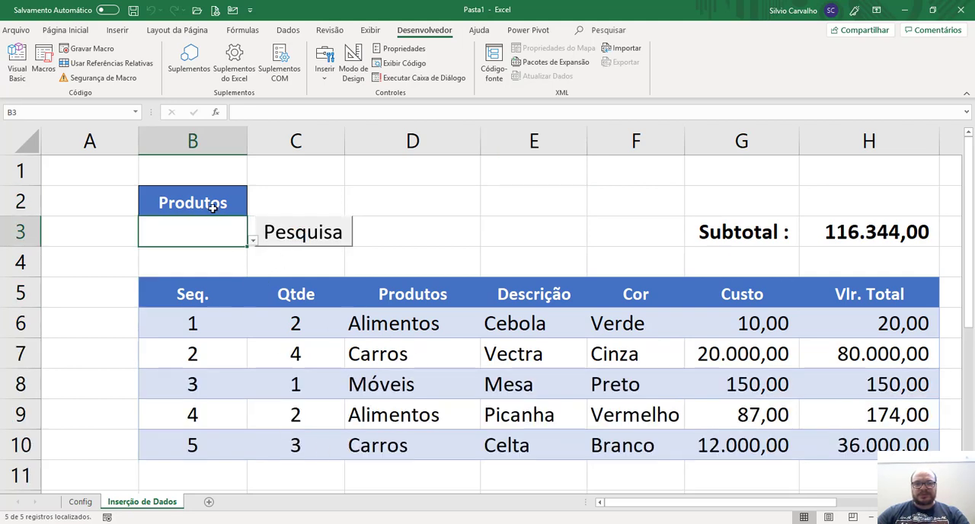
pyautogui.click(252, 241)
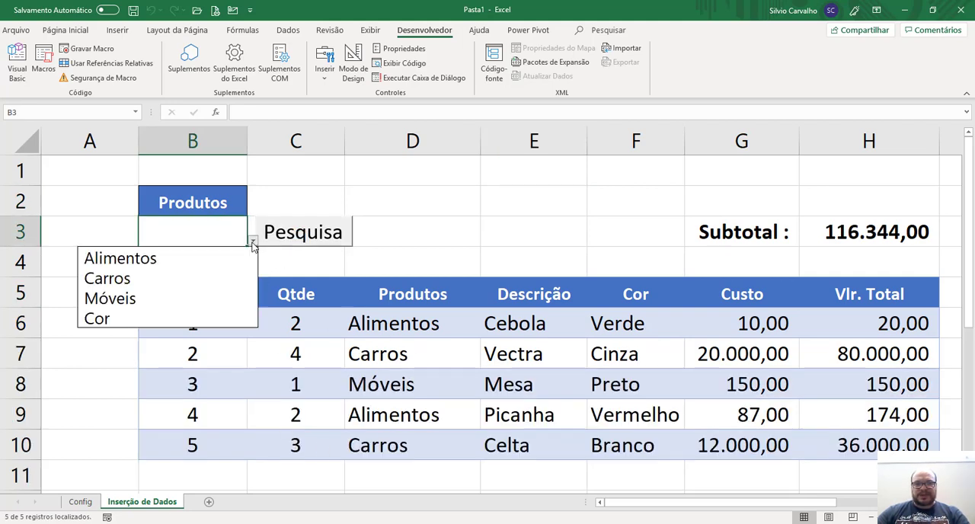
pyautogui.click(210, 278)
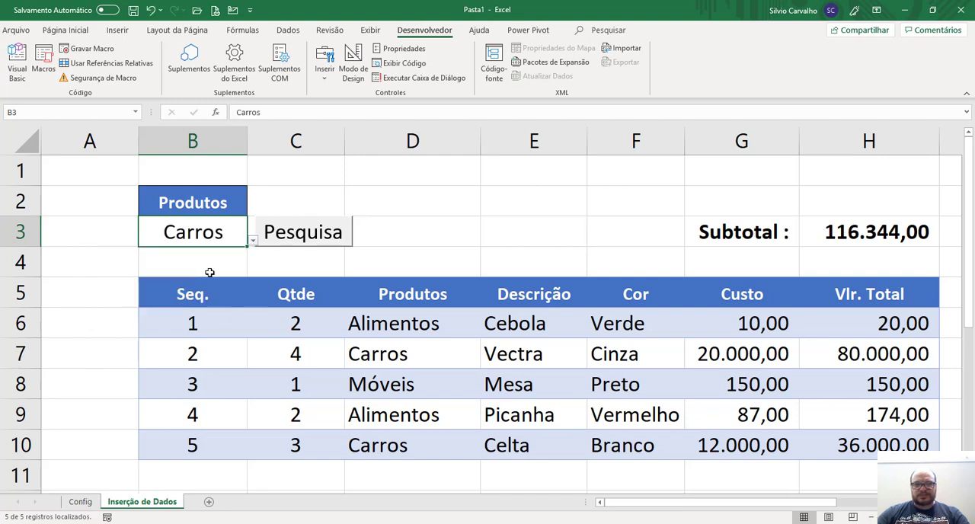
pyautogui.click(305, 242)
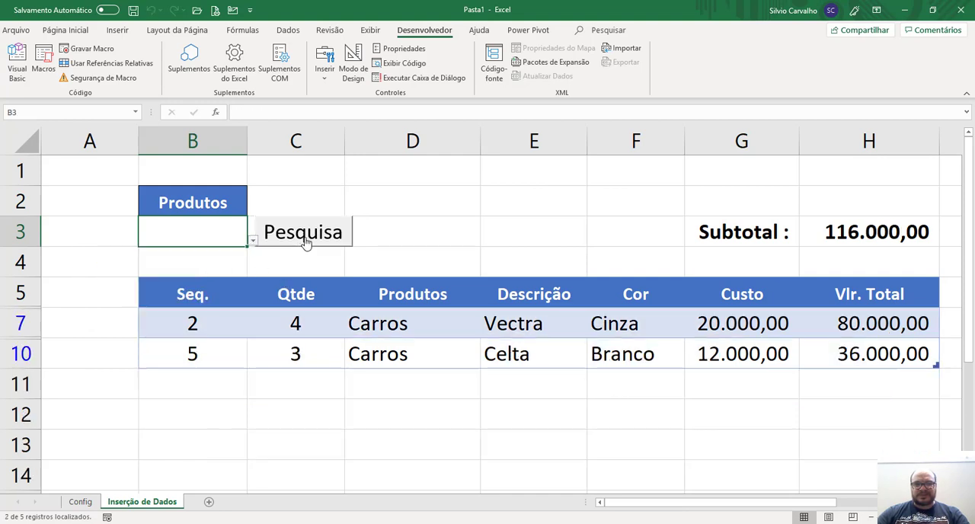
pyautogui.click(265, 241)
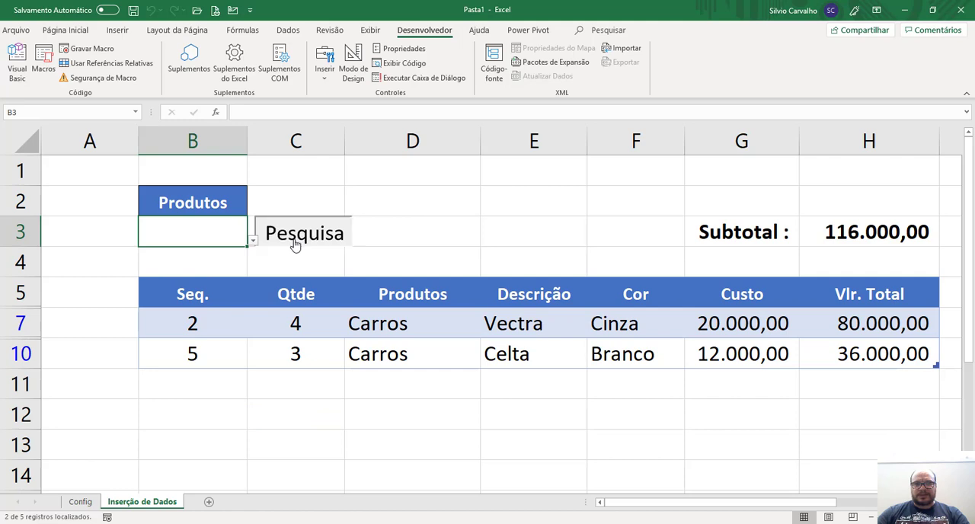
# Change the criterion field in cell B2 to Cor using its validated list.
pyautogui.click(222, 203)
pyautogui.click(252, 213)
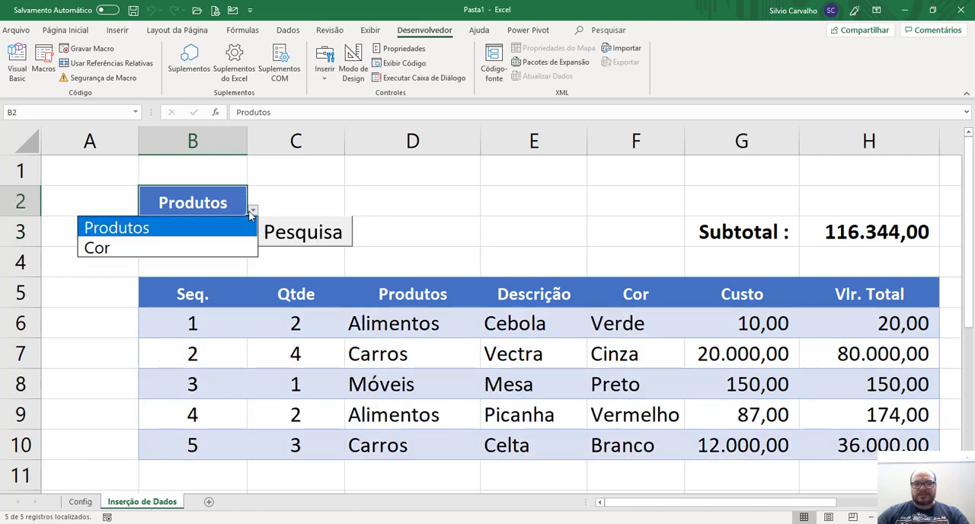
pyautogui.click(176, 251)
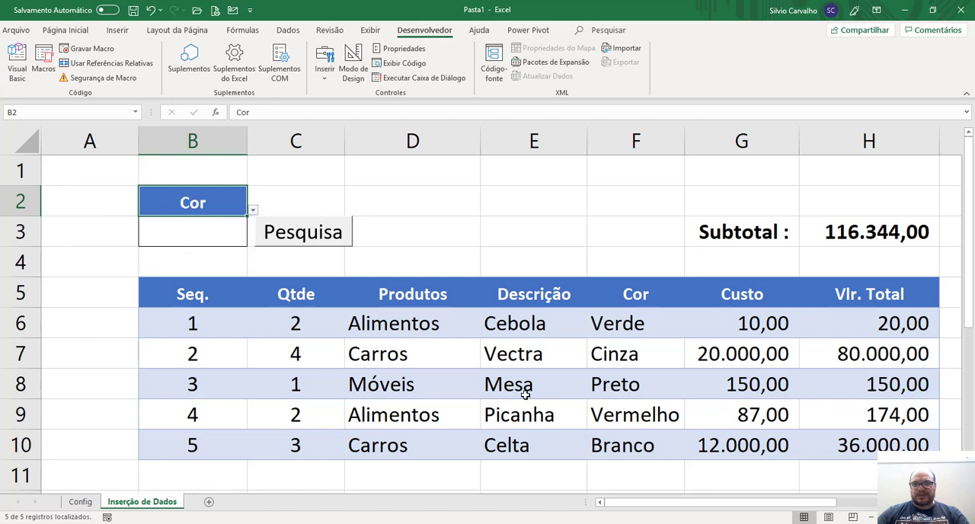
# Filter the table by the color Preto in B3 with the Pesquisa macro, and run it again without a criterion to restore all rows.
pyautogui.click(244, 236)
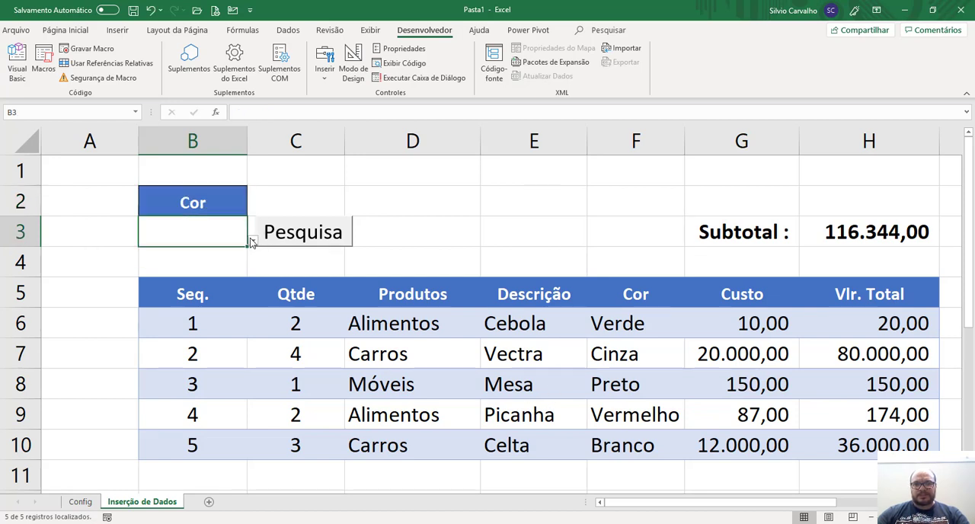
pyautogui.click(252, 241)
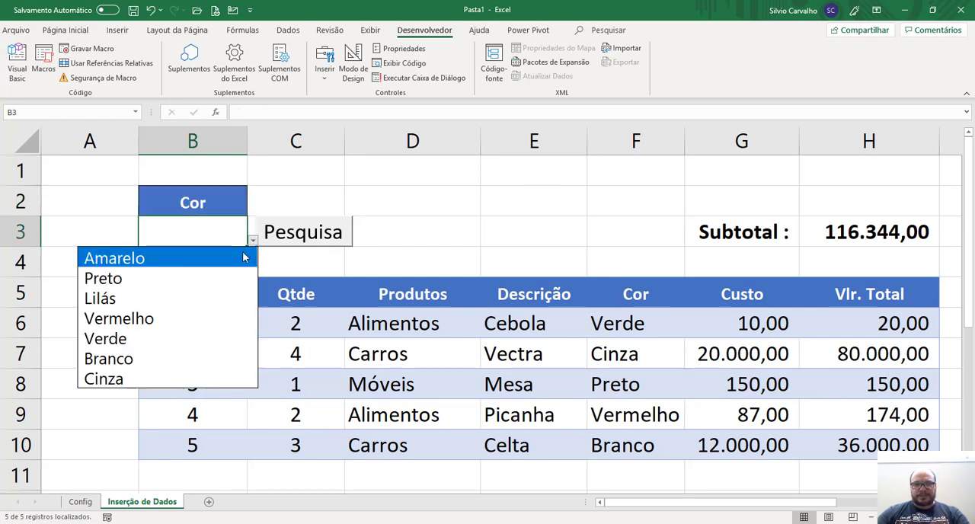
pyautogui.click(214, 277)
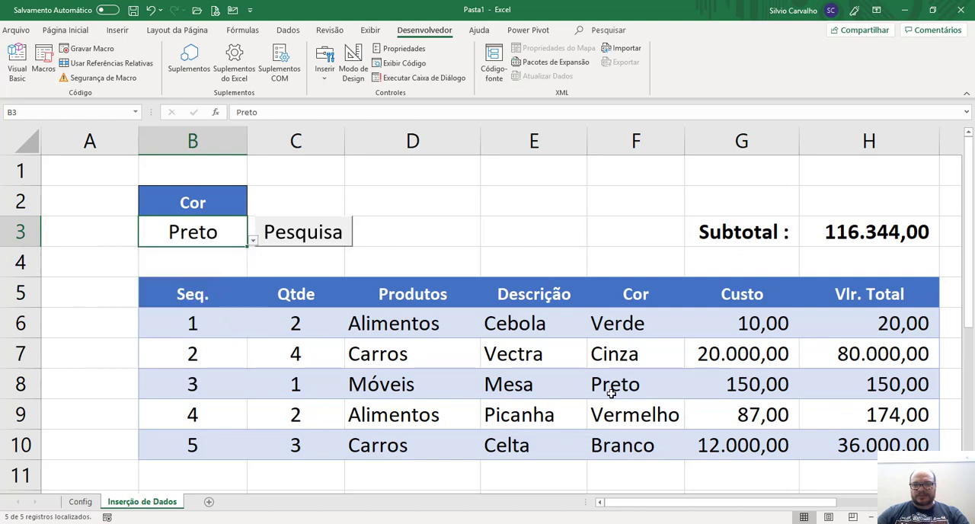
pyautogui.click(301, 237)
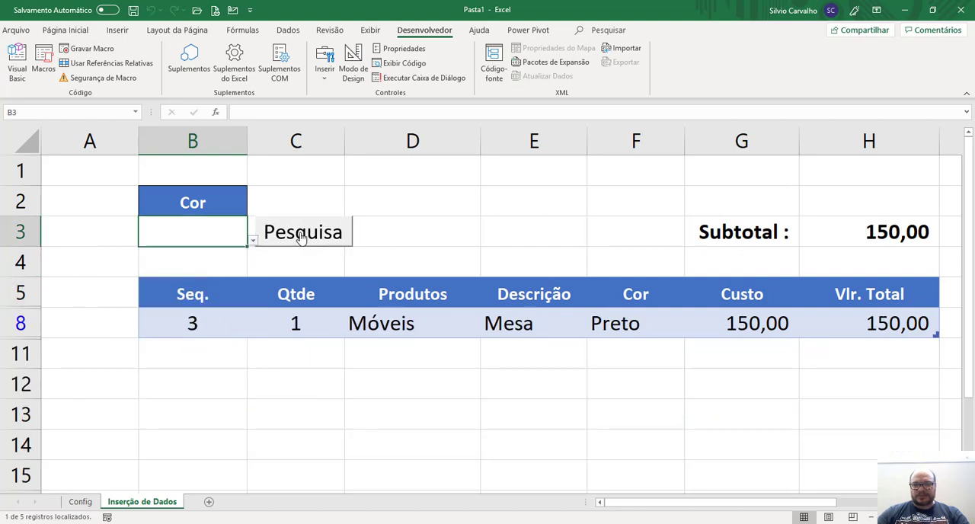
pyautogui.click(302, 238)
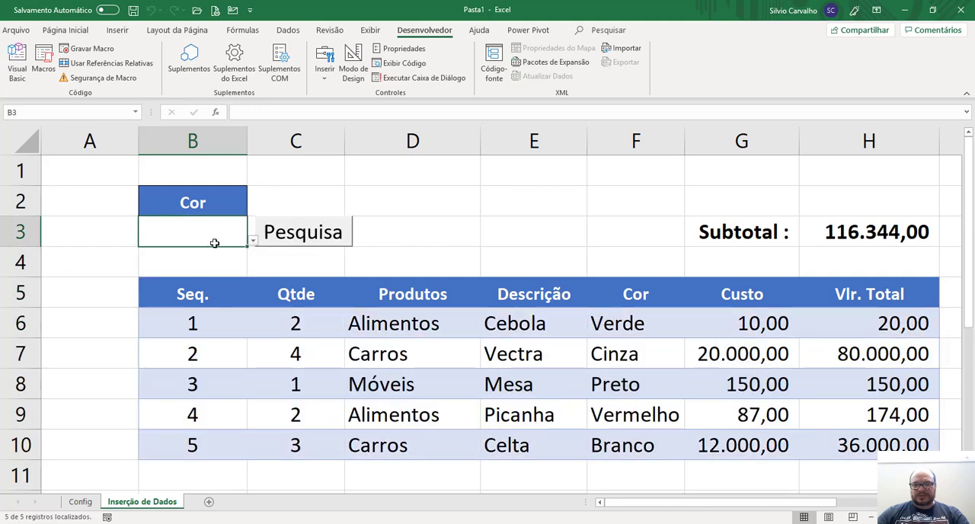
pyautogui.click(214, 200)
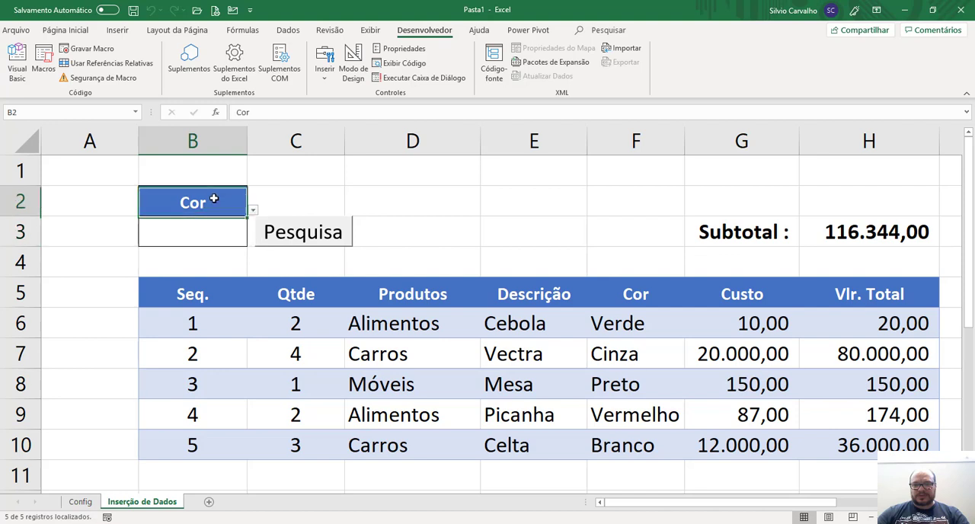
pyautogui.click(203, 232)
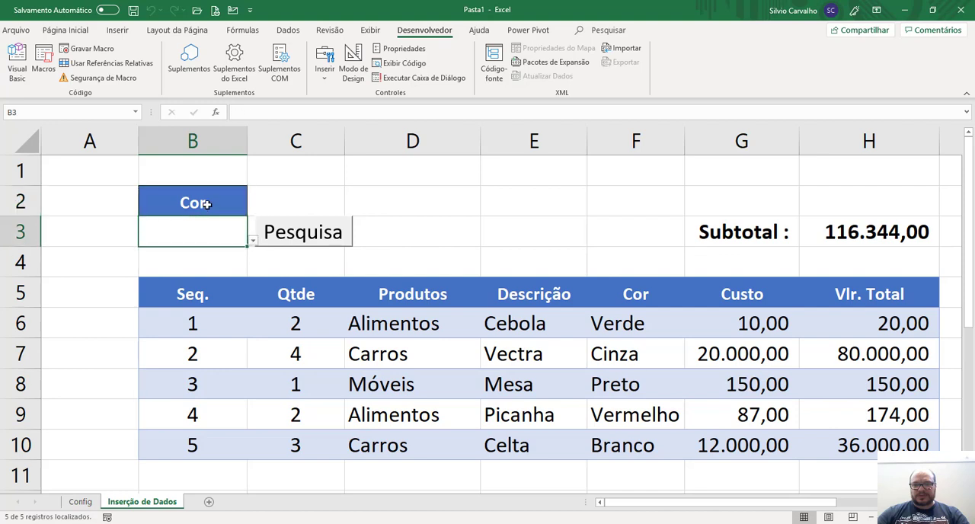
pyautogui.click(205, 204)
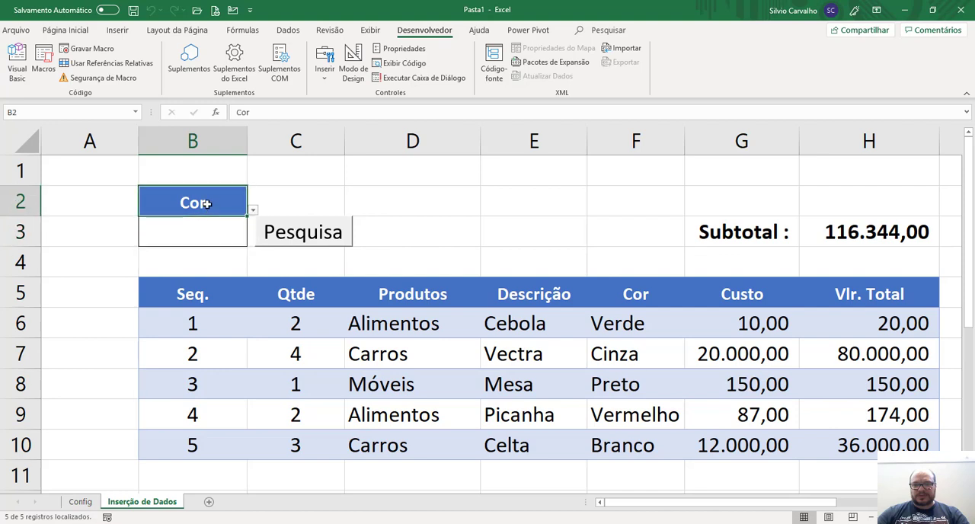